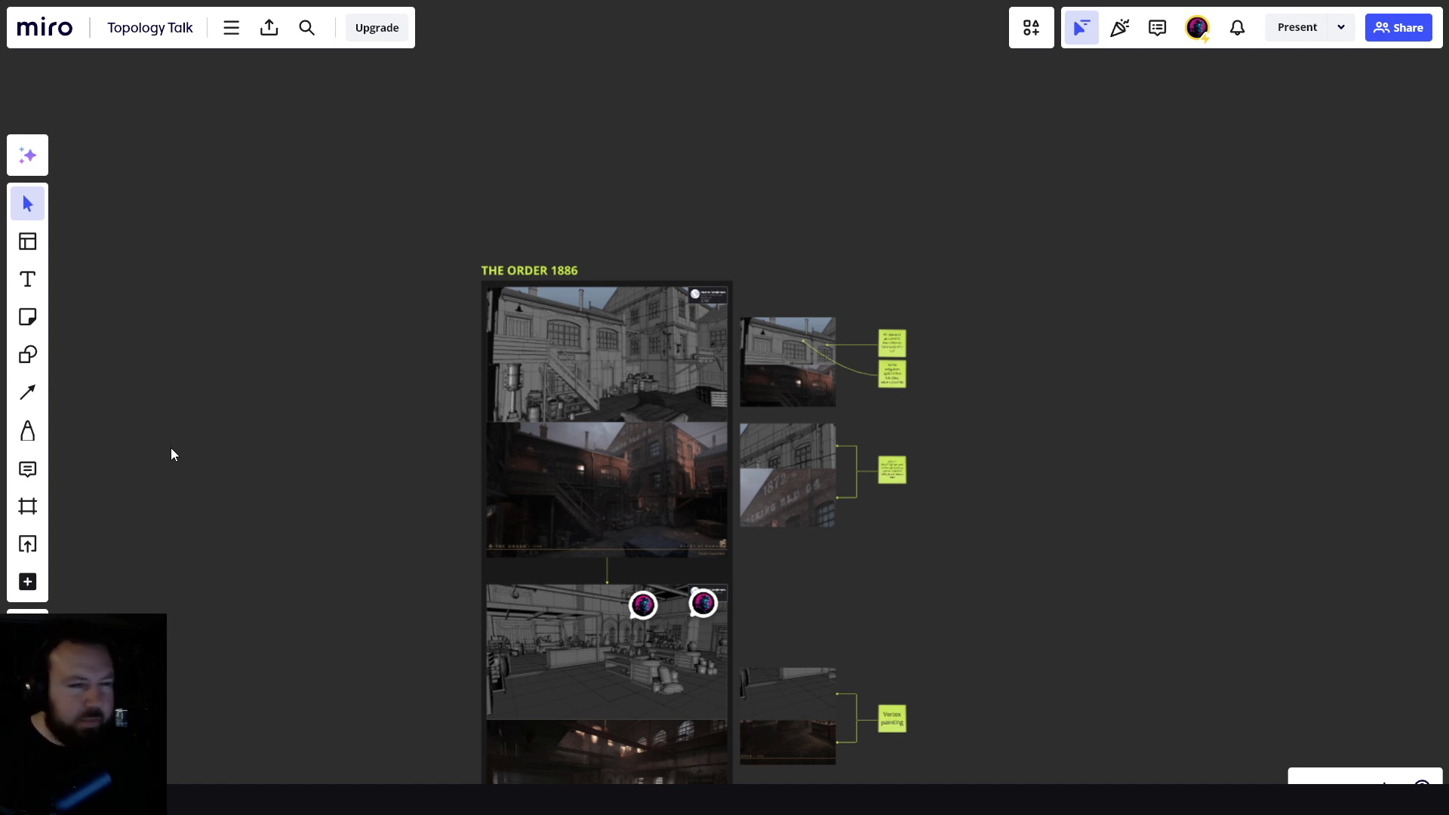
- Look over the column of The Order 1886 wireframe and render references with their attached notes
{"action": "scroll", "coordinate": [754, 359], "scroll_direction": "up", "scroll_amount": 5}
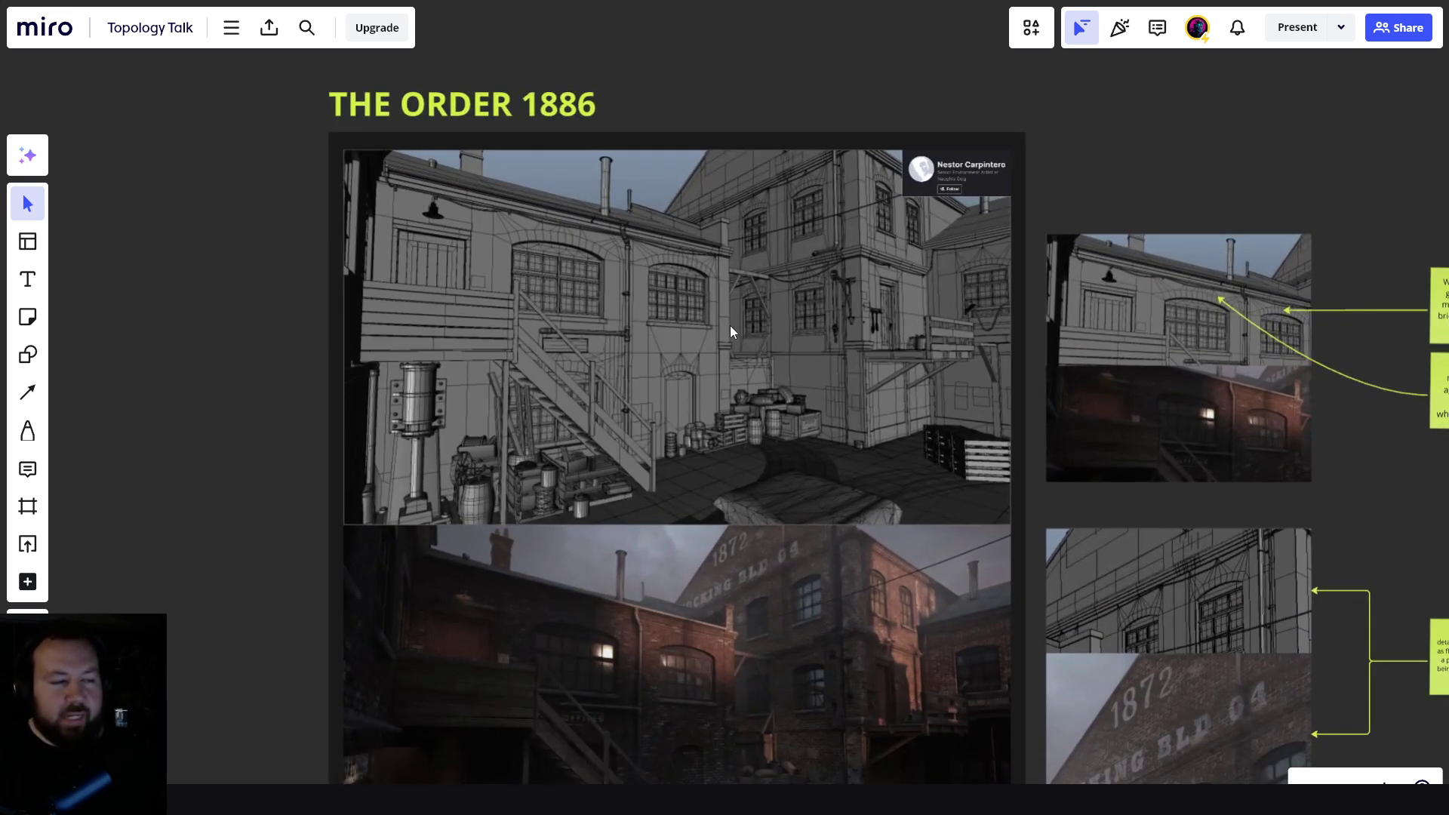
{"action": "scroll", "coordinate": [730, 347], "scroll_direction": "down", "scroll_amount": 5}
{"action": "scroll", "coordinate": [702, 377], "scroll_direction": "down", "scroll_amount": 2, "text": "ctrl"}
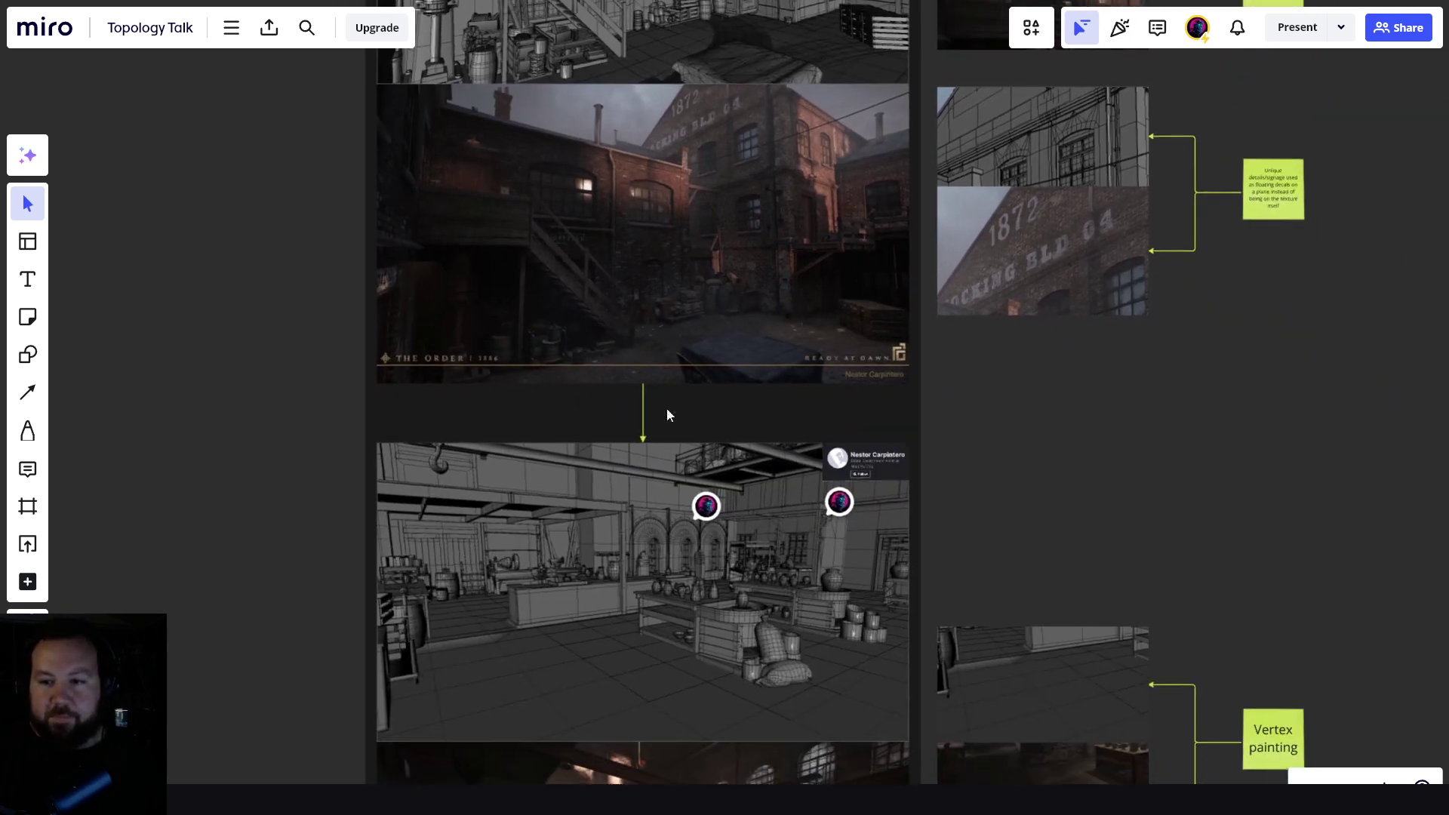
{"action": "scroll", "coordinate": [667, 414], "scroll_direction": "down", "scroll_amount": 5}
{"action": "scroll", "coordinate": [673, 438], "scroll_direction": "down", "scroll_amount": 3, "text": "ctrl"}
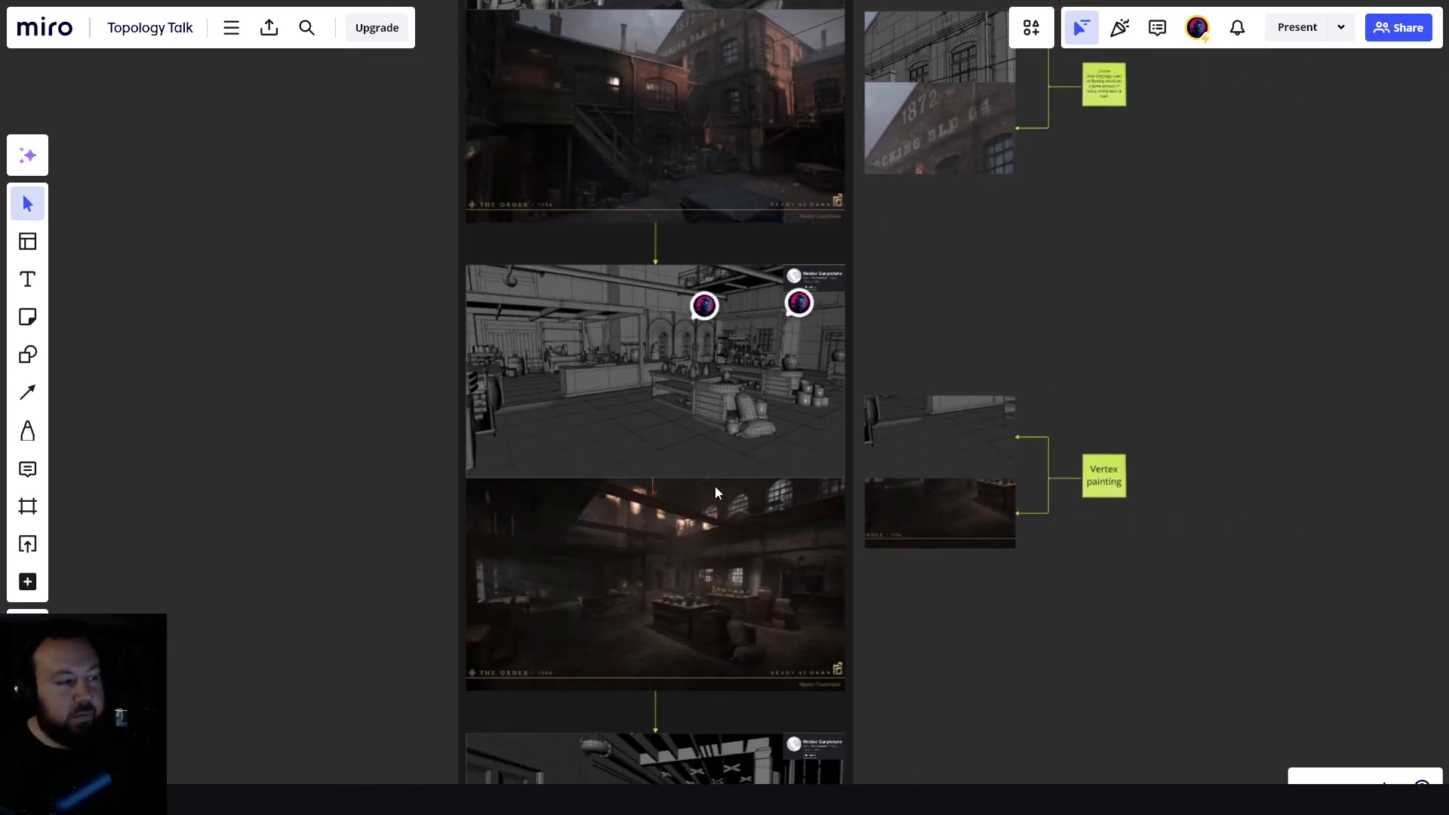
{"action": "scroll", "coordinate": [724, 483], "scroll_direction": "down", "scroll_amount": 3}
{"action": "scroll", "coordinate": [712, 355], "scroll_direction": "down", "scroll_amount": 3, "text": "ctrl"}
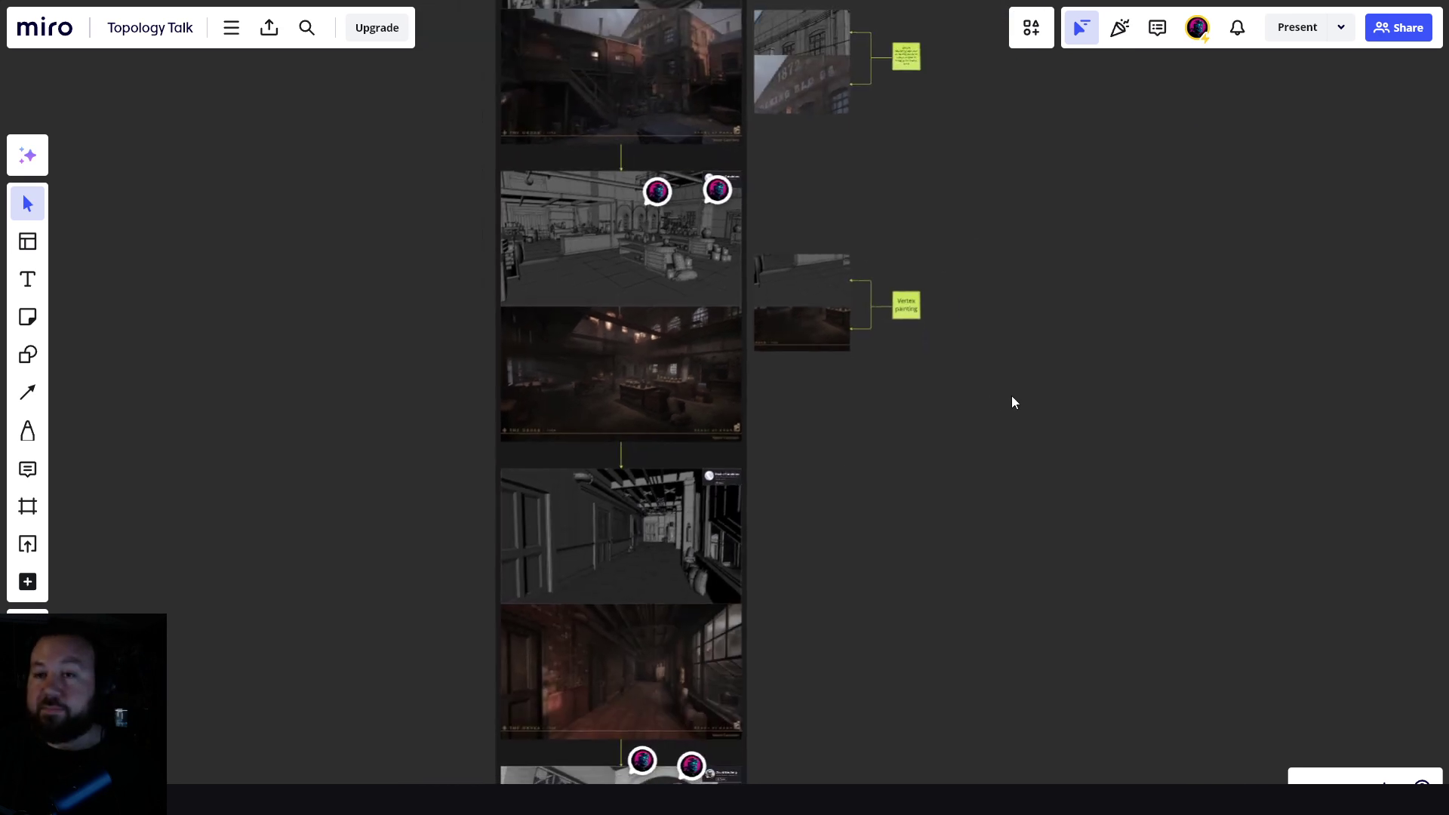
{"action": "scroll", "coordinate": [981, 423], "scroll_direction": "up", "scroll_amount": 5}
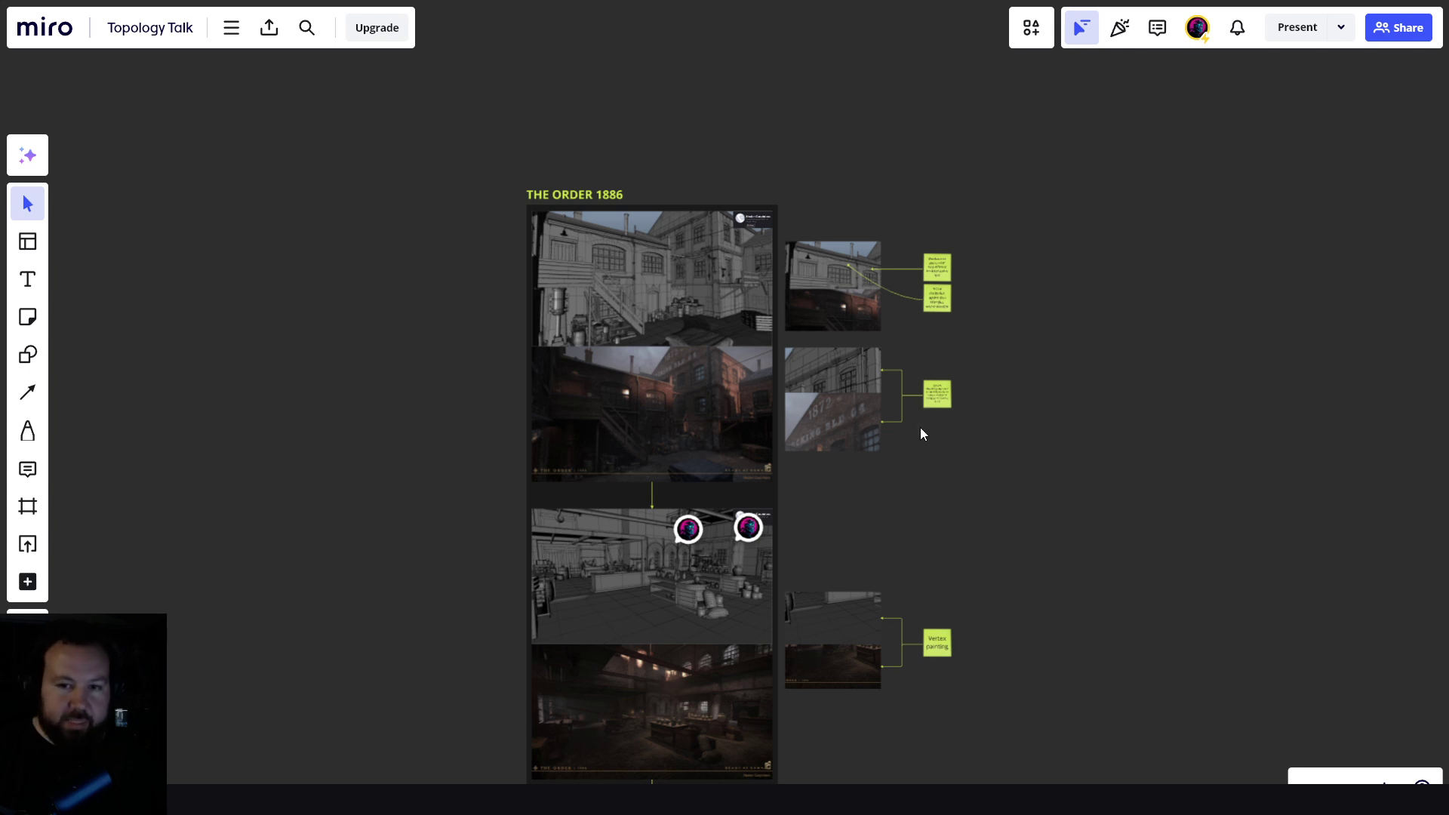
{"action": "scroll", "coordinate": [736, 335], "scroll_direction": "up", "scroll_amount": 4}
{"action": "middle_click_drag", "start_coordinate": [703, 189], "coordinate": [738, 265]}
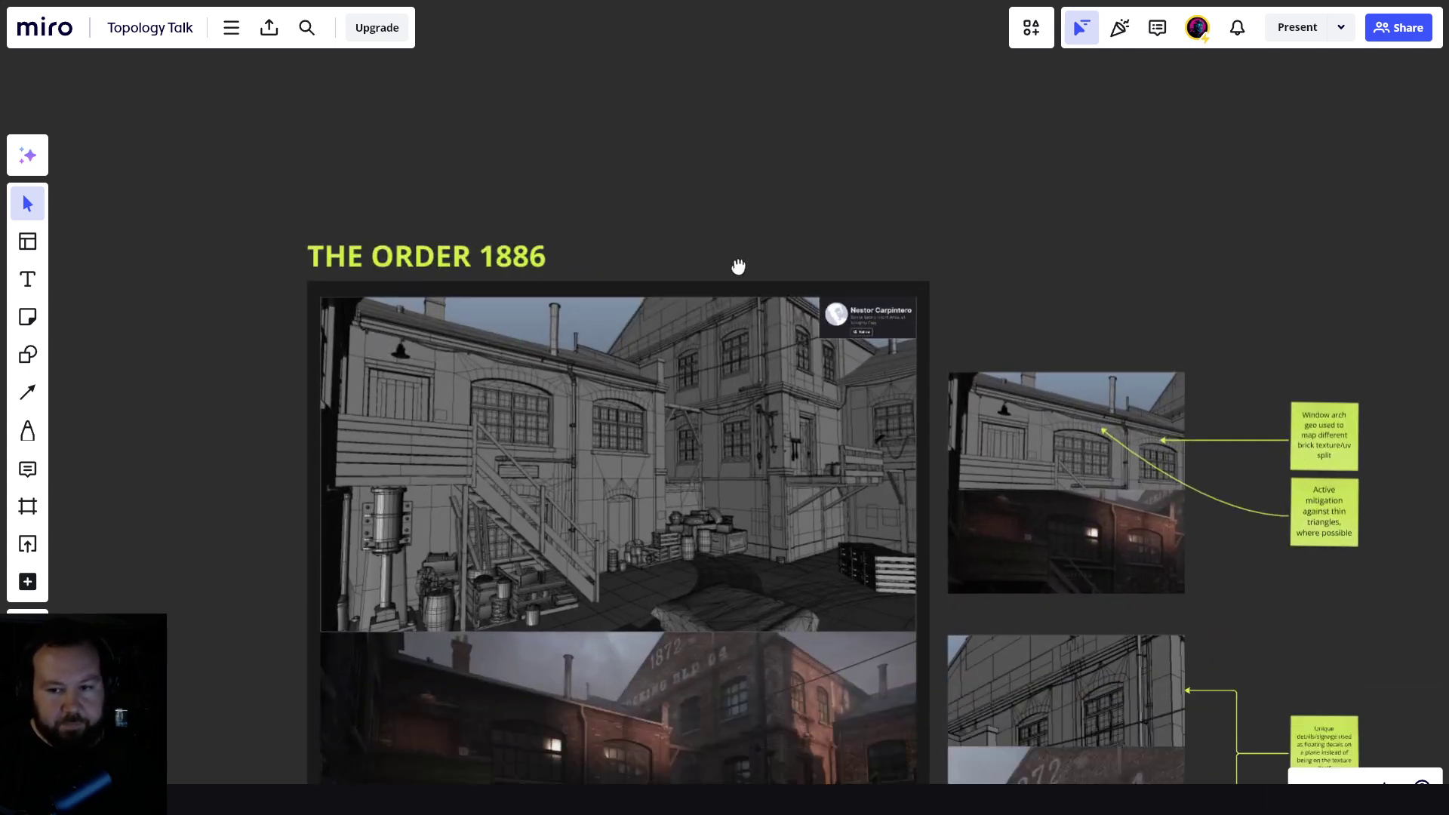
- Compare the courtyard wireframe with its final render under The Order 1886 heading
{"action": "scroll", "coordinate": [738, 266], "scroll_direction": "up", "scroll_amount": 2, "text": "ctrl"}
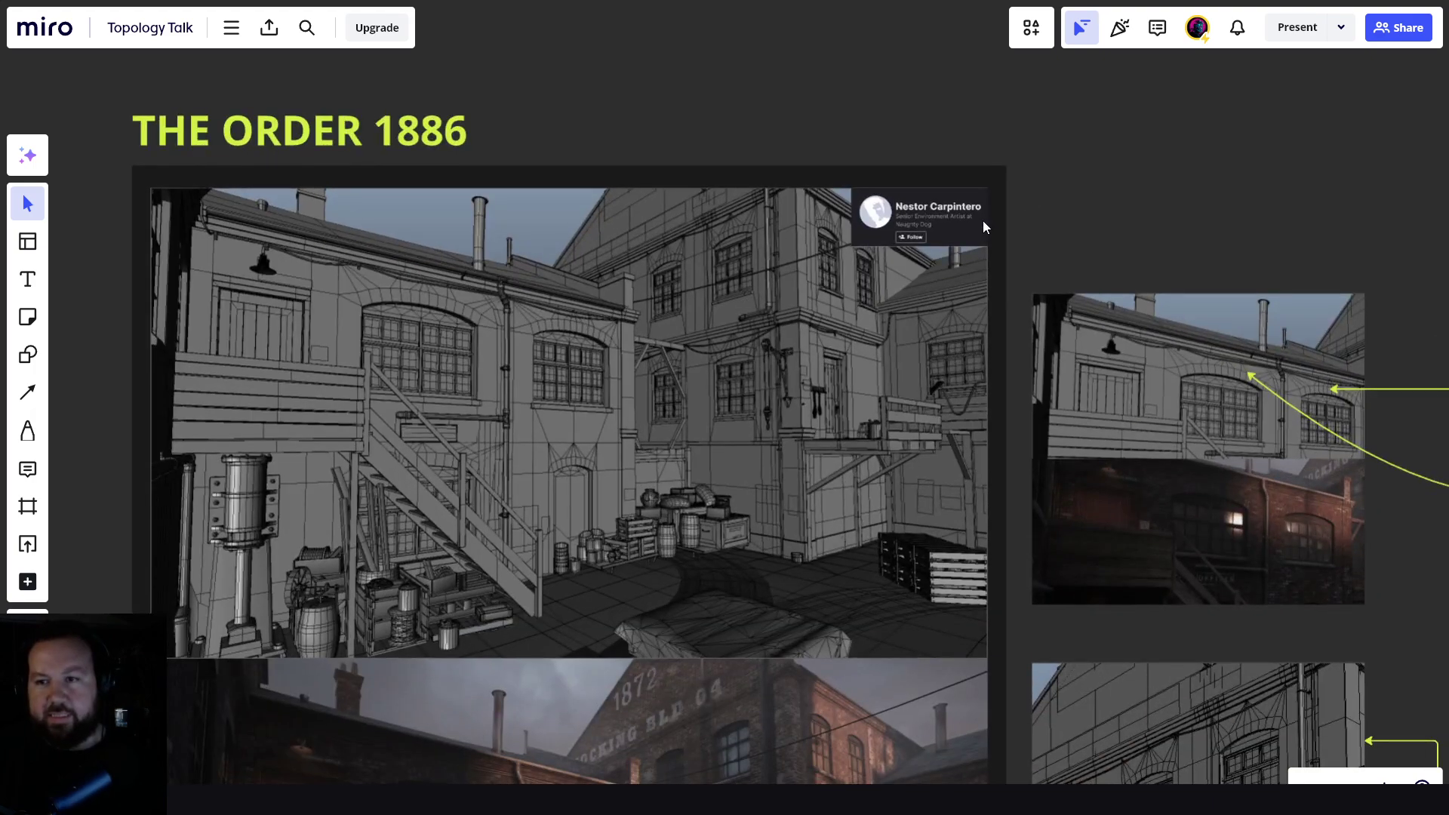
{"action": "scroll", "coordinate": [982, 220], "scroll_direction": "up", "scroll_amount": 3, "text": "ctrl"}
{"action": "scroll", "coordinate": [814, 325], "scroll_direction": "down", "scroll_amount": 1, "text": "ctrl"}
{"action": "scroll", "coordinate": [876, 308], "scroll_direction": "left", "scroll_amount": 1}
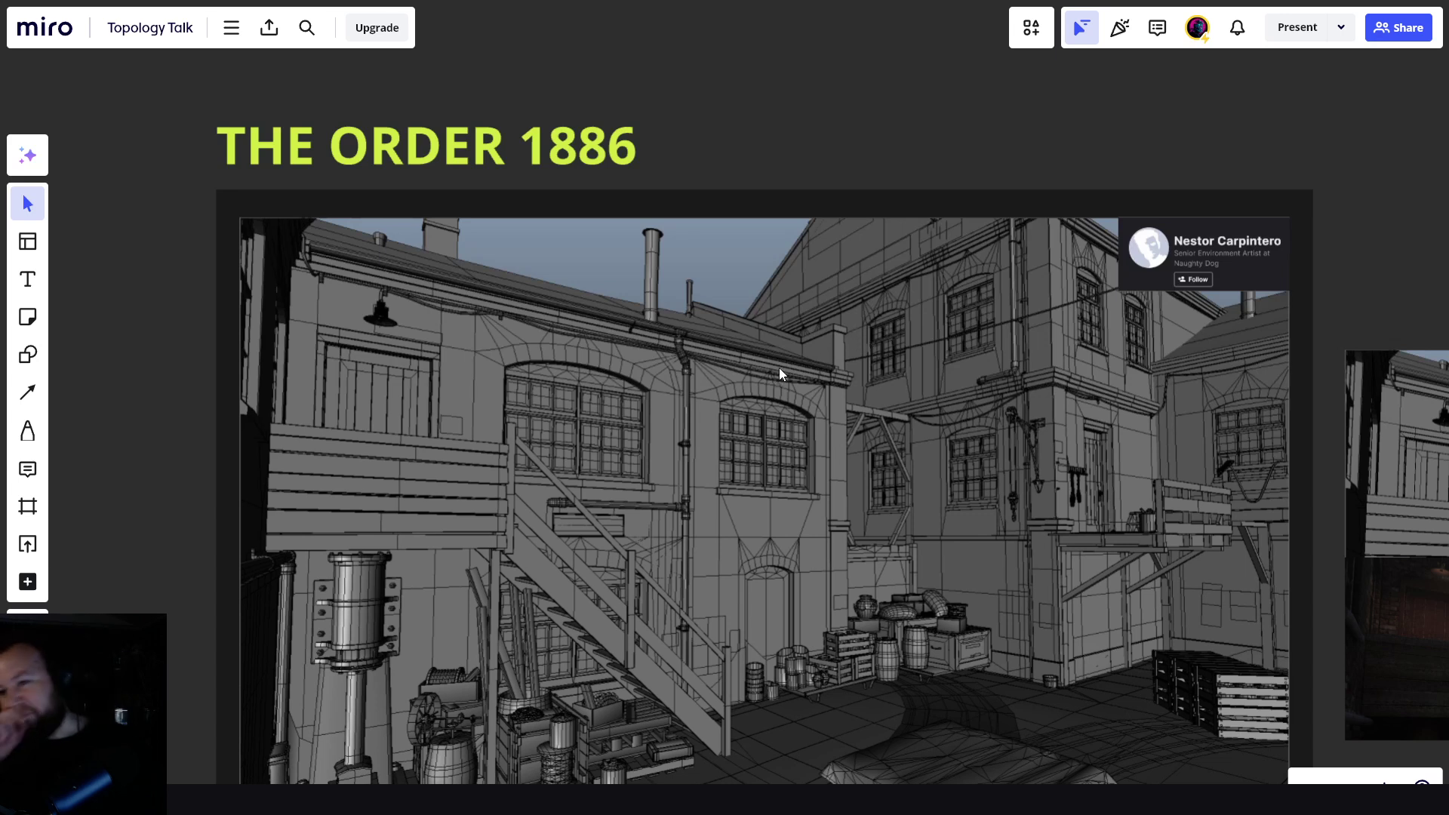
{"action": "scroll", "coordinate": [876, 349], "scroll_direction": "down", "scroll_amount": 3}
{"action": "scroll", "coordinate": [902, 330], "scroll_direction": "up", "scroll_amount": 4}
{"action": "middle_click_drag", "start_coordinate": [901, 330], "coordinate": [858, 305]}
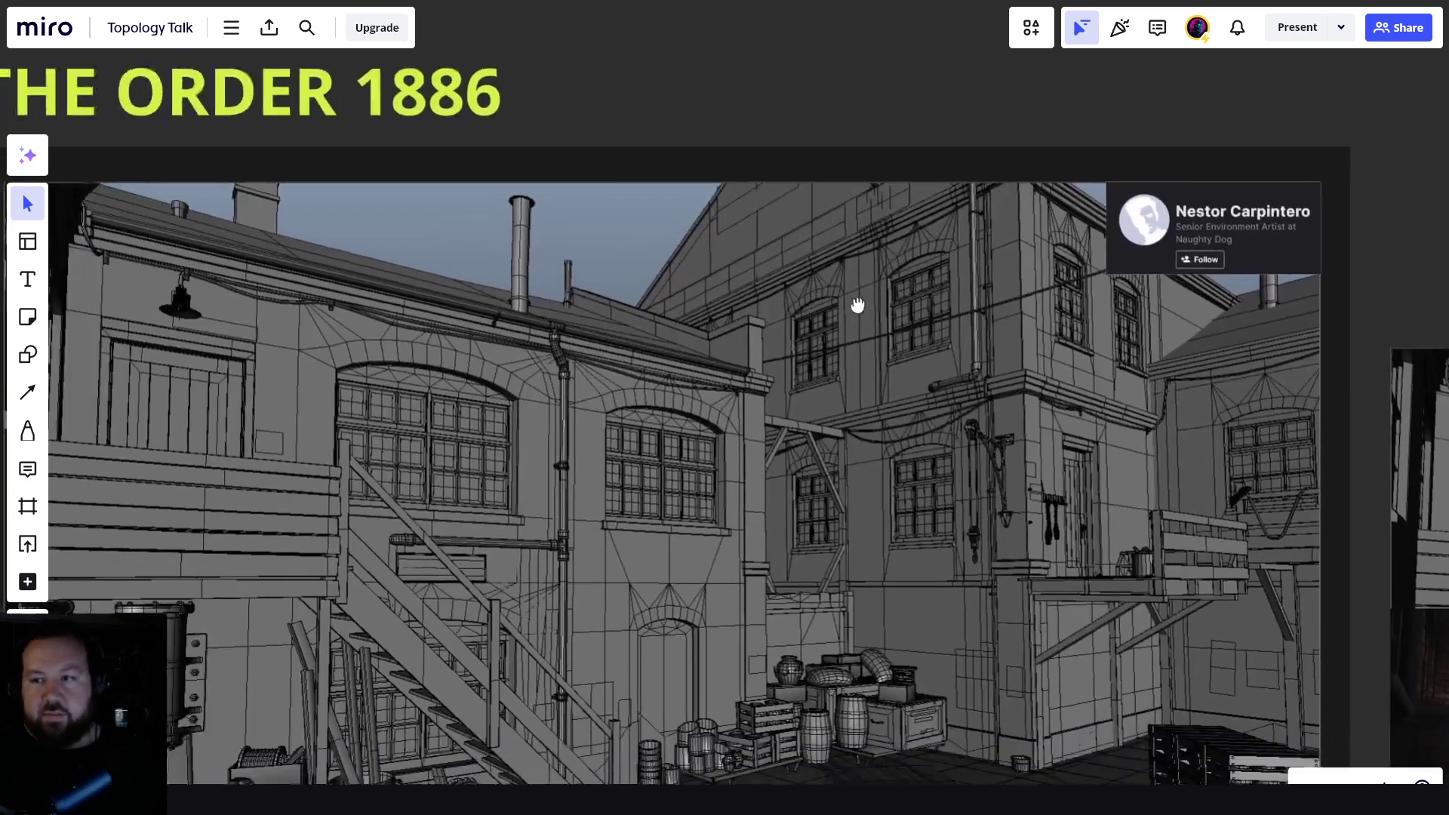
{"action": "scroll", "coordinate": [858, 305], "scroll_direction": "down", "scroll_amount": 10}
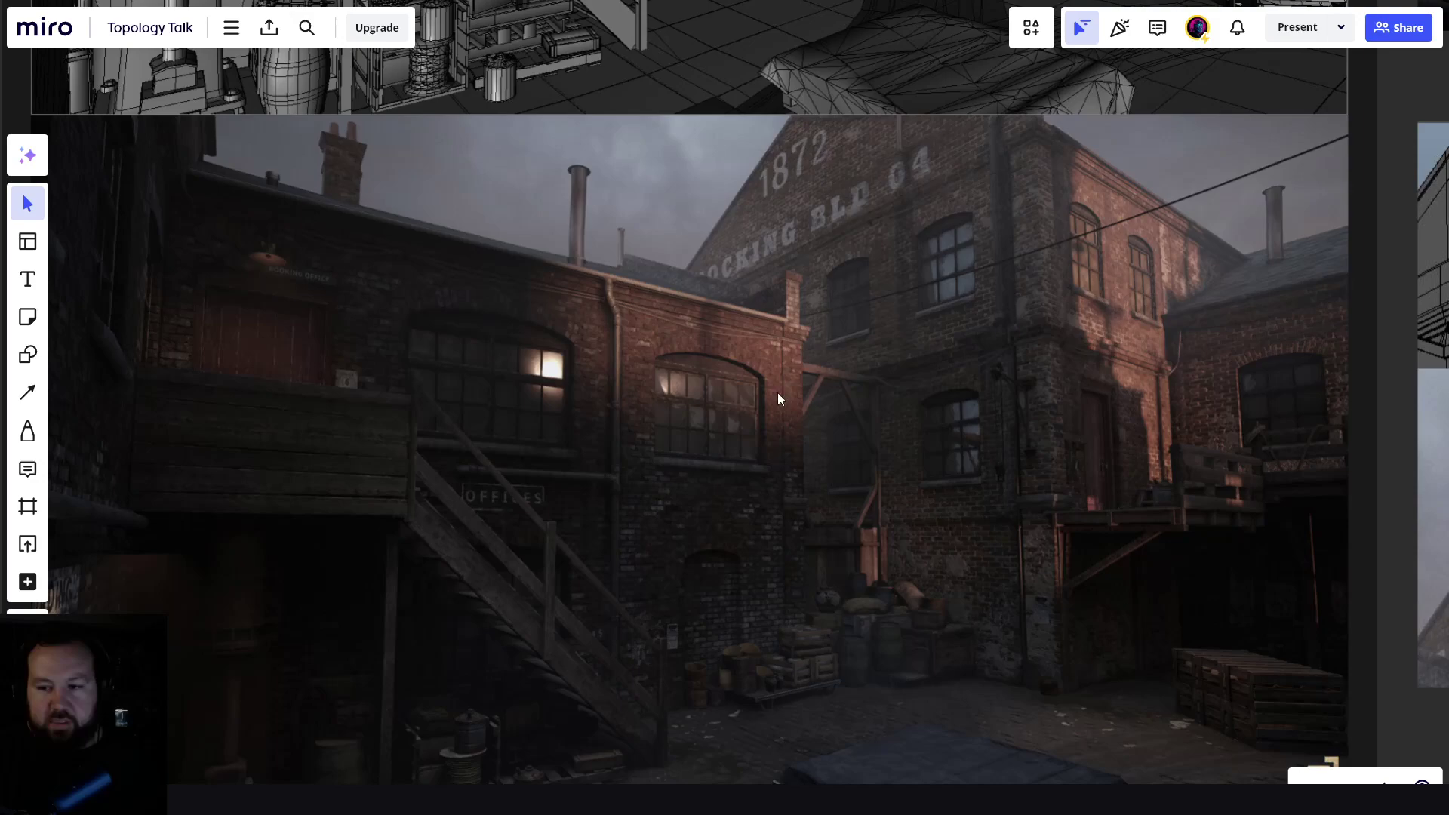
{"action": "scroll", "coordinate": [730, 377], "scroll_direction": "down", "scroll_amount": 1}
{"action": "middle_click_drag", "start_coordinate": [883, 208], "coordinate": [713, 778]}
{"action": "scroll", "coordinate": [967, 299], "scroll_direction": "up", "scroll_amount": 2}
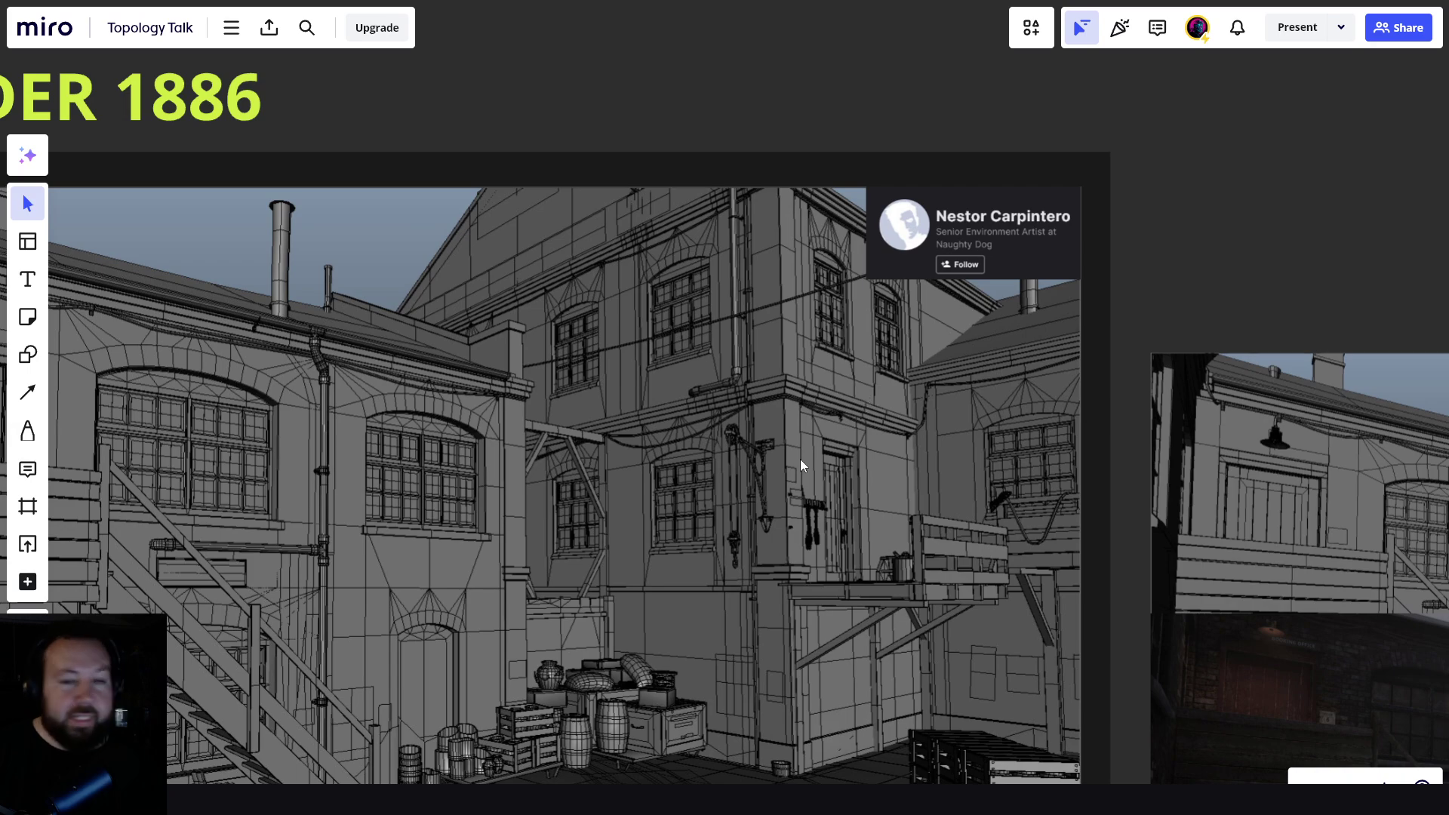
{"action": "scroll", "coordinate": [803, 462], "scroll_direction": "down", "scroll_amount": 10}
{"action": "scroll", "coordinate": [881, 364], "scroll_direction": "up", "scroll_amount": 2}
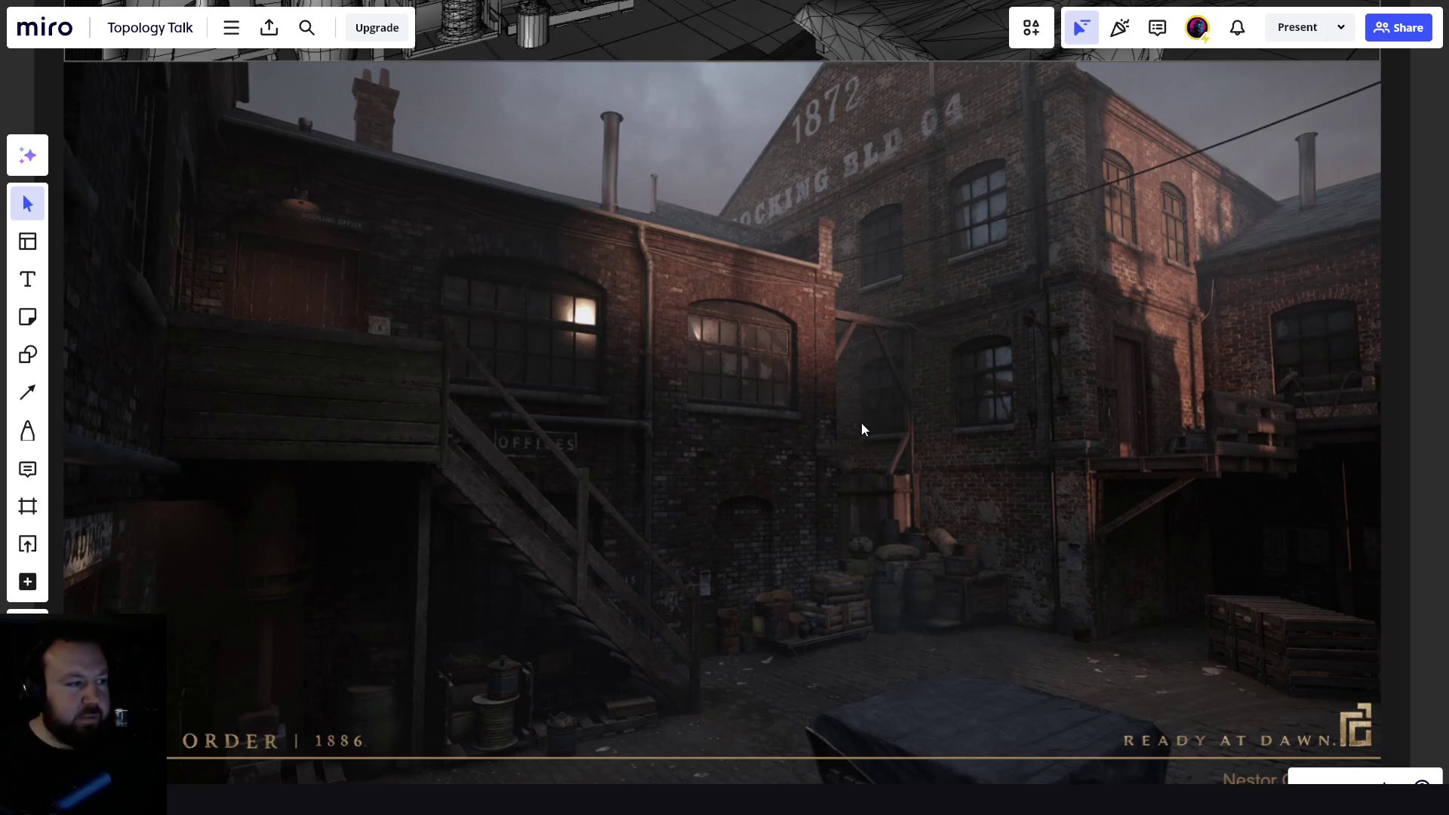
{"action": "middle_click_drag", "start_coordinate": [949, 316], "coordinate": [941, 606]}
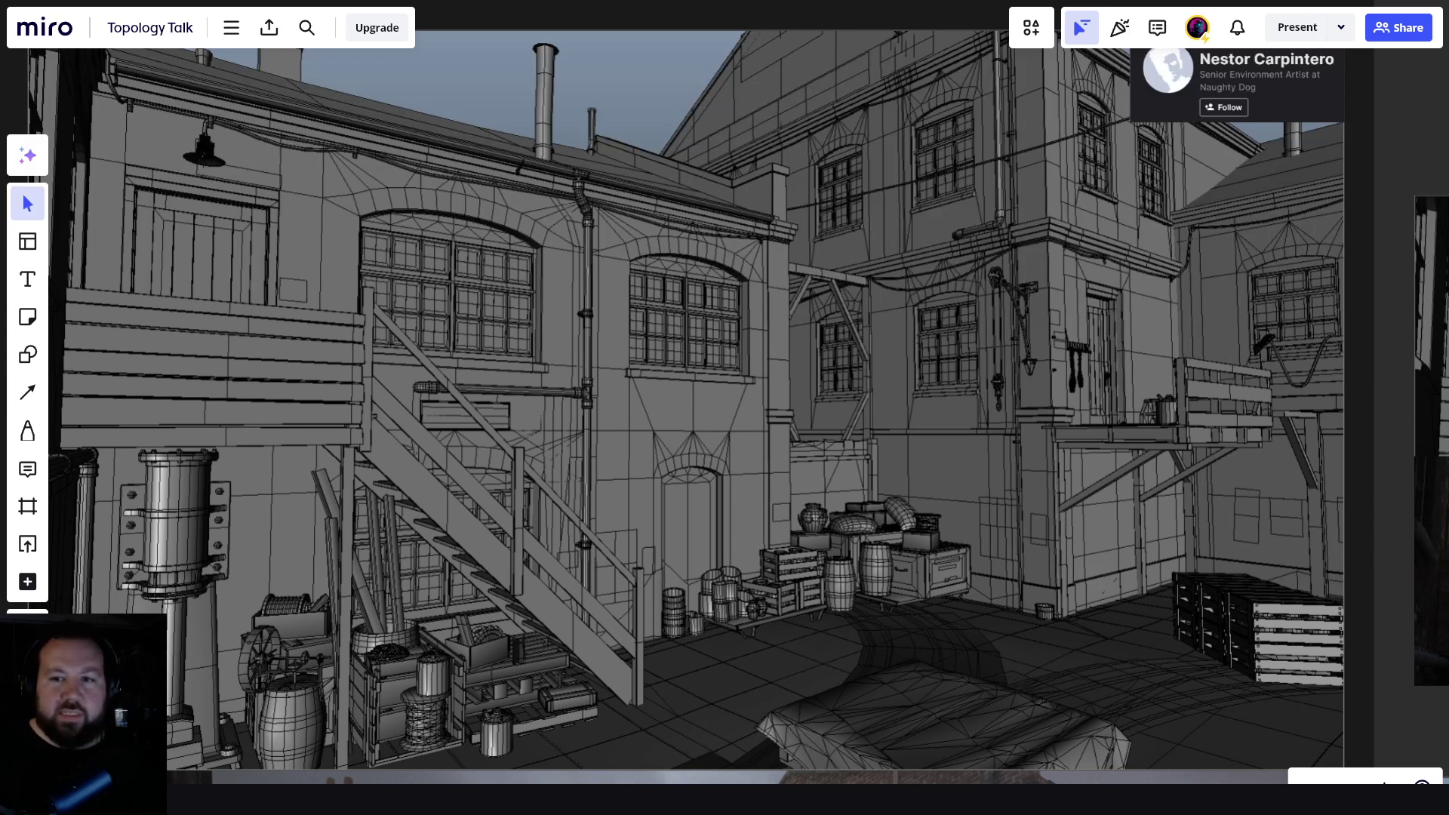
{"action": "middle_click_drag", "start_coordinate": [763, 354], "coordinate": [704, 393]}
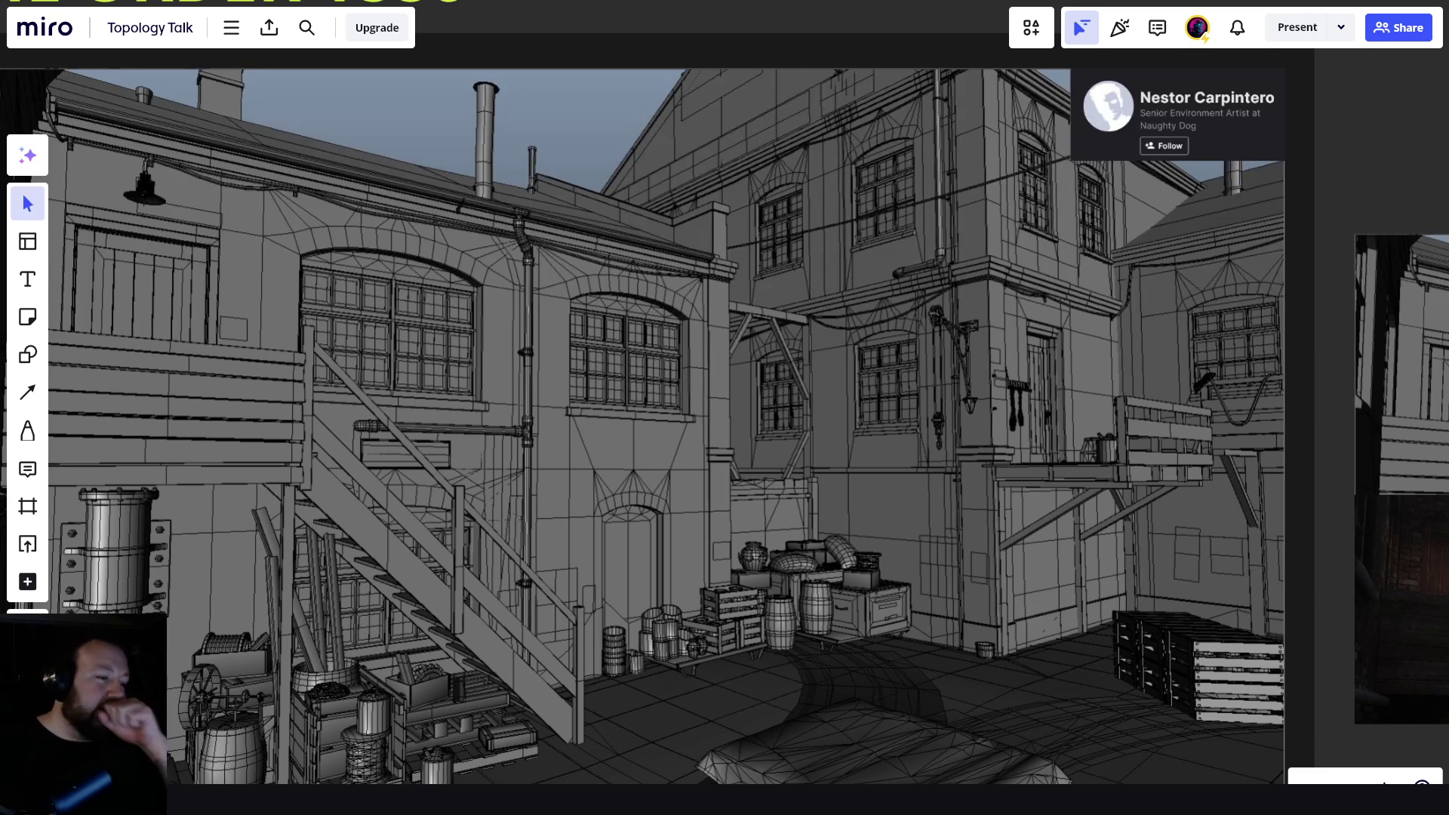
- Read the notes on window arch geometry and thin triangles, and examine the brickwork in the render crop beside them
{"action": "scroll", "coordinate": [378, 452], "scroll_direction": "down", "scroll_amount": 2}
{"action": "middle_click_drag", "start_coordinate": [618, 375], "coordinate": [372, 373]}
{"action": "middle_click_drag", "start_coordinate": [689, 364], "coordinate": [515, 363]}
{"action": "scroll", "coordinate": [708, 374], "scroll_direction": "up", "scroll_amount": 1}
{"action": "scroll", "coordinate": [708, 373], "scroll_direction": "right", "scroll_amount": 4}
{"action": "scroll", "coordinate": [747, 317], "scroll_direction": "up", "scroll_amount": 3}
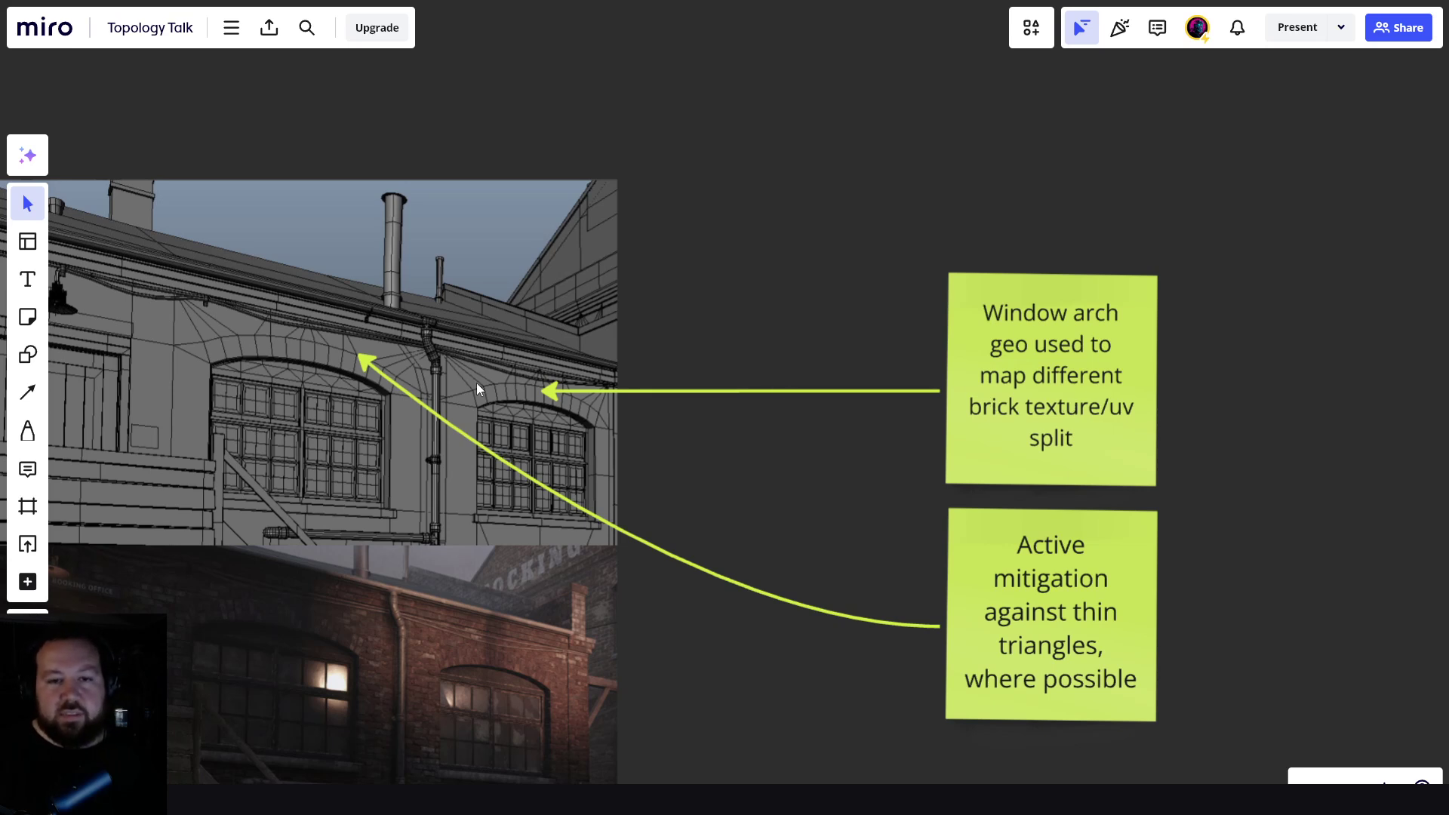
{"action": "middle_click_drag", "start_coordinate": [677, 384], "coordinate": [777, 352]}
{"action": "middle_click_drag", "start_coordinate": [949, 428], "coordinate": [941, 366]}
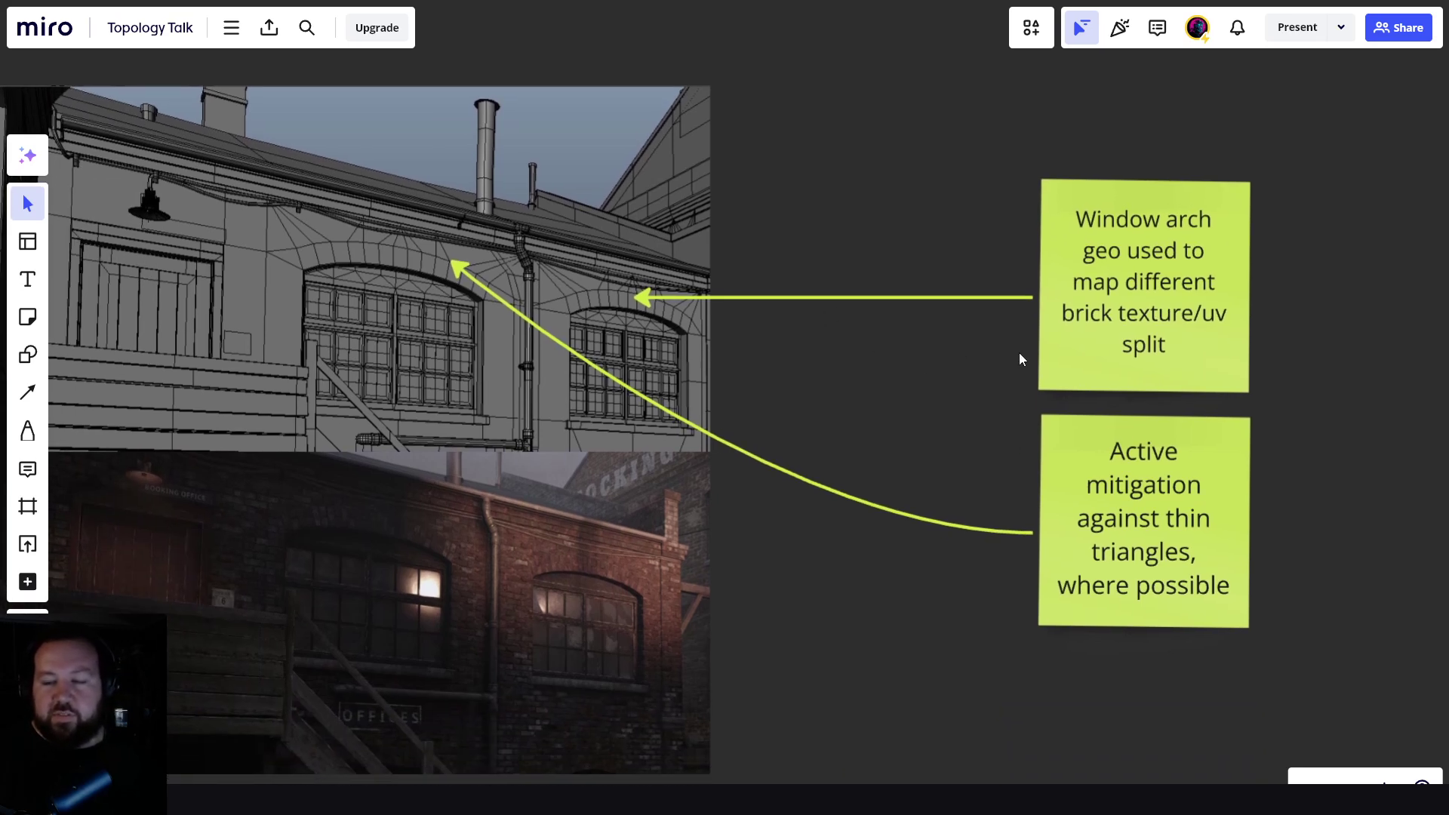
{"action": "middle_click_drag", "start_coordinate": [942, 420], "coordinate": [806, 404]}
{"action": "middle_click_drag", "start_coordinate": [468, 509], "coordinate": [720, 484]}
{"action": "scroll", "coordinate": [694, 500], "scroll_direction": "up", "scroll_amount": 3}
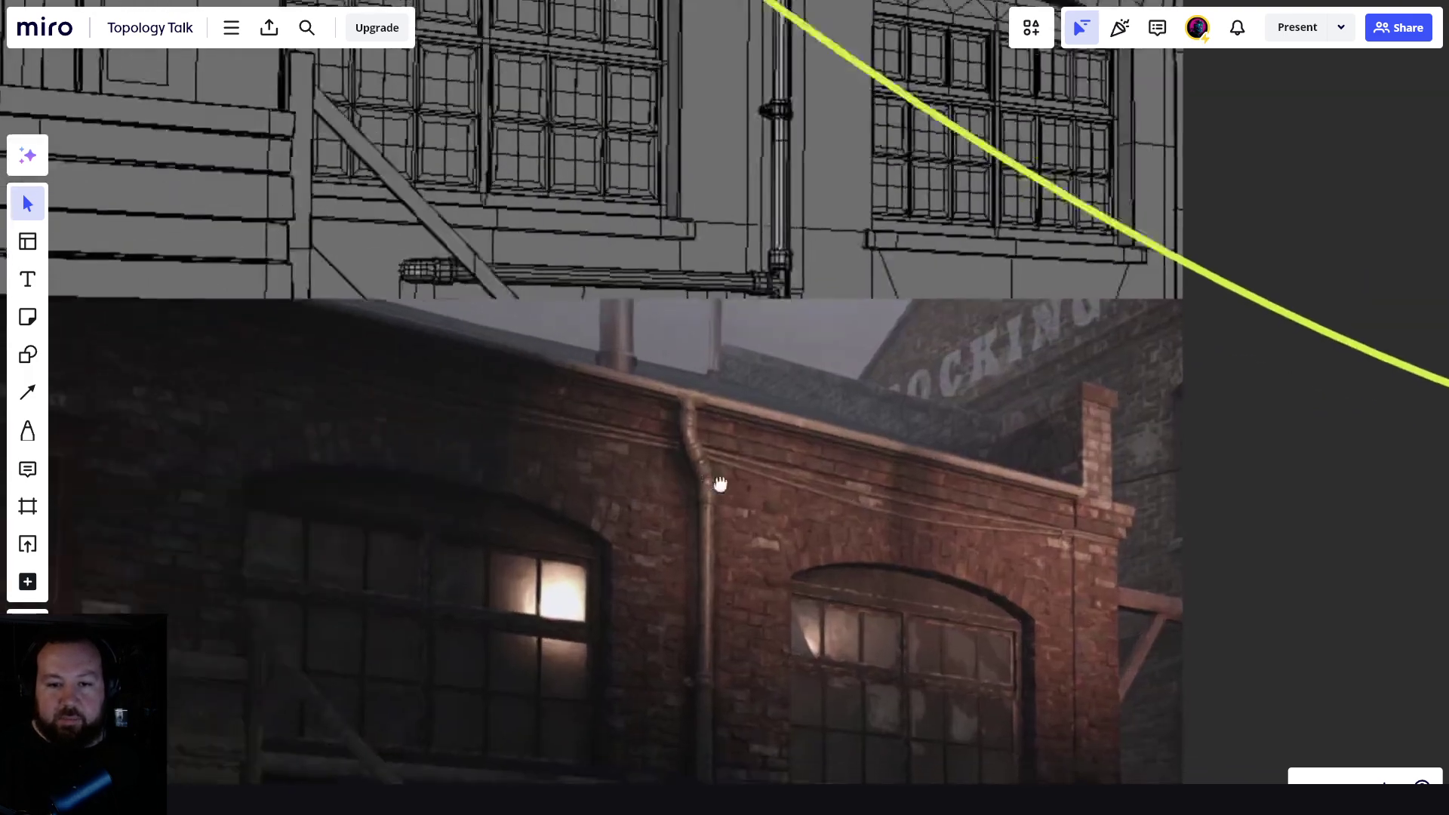
{"action": "scroll", "coordinate": [357, 468], "scroll_direction": "up", "scroll_amount": 2}
{"action": "middle_click_drag", "start_coordinate": [356, 468], "coordinate": [498, 472]}
{"action": "scroll", "coordinate": [452, 470], "scroll_direction": "down", "scroll_amount": 1}
{"action": "middle_click_drag", "start_coordinate": [678, 470], "coordinate": [423, 422]}
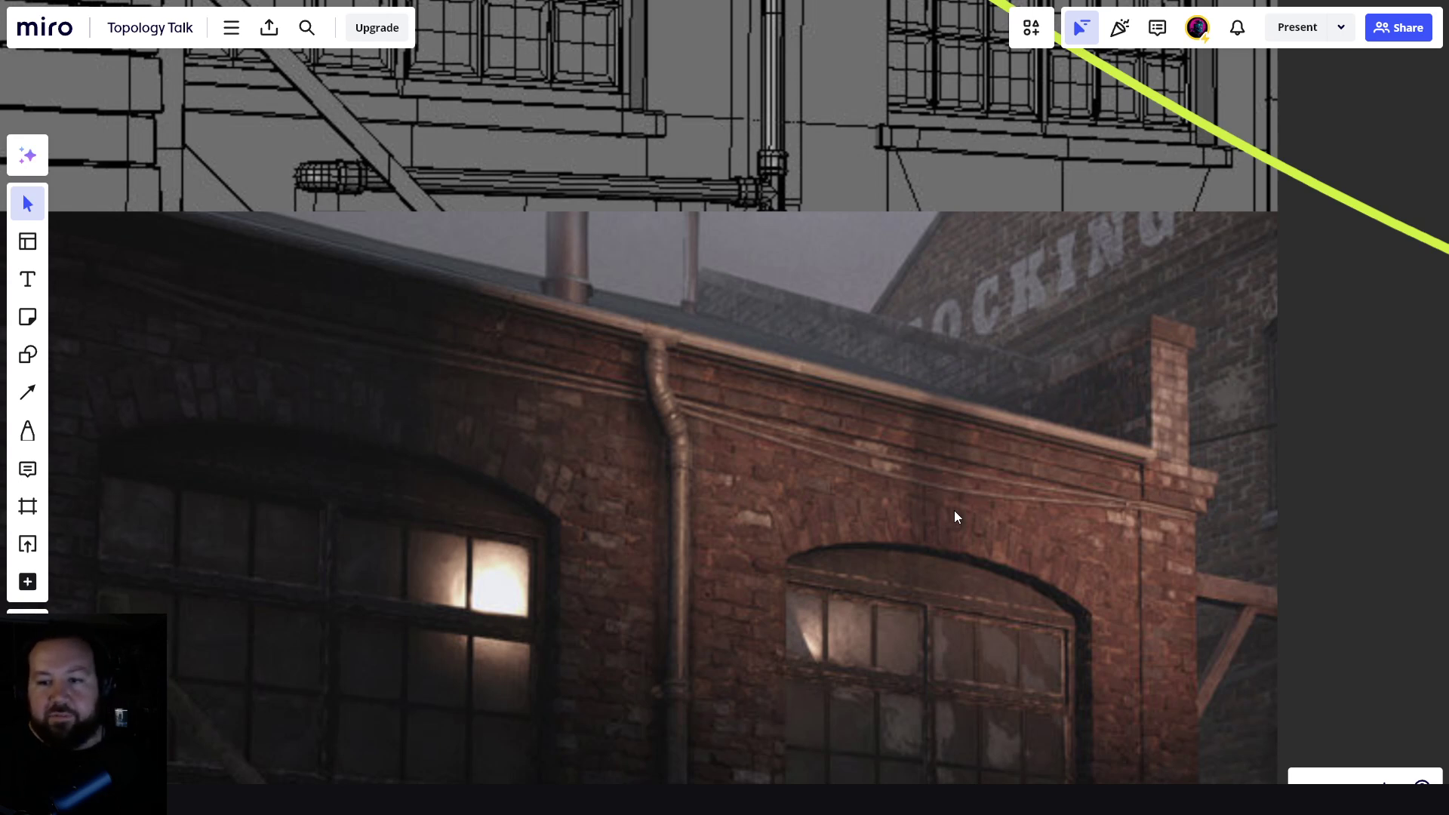
{"action": "scroll", "coordinate": [834, 504], "scroll_direction": "up", "scroll_amount": 4}
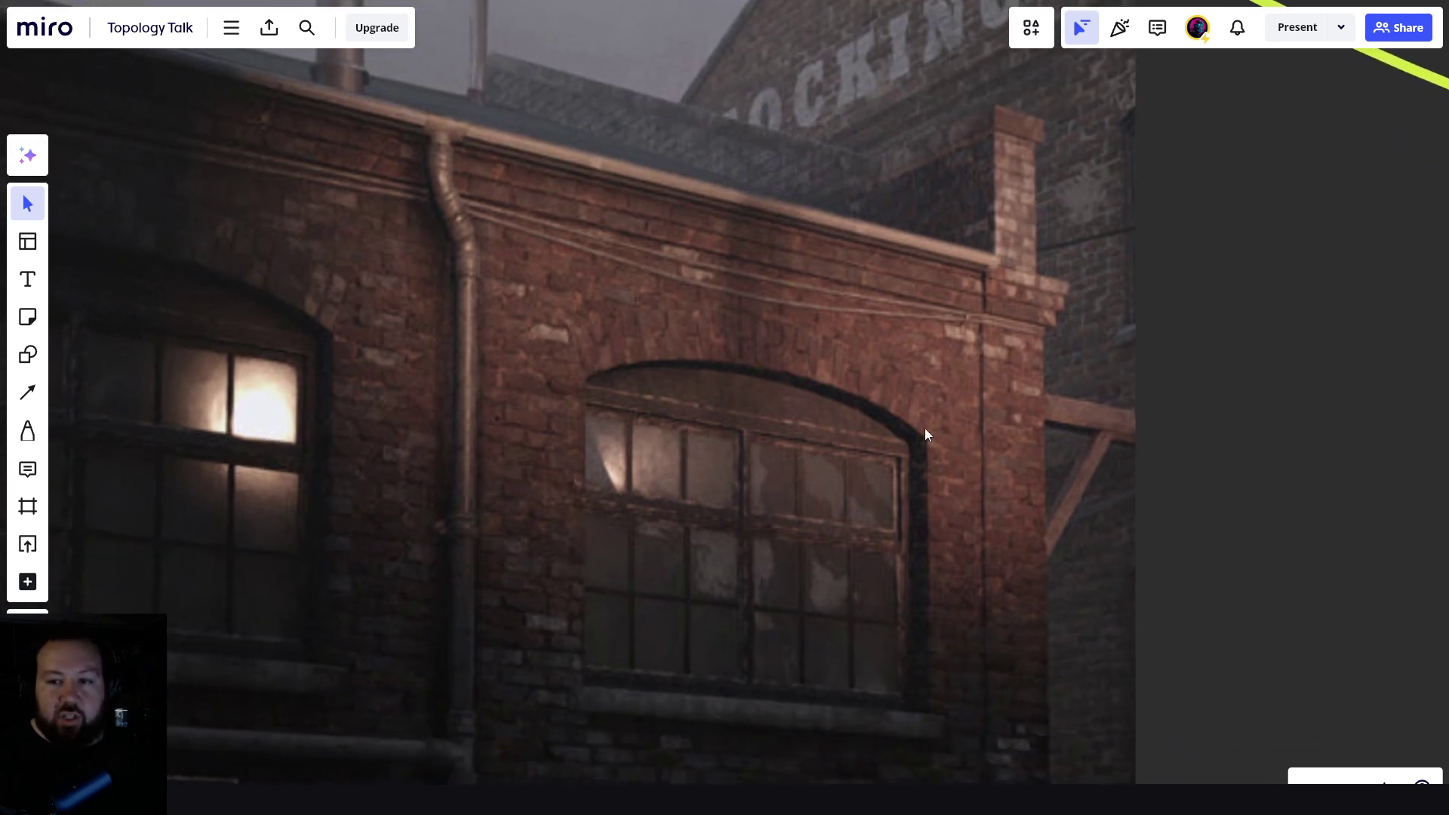
- Outline the band of arch geometry above the large window in the wireframe crop with a freehand pen stroke
{"action": "middle_click_drag", "start_coordinate": [712, 314], "coordinate": [880, 522]}
{"action": "middle_click_drag", "start_coordinate": [508, 213], "coordinate": [728, 572]}
{"action": "middle_click_drag", "start_coordinate": [560, 295], "coordinate": [717, 630]}
{"action": "middle_click_drag", "start_coordinate": [658, 408], "coordinate": [605, 485]}
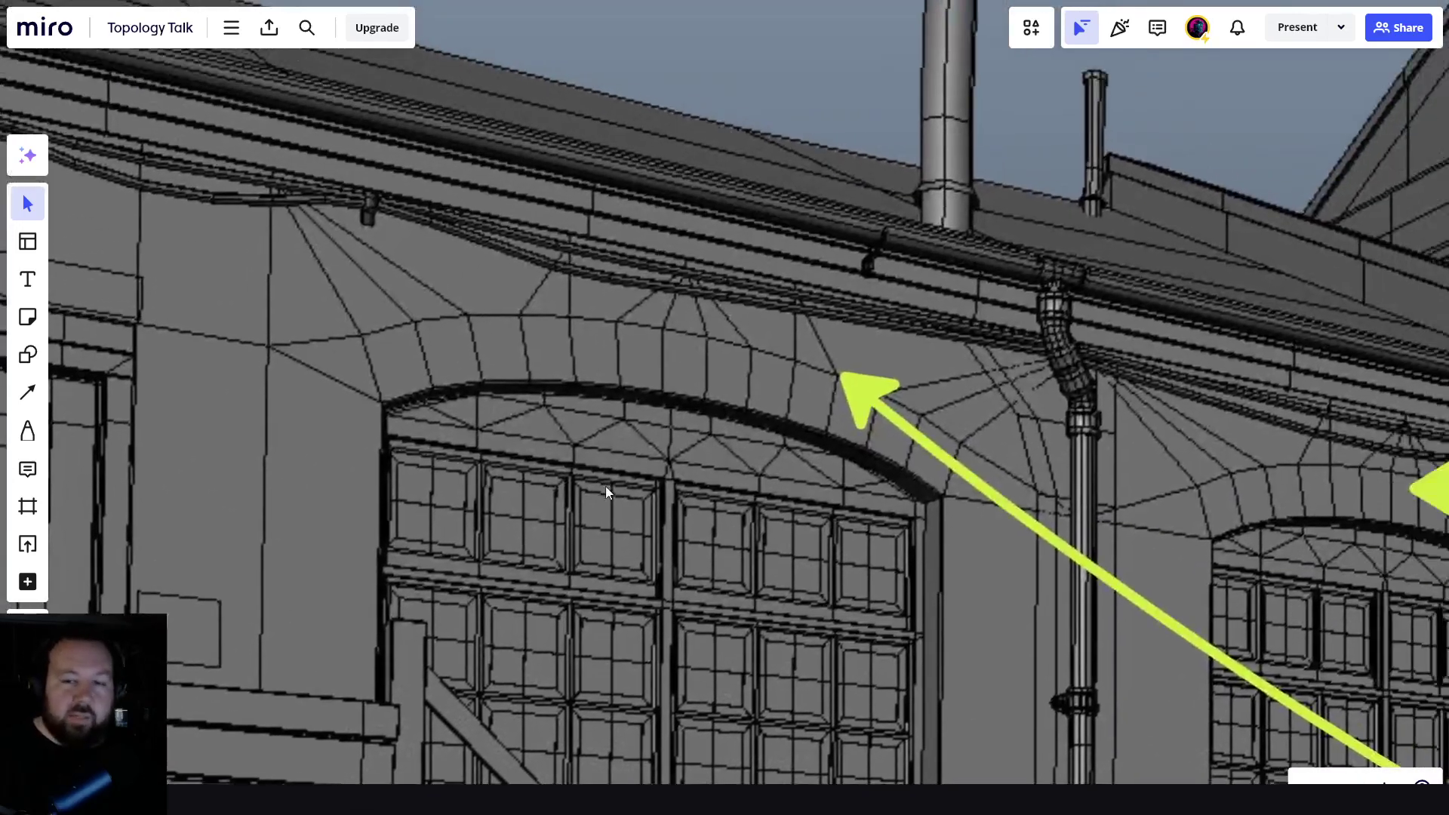
{"action": "scroll", "coordinate": [606, 486], "scroll_direction": "down", "scroll_amount": 1}
{"action": "middle_click_drag", "start_coordinate": [727, 482], "coordinate": [636, 501]}
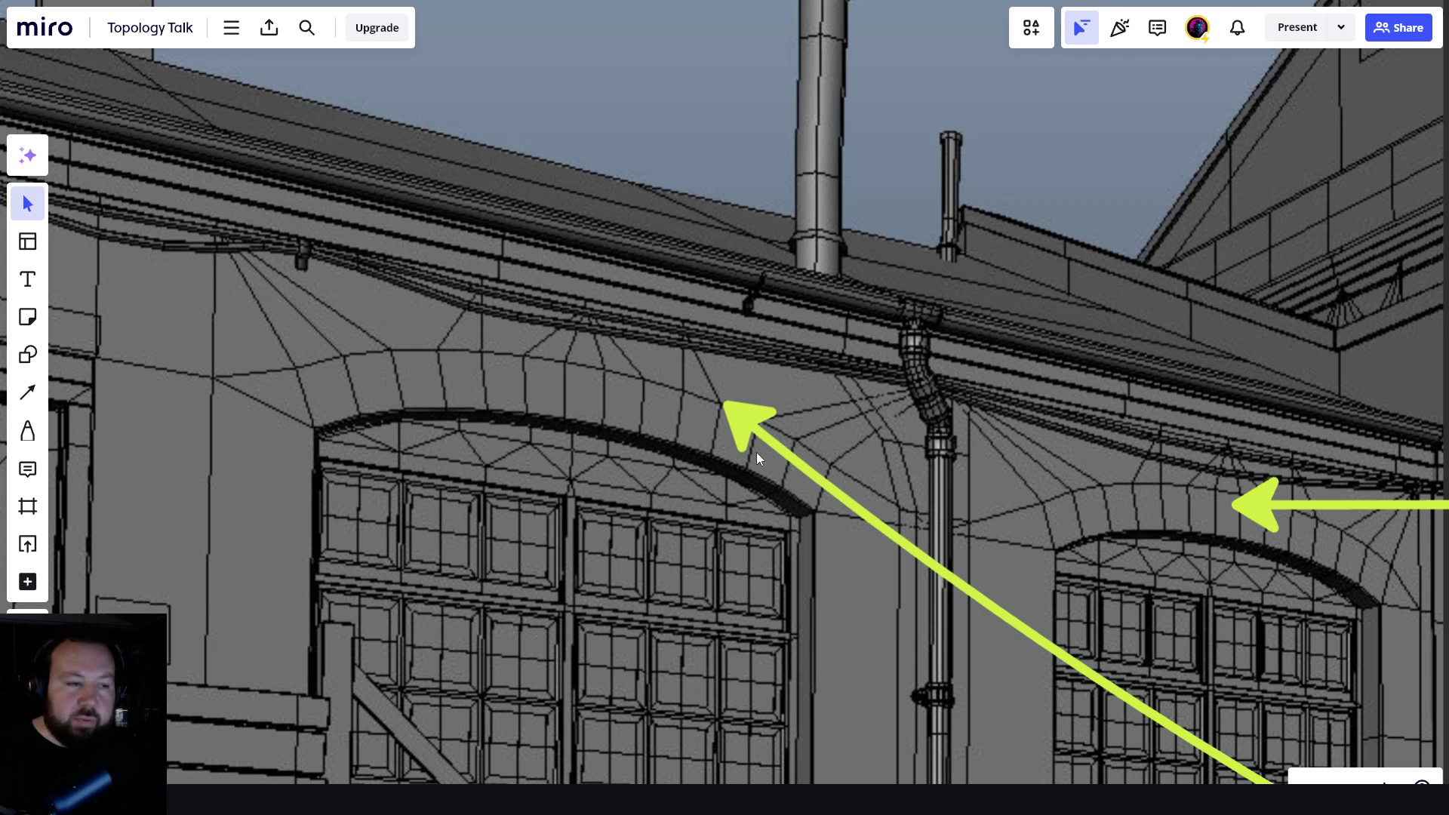
{"action": "left_click", "coordinate": [27, 430]}
{"action": "left_click_drag", "start_coordinate": [317, 406], "coordinate": [540, 385]}
{"action": "key", "text": "ctrl+z"}
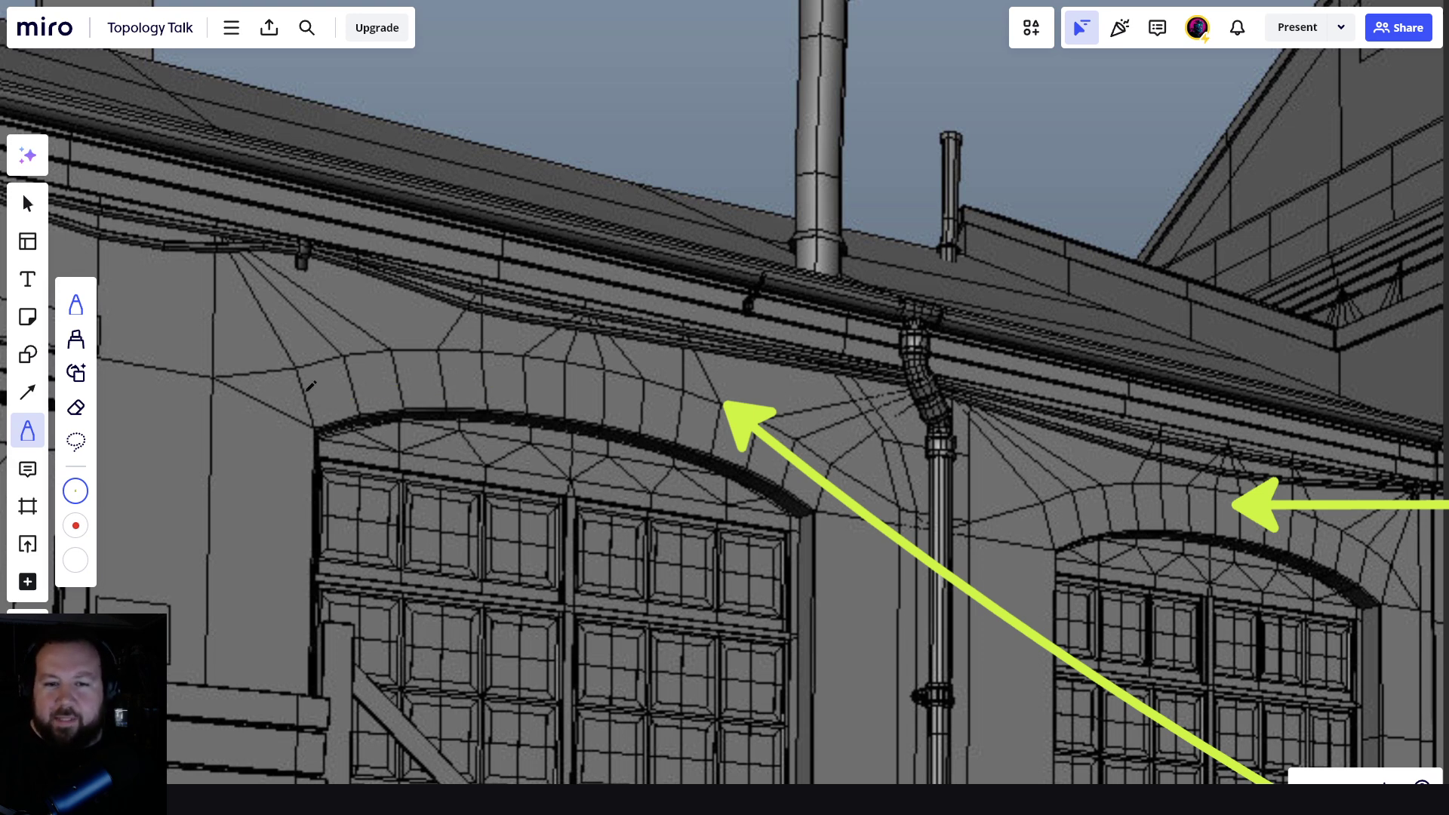
{"action": "mouse_move", "coordinate": [303, 369]}
{"action": "left_mouse_down"}
{"action": "mouse_move", "coordinate": [586, 358]}
{"action": "mouse_move", "coordinate": [712, 394]}
{"action": "left_mouse_up"}
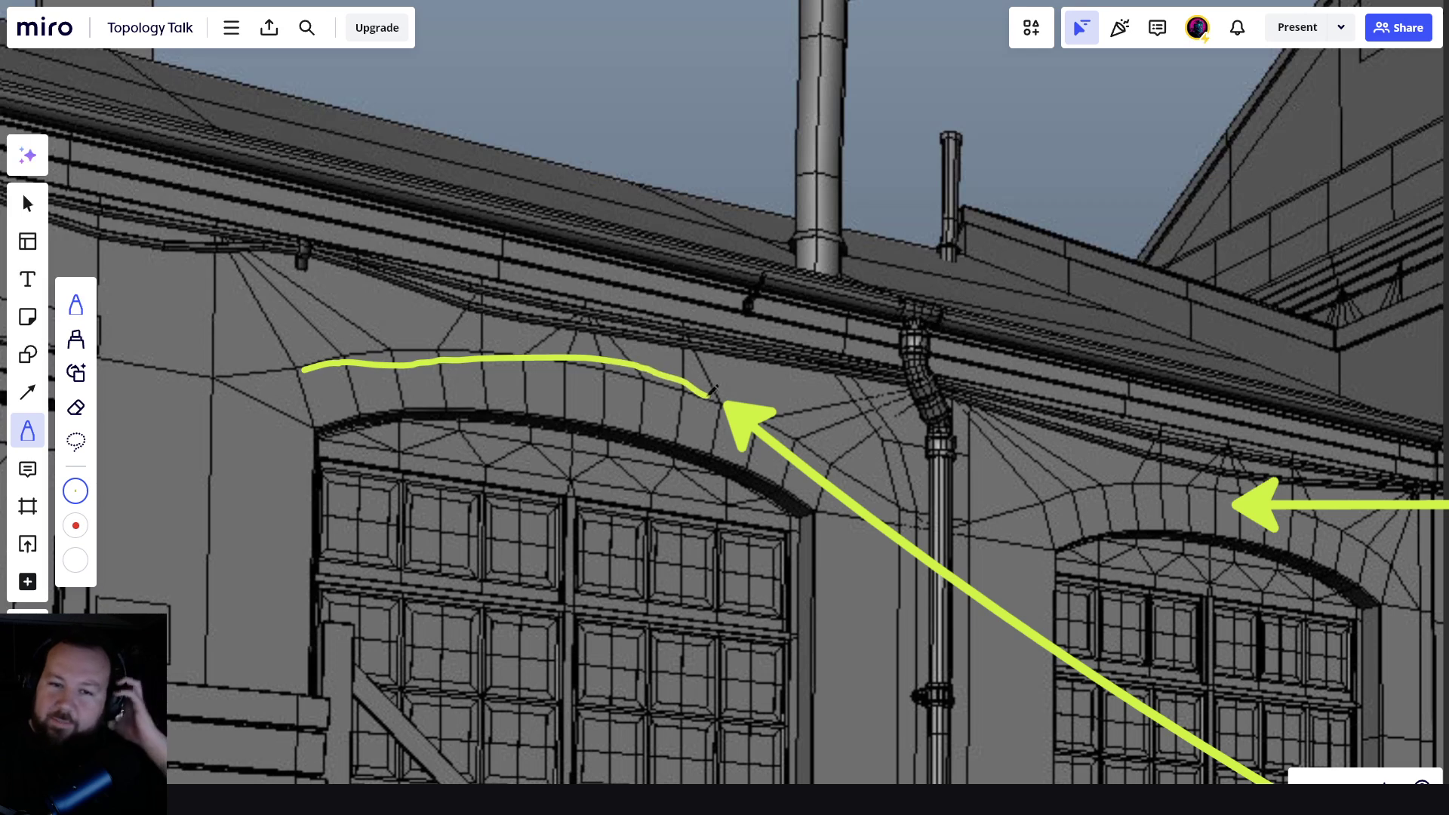
{"action": "key", "text": "ctrl+z"}
{"action": "mouse_move", "coordinate": [295, 370]}
{"action": "left_mouse_down"}
{"action": "mouse_move", "coordinate": [551, 352]}
{"action": "mouse_move", "coordinate": [728, 398]}
{"action": "mouse_move", "coordinate": [839, 464]}
{"action": "mouse_move", "coordinate": [809, 510]}
{"action": "mouse_move", "coordinate": [709, 444]}
{"action": "mouse_move", "coordinate": [585, 411]}
{"action": "mouse_move", "coordinate": [416, 406]}
{"action": "mouse_move", "coordinate": [308, 427]}
{"action": "mouse_move", "coordinate": [291, 372]}
{"action": "left_mouse_up"}
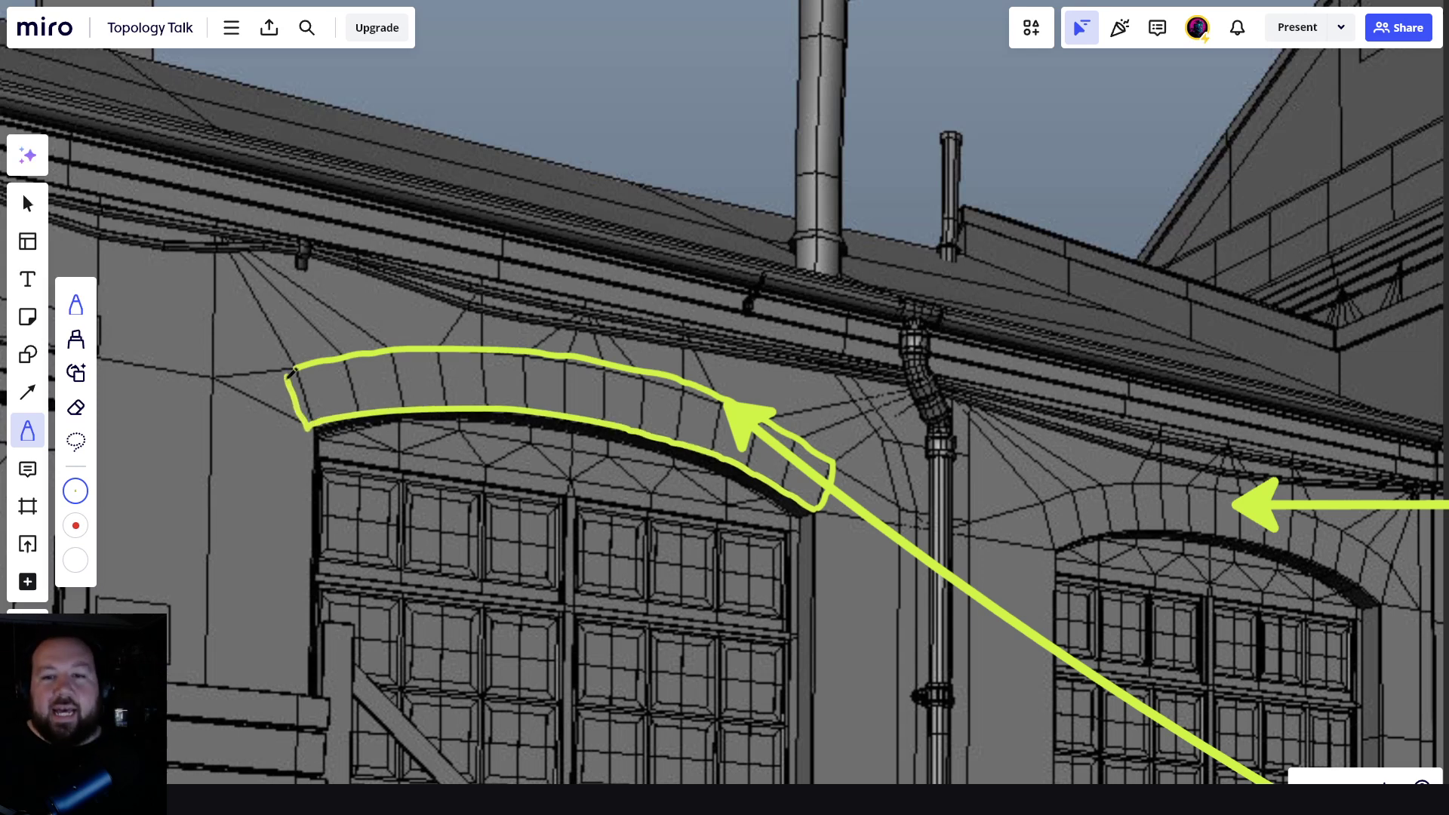
- Mark the upright bricks of the arch above the smaller window in the render crop with short pen strokes
{"action": "scroll", "coordinate": [878, 317], "scroll_direction": "down", "scroll_amount": 3}
{"action": "mouse_move", "coordinate": [878, 317]}
{"action": "middle_mouse_down"}
{"action": "mouse_move", "coordinate": [805, 332]}
{"action": "mouse_move", "coordinate": [741, 275]}
{"action": "mouse_move", "coordinate": [1031, 246]}
{"action": "mouse_move", "coordinate": [1164, 250]}
{"action": "middle_mouse_up"}
{"action": "scroll", "coordinate": [742, 475], "scroll_direction": "up", "scroll_amount": 3}
{"action": "middle_click_drag", "start_coordinate": [771, 550], "coordinate": [722, 397]}
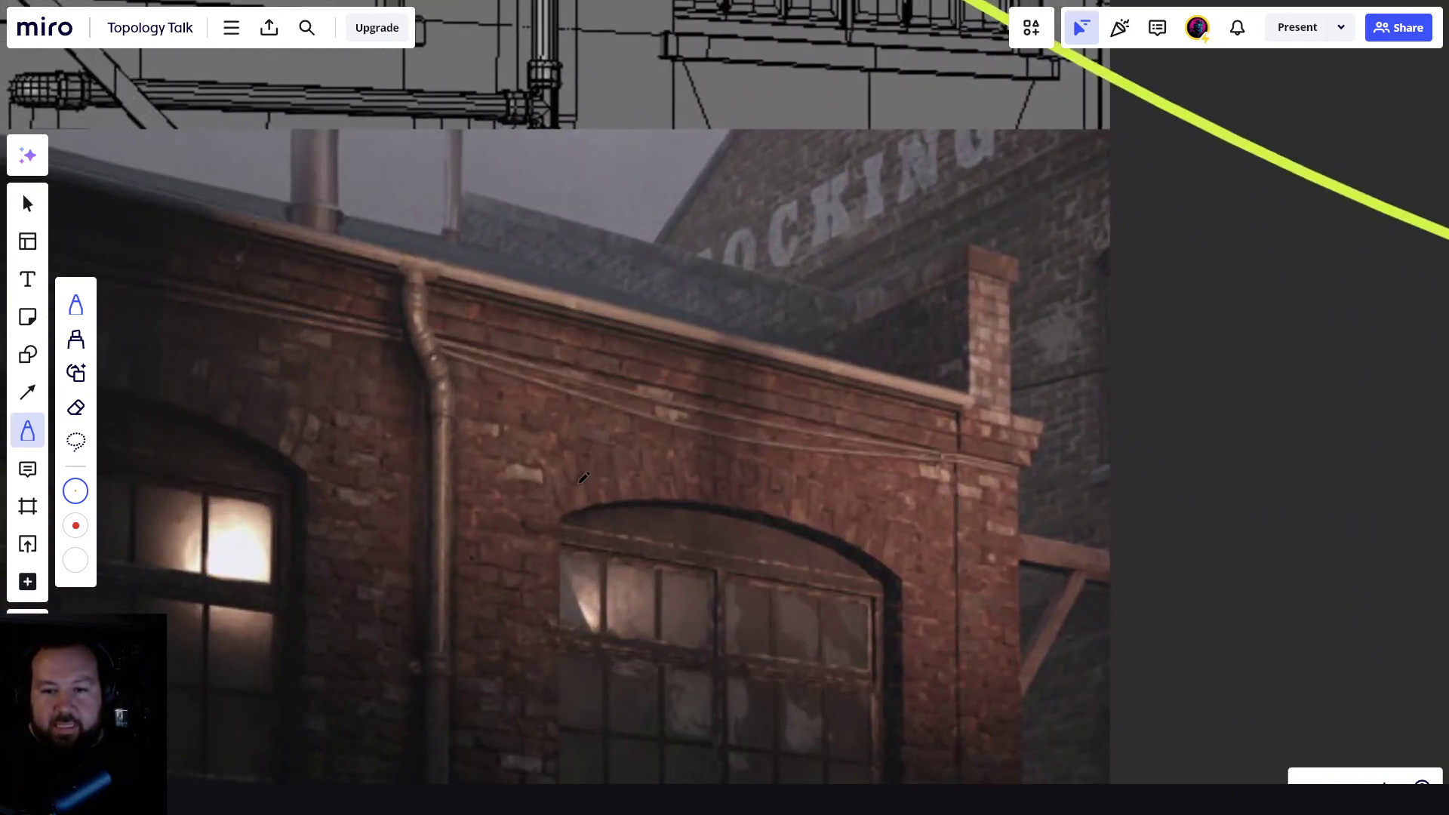
{"action": "left_click_drag", "start_coordinate": [561, 478], "coordinate": [567, 520]}
{"action": "mouse_move", "coordinate": [577, 468]}
{"action": "left_mouse_down"}
{"action": "mouse_move", "coordinate": [588, 502]}
{"action": "mouse_move", "coordinate": [618, 500]}
{"action": "left_mouse_up"}
{"action": "mouse_move", "coordinate": [628, 458]}
{"action": "left_mouse_down"}
{"action": "mouse_move", "coordinate": [639, 495]}
{"action": "mouse_move", "coordinate": [670, 498]}
{"action": "left_mouse_up"}
{"action": "mouse_move", "coordinate": [695, 463]}
{"action": "left_mouse_down"}
{"action": "mouse_move", "coordinate": [695, 498]}
{"action": "mouse_move", "coordinate": [767, 511]}
{"action": "left_mouse_up"}
{"action": "mouse_move", "coordinate": [801, 485]}
{"action": "left_mouse_down"}
{"action": "mouse_move", "coordinate": [802, 522]}
{"action": "mouse_move", "coordinate": [833, 532]}
{"action": "left_mouse_up"}
{"action": "mouse_move", "coordinate": [863, 512]}
{"action": "left_mouse_down"}
{"action": "mouse_move", "coordinate": [866, 546]}
{"action": "mouse_move", "coordinate": [891, 559]}
{"action": "left_mouse_up"}
- Mark the horizontal brick courses around the smaller window's arch in the render crop with short pen strokes
{"action": "left_click_drag", "start_coordinate": [926, 540], "coordinate": [965, 533]}
{"action": "mouse_move", "coordinate": [899, 519]}
{"action": "left_mouse_down"}
{"action": "mouse_move", "coordinate": [958, 513]}
{"action": "mouse_move", "coordinate": [947, 490]}
{"action": "left_mouse_up"}
{"action": "left_click_drag", "start_coordinate": [869, 483], "coordinate": [932, 485]}
{"action": "left_click_drag", "start_coordinate": [754, 465], "coordinate": [823, 465]}
{"action": "left_click_drag", "start_coordinate": [679, 448], "coordinate": [741, 447]}
{"action": "left_click_drag", "start_coordinate": [608, 442], "coordinate": [681, 440]}
{"action": "left_click_drag", "start_coordinate": [534, 431], "coordinate": [605, 431]}
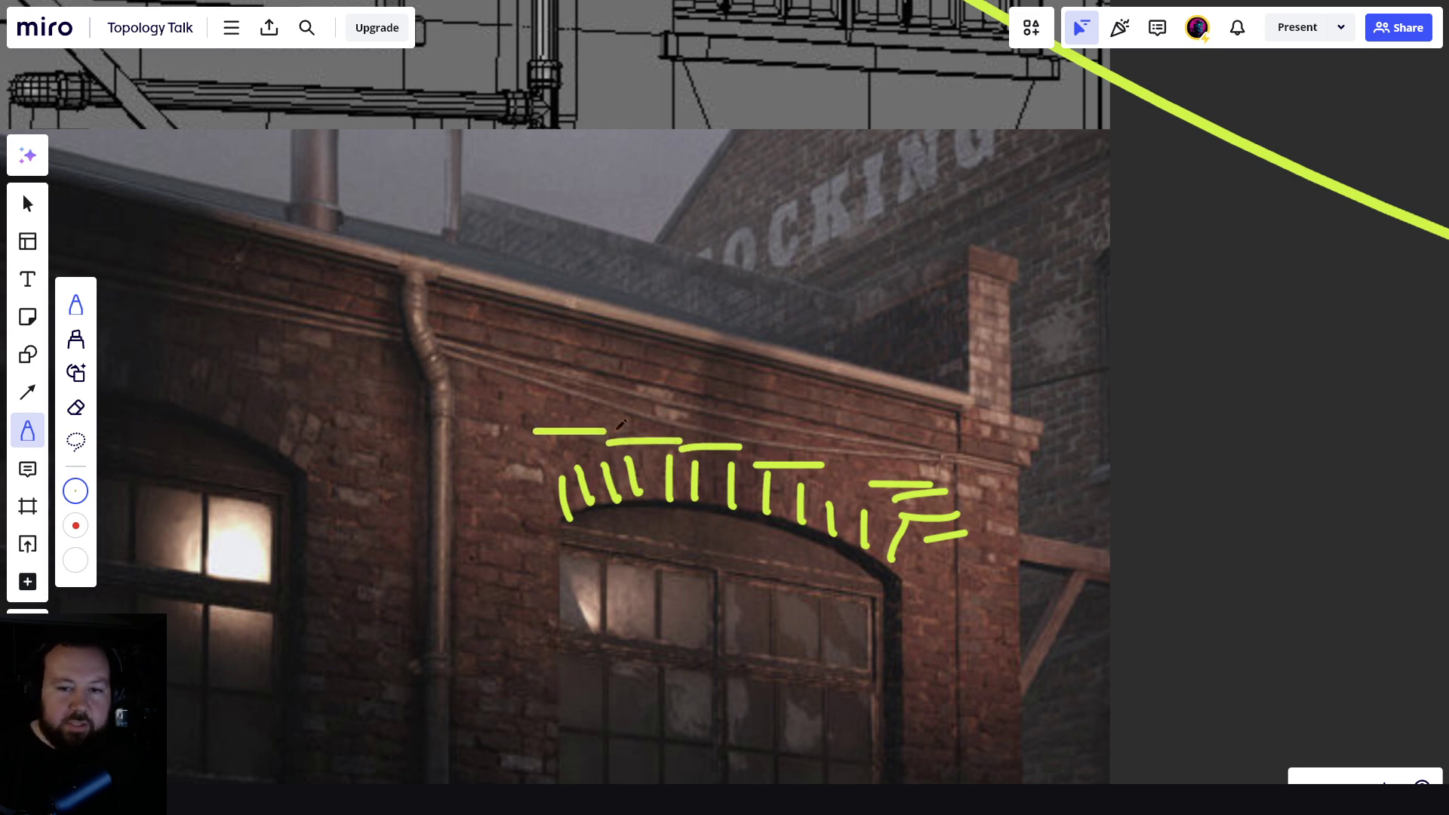
{"action": "left_click_drag", "start_coordinate": [479, 417], "coordinate": [523, 409]}
{"action": "left_click_drag", "start_coordinate": [461, 377], "coordinate": [527, 385]}
- Examine the wireframe around the outlined window arch alongside the note on mitigating thin triangles
{"action": "middle_click_drag", "start_coordinate": [590, 413], "coordinate": [568, 532]}
{"action": "scroll", "coordinate": [567, 532], "scroll_direction": "down", "scroll_amount": 1}
{"action": "middle_click_drag", "start_coordinate": [533, 218], "coordinate": [562, 647]}
{"action": "middle_click_drag", "start_coordinate": [602, 382], "coordinate": [831, 533]}
{"action": "middle_click_drag", "start_coordinate": [381, 417], "coordinate": [566, 527]}
{"action": "scroll", "coordinate": [565, 527], "scroll_direction": "down", "scroll_amount": 2}
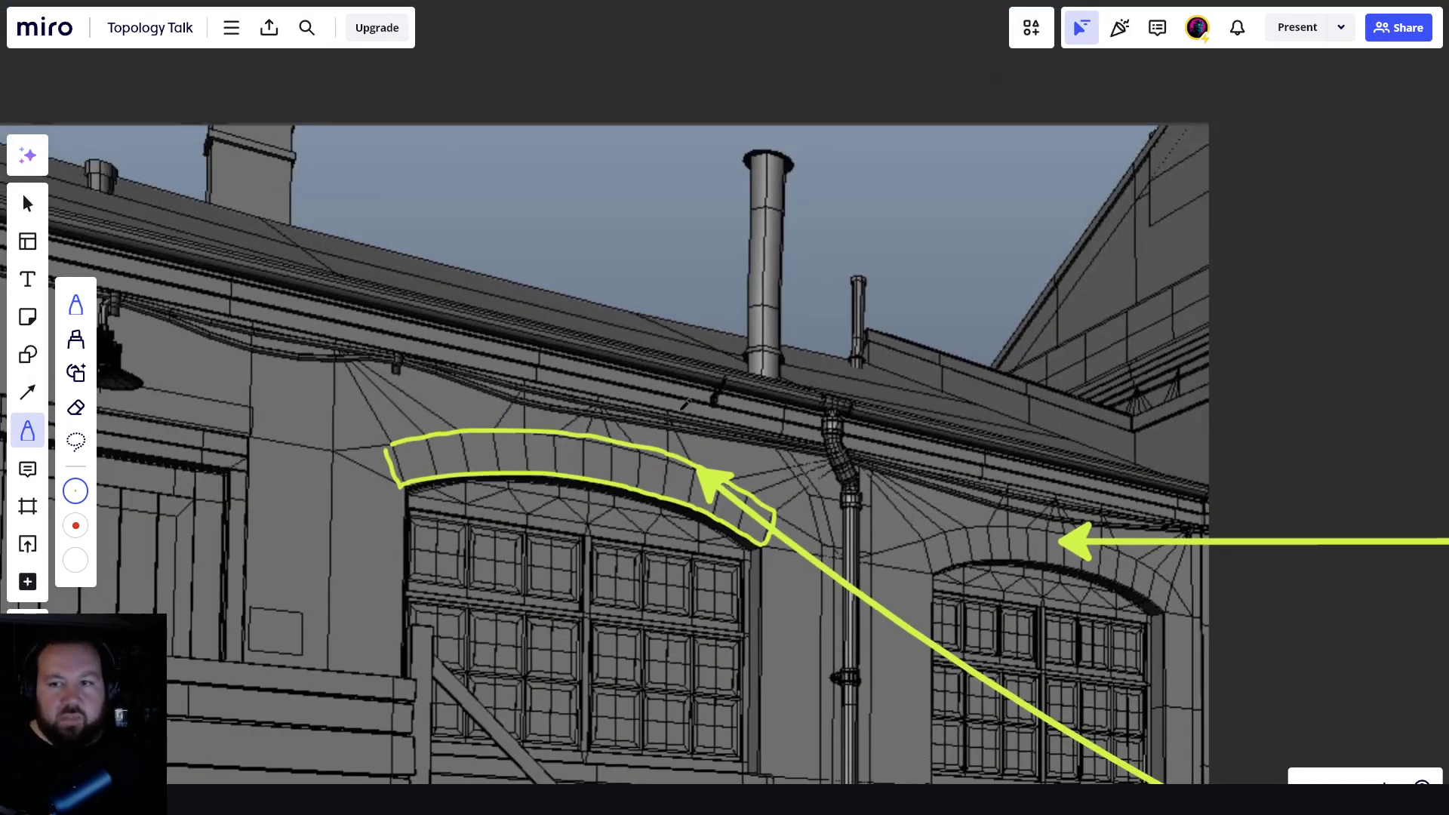
{"action": "scroll", "coordinate": [685, 405], "scroll_direction": "down", "scroll_amount": 4, "text": "ctrl"}
{"action": "middle_click_drag", "start_coordinate": [726, 479], "coordinate": [717, 353]}
{"action": "middle_click_drag", "start_coordinate": [740, 405], "coordinate": [1086, 408]}
{"action": "middle_click_drag", "start_coordinate": [504, 343], "coordinate": [377, 359]}
{"action": "scroll", "coordinate": [378, 359], "scroll_direction": "down", "scroll_amount": 1}
{"action": "middle_click_drag", "start_coordinate": [825, 375], "coordinate": [512, 354]}
{"action": "middle_click_drag", "start_coordinate": [1027, 469], "coordinate": [886, 445]}
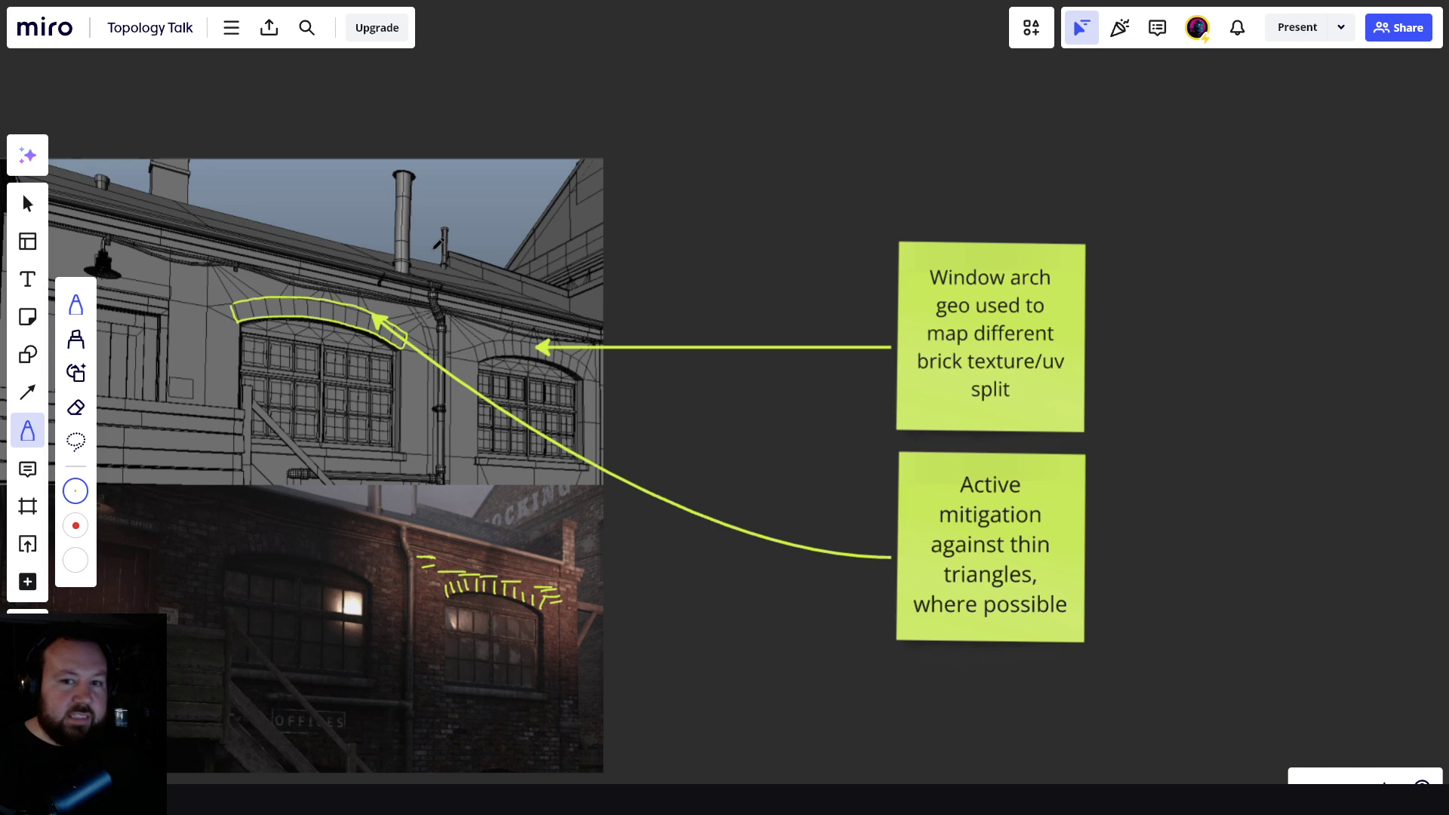
{"action": "scroll", "coordinate": [440, 243], "scroll_direction": "up", "scroll_amount": 5}
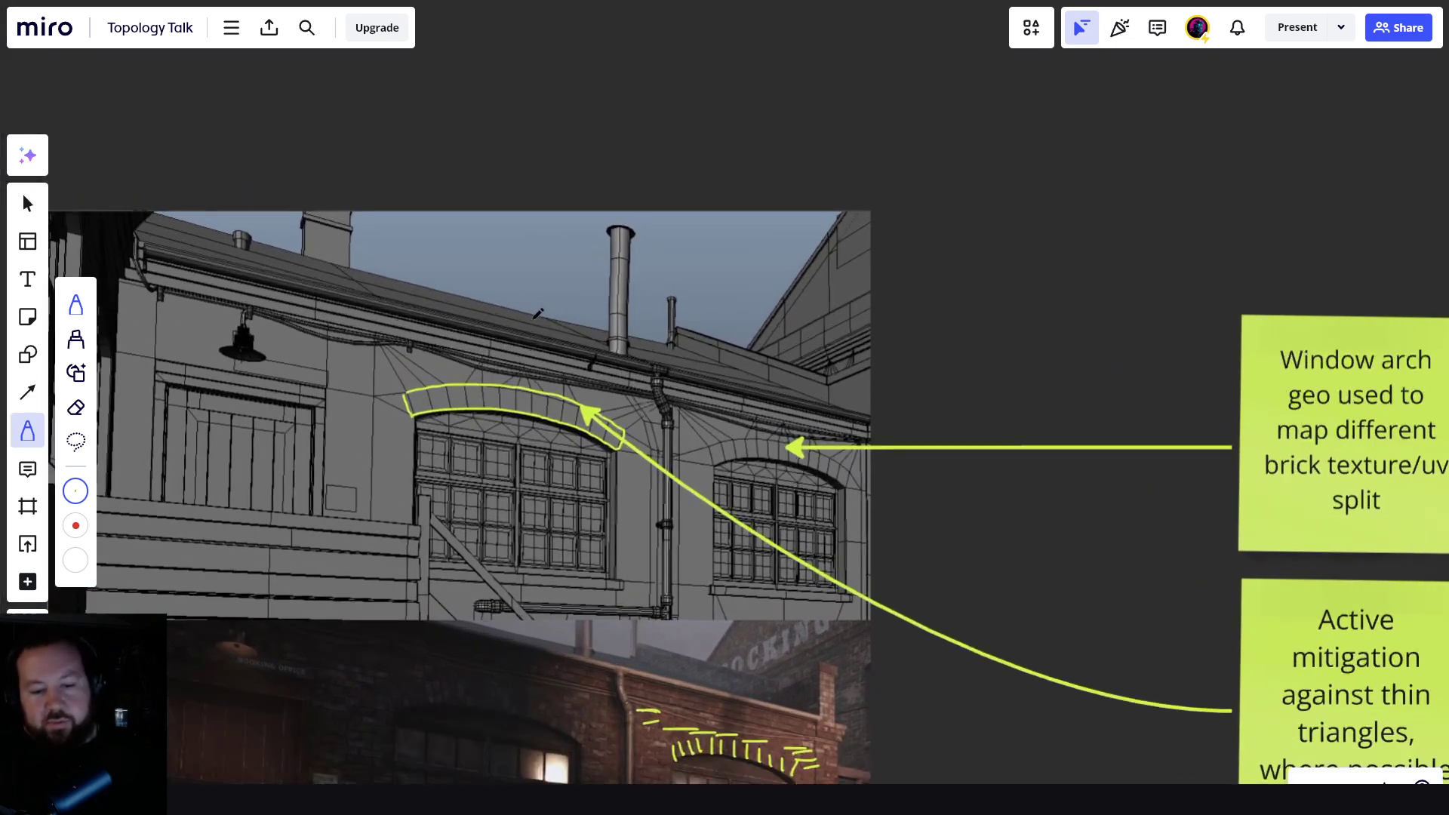
{"action": "scroll", "coordinate": [538, 313], "scroll_direction": "up", "scroll_amount": 2}
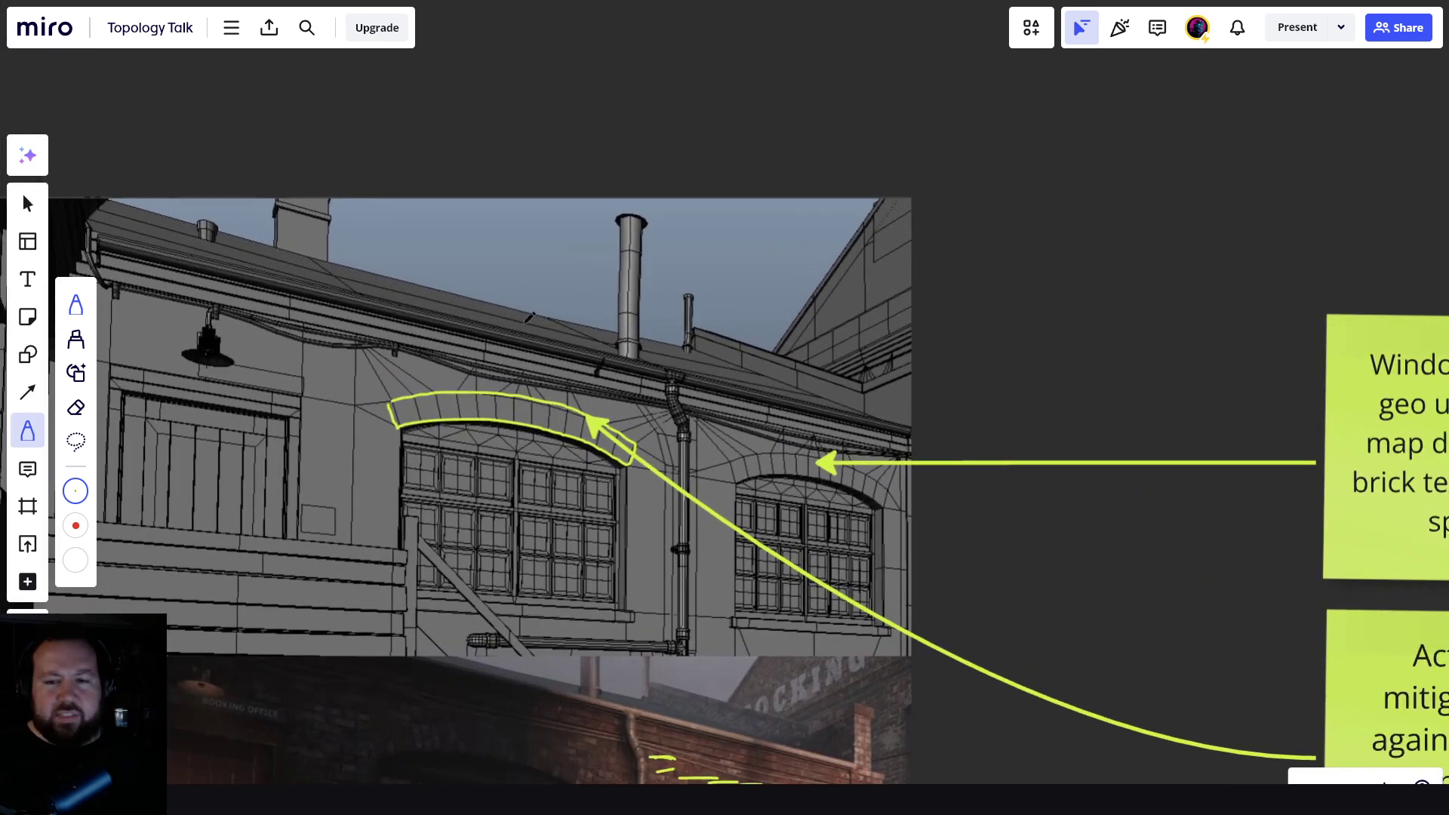
{"action": "middle_click_drag", "start_coordinate": [495, 356], "coordinate": [589, 355]}
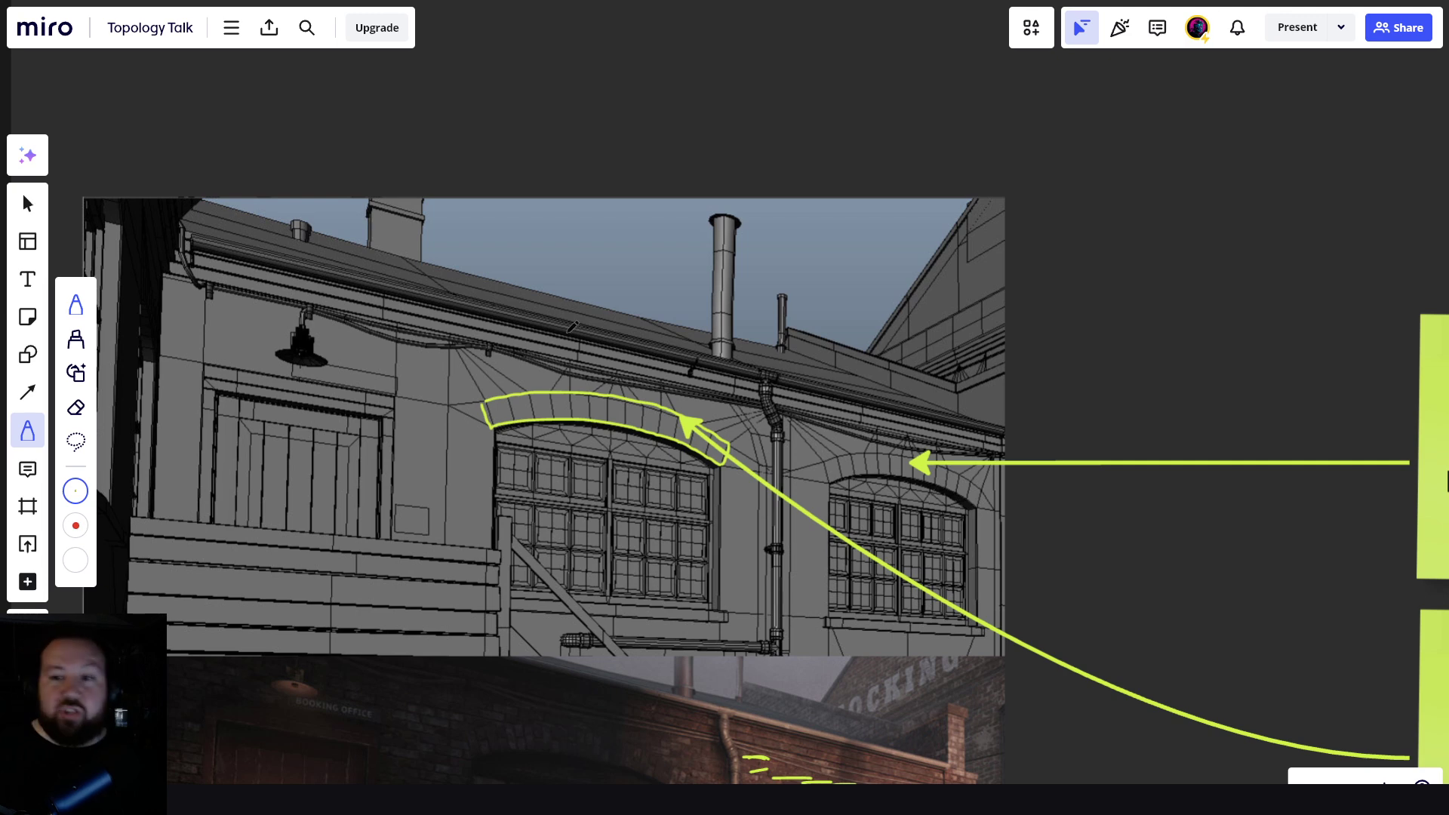
- Draw freehand lines from the smaller window's arch toward the drainpipe and toward the far end of the wall in the wireframe
{"action": "middle_click_drag", "start_coordinate": [725, 393], "coordinate": [504, 387]}
{"action": "scroll", "coordinate": [682, 428], "scroll_direction": "up", "scroll_amount": 4}
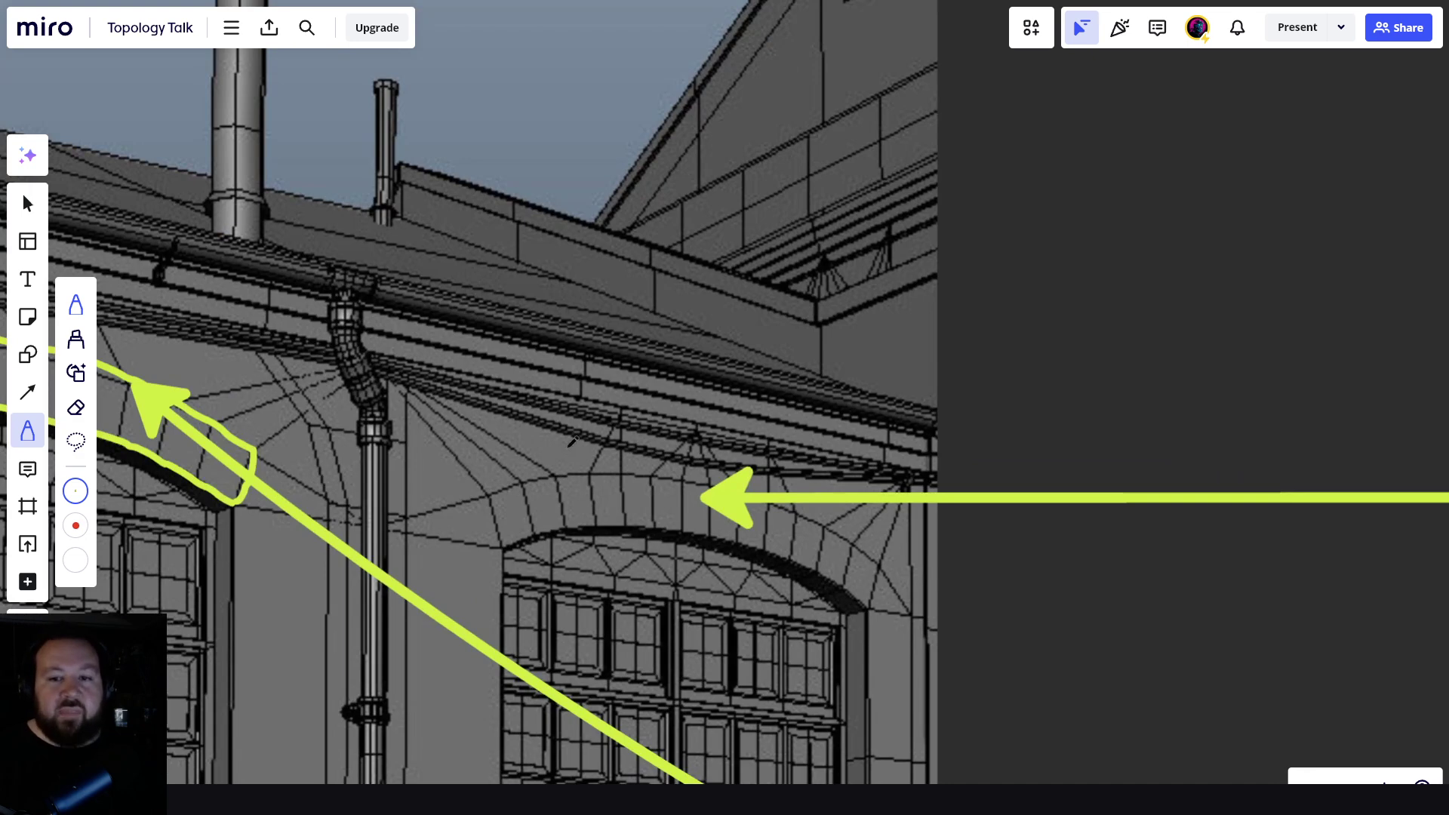
{"action": "middle_click_drag", "start_coordinate": [568, 446], "coordinate": [637, 408]}
{"action": "left_click_drag", "start_coordinate": [660, 439], "coordinate": [477, 345]}
{"action": "left_click_drag", "start_coordinate": [689, 436], "coordinate": [487, 338]}
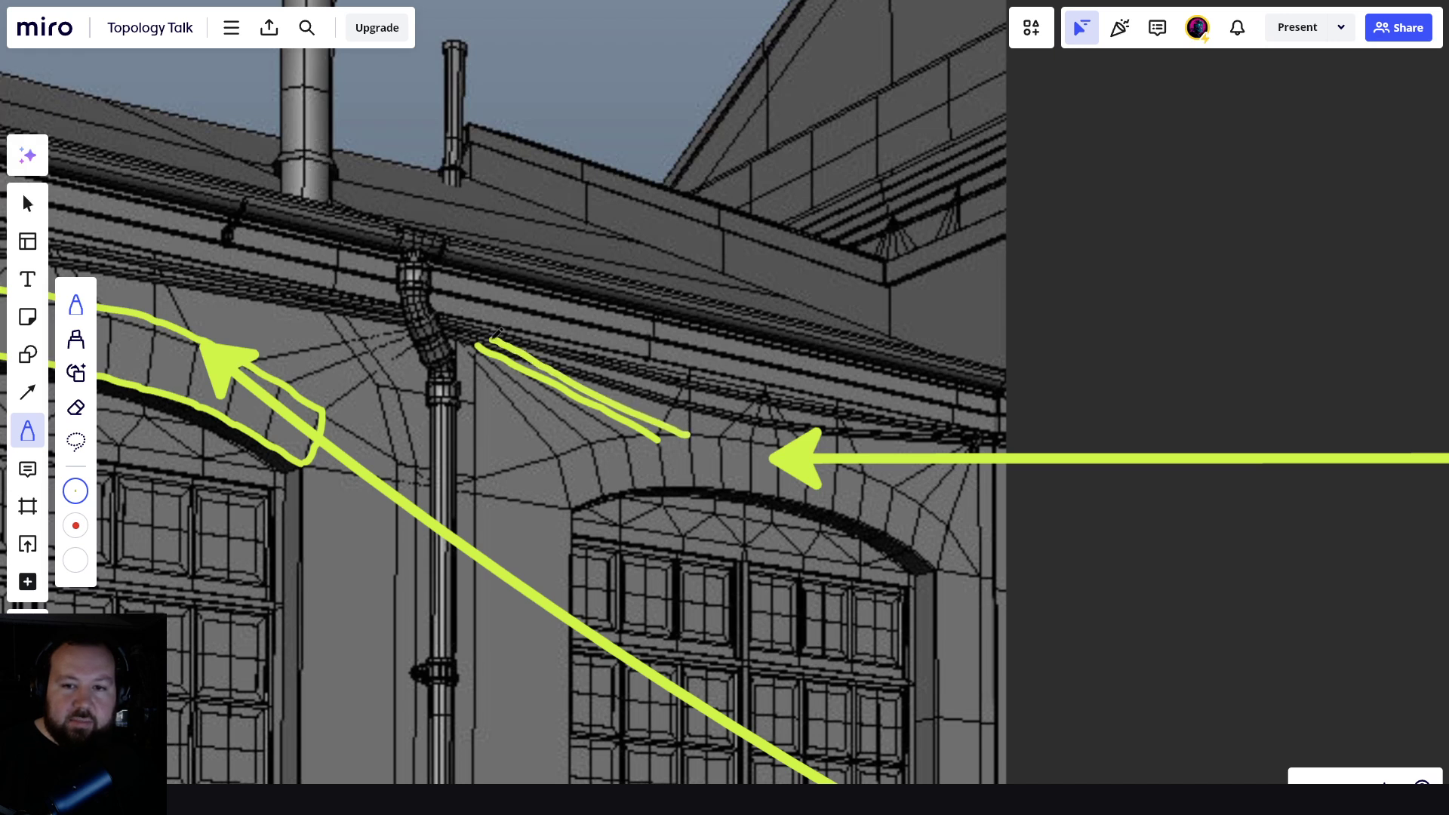
{"action": "left_click_drag", "start_coordinate": [889, 483], "coordinate": [974, 438]}
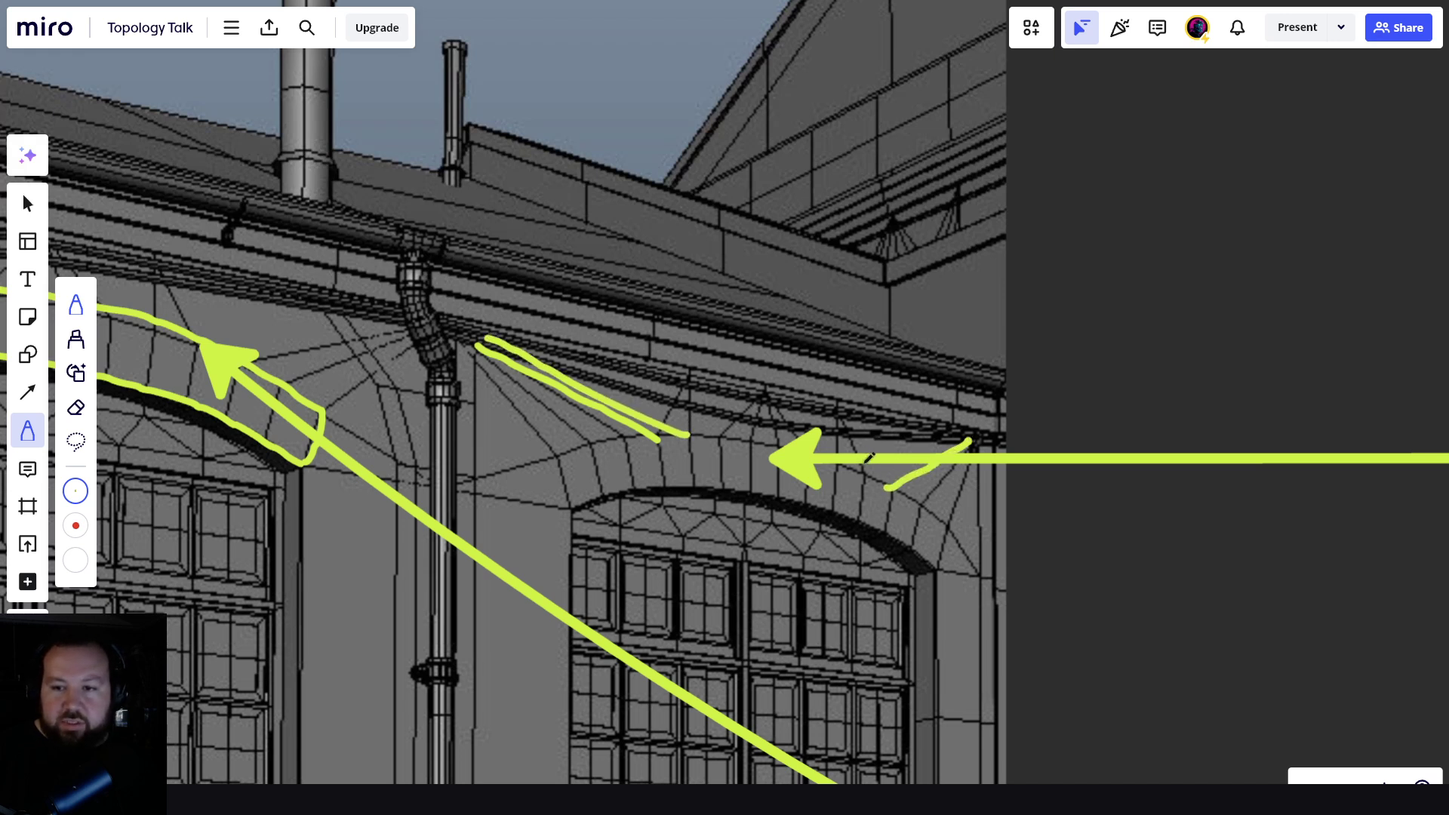
{"action": "left_click_drag", "start_coordinate": [862, 469], "coordinate": [978, 418]}
- Undo the freehand lines drawn around the smaller window's arch
{"action": "mouse_move", "coordinate": [664, 438]}
{"action": "middle_mouse_down"}
{"action": "mouse_move", "coordinate": [708, 433]}
{"action": "mouse_move", "coordinate": [640, 417]}
{"action": "middle_mouse_up"}
{"action": "key", "text": "ctrl+z"}
{"action": "key", "text": "ctrl+z"}
{"action": "key", "text": "ctrl+z"}
{"action": "key", "text": "ctrl+z"}
{"action": "key", "text": "ctrl+z"}
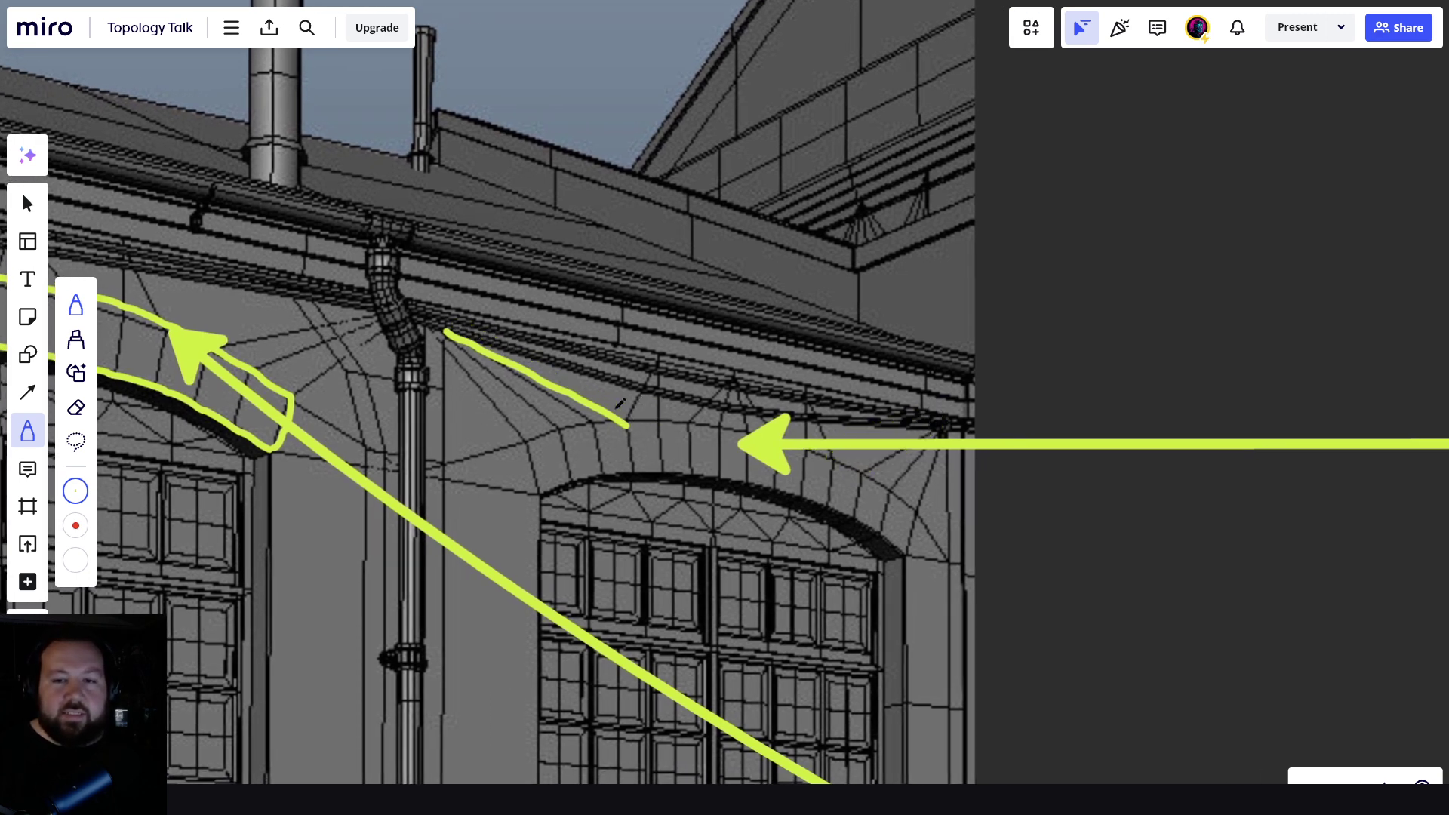
- Sketch freehand triangle peaks above the smaller window's arch and in the panel beneath it in the wireframe
{"action": "mouse_move", "coordinate": [620, 428]}
{"action": "left_mouse_down"}
{"action": "mouse_move", "coordinate": [656, 366]}
{"action": "mouse_move", "coordinate": [662, 415]}
{"action": "mouse_move", "coordinate": [723, 379]}
{"action": "mouse_move", "coordinate": [715, 429]}
{"action": "mouse_move", "coordinate": [751, 437]}
{"action": "mouse_move", "coordinate": [804, 402]}
{"action": "mouse_move", "coordinate": [832, 469]}
{"action": "left_mouse_up"}
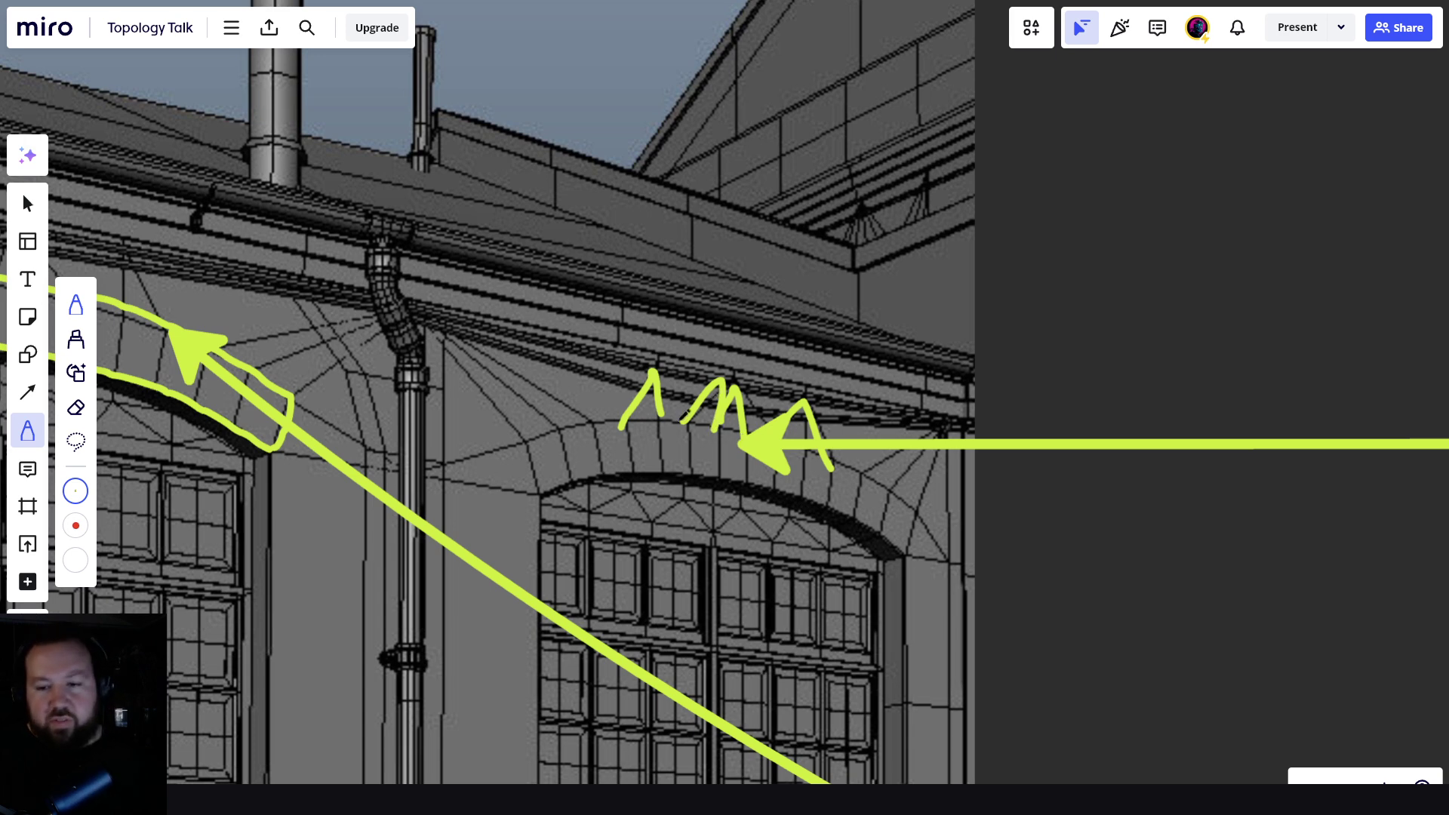
{"action": "scroll", "coordinate": [608, 446], "scroll_direction": "down", "scroll_amount": 2}
{"action": "mouse_move", "coordinate": [592, 457]}
{"action": "left_mouse_down"}
{"action": "mouse_move", "coordinate": [650, 448]}
{"action": "mouse_move", "coordinate": [653, 473]}
{"action": "left_mouse_up"}
{"action": "mouse_move", "coordinate": [661, 469]}
{"action": "left_mouse_down"}
{"action": "mouse_move", "coordinate": [593, 457]}
{"action": "mouse_move", "coordinate": [687, 457]}
{"action": "mouse_move", "coordinate": [703, 482]}
{"action": "left_mouse_up"}
{"action": "left_click_drag", "start_coordinate": [703, 482], "coordinate": [661, 471]}
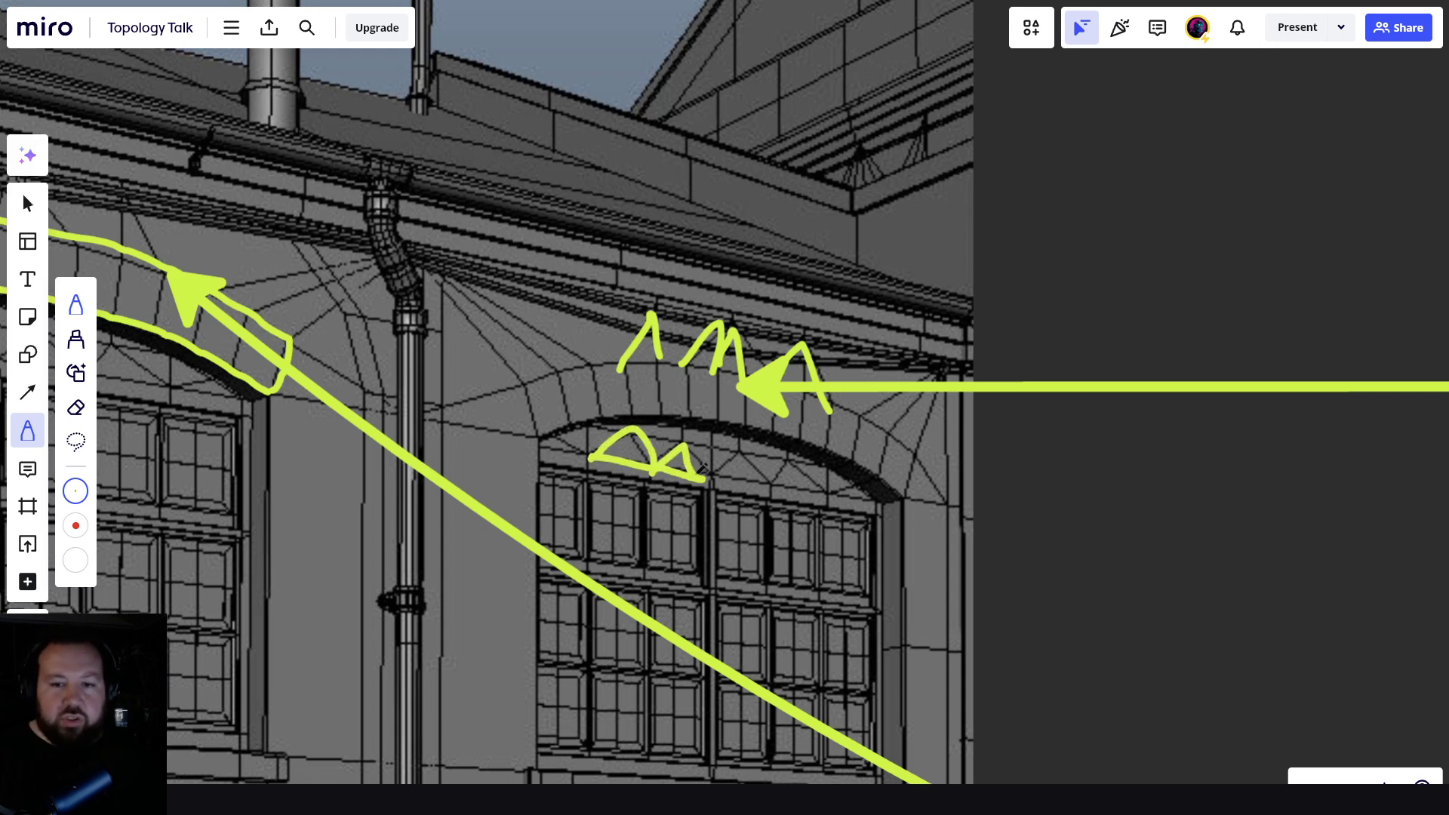
- Outline the triangle at the larger window arch's end farthest from the drainpipe in the wireframe
{"action": "middle_click_drag", "start_coordinate": [249, 508], "coordinate": [621, 488]}
{"action": "scroll", "coordinate": [624, 487], "scroll_direction": "down", "scroll_amount": 3}
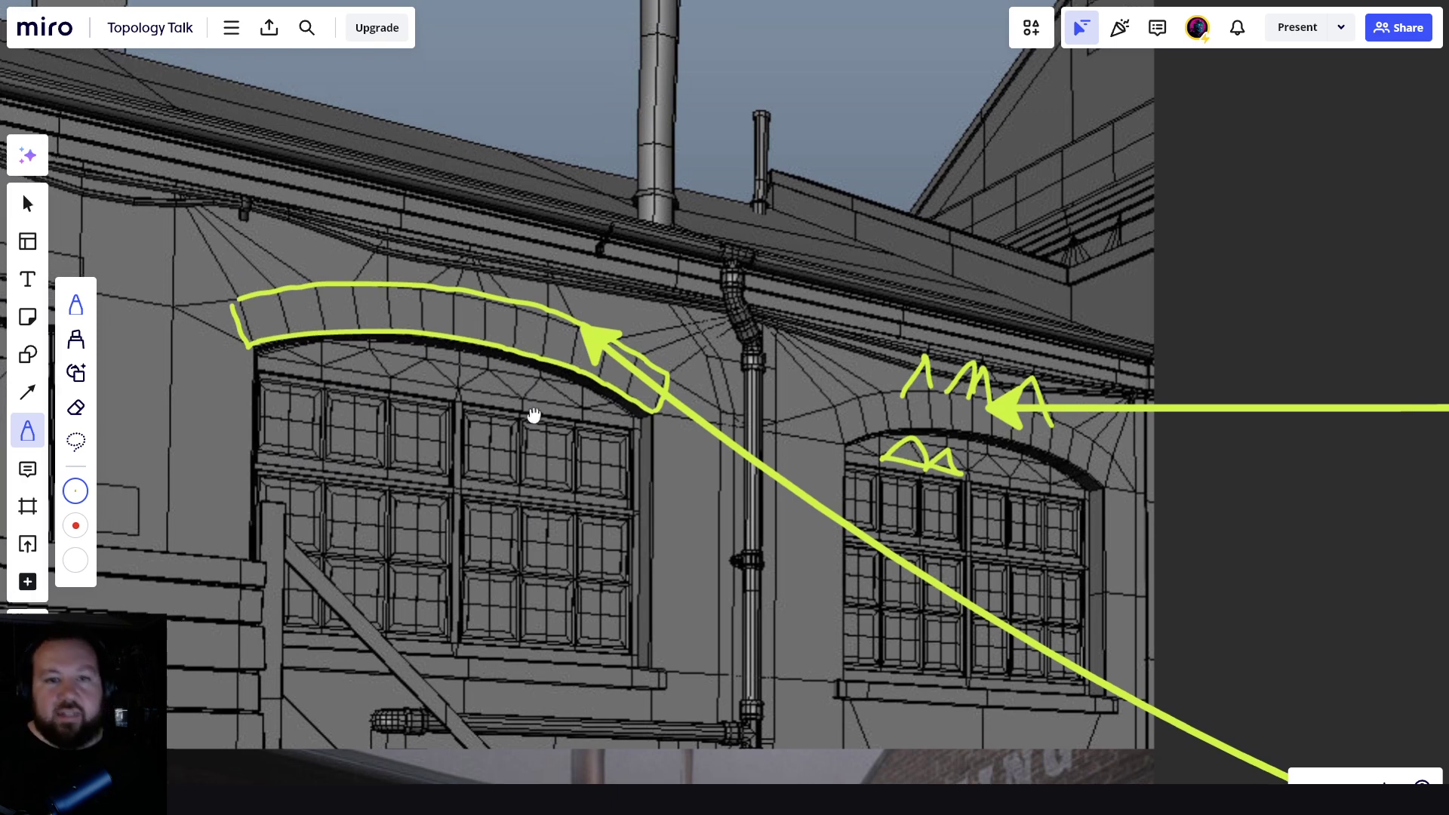
{"action": "middle_click_drag", "start_coordinate": [533, 414], "coordinate": [921, 445]}
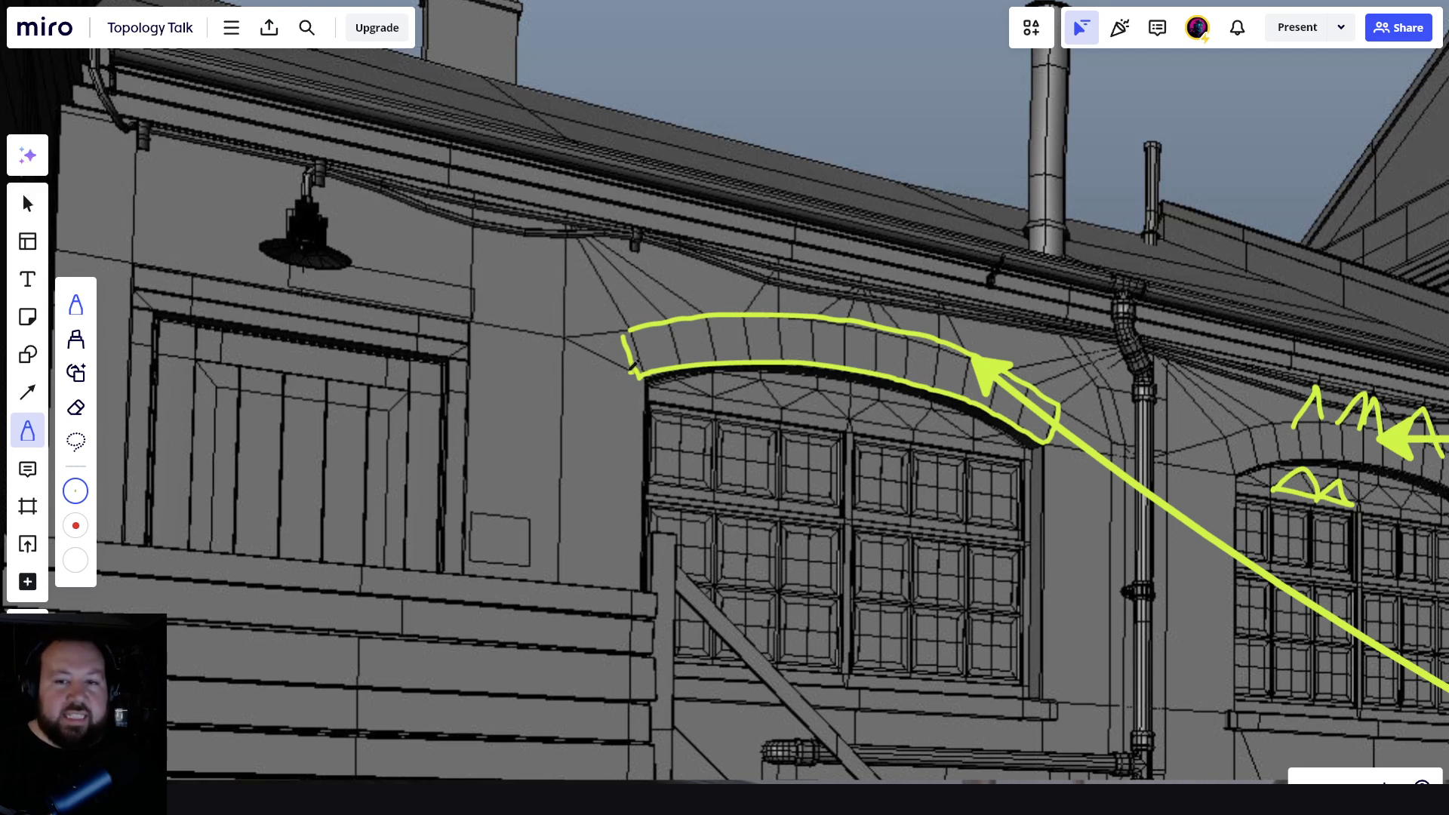
{"action": "mouse_move", "coordinate": [632, 366]}
{"action": "left_mouse_down"}
{"action": "mouse_move", "coordinate": [625, 332]}
{"action": "mouse_move", "coordinate": [636, 368]}
{"action": "left_mouse_up"}
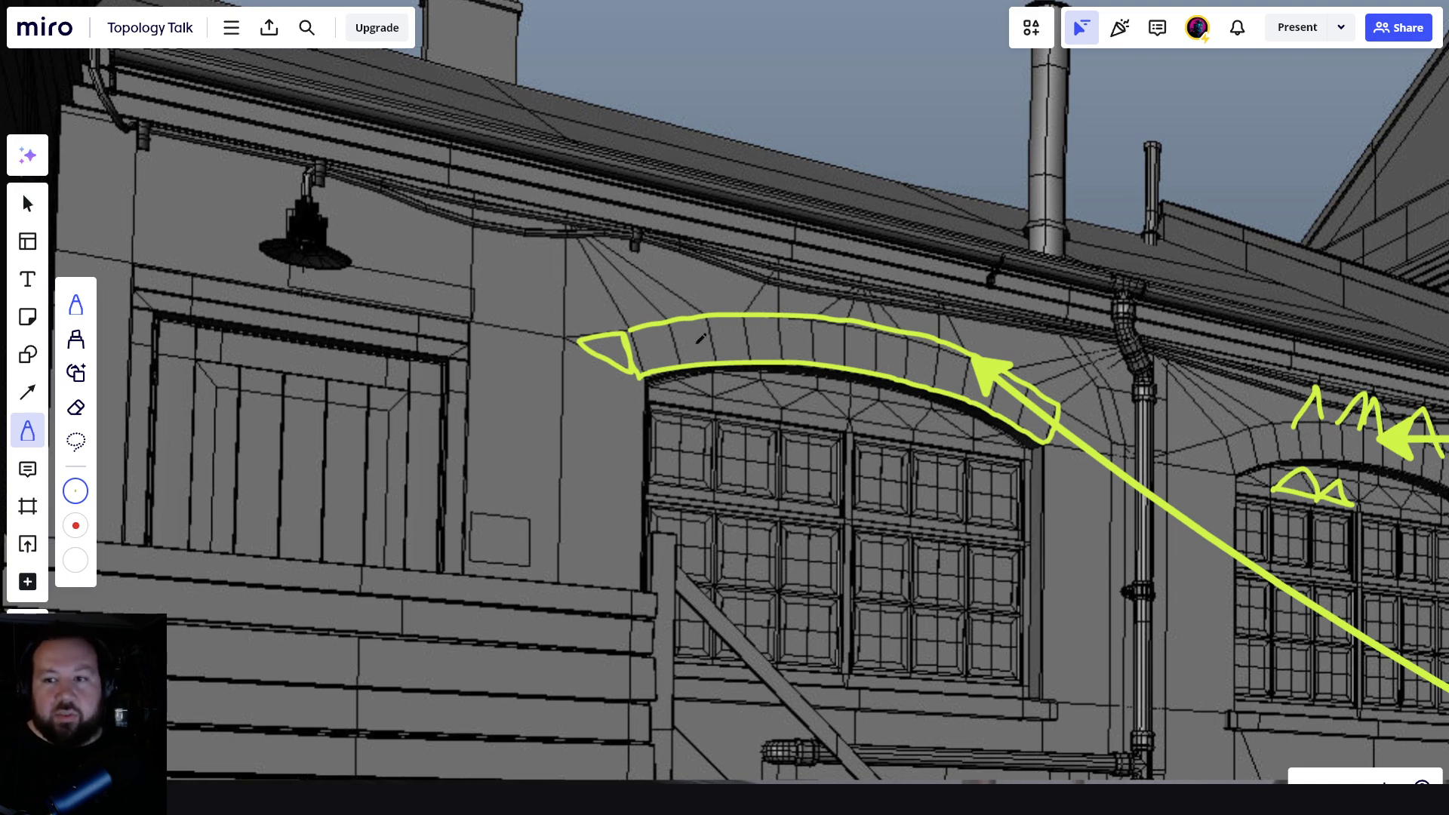
- Look over the two-window wireframe and go to the gable wireframe crop linked to the note on floating signage decals
{"action": "middle_click_drag", "start_coordinate": [713, 346], "coordinate": [561, 330]}
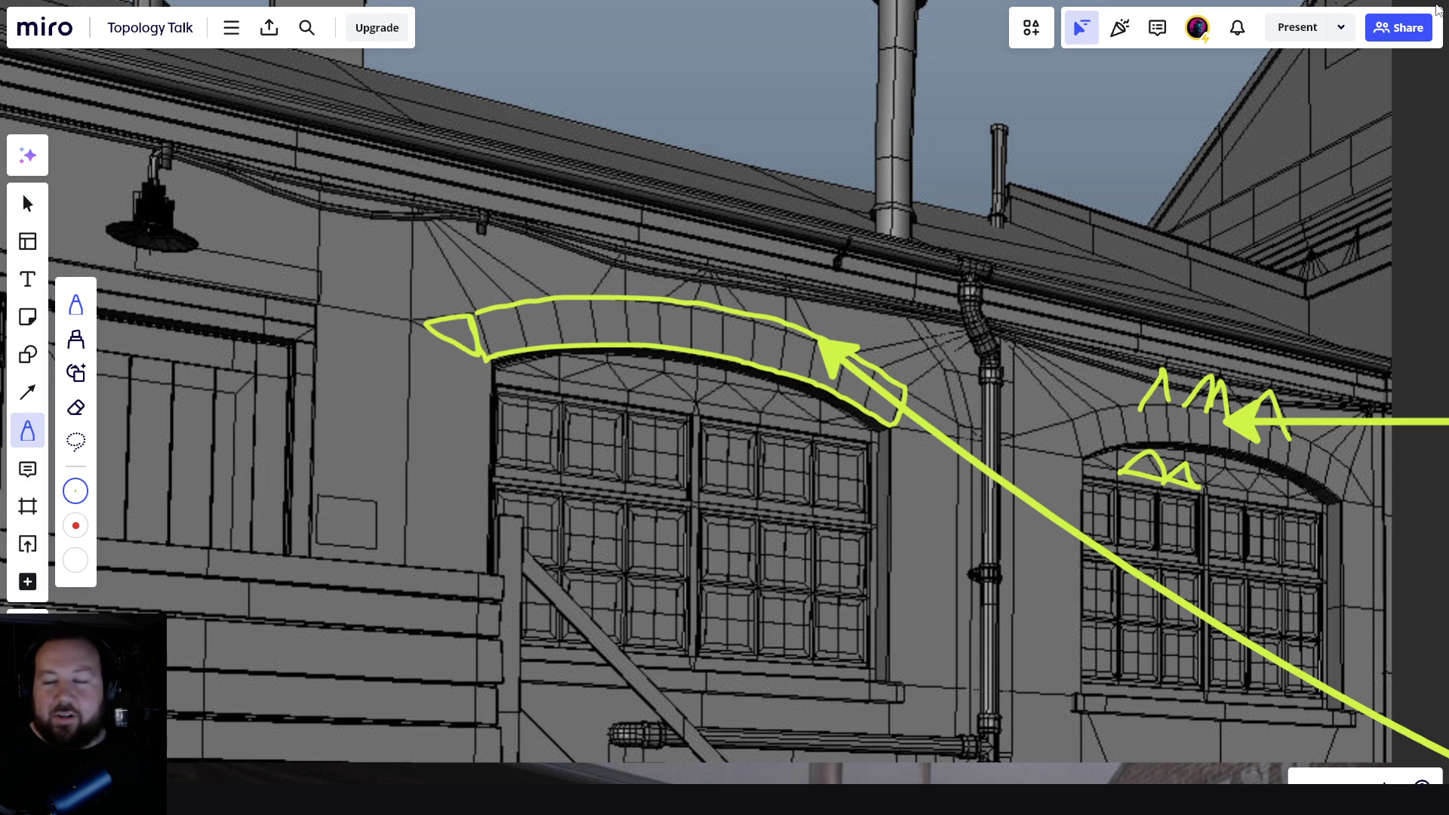
{"action": "middle_click_drag", "start_coordinate": [1236, 132], "coordinate": [877, 155]}
{"action": "middle_click_drag", "start_coordinate": [1001, 256], "coordinate": [986, 264]}
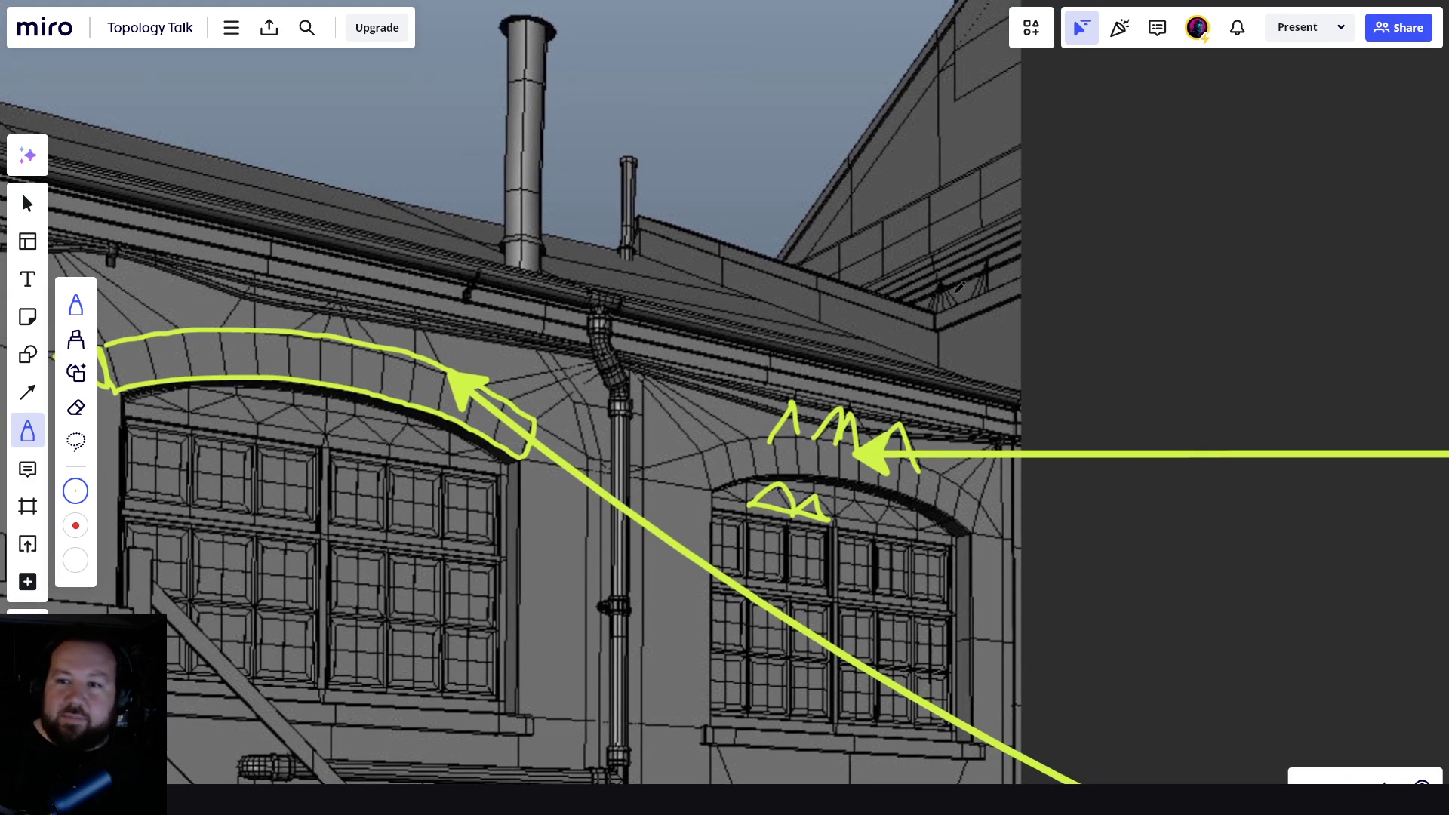
{"action": "middle_click_drag", "start_coordinate": [640, 405], "coordinate": [912, 346]}
{"action": "scroll", "coordinate": [740, 391], "scroll_direction": "down", "scroll_amount": 1}
{"action": "scroll", "coordinate": [591, 417], "scroll_direction": "down", "scroll_amount": 1}
{"action": "middle_click_drag", "start_coordinate": [591, 416], "coordinate": [955, 379]}
{"action": "scroll", "coordinate": [666, 375], "scroll_direction": "up", "scroll_amount": 3}
{"action": "middle_click_drag", "start_coordinate": [650, 373], "coordinate": [983, 256]}
{"action": "scroll", "coordinate": [691, 381], "scroll_direction": "up", "scroll_amount": 3}
{"action": "scroll", "coordinate": [780, 362], "scroll_direction": "down", "scroll_amount": 10}
{"action": "scroll", "coordinate": [889, 424], "scroll_direction": "down", "scroll_amount": 1}
{"action": "middle_click_drag", "start_coordinate": [956, 493], "coordinate": [859, 453]}
{"action": "scroll", "coordinate": [981, 431], "scroll_direction": "up", "scroll_amount": 3}
{"action": "scroll", "coordinate": [859, 453], "scroll_direction": "down", "scroll_amount": 4}
{"action": "middle_click_drag", "start_coordinate": [646, 492], "coordinate": [817, 339]}
{"action": "middle_click_drag", "start_coordinate": [1052, 651], "coordinate": [899, 400]}
{"action": "scroll", "coordinate": [919, 495], "scroll_direction": "up", "scroll_amount": 3}
{"action": "scroll", "coordinate": [1055, 418], "scroll_direction": "up", "scroll_amount": 2}
{"action": "middle_click_drag", "start_coordinate": [1051, 389], "coordinate": [1118, 420]}
{"action": "scroll", "coordinate": [1119, 419], "scroll_direction": "left", "scroll_amount": 5}
{"action": "scroll", "coordinate": [1118, 419], "scroll_direction": "up", "scroll_amount": 3}
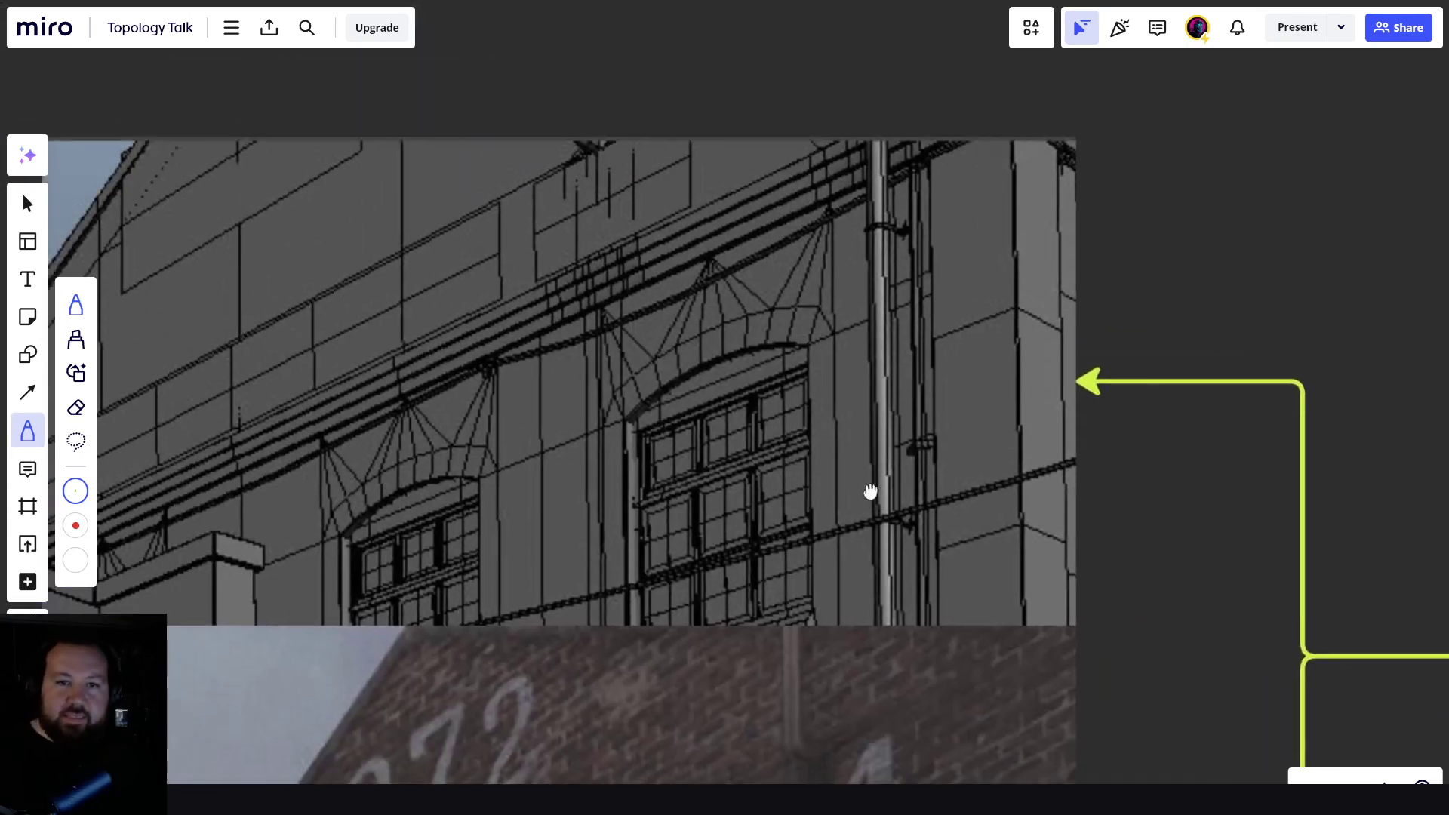
- Outline the three decal planes on the gable wall in the wireframe with freehand pen strokes
{"action": "mouse_move", "coordinate": [111, 491]}
{"action": "left_mouse_down"}
{"action": "mouse_move", "coordinate": [548, 261]}
{"action": "mouse_move", "coordinate": [563, 351]}
{"action": "mouse_move", "coordinate": [283, 458]}
{"action": "mouse_move", "coordinate": [121, 570]}
{"action": "mouse_move", "coordinate": [149, 580]}
{"action": "left_mouse_up"}
{"action": "mouse_move", "coordinate": [604, 325]}
{"action": "left_mouse_down"}
{"action": "mouse_move", "coordinate": [752, 210]}
{"action": "mouse_move", "coordinate": [610, 236]}
{"action": "mouse_move", "coordinate": [606, 324]}
{"action": "left_mouse_up"}
{"action": "mouse_move", "coordinate": [187, 324]}
{"action": "left_mouse_down"}
{"action": "mouse_move", "coordinate": [508, 197]}
{"action": "mouse_move", "coordinate": [410, 137]}
{"action": "left_mouse_up"}
{"action": "left_click_drag", "start_coordinate": [381, 175], "coordinate": [241, 229]}
{"action": "left_click_drag", "start_coordinate": [181, 245], "coordinate": [194, 320]}
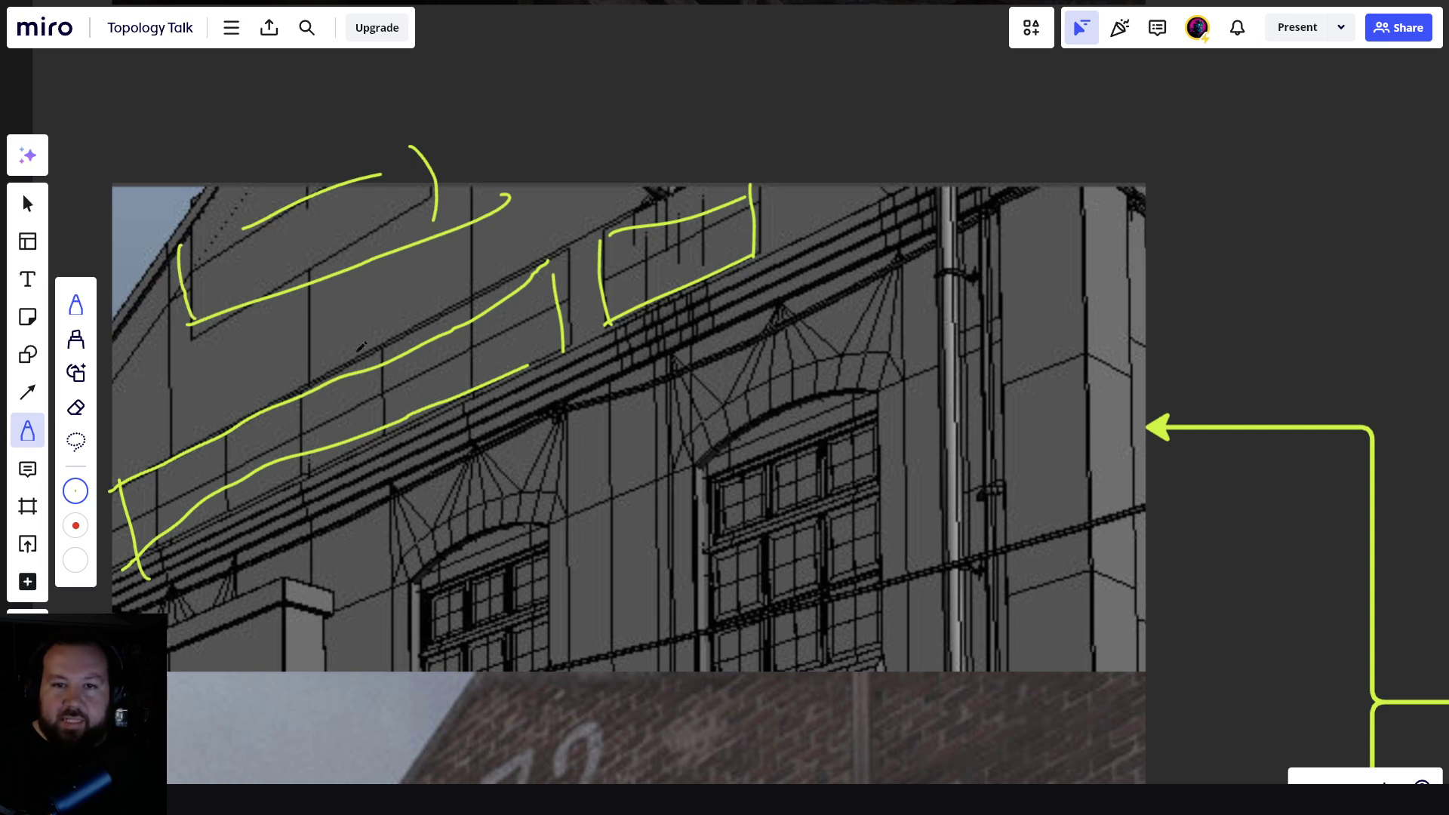
- Draw freehand lines through the painted 1872 and BLD 04 lettering in the gable render crop
{"action": "middle_click_drag", "start_coordinate": [1111, 723], "coordinate": [726, 213]}
{"action": "scroll", "coordinate": [726, 212], "scroll_direction": "down", "scroll_amount": 2}
{"action": "scroll", "coordinate": [519, 410], "scroll_direction": "down", "scroll_amount": 3}
{"action": "mouse_move", "coordinate": [249, 512]}
{"action": "left_mouse_down"}
{"action": "mouse_move", "coordinate": [285, 478]}
{"action": "mouse_move", "coordinate": [577, 347]}
{"action": "left_mouse_up"}
{"action": "mouse_move", "coordinate": [317, 369]}
{"action": "left_mouse_down"}
{"action": "mouse_move", "coordinate": [396, 306]}
{"action": "mouse_move", "coordinate": [368, 324]}
{"action": "left_mouse_up"}
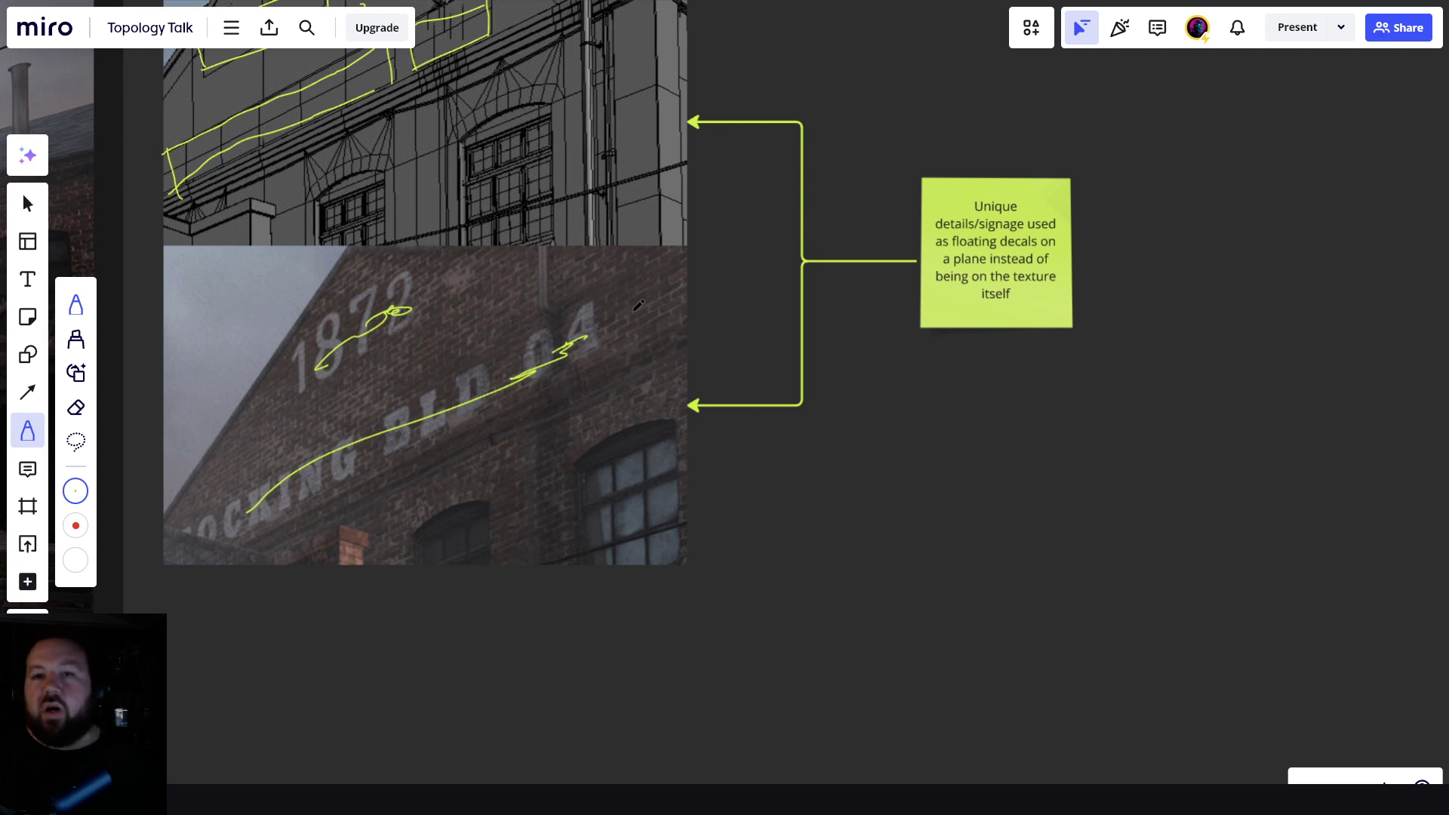
- Mark the brick courses around the 1872 sign with short pen strokes and draw a loose outline around its numerals
{"action": "middle_click_drag", "start_coordinate": [643, 305], "coordinate": [773, 361]}
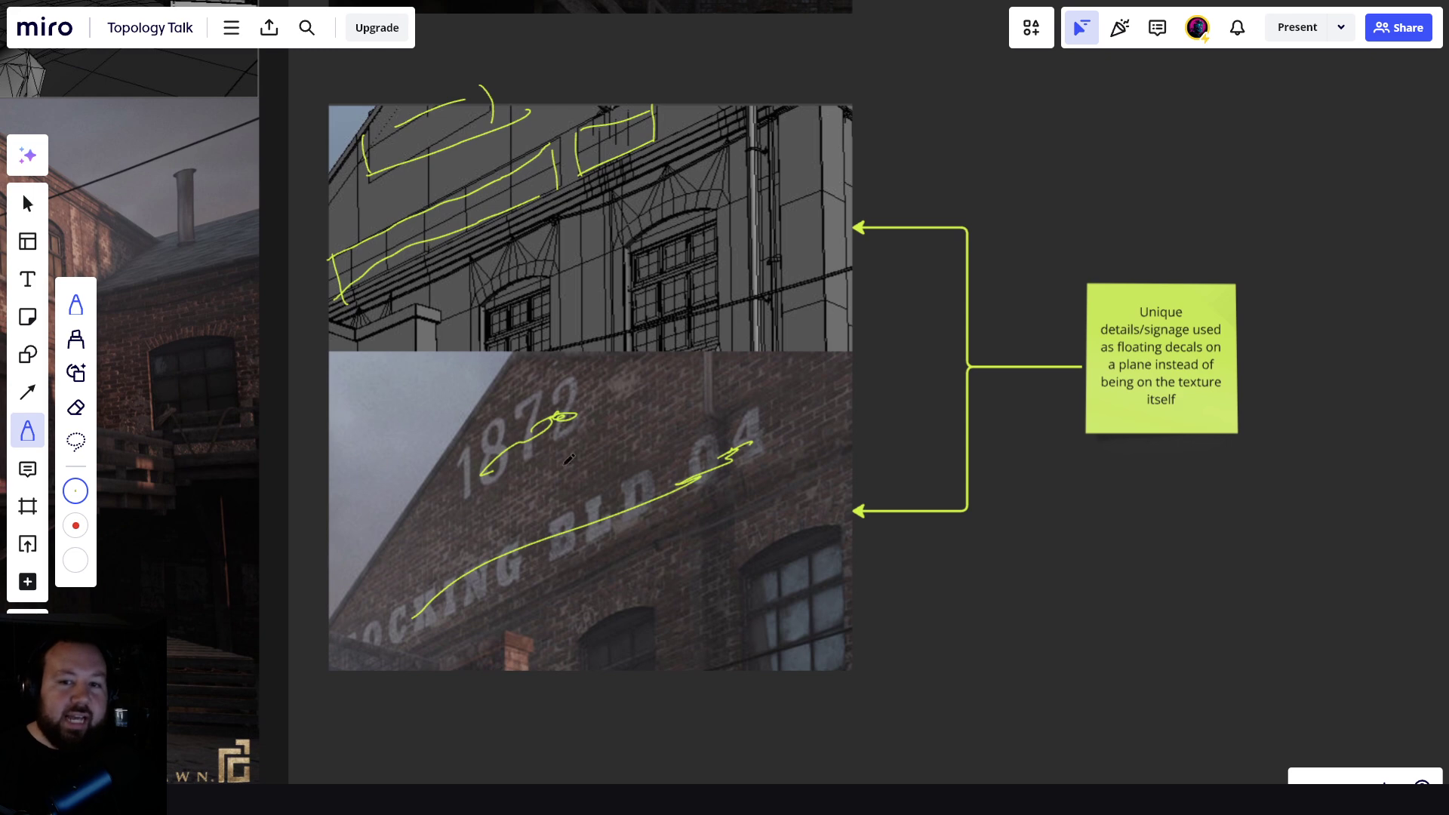
{"action": "scroll", "coordinate": [529, 501], "scroll_direction": "up", "scroll_amount": 5}
{"action": "mouse_move", "coordinate": [441, 566]}
{"action": "left_mouse_down"}
{"action": "mouse_move", "coordinate": [503, 542]}
{"action": "mouse_move", "coordinate": [484, 516]}
{"action": "left_mouse_up"}
{"action": "left_click_drag", "start_coordinate": [473, 513], "coordinate": [526, 477]}
{"action": "left_click_drag", "start_coordinate": [505, 472], "coordinate": [563, 422]}
{"action": "left_click_drag", "start_coordinate": [539, 417], "coordinate": [613, 377]}
{"action": "left_click_drag", "start_coordinate": [611, 363], "coordinate": [645, 333]}
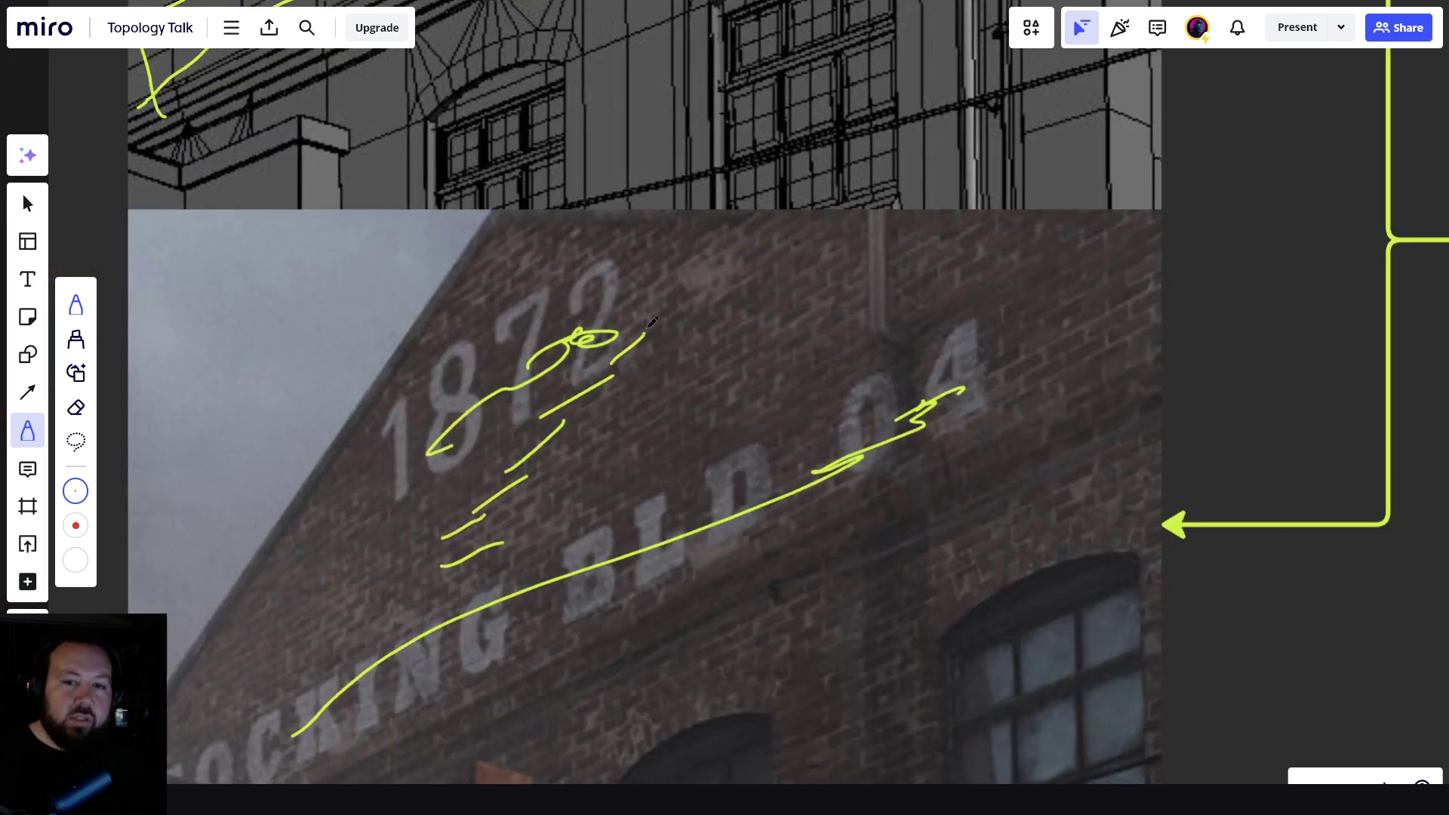
{"action": "left_click_drag", "start_coordinate": [498, 298], "coordinate": [541, 266]}
{"action": "mouse_move", "coordinate": [399, 384]}
{"action": "left_mouse_down"}
{"action": "mouse_move", "coordinate": [523, 385]}
{"action": "mouse_move", "coordinate": [450, 472]}
{"action": "left_mouse_up"}
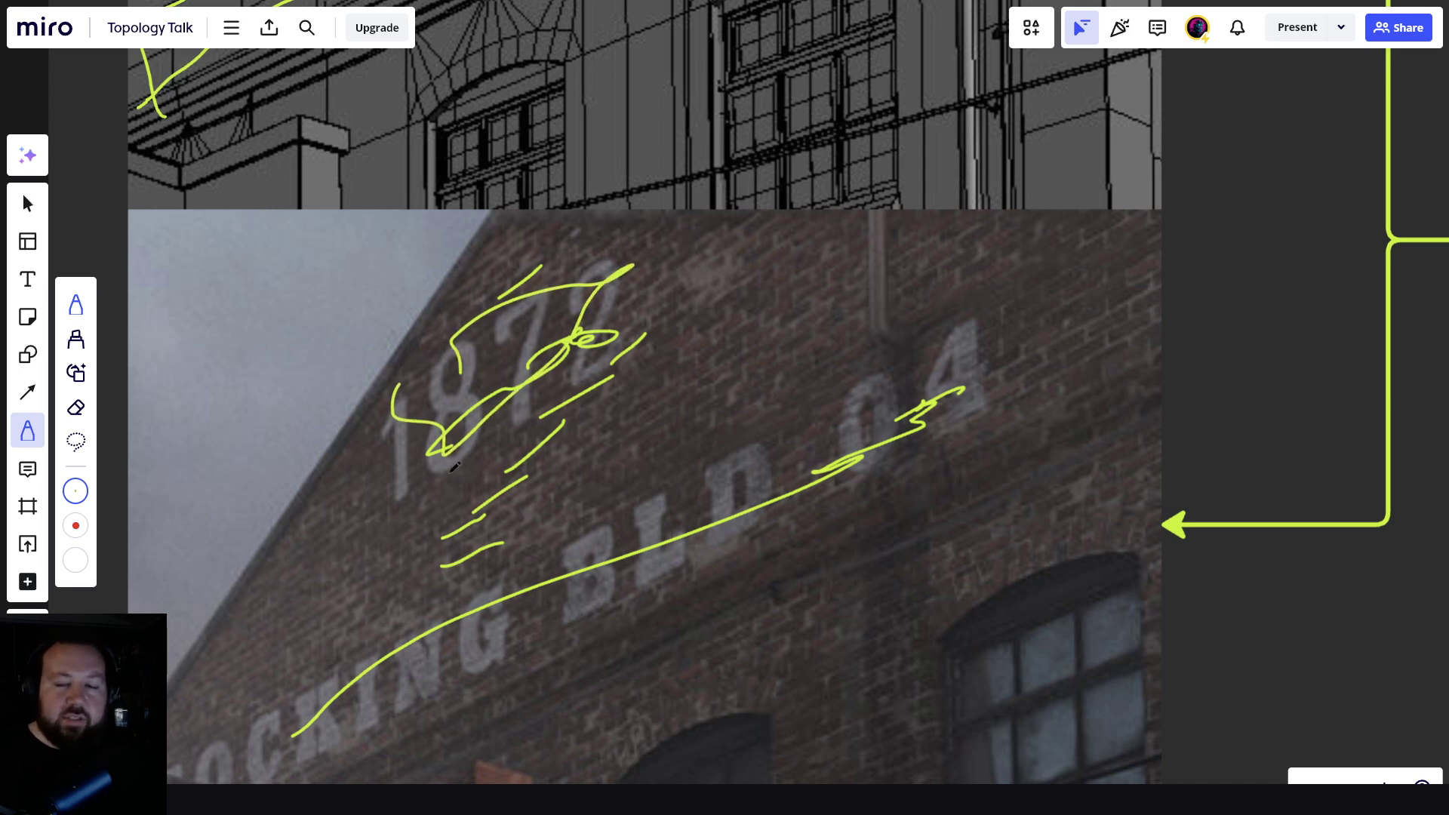
- Trace a second outline around the long decal plane on the gable wall in the wireframe
{"action": "scroll", "coordinate": [612, 443], "scroll_direction": "down", "scroll_amount": 2}
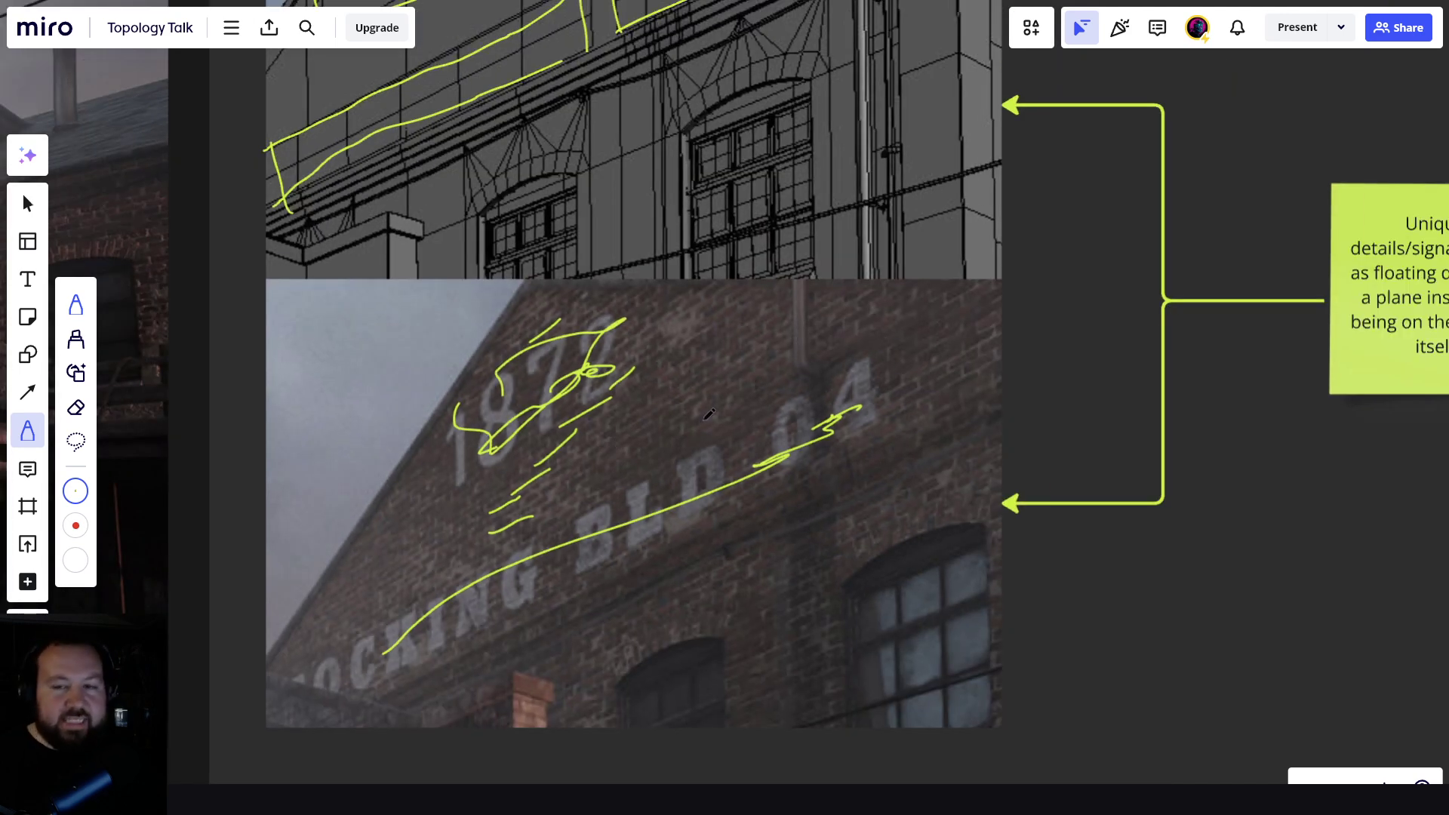
{"action": "middle_click_drag", "start_coordinate": [704, 419], "coordinate": [408, 491]}
{"action": "scroll", "coordinate": [408, 491], "scroll_direction": "down", "scroll_amount": 2}
{"action": "middle_click_drag", "start_coordinate": [615, 413], "coordinate": [702, 469]}
{"action": "scroll", "coordinate": [389, 427], "scroll_direction": "up", "scroll_amount": 3}
{"action": "middle_click_drag", "start_coordinate": [446, 340], "coordinate": [543, 397]}
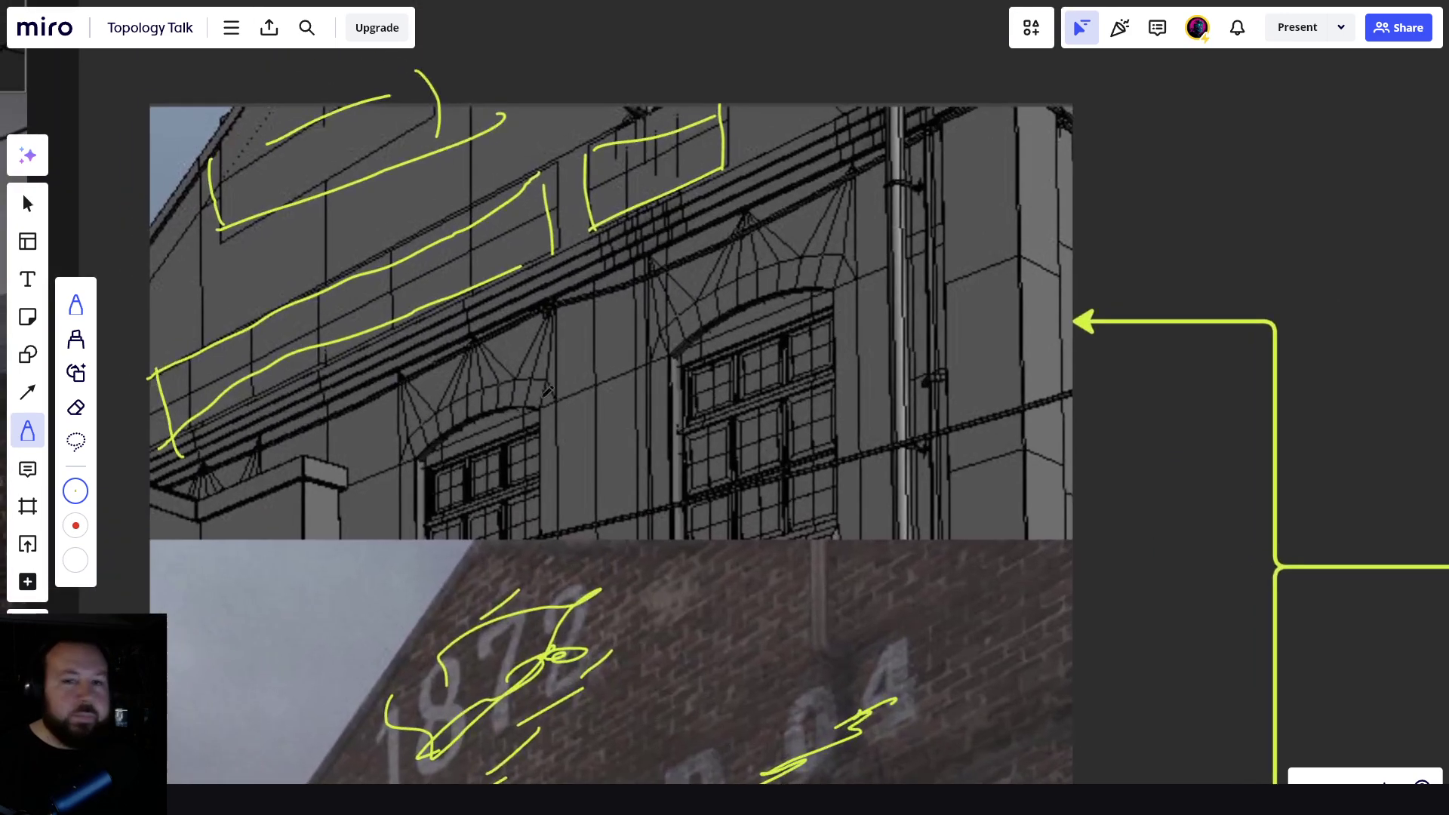
{"action": "scroll", "coordinate": [548, 391], "scroll_direction": "down", "scroll_amount": 1}
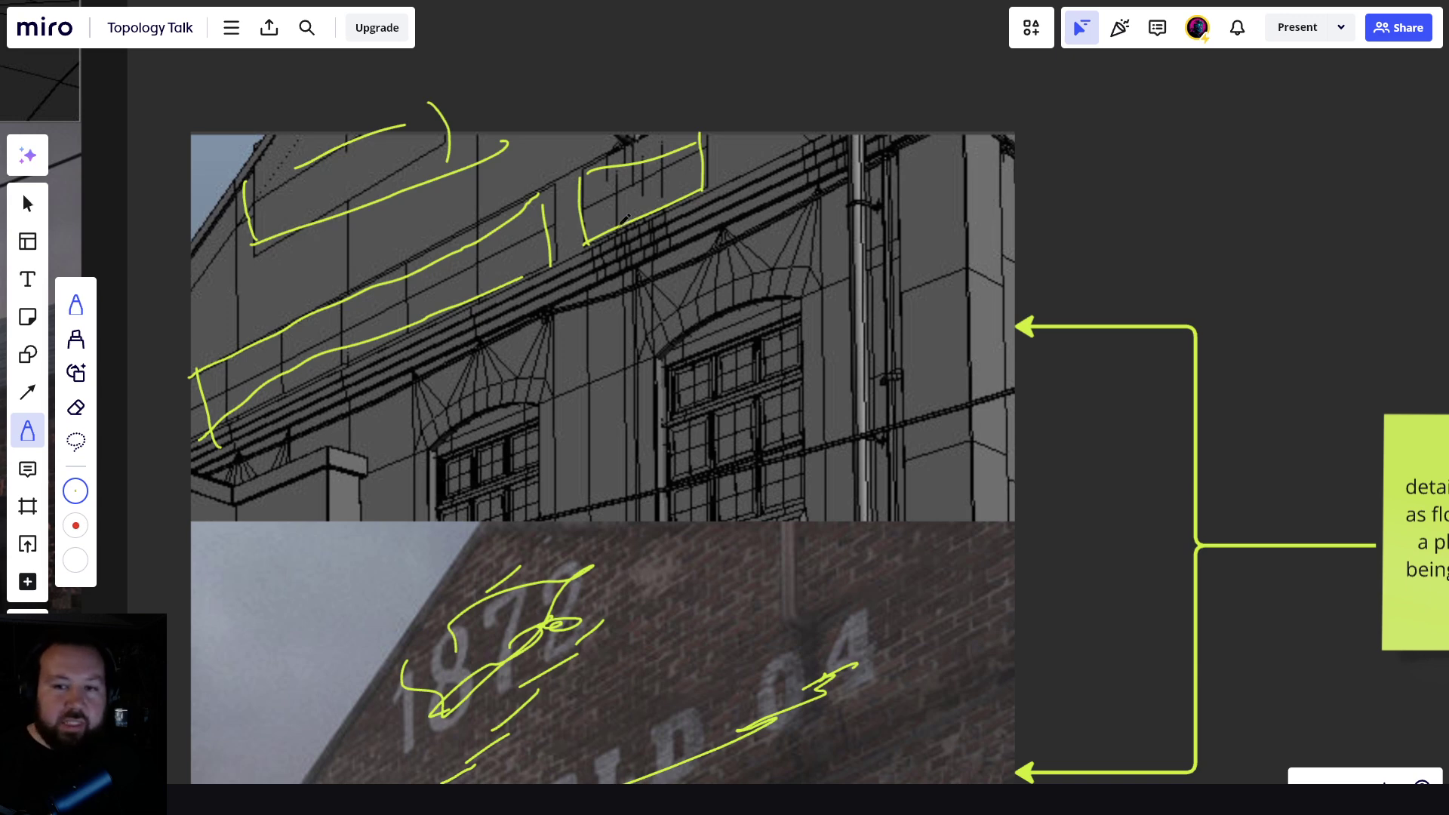
{"action": "middle_click_drag", "start_coordinate": [527, 240], "coordinate": [484, 317]}
{"action": "left_click_drag", "start_coordinate": [508, 261], "coordinate": [510, 339]}
{"action": "mouse_move", "coordinate": [506, 344]}
{"action": "left_mouse_down"}
{"action": "mouse_move", "coordinate": [206, 491]}
{"action": "mouse_move", "coordinate": [181, 445]}
{"action": "mouse_move", "coordinate": [509, 263]}
{"action": "left_mouse_up"}
- Circle the letter B of the BLD lettering in the render and add a short stroke beside it
{"action": "middle_click_drag", "start_coordinate": [498, 649], "coordinate": [529, 445]}
{"action": "scroll", "coordinate": [530, 445], "scroll_direction": "down", "scroll_amount": 1}
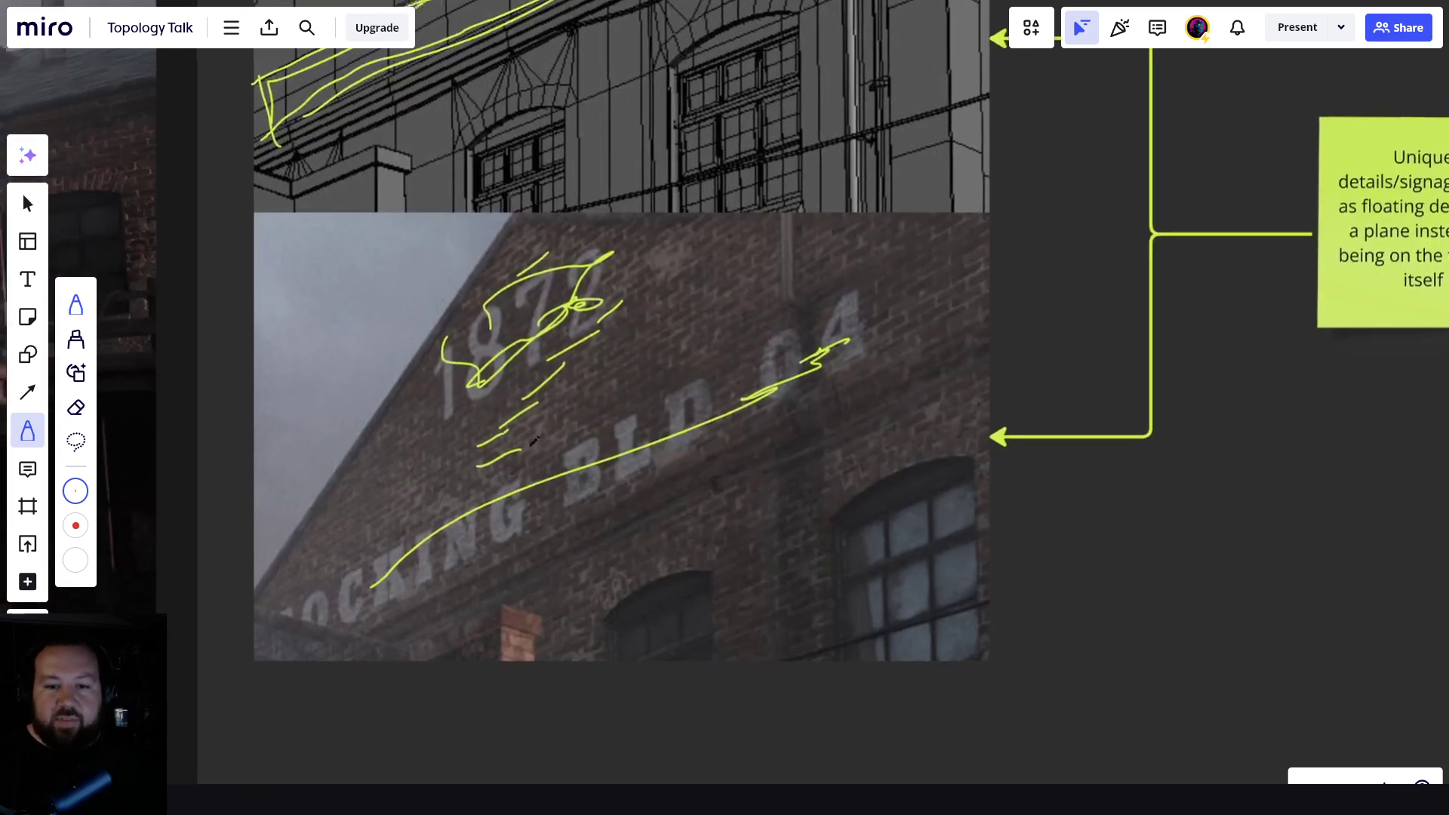
{"action": "mouse_move", "coordinate": [582, 453]}
{"action": "left_mouse_down"}
{"action": "mouse_move", "coordinate": [597, 427]}
{"action": "mouse_move", "coordinate": [579, 451]}
{"action": "mouse_move", "coordinate": [647, 416]}
{"action": "left_mouse_up"}
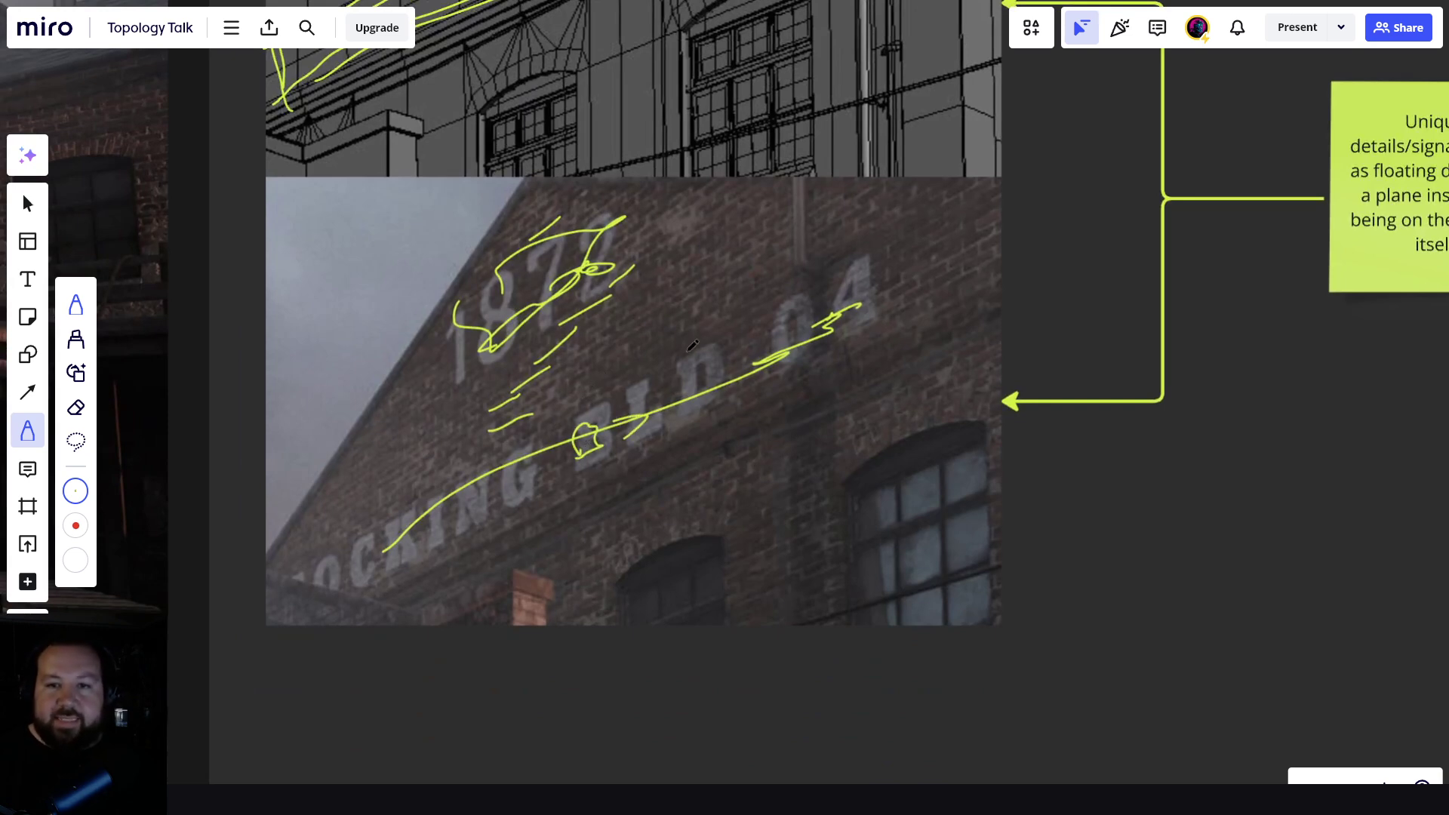
- Outline a triangle above the larger window's arch and the arch's curved band in the gable wireframe
{"action": "middle_click_drag", "start_coordinate": [688, 351], "coordinate": [514, 464]}
{"action": "scroll", "coordinate": [513, 463], "scroll_direction": "down", "scroll_amount": 1}
{"action": "middle_click_drag", "start_coordinate": [479, 212], "coordinate": [623, 355]}
{"action": "scroll", "coordinate": [622, 354], "scroll_direction": "up", "scroll_amount": 4}
{"action": "middle_click_drag", "start_coordinate": [704, 279], "coordinate": [652, 358]}
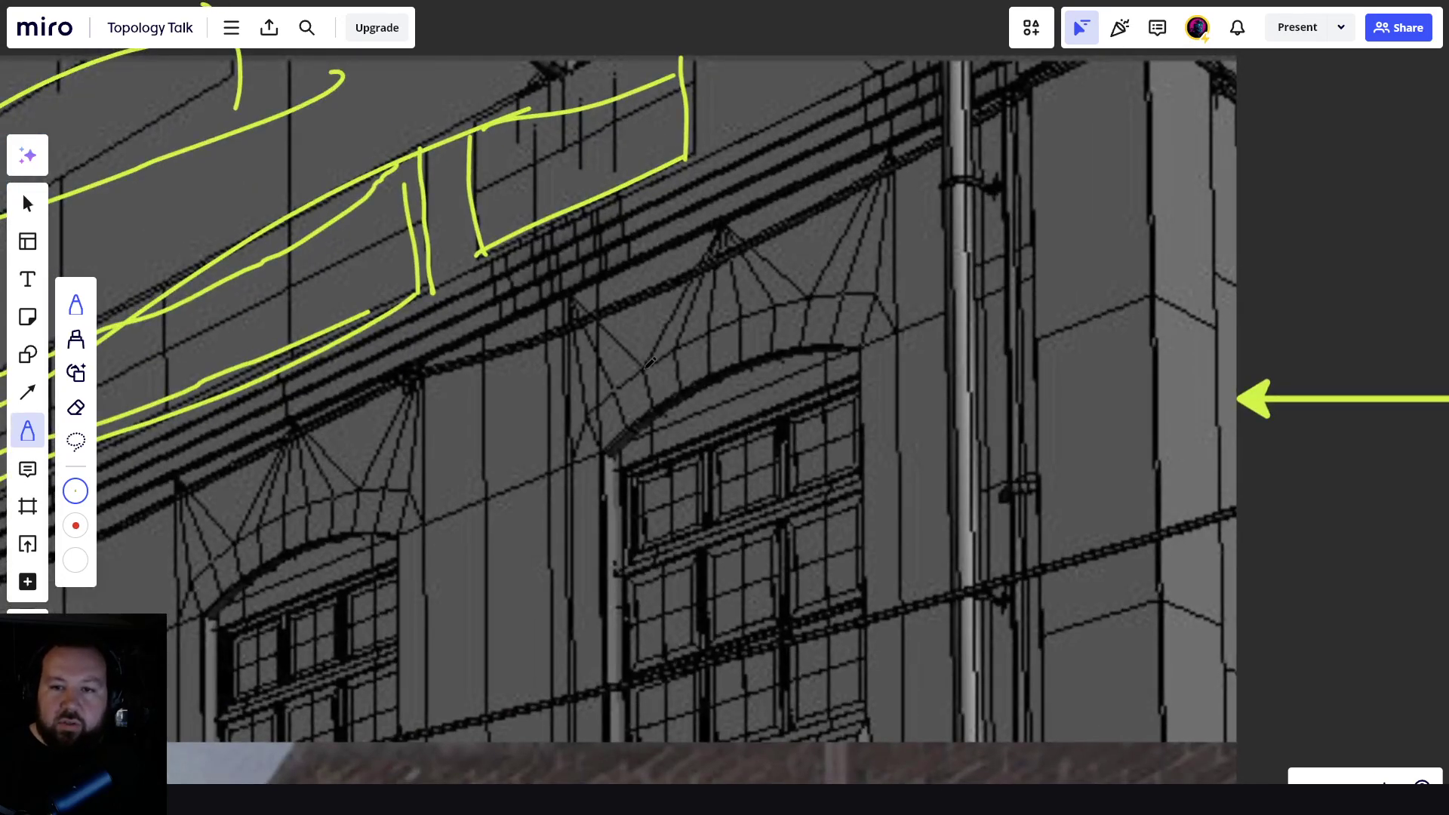
{"action": "mouse_move", "coordinate": [649, 362]}
{"action": "left_mouse_down"}
{"action": "mouse_move", "coordinate": [713, 240]}
{"action": "mouse_move", "coordinate": [682, 343]}
{"action": "mouse_move", "coordinate": [635, 366]}
{"action": "left_mouse_up"}
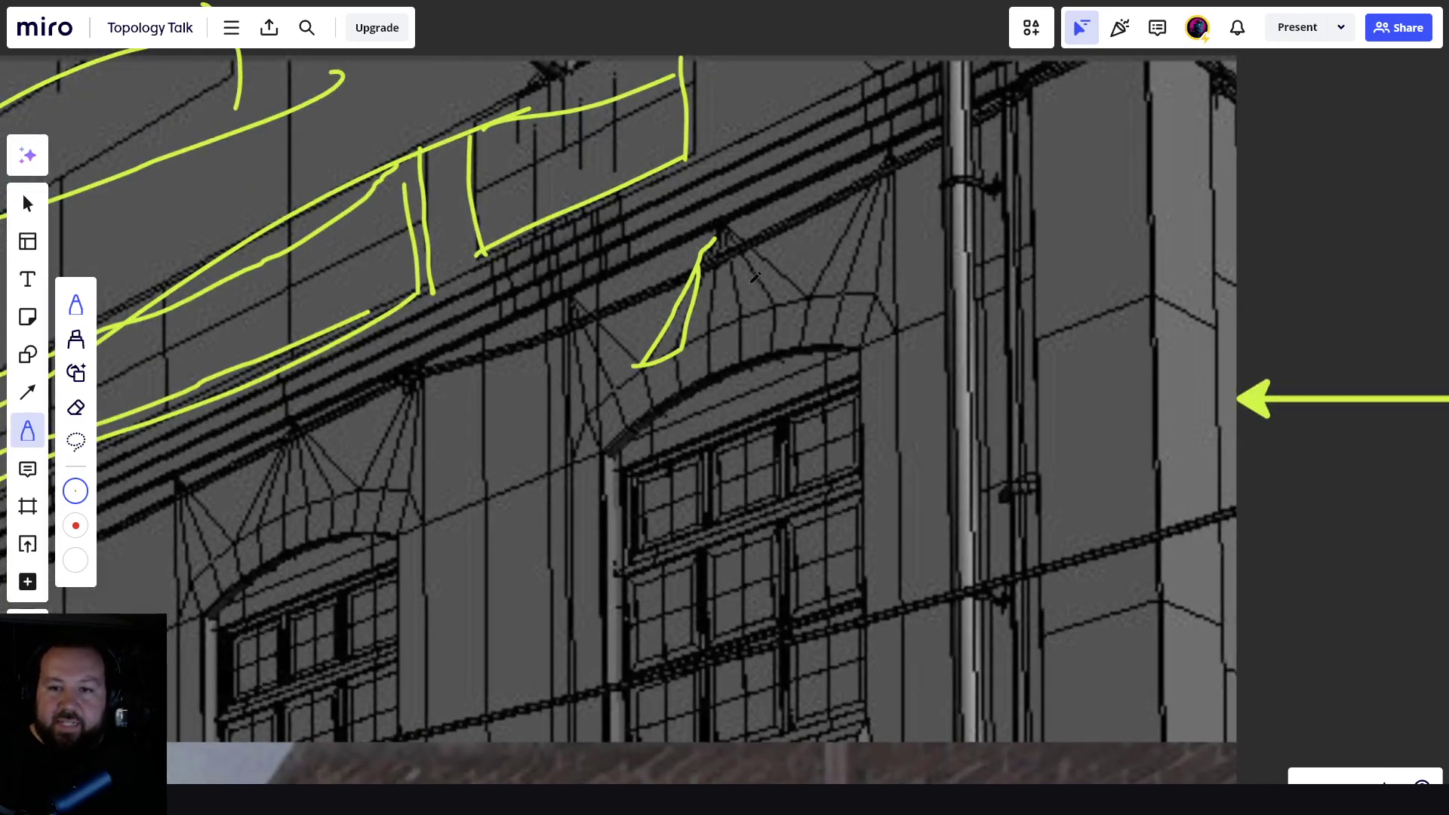
{"action": "mouse_move", "coordinate": [585, 424]}
{"action": "left_mouse_down"}
{"action": "mouse_move", "coordinate": [725, 323]}
{"action": "mouse_move", "coordinate": [884, 295]}
{"action": "mouse_move", "coordinate": [877, 345]}
{"action": "left_mouse_up"}
{"action": "mouse_move", "coordinate": [862, 352]}
{"action": "left_mouse_down"}
{"action": "mouse_move", "coordinate": [796, 349]}
{"action": "mouse_move", "coordinate": [621, 425]}
{"action": "left_mouse_up"}
- Mark the vertical corner edge of the end pillar in the gable wireframe with pen strokes
{"action": "middle_click_drag", "start_coordinate": [955, 380], "coordinate": [679, 396]}
{"action": "scroll", "coordinate": [680, 396], "scroll_direction": "down", "scroll_amount": 3}
{"action": "middle_click_drag", "start_coordinate": [789, 421], "coordinate": [747, 359]}
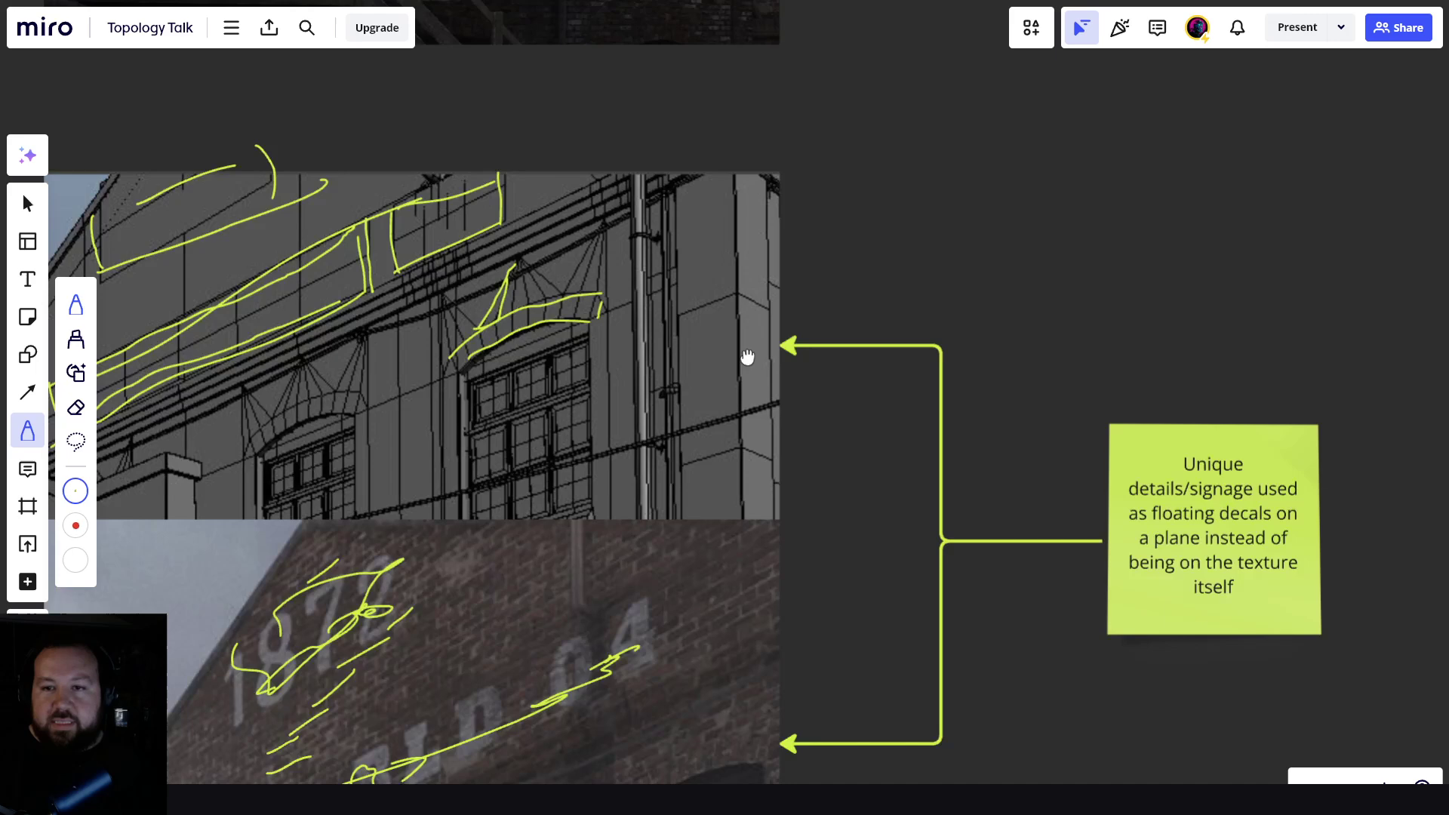
{"action": "scroll", "coordinate": [745, 272], "scroll_direction": "up", "scroll_amount": 5}
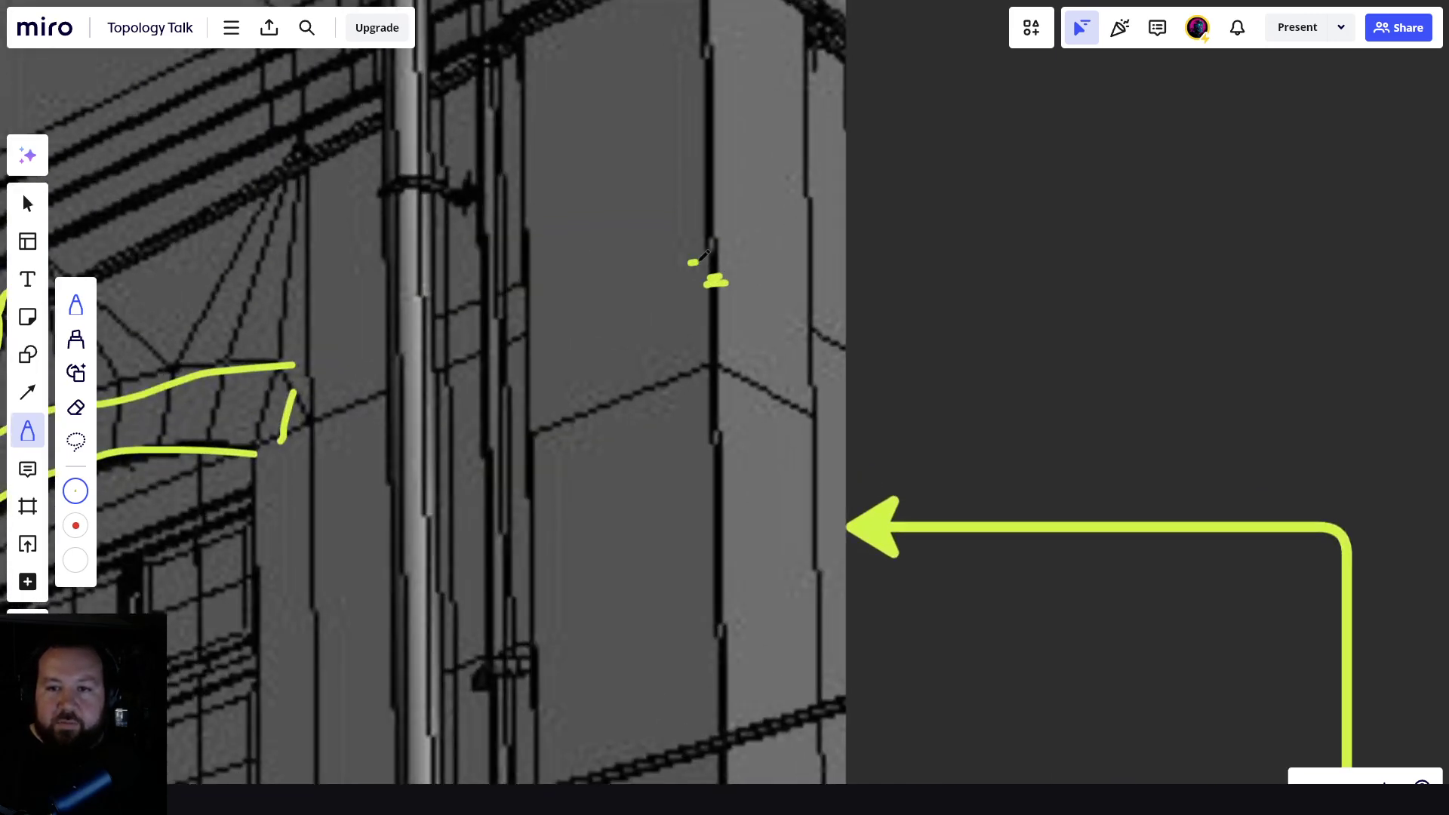
{"action": "left_click_drag", "start_coordinate": [707, 80], "coordinate": [717, 219]}
- Examine the annotated gable crops against the full courtyard wireframe and render
{"action": "scroll", "coordinate": [743, 320], "scroll_direction": "down", "scroll_amount": 5, "text": "ctrl"}
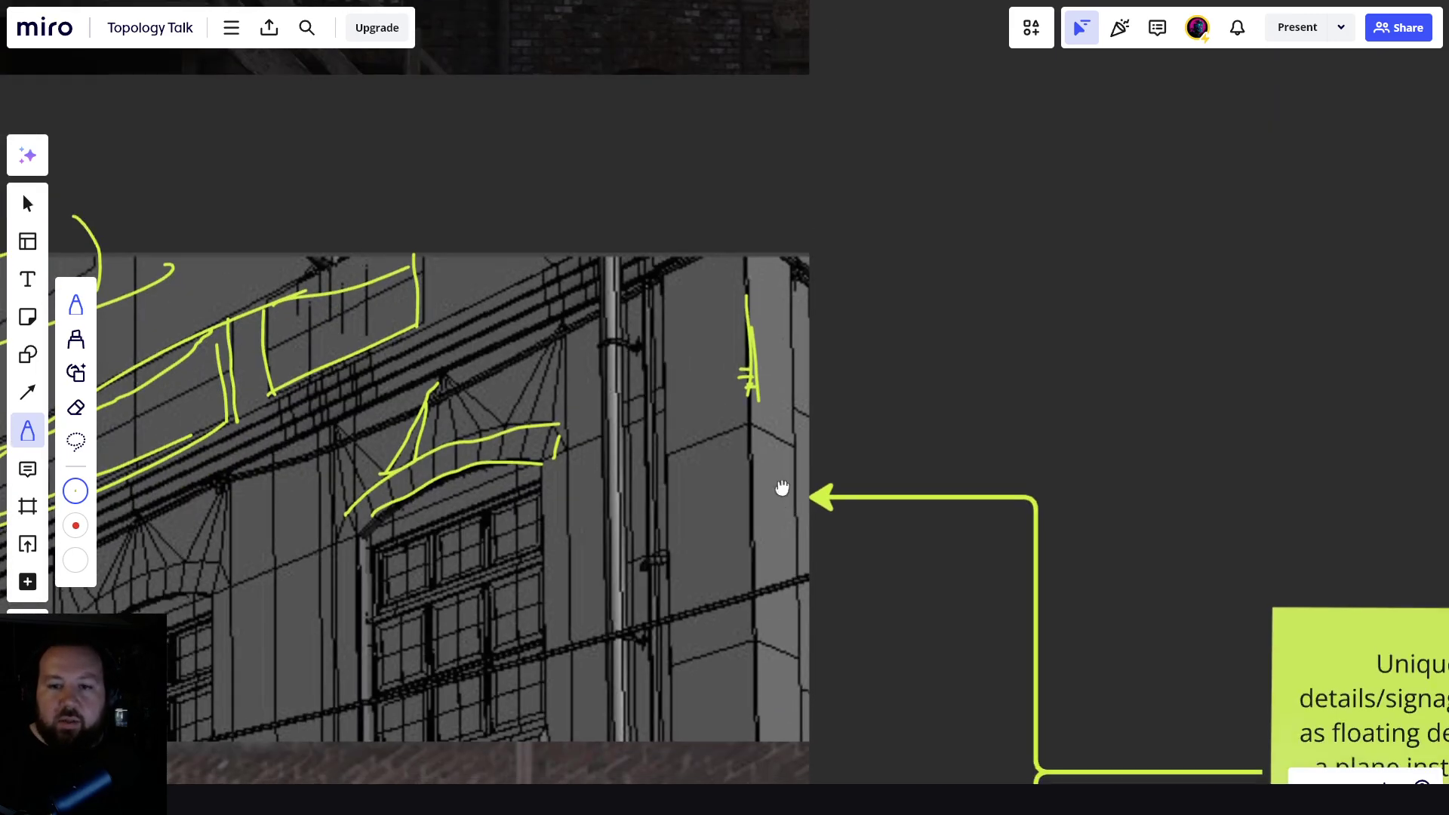
{"action": "scroll", "coordinate": [823, 345], "scroll_direction": "up", "scroll_amount": 2, "text": "ctrl"}
{"action": "scroll", "coordinate": [824, 351], "scroll_direction": "down", "scroll_amount": 2}
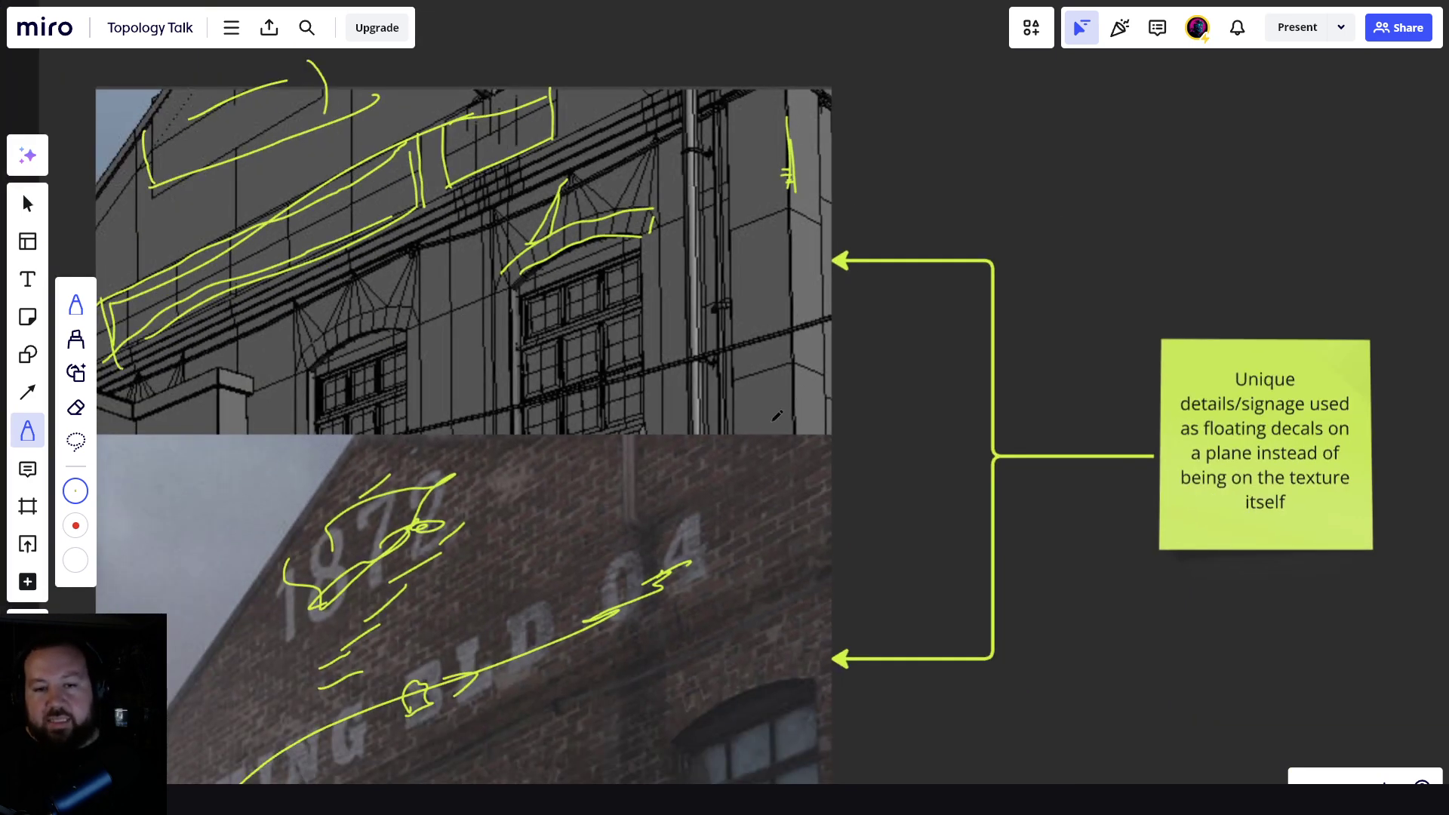
{"action": "middle_click_drag", "start_coordinate": [824, 350], "coordinate": [978, 167]}
{"action": "middle_click_drag", "start_coordinate": [792, 457], "coordinate": [495, 418]}
{"action": "middle_click_drag", "start_coordinate": [921, 350], "coordinate": [808, 535]}
{"action": "scroll", "coordinate": [674, 424], "scroll_direction": "down", "scroll_amount": 4}
{"action": "middle_click_drag", "start_coordinate": [495, 386], "coordinate": [1005, 414]}
{"action": "middle_click_drag", "start_coordinate": [598, 437], "coordinate": [959, 499]}
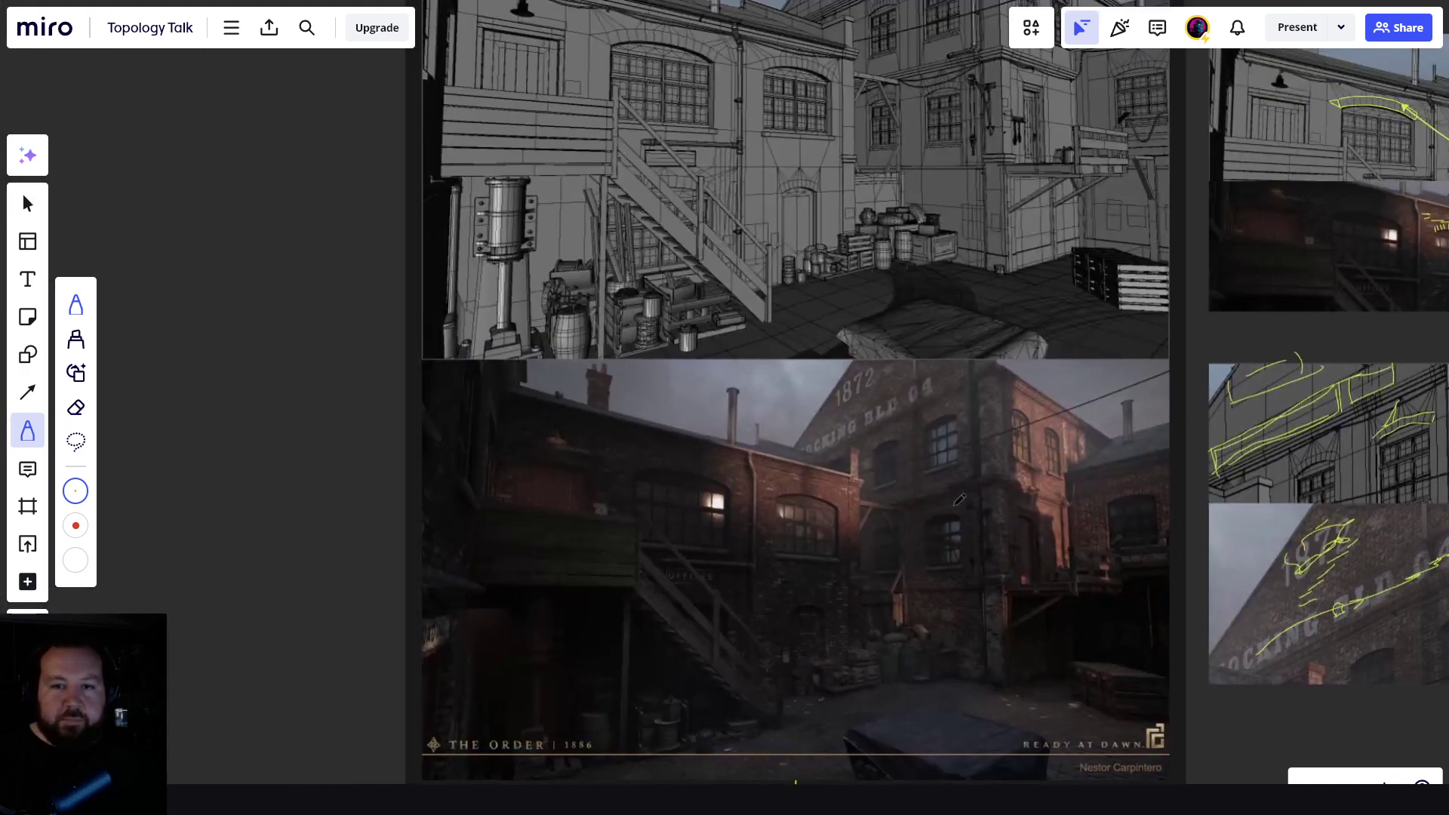
{"action": "middle_click_drag", "start_coordinate": [913, 376], "coordinate": [799, 592]}
{"action": "scroll", "coordinate": [829, 390], "scroll_direction": "up", "scroll_amount": 4}
{"action": "middle_click_drag", "start_coordinate": [830, 390], "coordinate": [903, 472]}
{"action": "middle_click_drag", "start_coordinate": [1028, 322], "coordinate": [1183, 398]}
{"action": "middle_click_drag", "start_coordinate": [834, 481], "coordinate": [928, 303]}
{"action": "scroll", "coordinate": [932, 298], "scroll_direction": "down", "scroll_amount": 3}
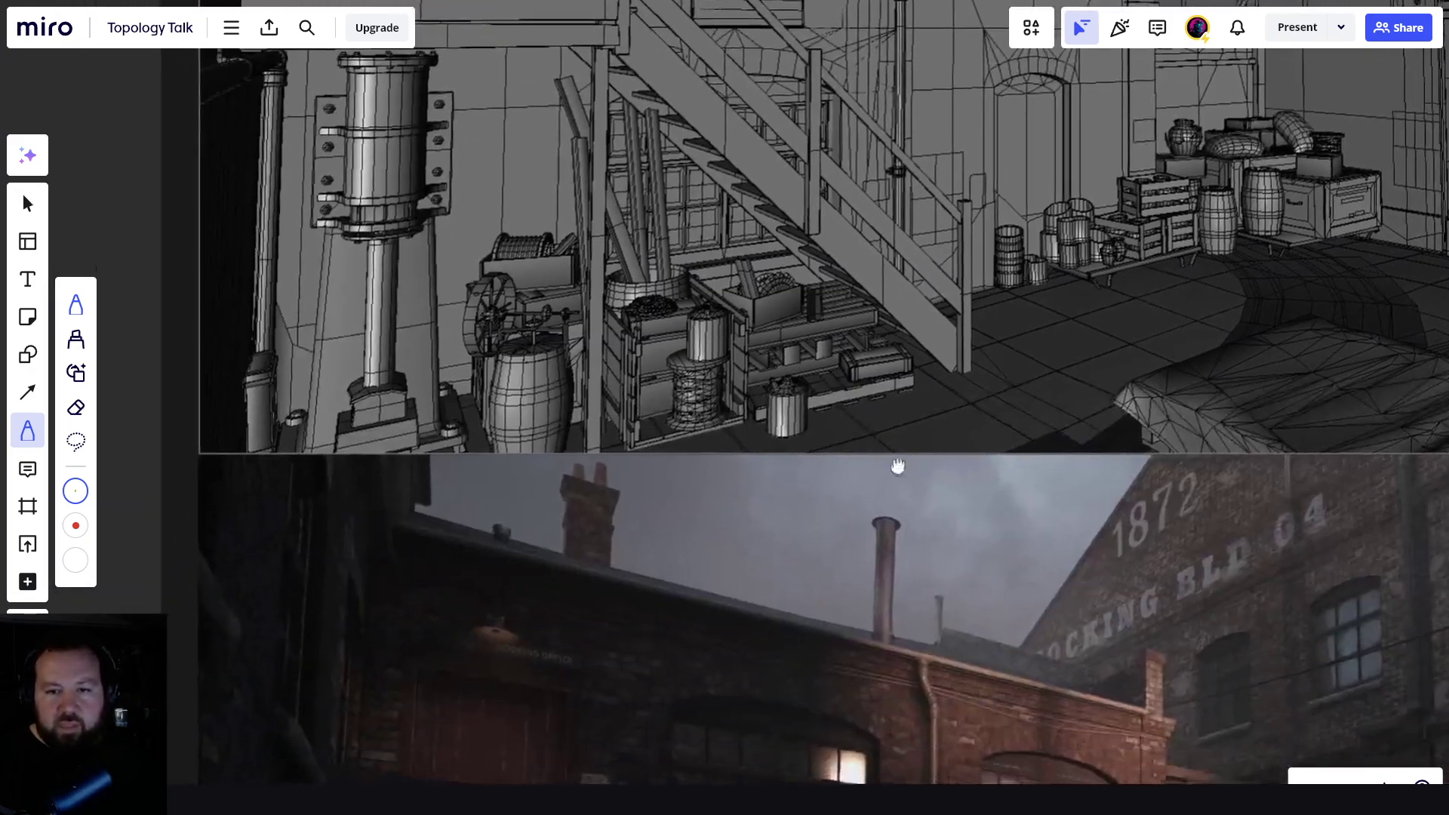
- Go to the interior workshop scene and compare its wireframe with the render below it
{"action": "scroll", "coordinate": [932, 298], "scroll_direction": "down", "scroll_amount": 4, "text": "ctrl"}
{"action": "scroll", "coordinate": [932, 298], "scroll_direction": "down", "scroll_amount": 4}
{"action": "scroll", "coordinate": [848, 337], "scroll_direction": "up", "scroll_amount": 2}
{"action": "middle_click_drag", "start_coordinate": [849, 337], "coordinate": [794, 275]}
{"action": "scroll", "coordinate": [614, 375], "scroll_direction": "up", "scroll_amount": 1}
{"action": "middle_click_drag", "start_coordinate": [693, 353], "coordinate": [619, 456]}
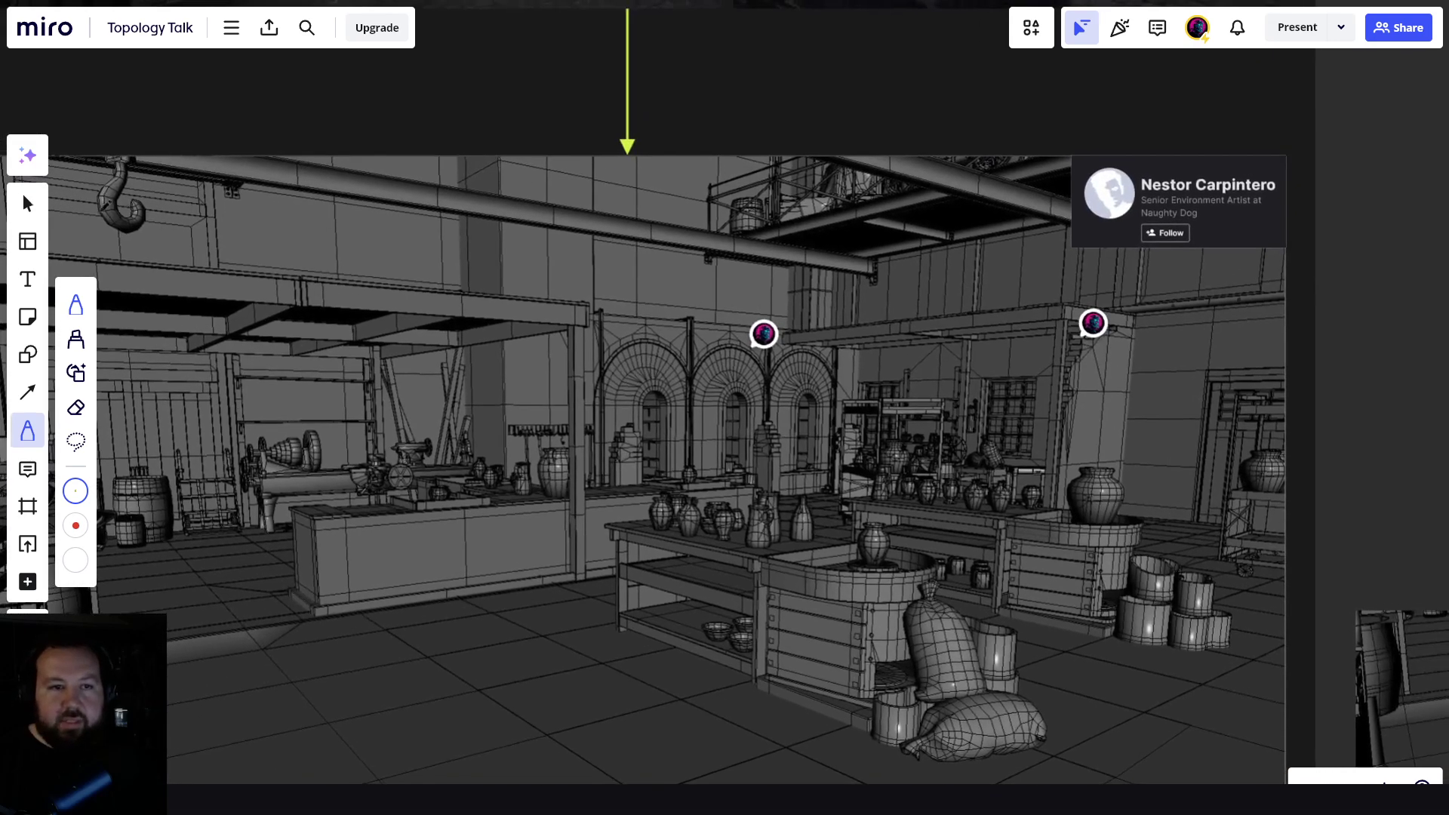
{"action": "left_click", "coordinate": [27, 203]}
{"action": "middle_click_drag", "start_coordinate": [590, 348], "coordinate": [621, 330]}
{"action": "scroll", "coordinate": [708, 513], "scroll_direction": "down", "scroll_amount": 1}
{"action": "middle_click_drag", "start_coordinate": [708, 513], "coordinate": [751, 291]}
{"action": "scroll", "coordinate": [749, 291], "scroll_direction": "down", "scroll_amount": 5}
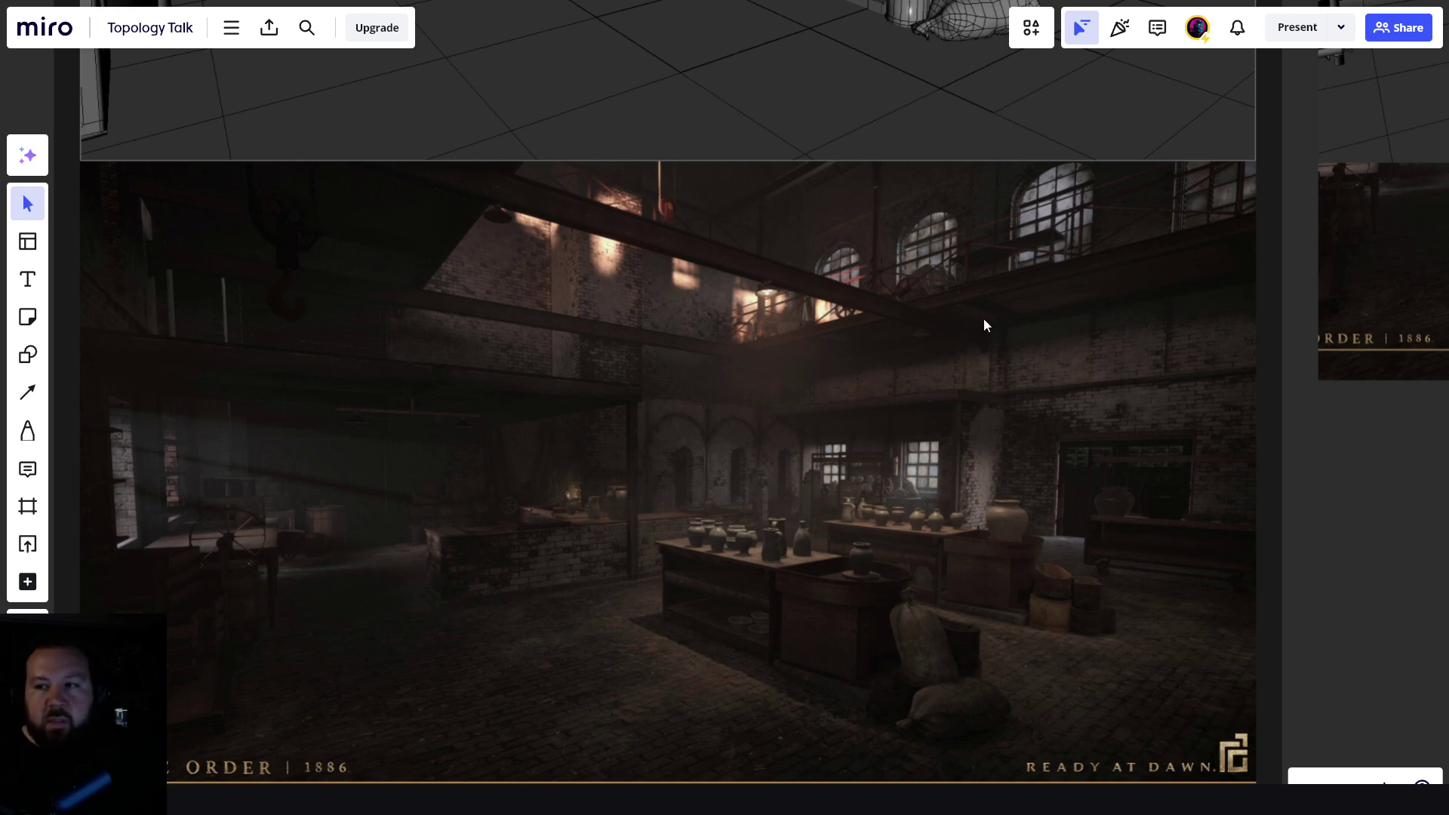
{"action": "scroll", "coordinate": [884, 259], "scroll_direction": "up", "scroll_amount": 8}
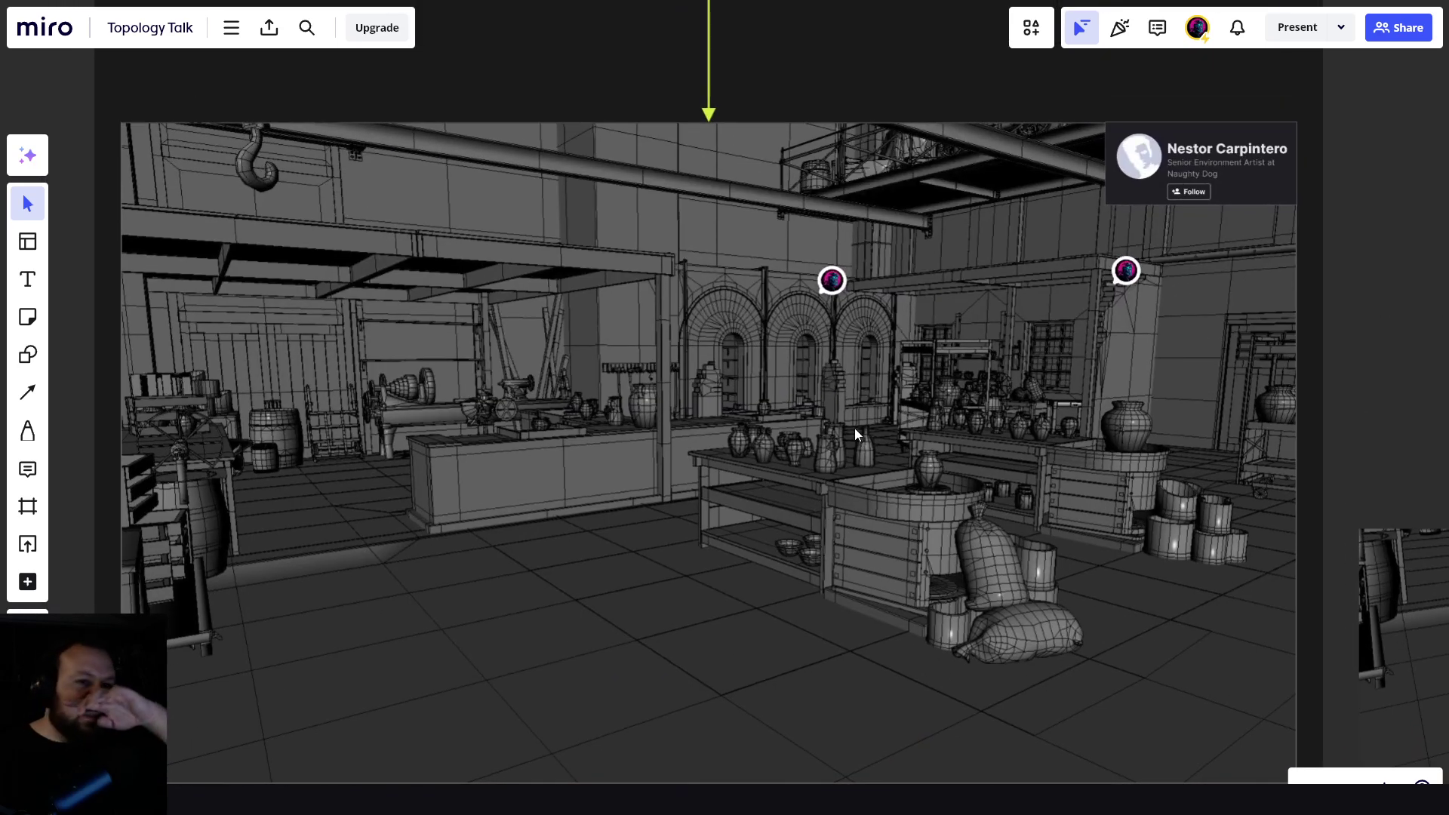
- Open the comment on the interior wireframe's arches and examine the arch topology up close
{"action": "left_click", "coordinate": [833, 282]}
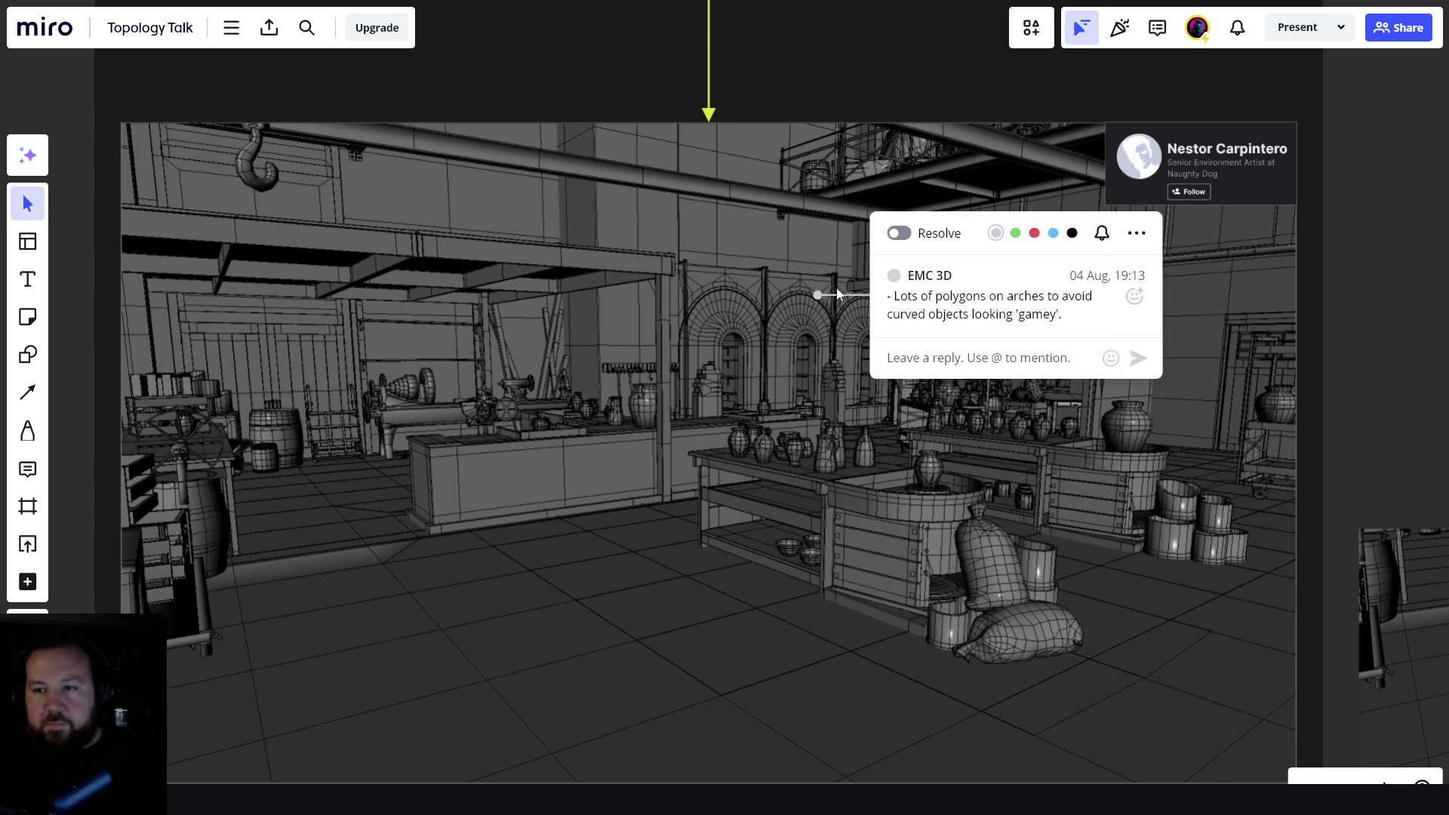
{"action": "scroll", "coordinate": [788, 389], "scroll_direction": "up", "scroll_amount": 2}
{"action": "middle_click_drag", "start_coordinate": [797, 384], "coordinate": [645, 441]}
{"action": "scroll", "coordinate": [627, 419], "scroll_direction": "up", "scroll_amount": 3}
{"action": "scroll", "coordinate": [617, 405], "scroll_direction": "up", "scroll_amount": 2}
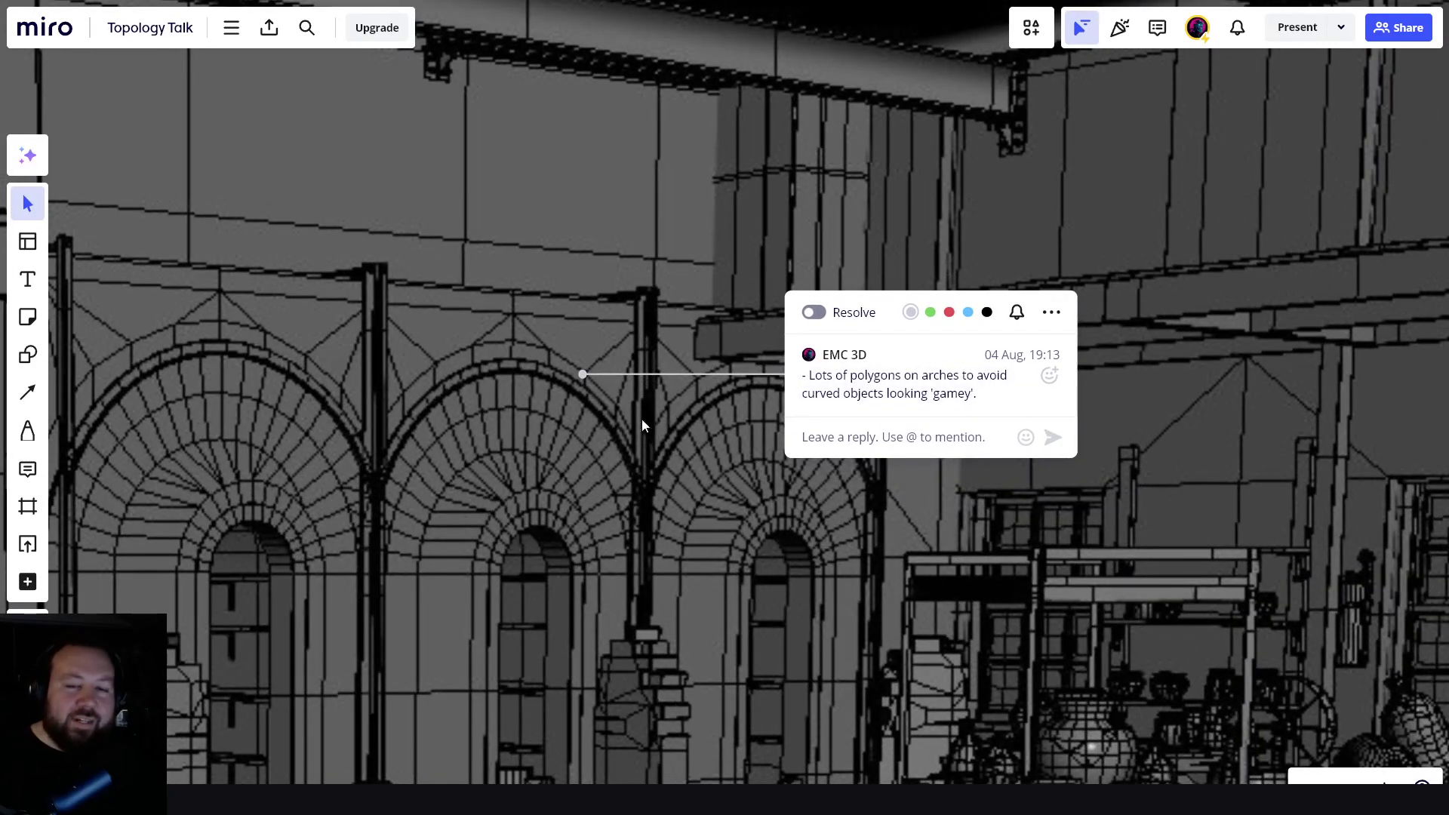
{"action": "scroll", "coordinate": [652, 410], "scroll_direction": "down", "scroll_amount": 1}
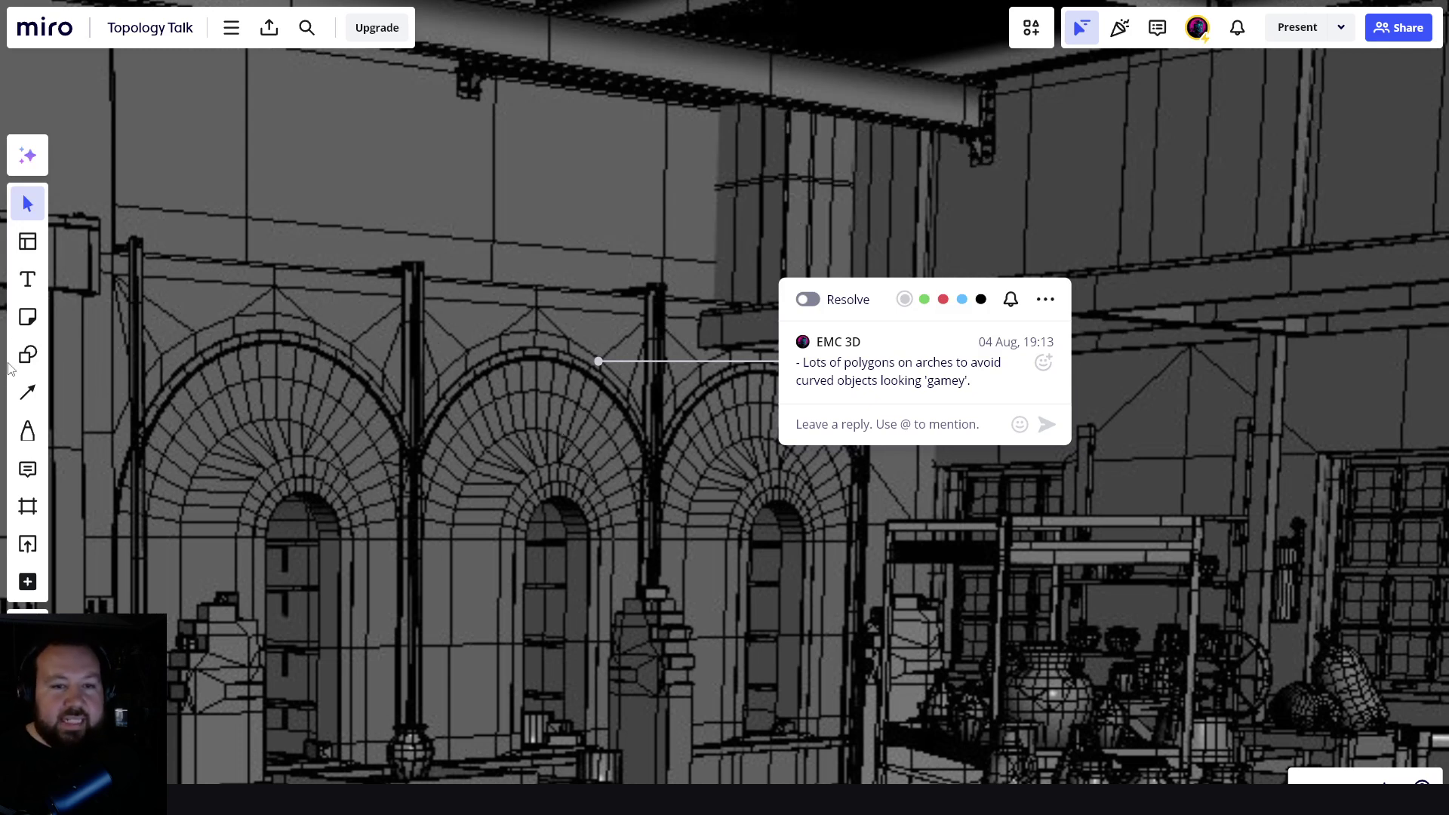
- Outline the segmented ring of polygons around the middle arch's window opening in the interior wireframe with the pen
{"action": "left_click", "coordinate": [40, 431]}
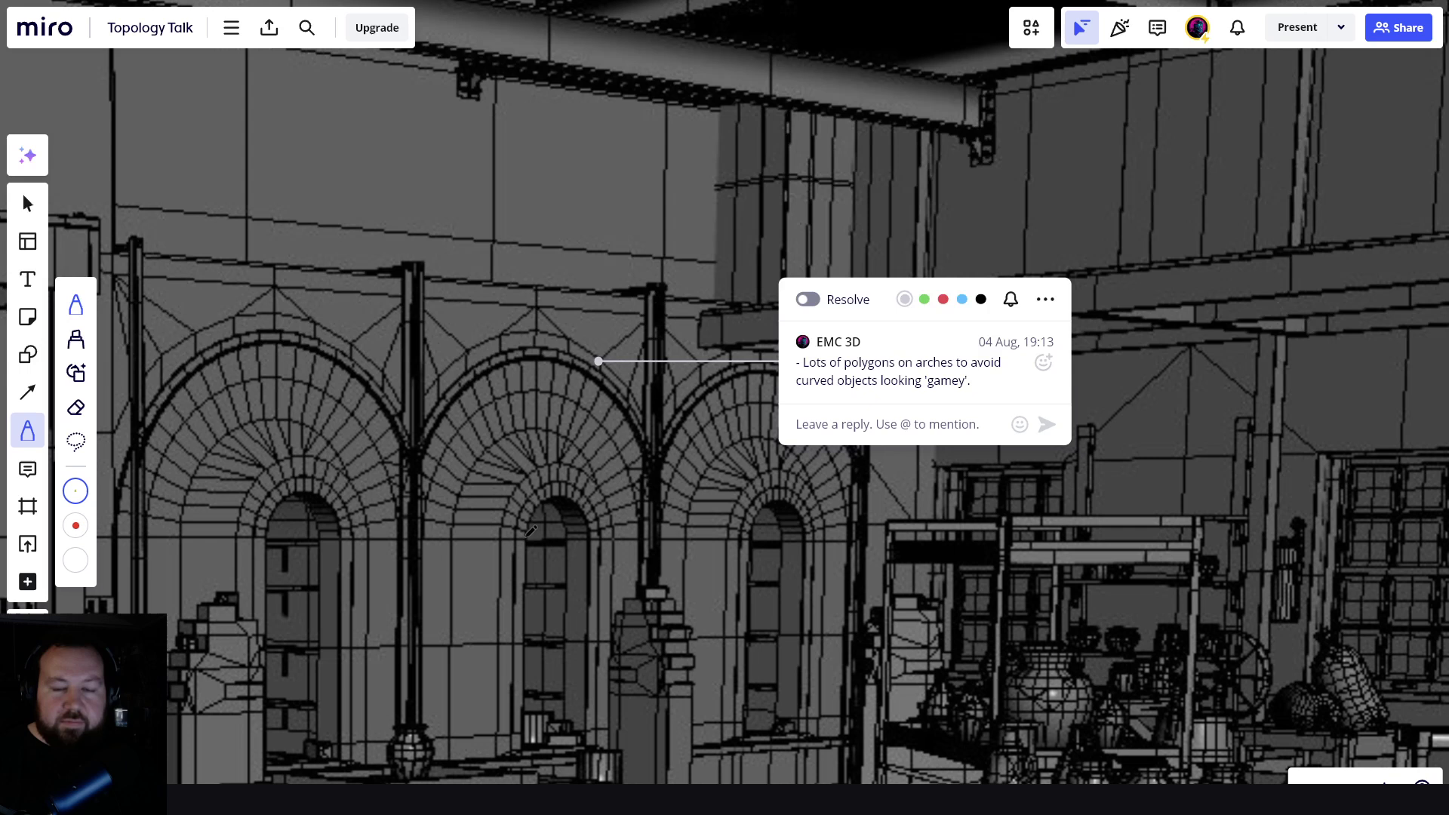
{"action": "mouse_move", "coordinate": [528, 537]}
{"action": "left_mouse_down"}
{"action": "mouse_move", "coordinate": [499, 523]}
{"action": "mouse_move", "coordinate": [521, 483]}
{"action": "left_mouse_up"}
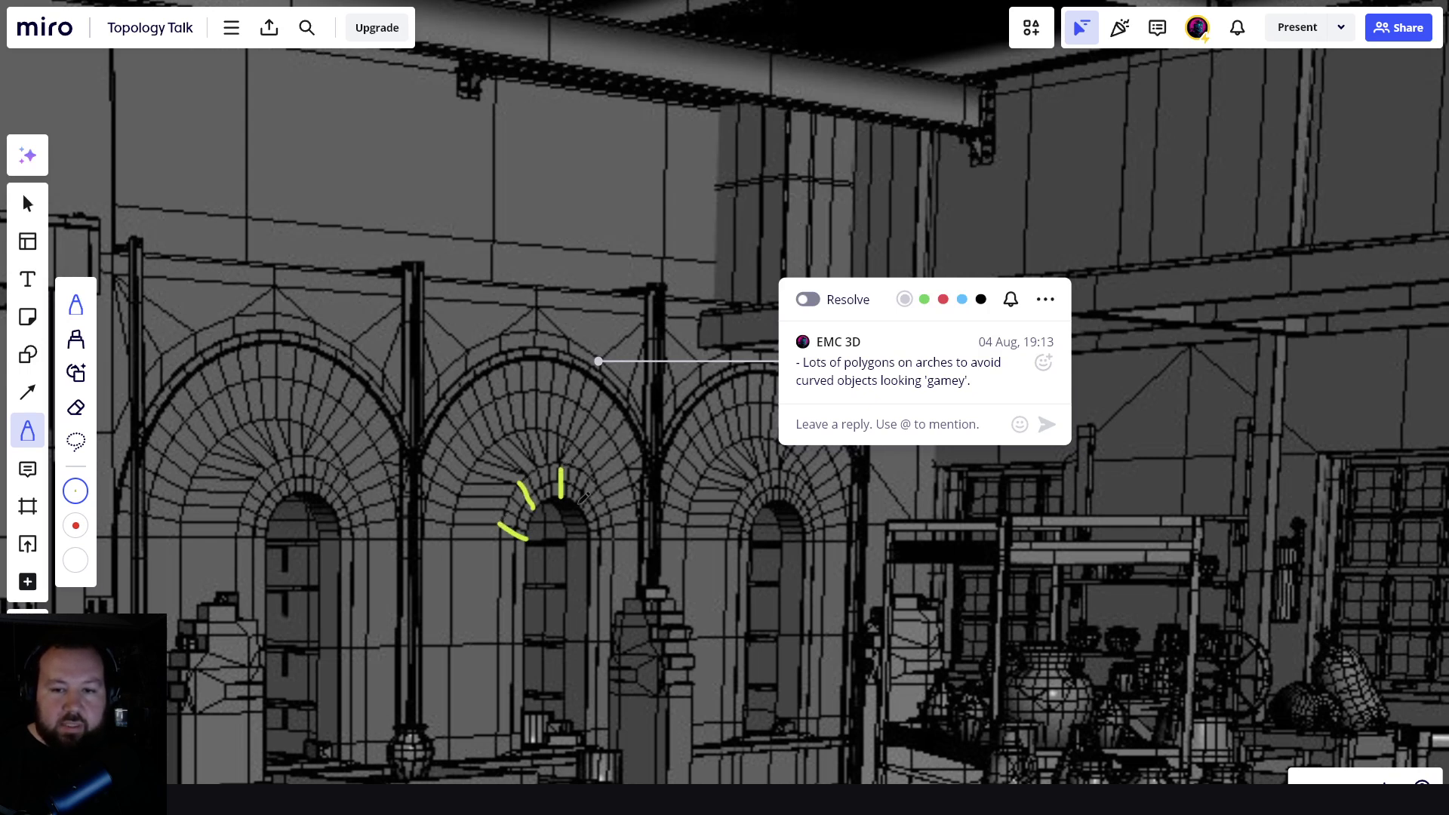
{"action": "left_click_drag", "start_coordinate": [621, 542], "coordinate": [594, 547]}
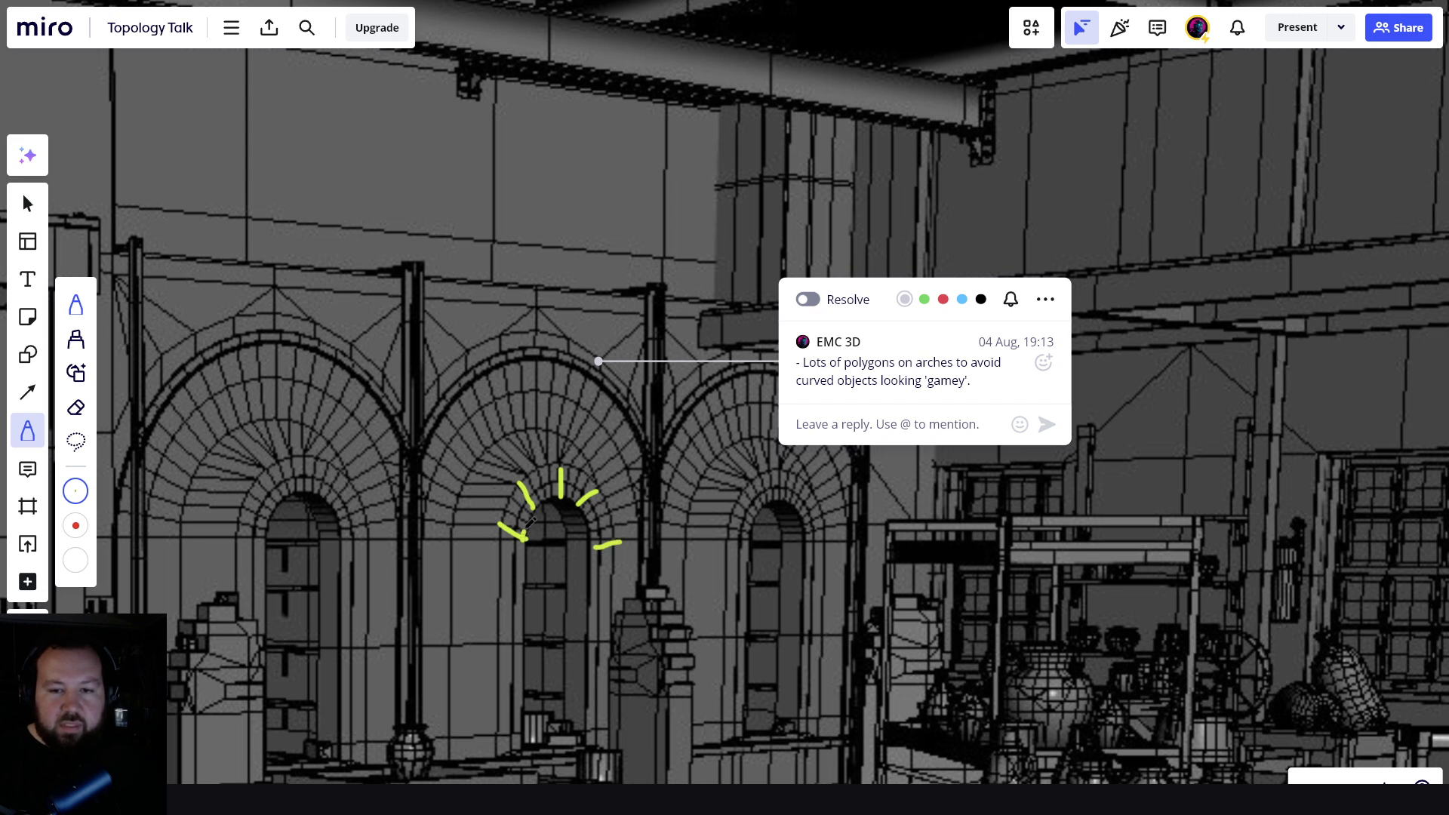
{"action": "mouse_move", "coordinate": [532, 506]}
{"action": "left_mouse_down"}
{"action": "mouse_move", "coordinate": [574, 495]}
{"action": "mouse_move", "coordinate": [603, 545]}
{"action": "left_mouse_up"}
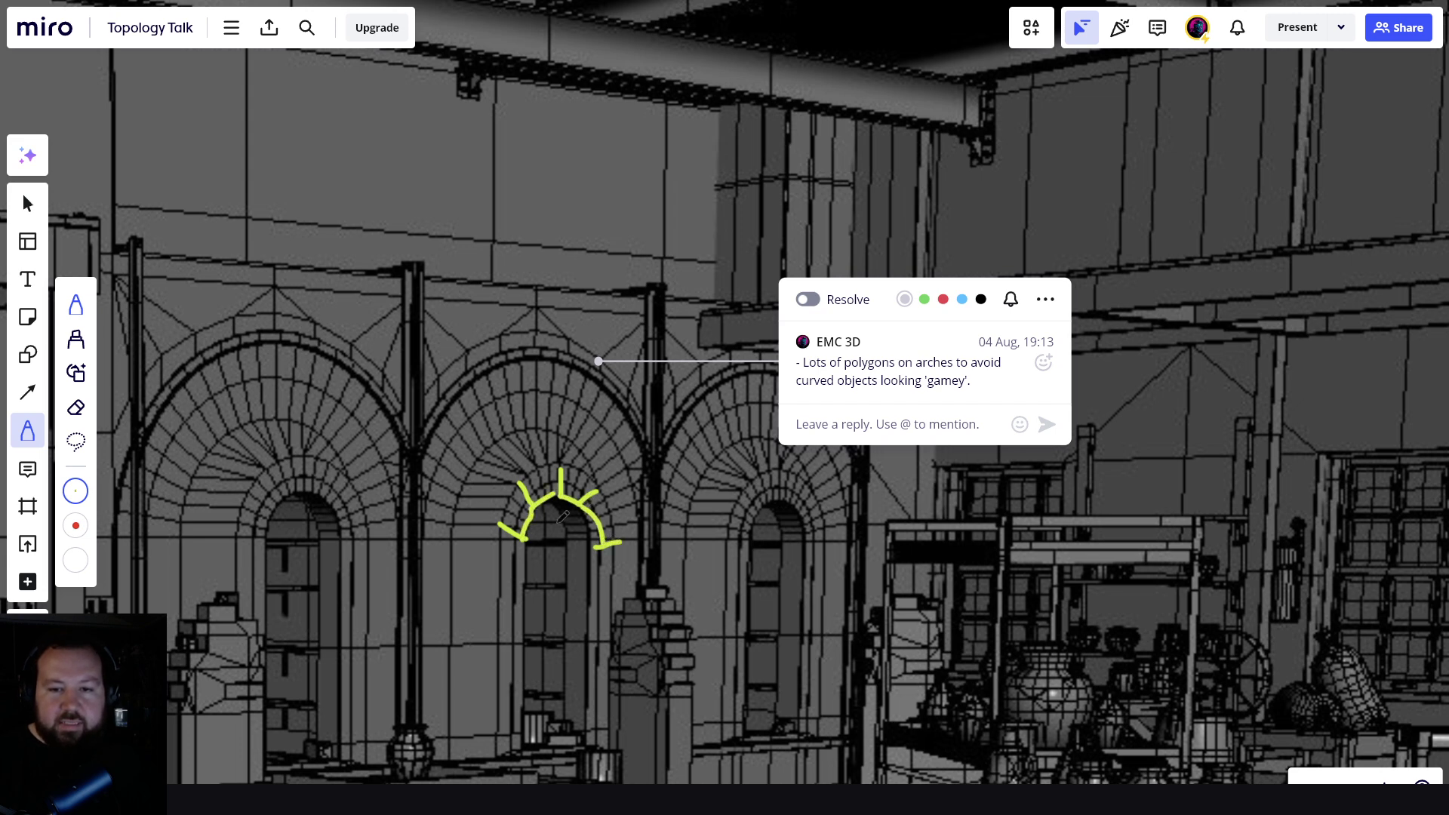
{"action": "mouse_move", "coordinate": [505, 523]}
{"action": "left_mouse_down"}
{"action": "mouse_move", "coordinate": [521, 480]}
{"action": "mouse_move", "coordinate": [559, 463]}
{"action": "mouse_move", "coordinate": [599, 487]}
{"action": "mouse_move", "coordinate": [615, 537]}
{"action": "left_mouse_up"}
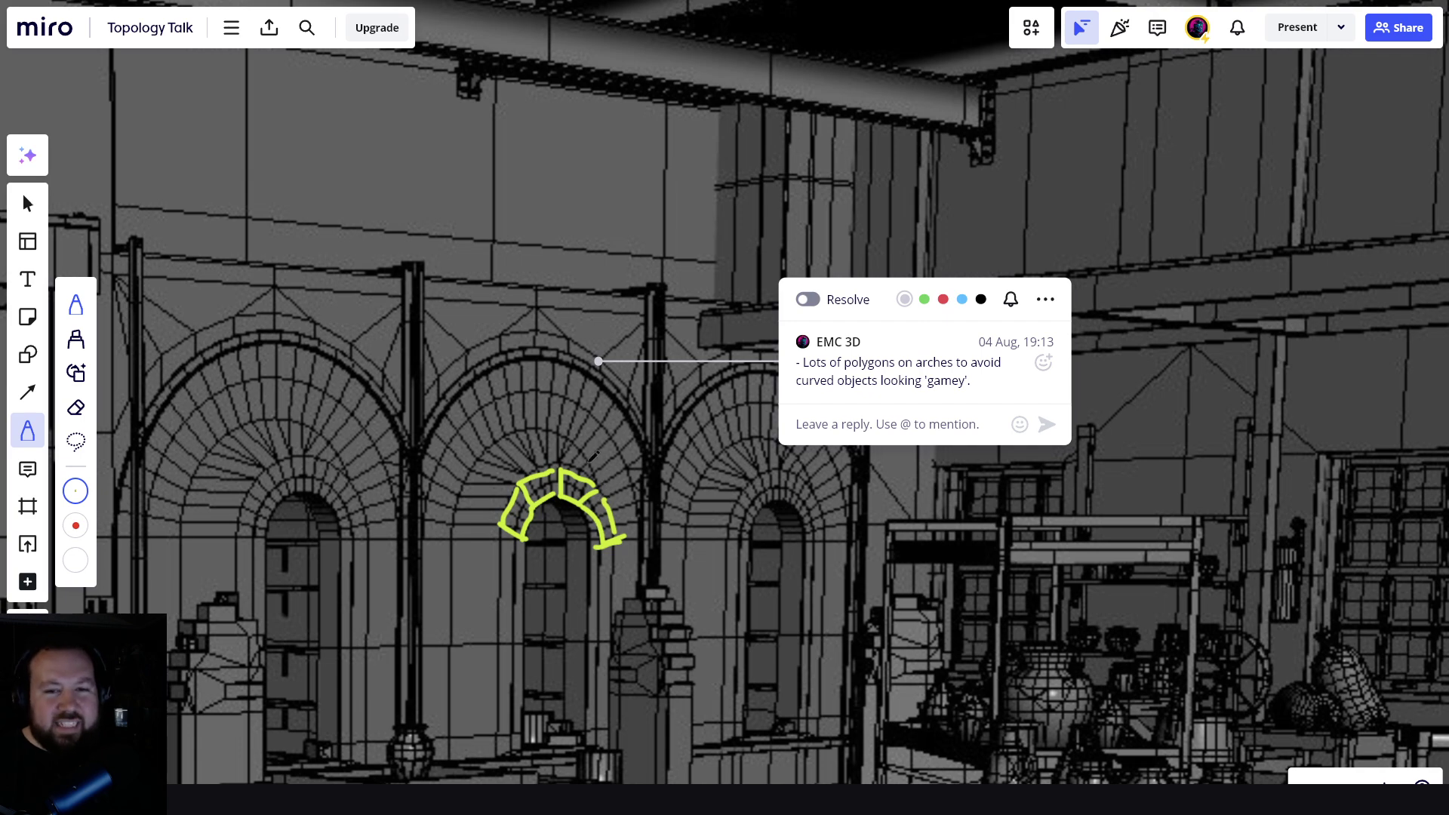
- Draw an angular, low-segment pen line beside the outer curve of the first arch in the interior wireframe
{"action": "middle_click_drag", "start_coordinate": [468, 455], "coordinate": [535, 486]}
{"action": "scroll", "coordinate": [535, 485], "scroll_direction": "down", "scroll_amount": 1}
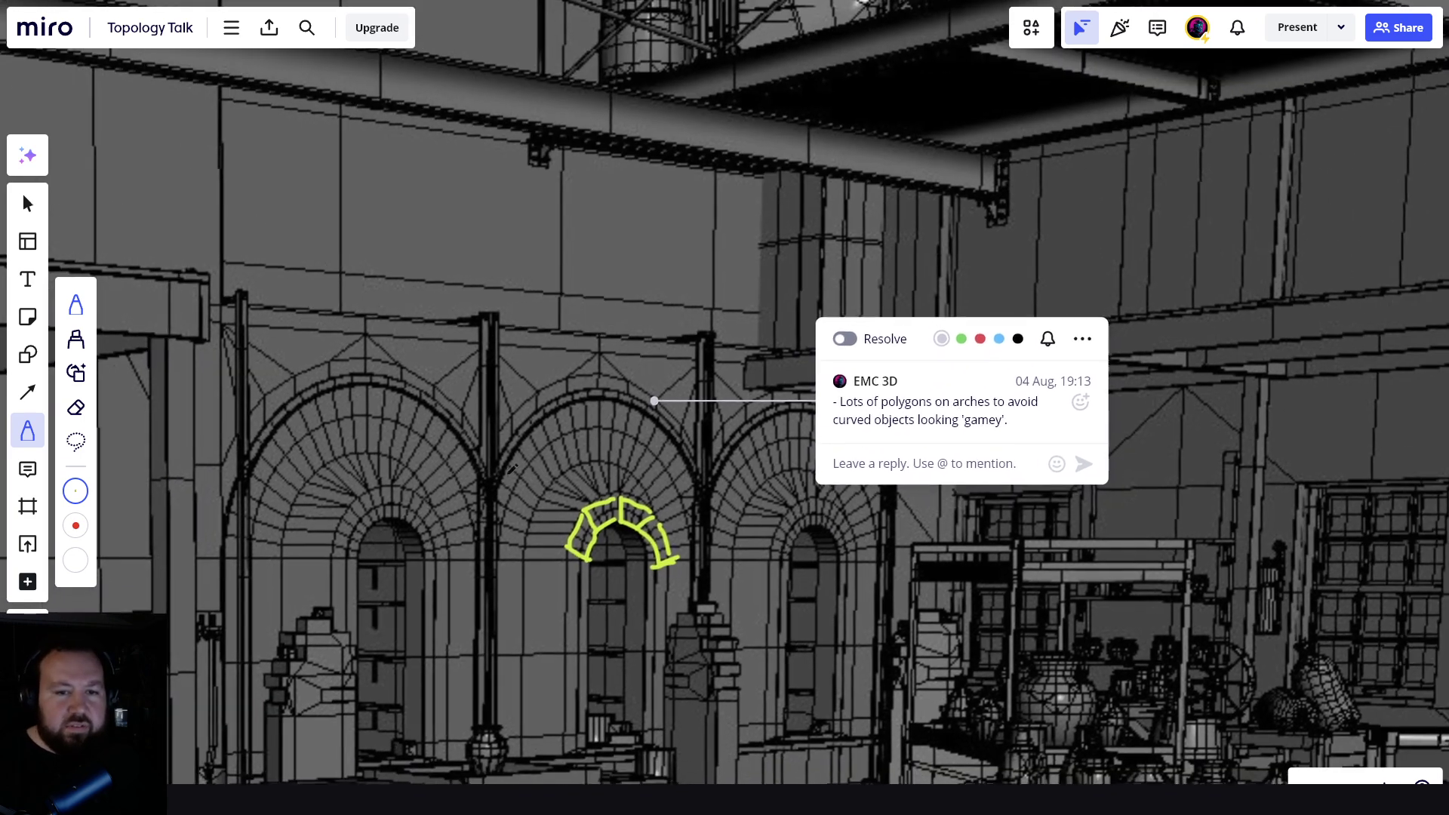
{"action": "middle_click_drag", "start_coordinate": [445, 517], "coordinate": [565, 499]}
{"action": "middle_click_drag", "start_coordinate": [399, 555], "coordinate": [453, 533]}
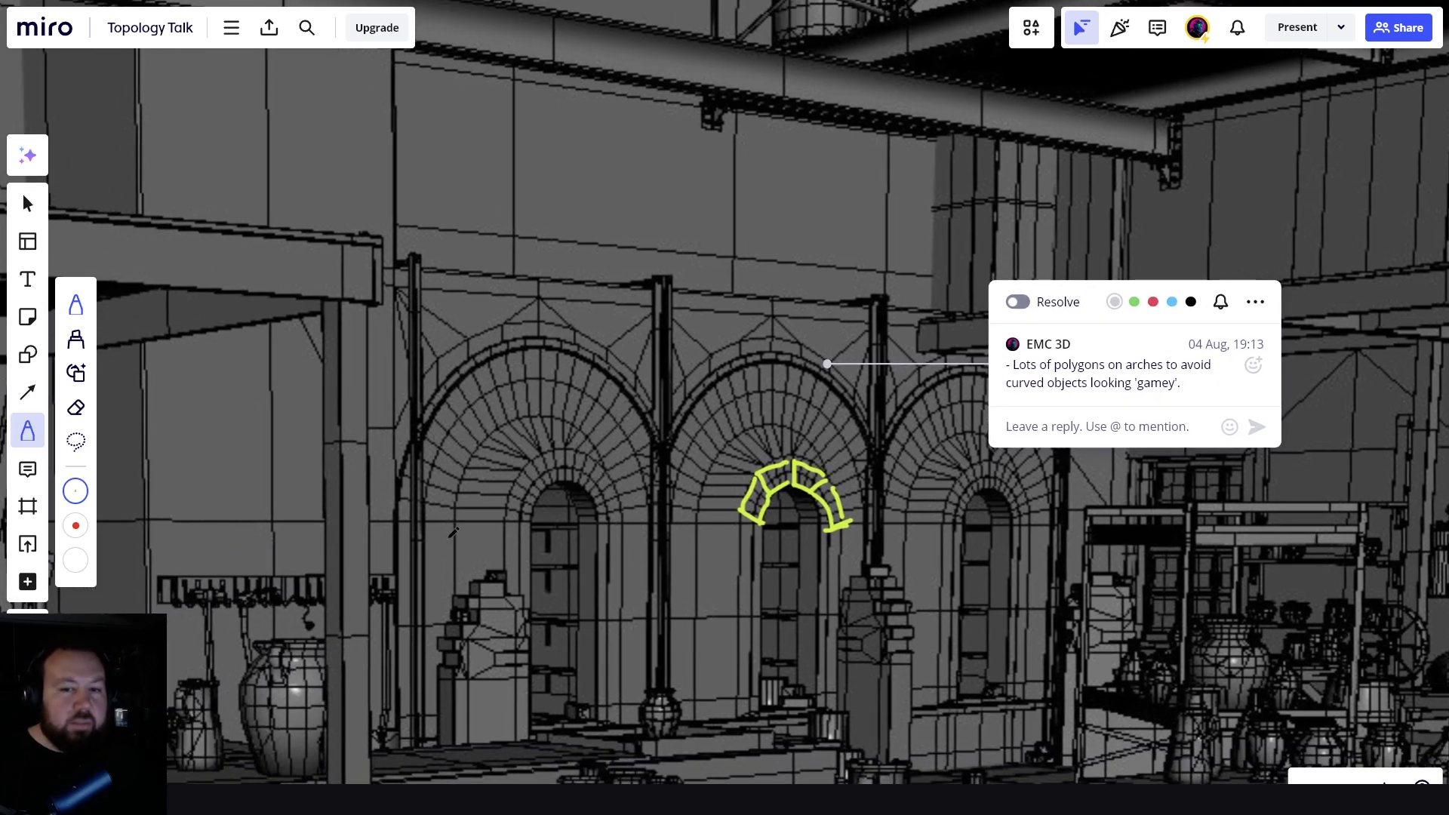
{"action": "scroll", "coordinate": [478, 521], "scroll_direction": "up", "scroll_amount": 5}
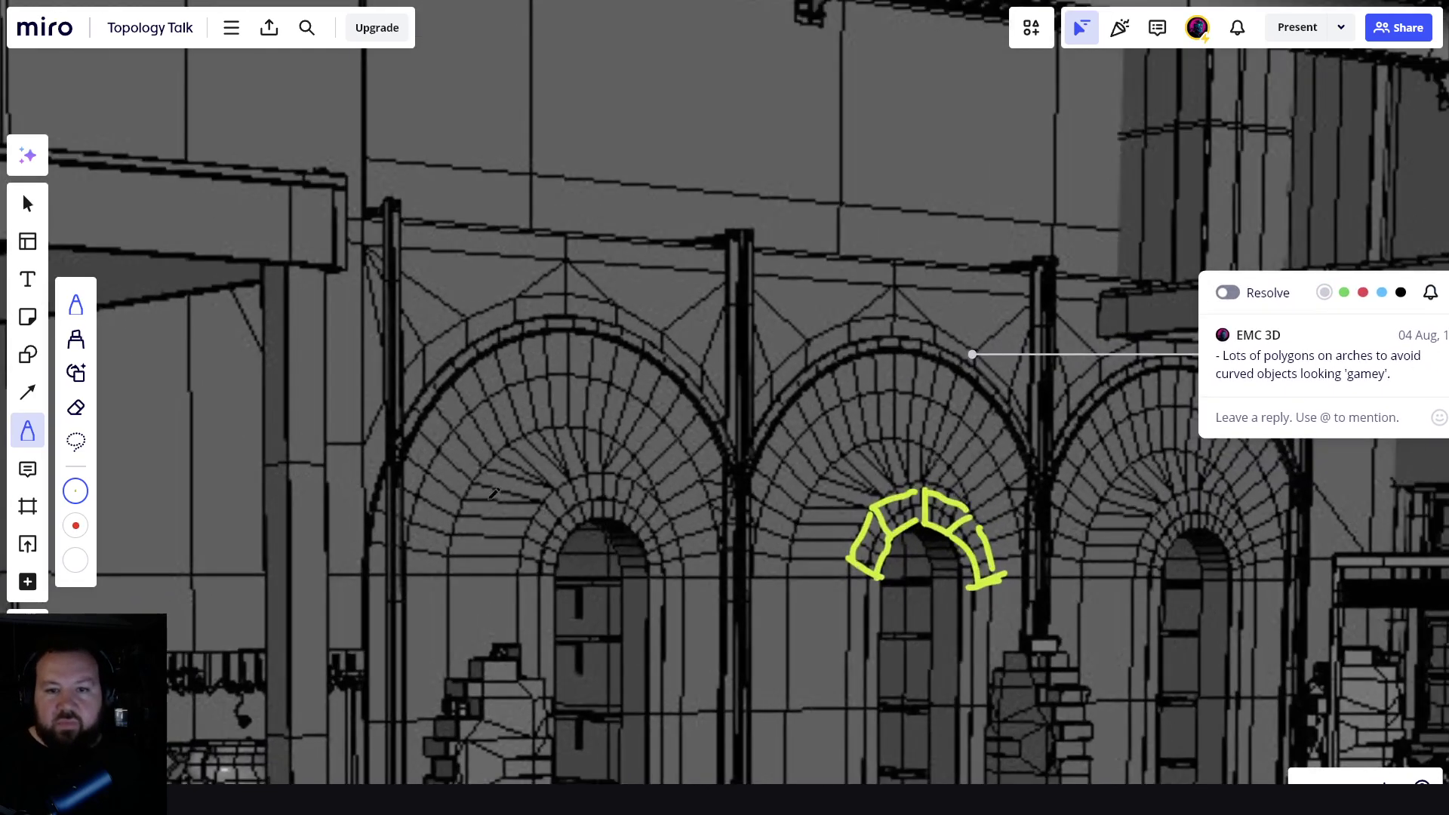
{"action": "scroll", "coordinate": [514, 444], "scroll_direction": "down", "scroll_amount": 3}
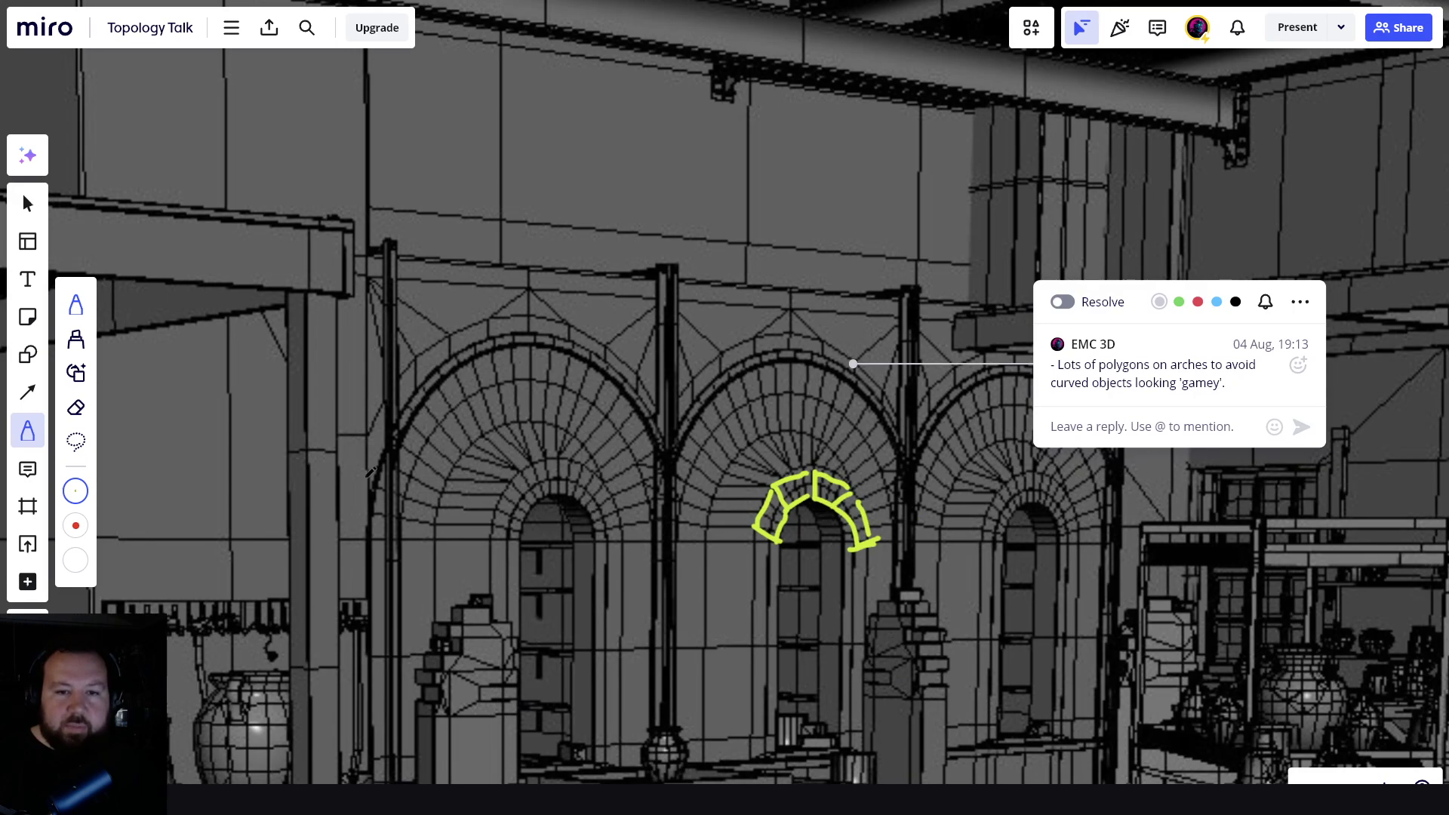
{"action": "mouse_move", "coordinate": [366, 477]}
{"action": "left_mouse_down"}
{"action": "mouse_move", "coordinate": [375, 412]}
{"action": "mouse_move", "coordinate": [441, 344]}
{"action": "left_mouse_up"}
- Mark the middle arch's curve in the workshop render with short pen dashes and trace its window opening
{"action": "mouse_move", "coordinate": [460, 477]}
{"action": "middle_mouse_down"}
{"action": "mouse_move", "coordinate": [492, 404]}
{"action": "mouse_move", "coordinate": [609, 310]}
{"action": "mouse_move", "coordinate": [654, 142]}
{"action": "middle_mouse_up"}
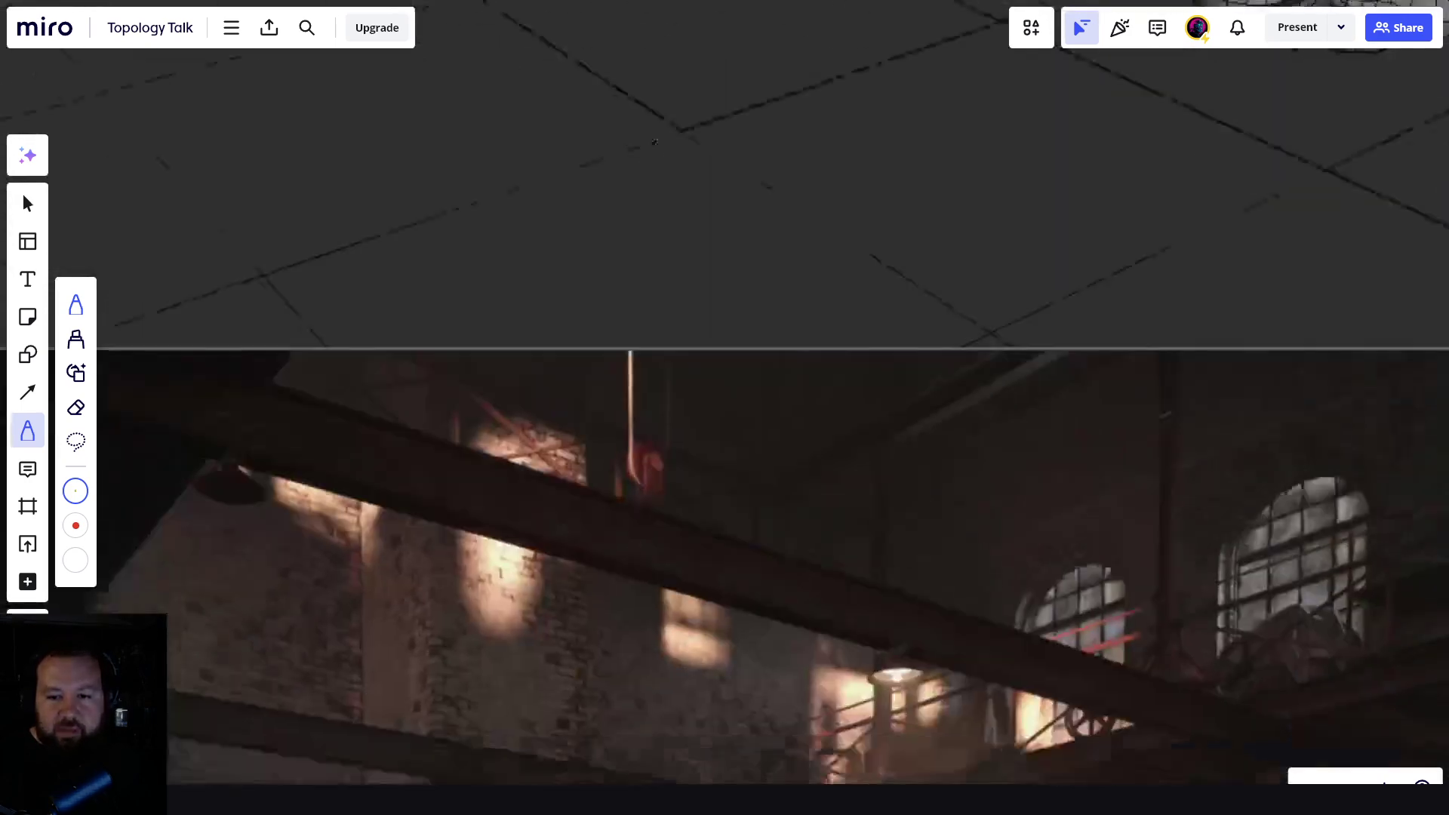
{"action": "scroll", "coordinate": [654, 142], "scroll_direction": "down", "scroll_amount": 2}
{"action": "middle_click_drag", "start_coordinate": [680, 528], "coordinate": [784, 188]}
{"action": "scroll", "coordinate": [826, 468], "scroll_direction": "up", "scroll_amount": 4}
{"action": "middle_click_drag", "start_coordinate": [945, 308], "coordinate": [633, 302]}
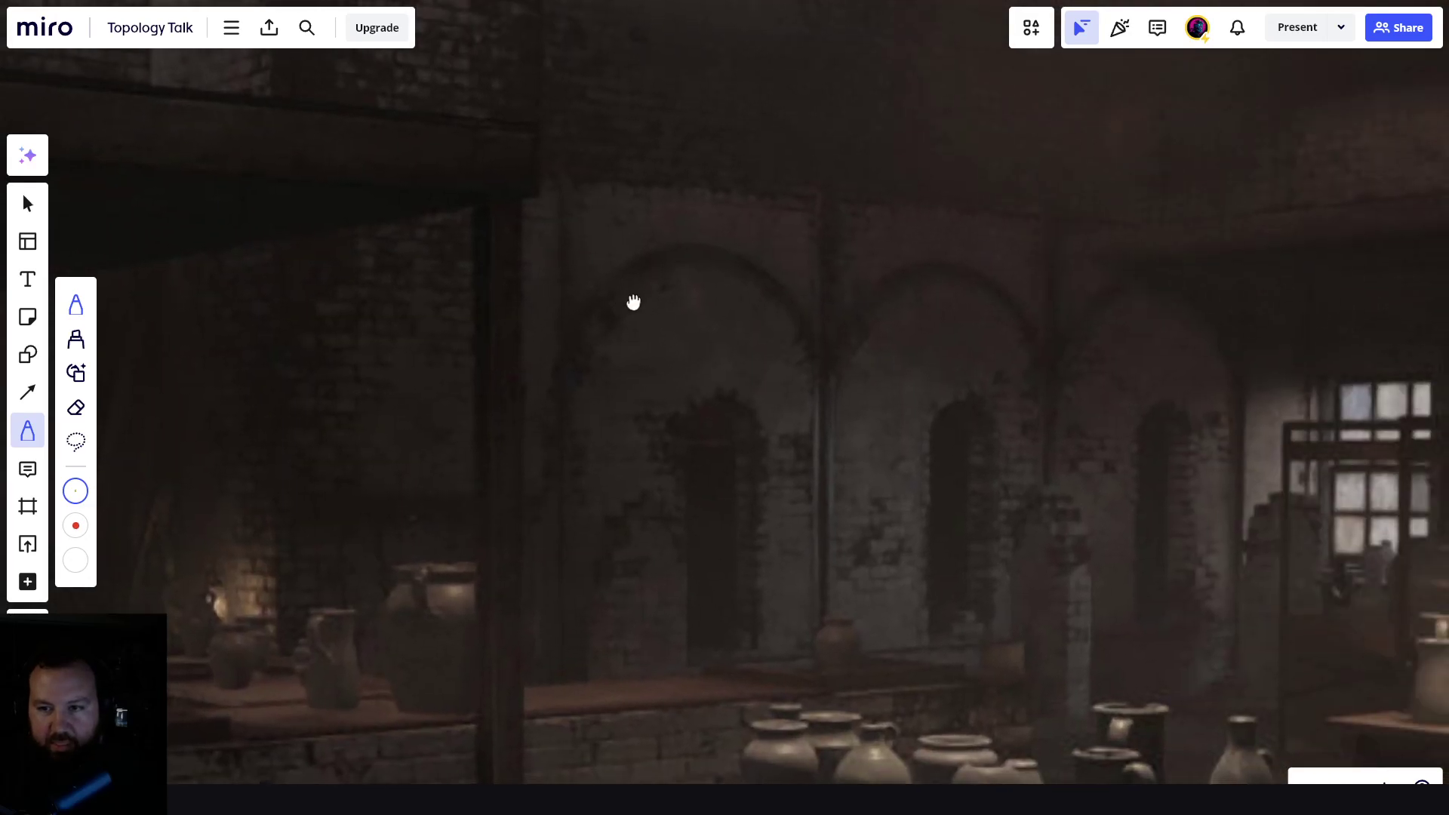
{"action": "mouse_move", "coordinate": [835, 339]}
{"action": "left_mouse_down"}
{"action": "mouse_move", "coordinate": [885, 290]}
{"action": "mouse_move", "coordinate": [944, 269]}
{"action": "left_mouse_up"}
{"action": "left_click_drag", "start_coordinate": [1019, 301], "coordinate": [1041, 357]}
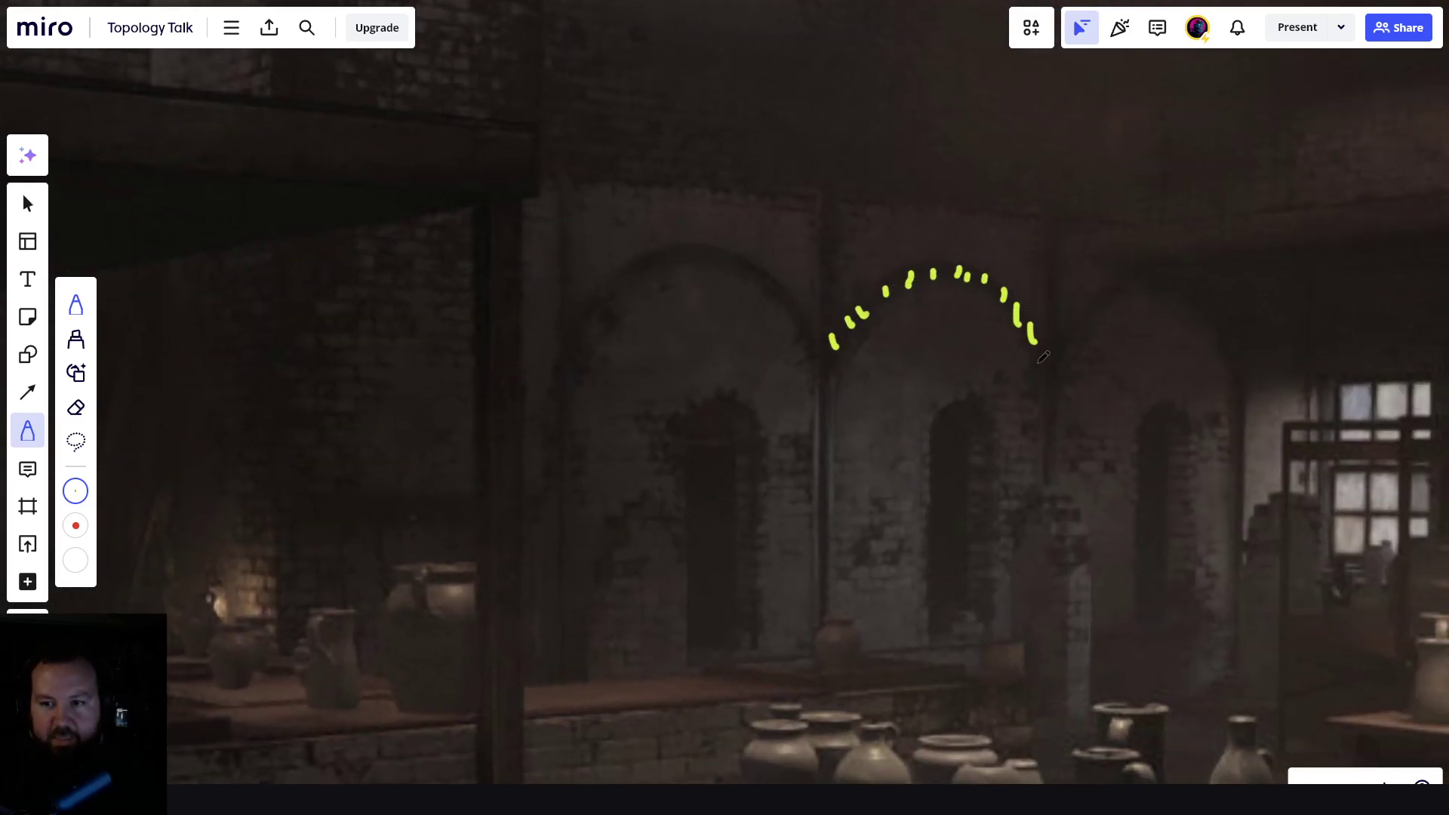
{"action": "mouse_move", "coordinate": [969, 388]}
{"action": "left_mouse_down"}
{"action": "mouse_move", "coordinate": [935, 407]}
{"action": "mouse_move", "coordinate": [923, 578]}
{"action": "left_mouse_up"}
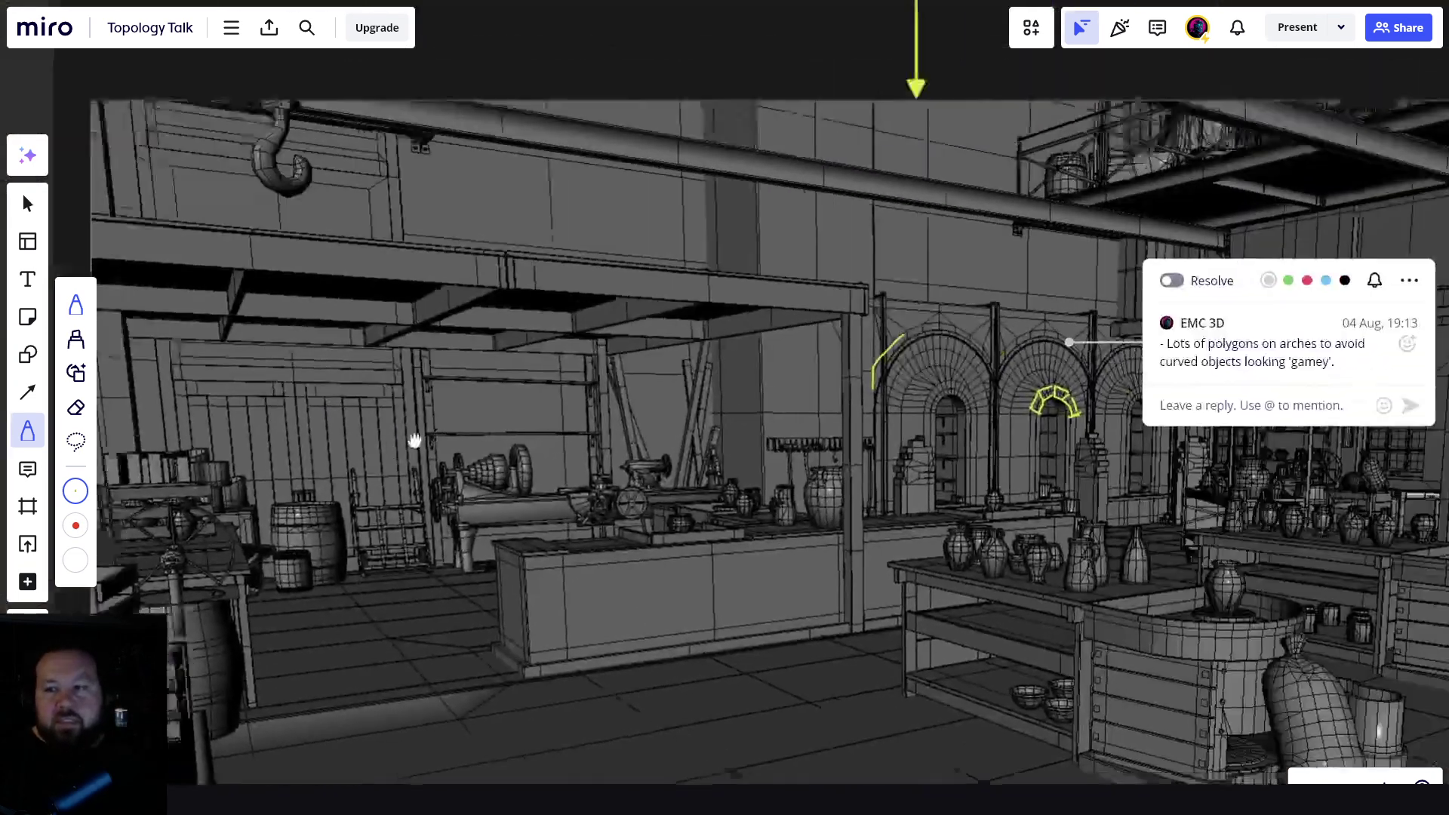
- Outline two individual radial polygons above the window opening of the first arch in the wireframe
{"action": "scroll", "coordinate": [699, 430], "scroll_direction": "up", "scroll_amount": 5}
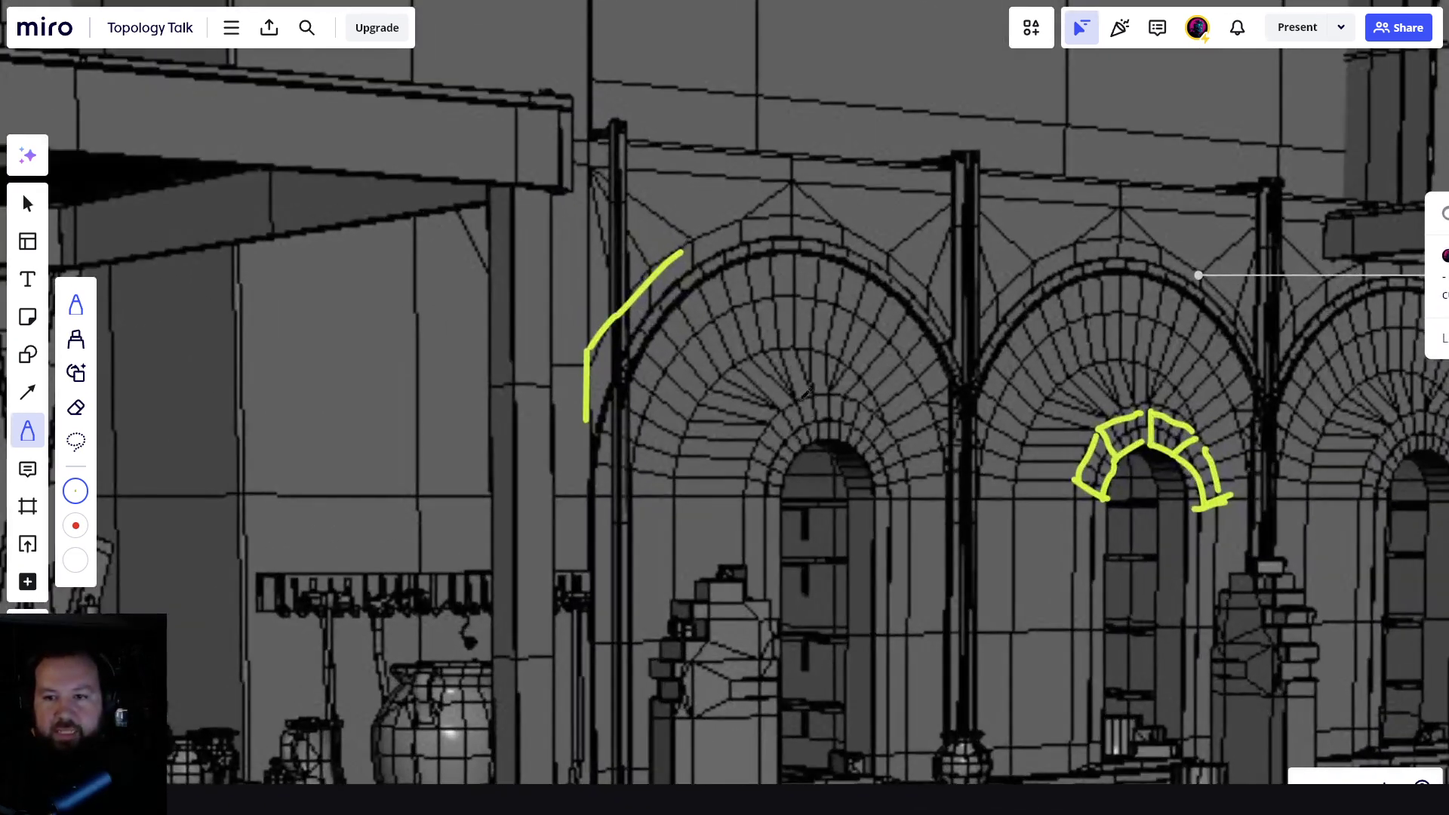
{"action": "mouse_move", "coordinate": [756, 353]}
{"action": "left_mouse_down"}
{"action": "mouse_move", "coordinate": [791, 404]}
{"action": "mouse_move", "coordinate": [751, 347]}
{"action": "left_mouse_up"}
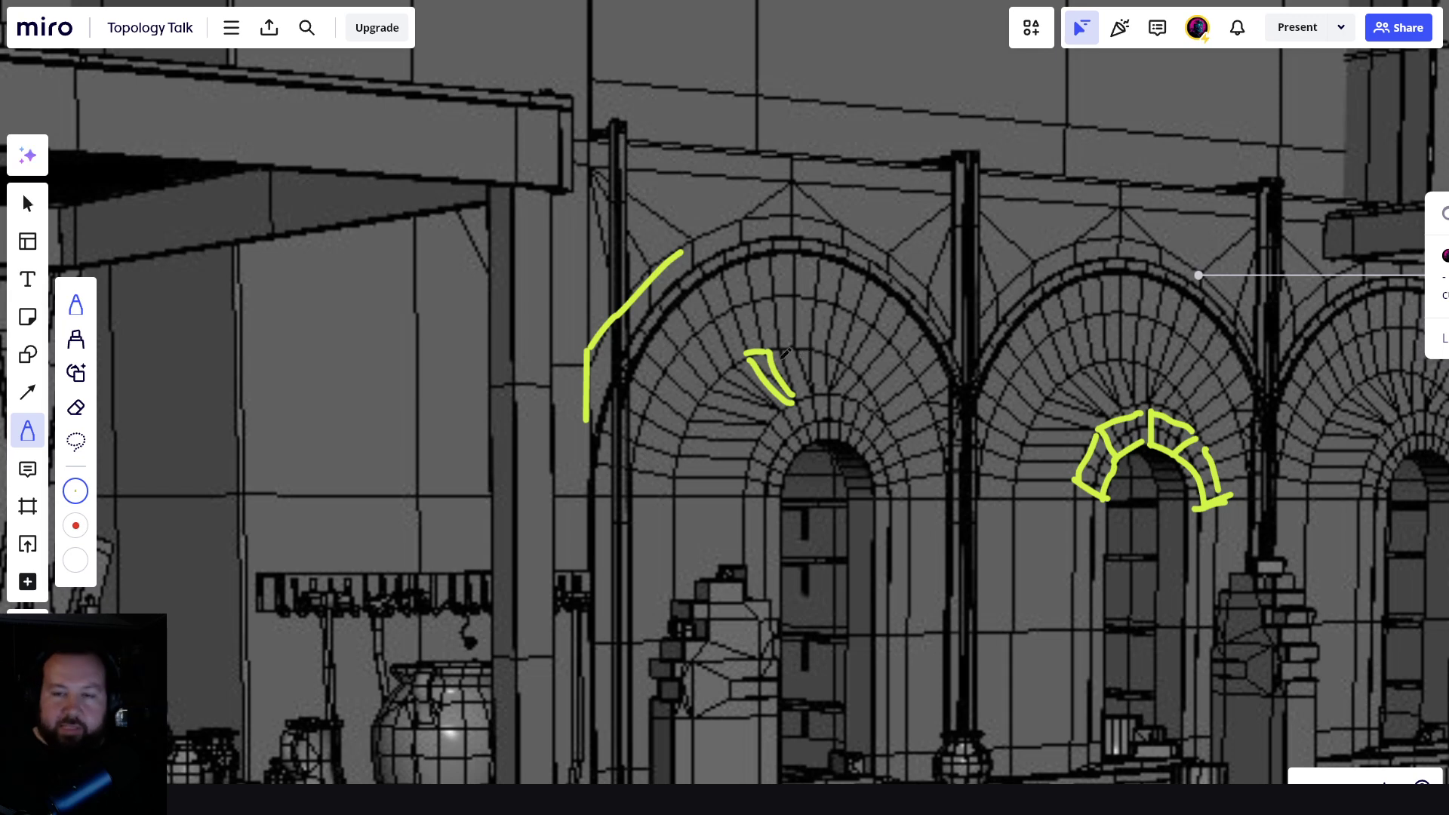
{"action": "middle_click_drag", "start_coordinate": [831, 266], "coordinate": [674, 321]}
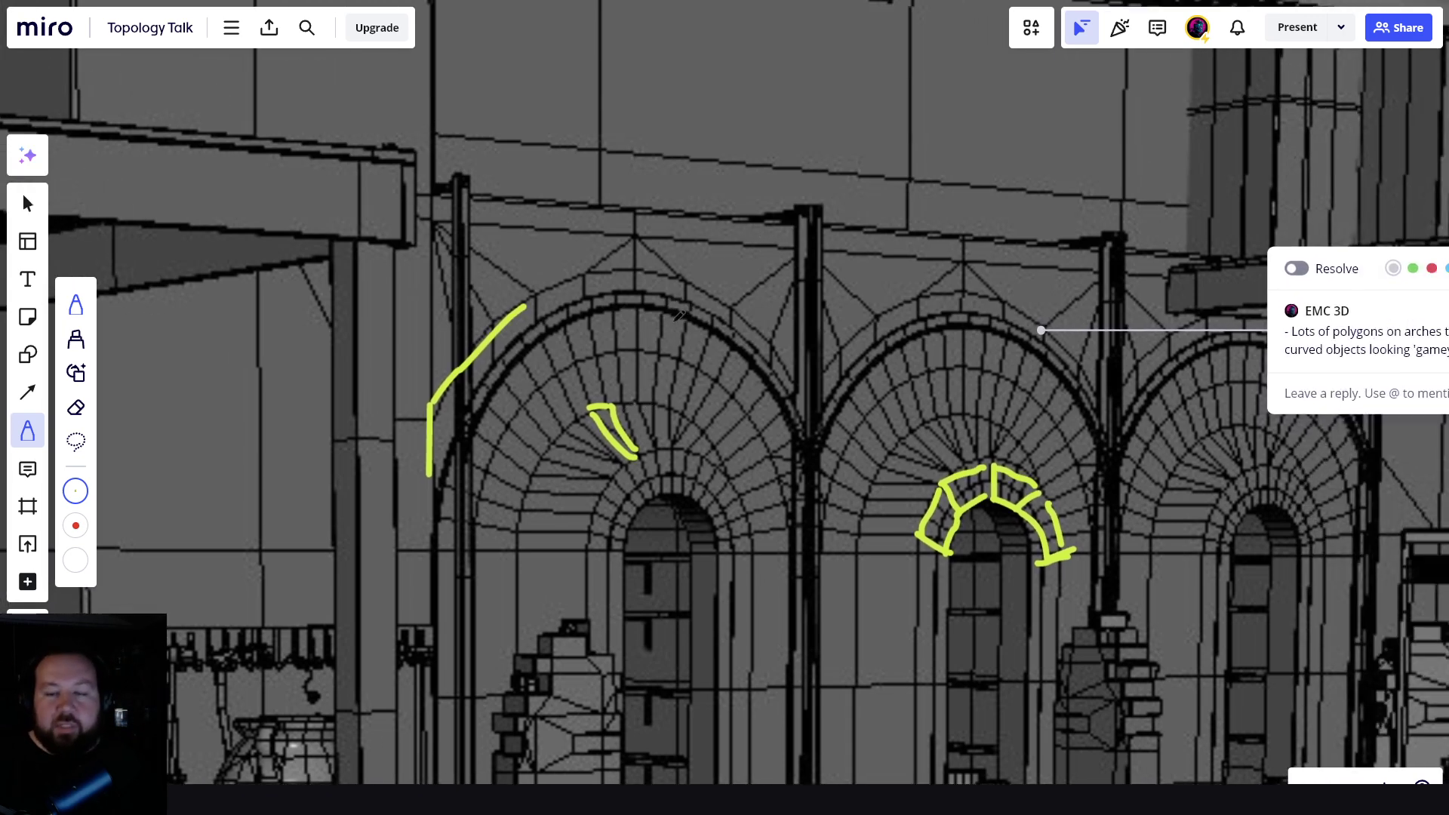
{"action": "scroll", "coordinate": [659, 323], "scroll_direction": "down", "scroll_amount": 10, "text": "ctrl"}
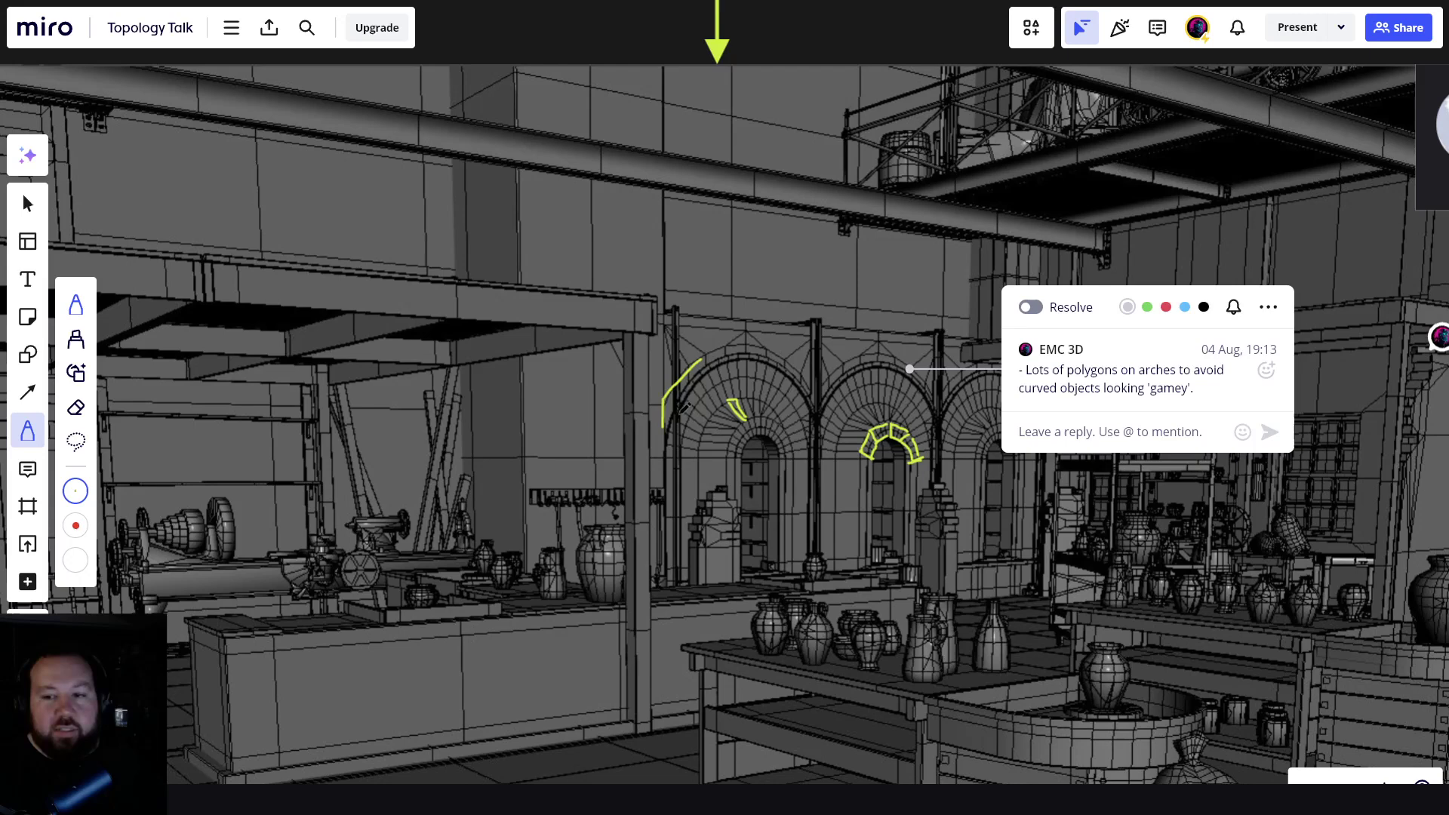
{"action": "scroll", "coordinate": [694, 429], "scroll_direction": "up", "scroll_amount": 2}
{"action": "scroll", "coordinate": [694, 430], "scroll_direction": "right", "scroll_amount": 1}
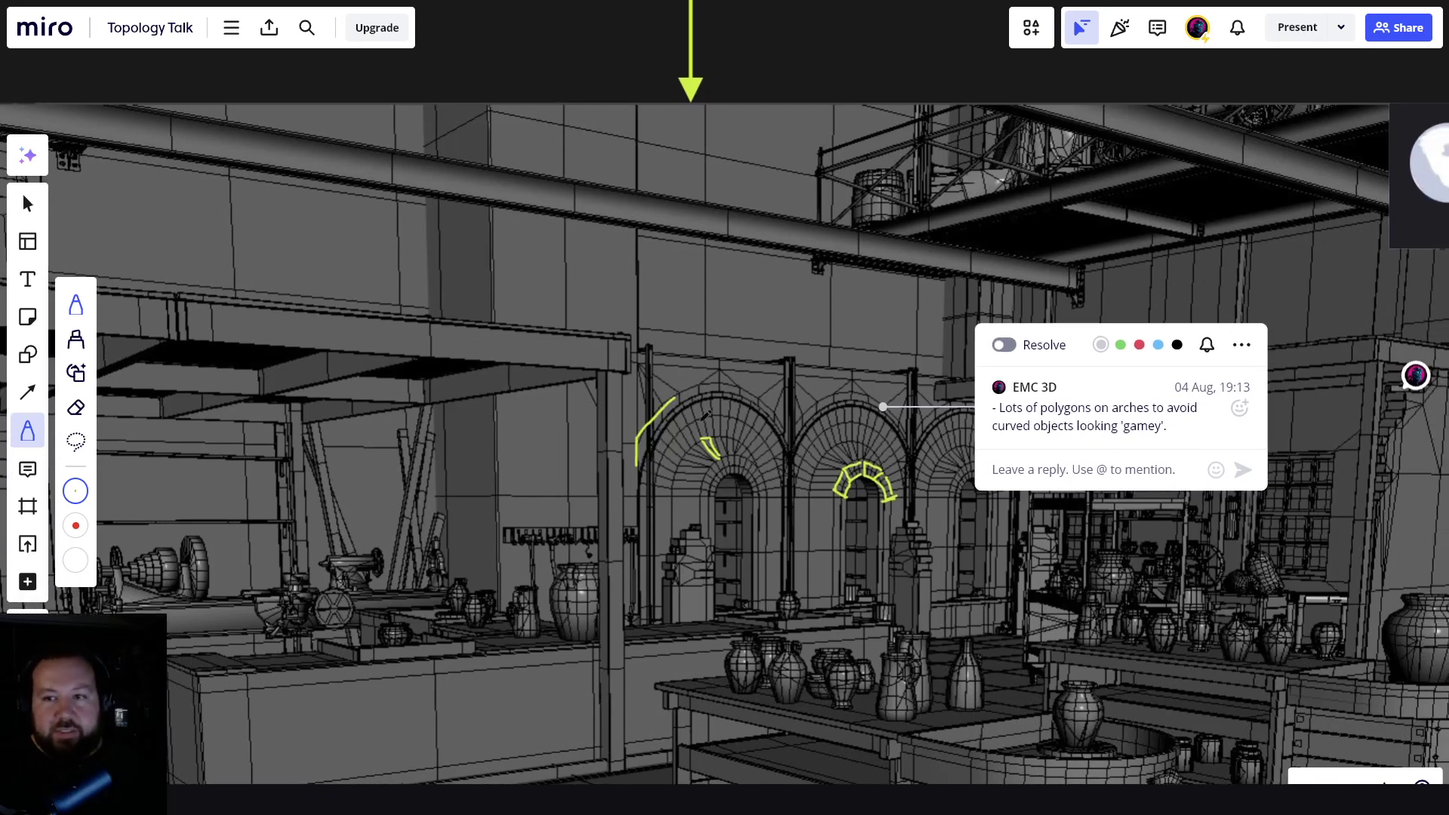
{"action": "scroll", "coordinate": [705, 415], "scroll_direction": "up", "scroll_amount": 10, "text": "ctrl"}
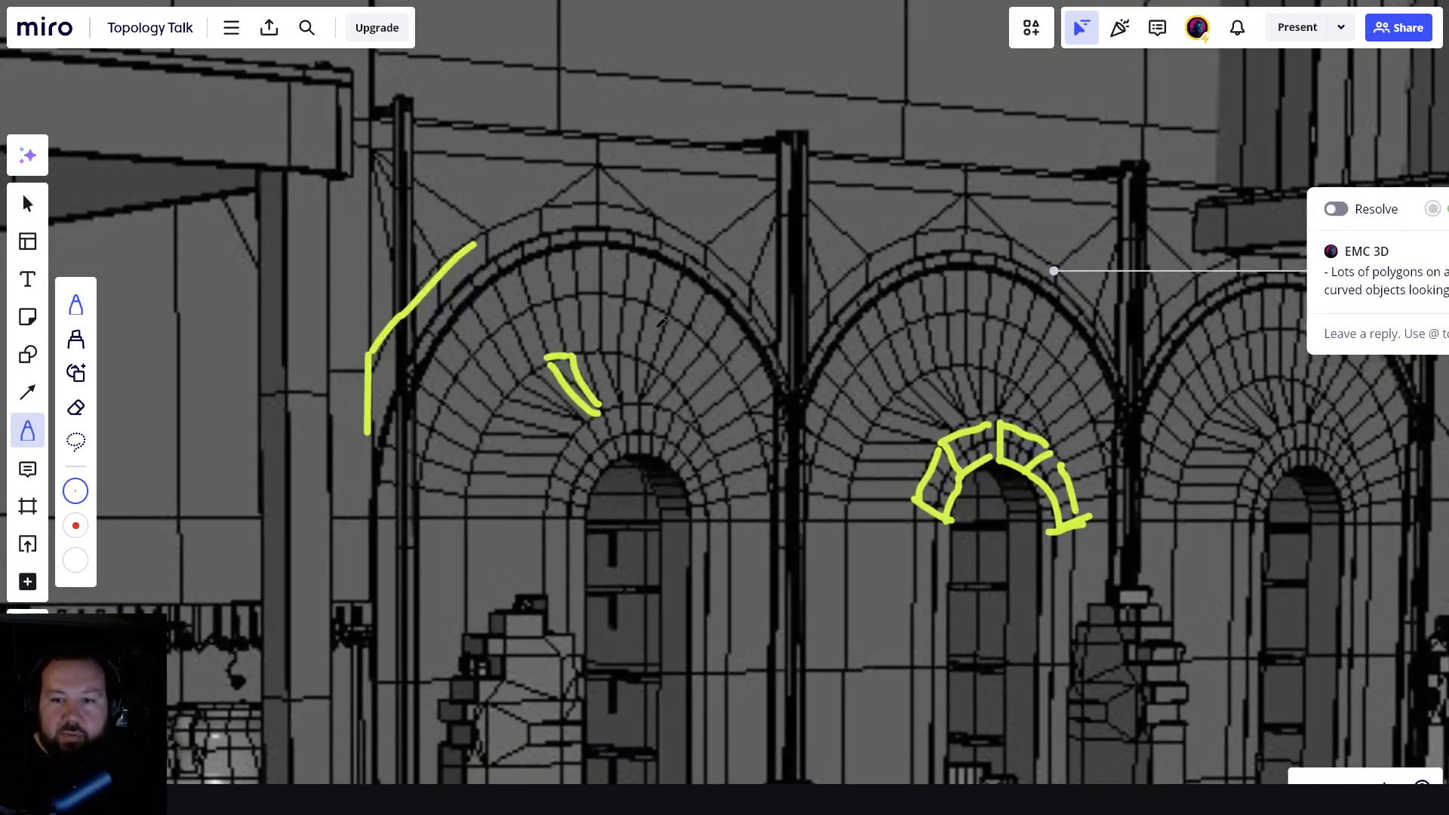
{"action": "mouse_move", "coordinate": [647, 311]}
{"action": "left_mouse_down"}
{"action": "mouse_move", "coordinate": [641, 387]}
{"action": "mouse_move", "coordinate": [648, 366]}
{"action": "left_mouse_up"}
- Open the comment on the broken brick pillar in the interior wireframe and examine the pillar's edge topology up close
{"action": "scroll", "coordinate": [665, 320], "scroll_direction": "down", "scroll_amount": 10, "text": "ctrl"}
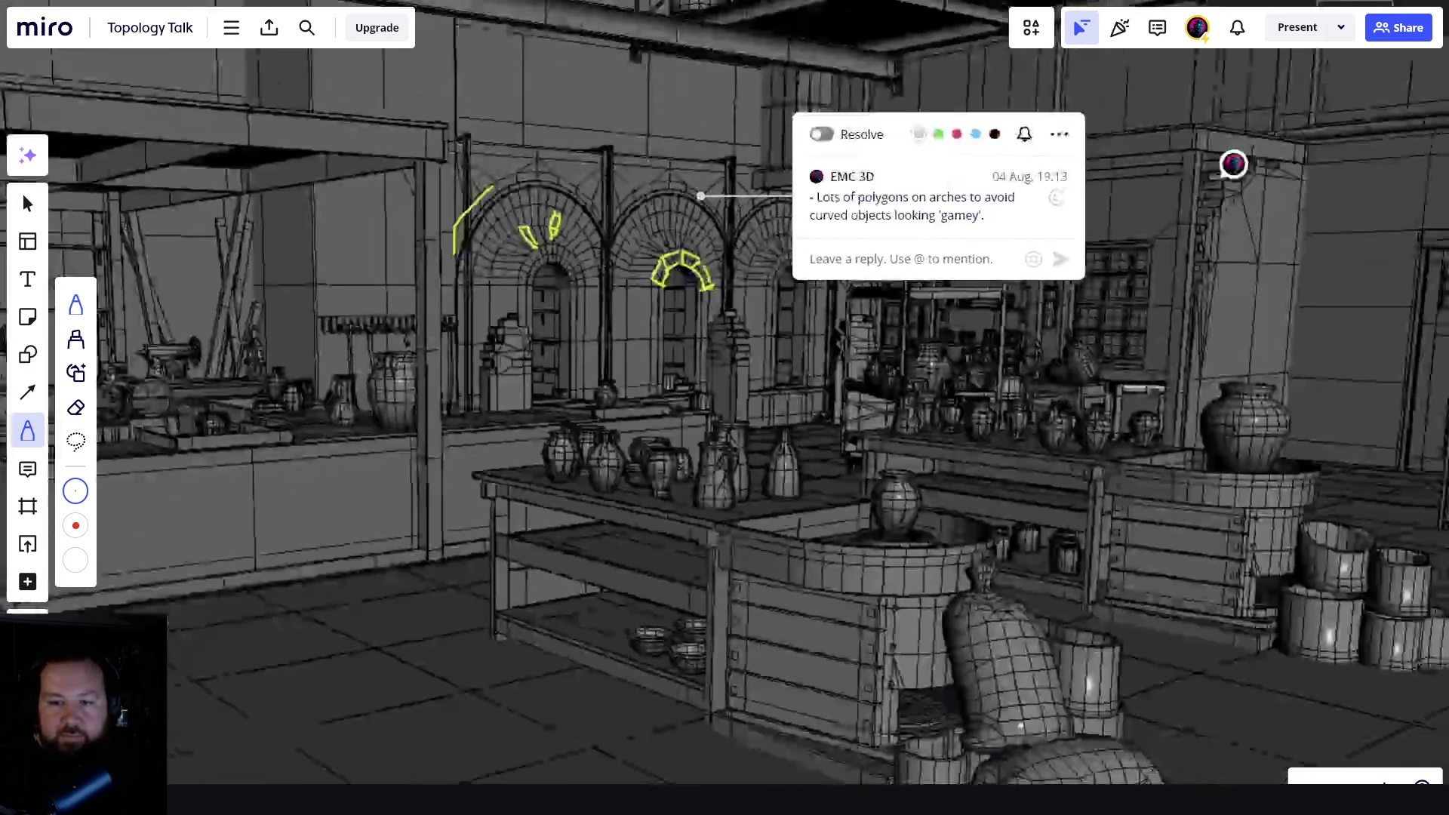
{"action": "scroll", "coordinate": [943, 373], "scroll_direction": "left", "scroll_amount": 4}
{"action": "scroll", "coordinate": [777, 593], "scroll_direction": "up", "scroll_amount": 6}
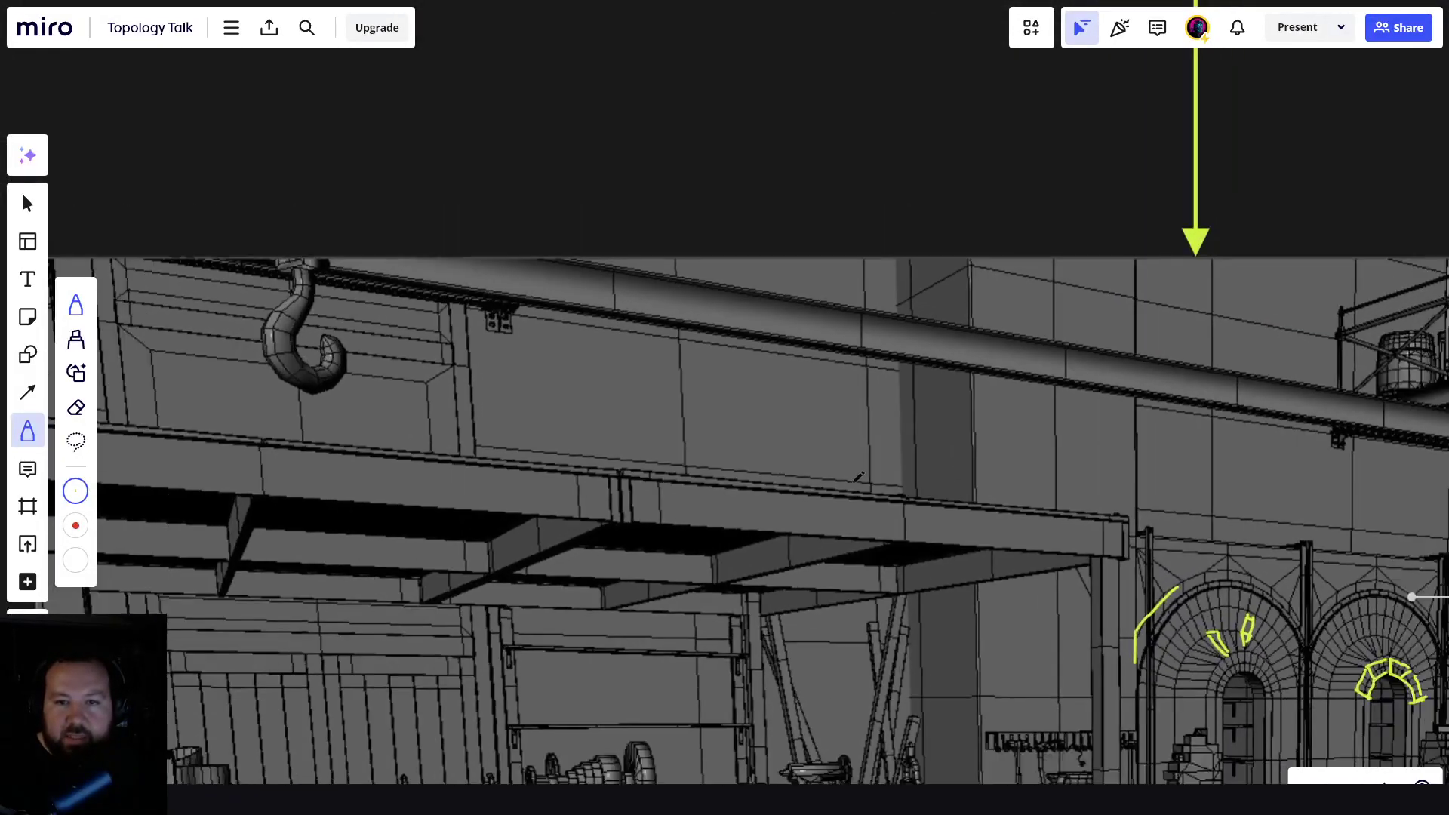
{"action": "scroll", "coordinate": [722, 595], "scroll_direction": "right", "scroll_amount": 8}
{"action": "scroll", "coordinate": [1026, 460], "scroll_direction": "right", "scroll_amount": 1}
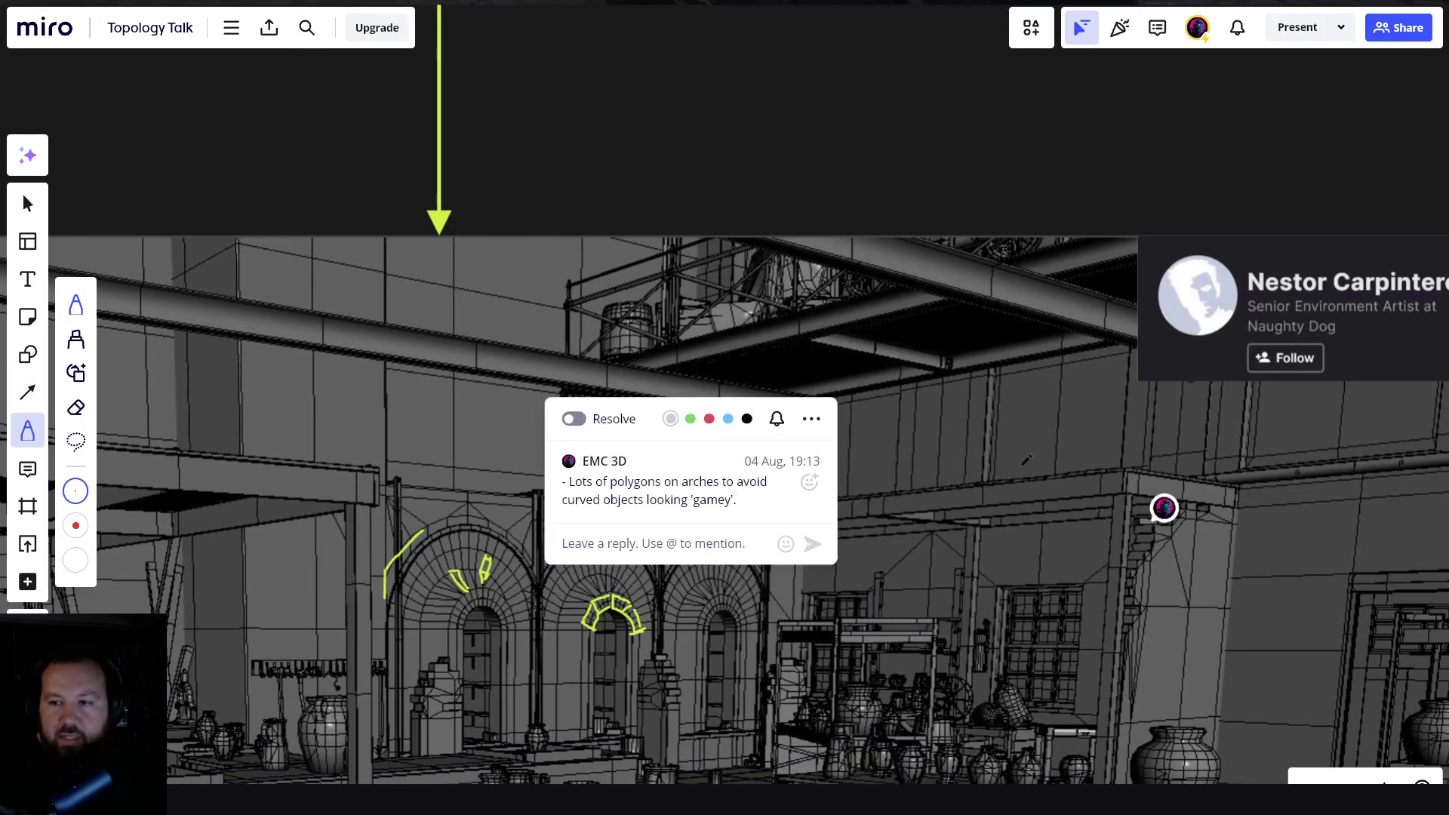
{"action": "left_click", "coordinate": [27, 204]}
{"action": "middle_click_drag", "start_coordinate": [1129, 501], "coordinate": [667, 405]}
{"action": "left_click", "coordinate": [694, 417]}
{"action": "middle_click_drag", "start_coordinate": [705, 449], "coordinate": [531, 431]}
{"action": "scroll", "coordinate": [503, 440], "scroll_direction": "up", "scroll_amount": 5}
{"action": "right_click_drag", "start_coordinate": [532, 432], "coordinate": [483, 423]}
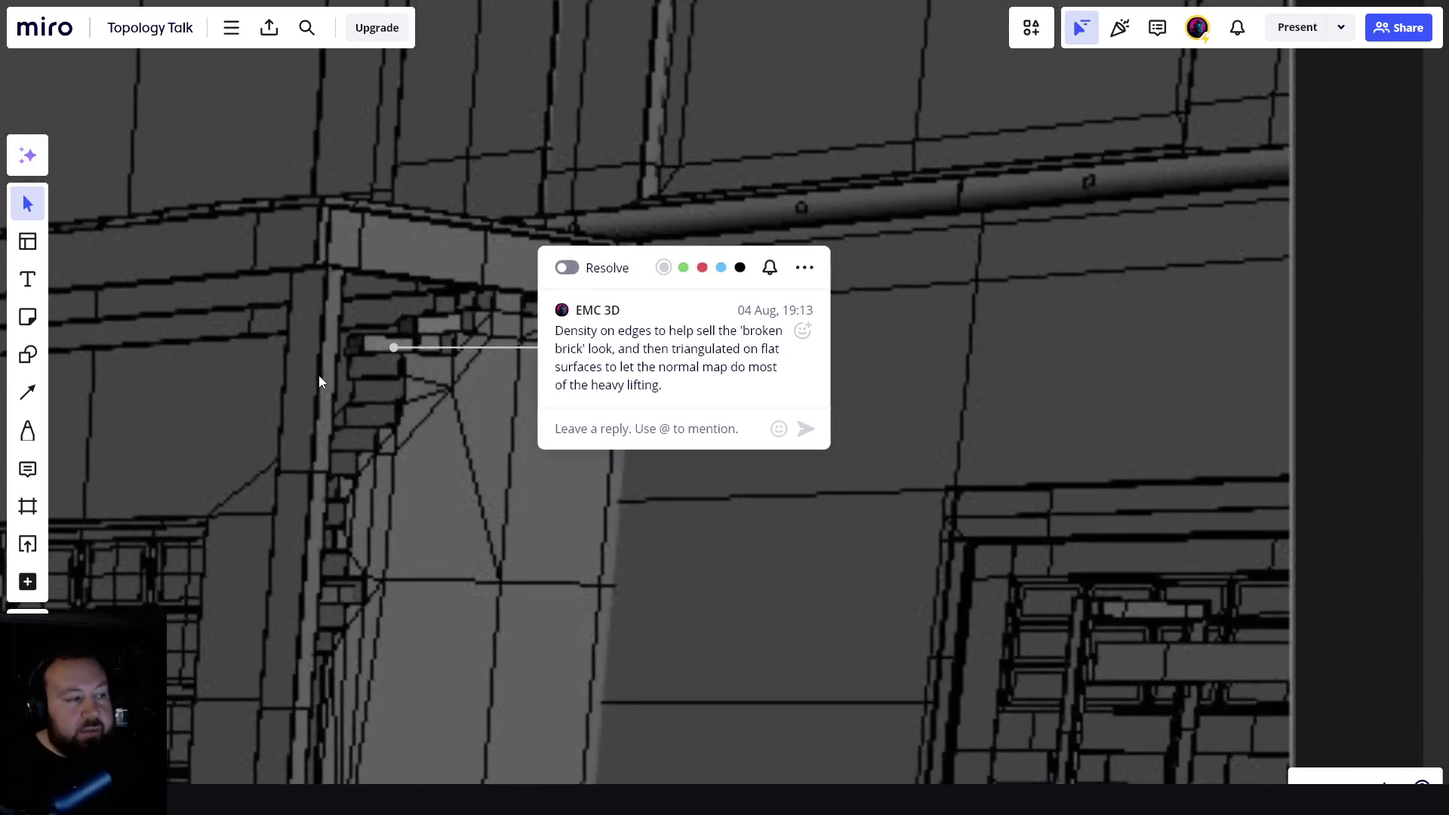
- Compare the broken brick pillar in the interior wireframe with the same pillar in the workshop render
{"action": "left_click", "coordinate": [28, 430]}
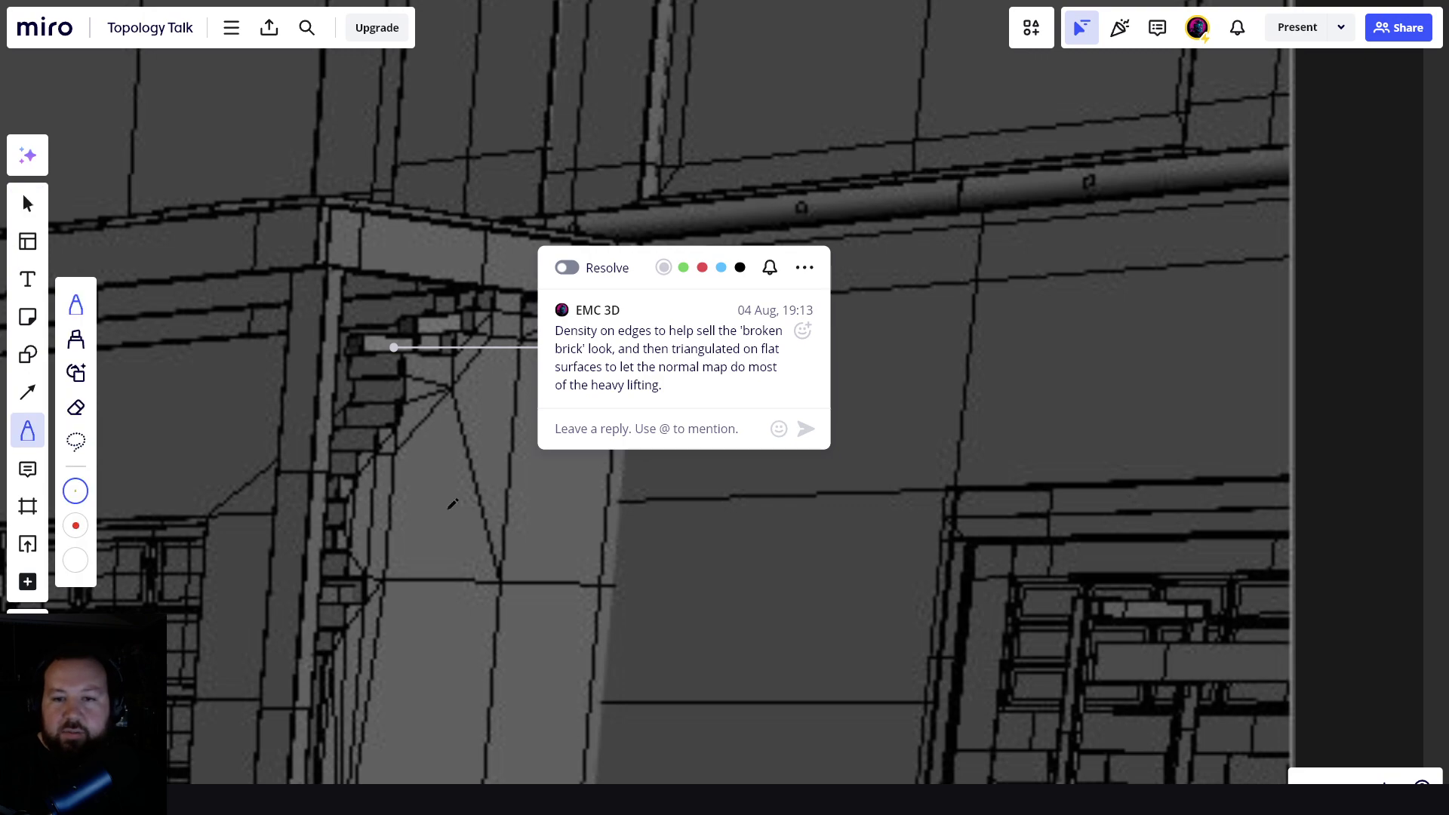
{"action": "scroll", "coordinate": [589, 631], "scroll_direction": "down", "scroll_amount": 2}
{"action": "middle_click_drag", "start_coordinate": [589, 637], "coordinate": [663, 216]}
{"action": "middle_click_drag", "start_coordinate": [647, 664], "coordinate": [764, 157]}
{"action": "scroll", "coordinate": [764, 157], "scroll_direction": "down", "scroll_amount": 2}
{"action": "middle_click_drag", "start_coordinate": [523, 651], "coordinate": [674, 426]}
{"action": "scroll", "coordinate": [675, 426], "scroll_direction": "up", "scroll_amount": 3}
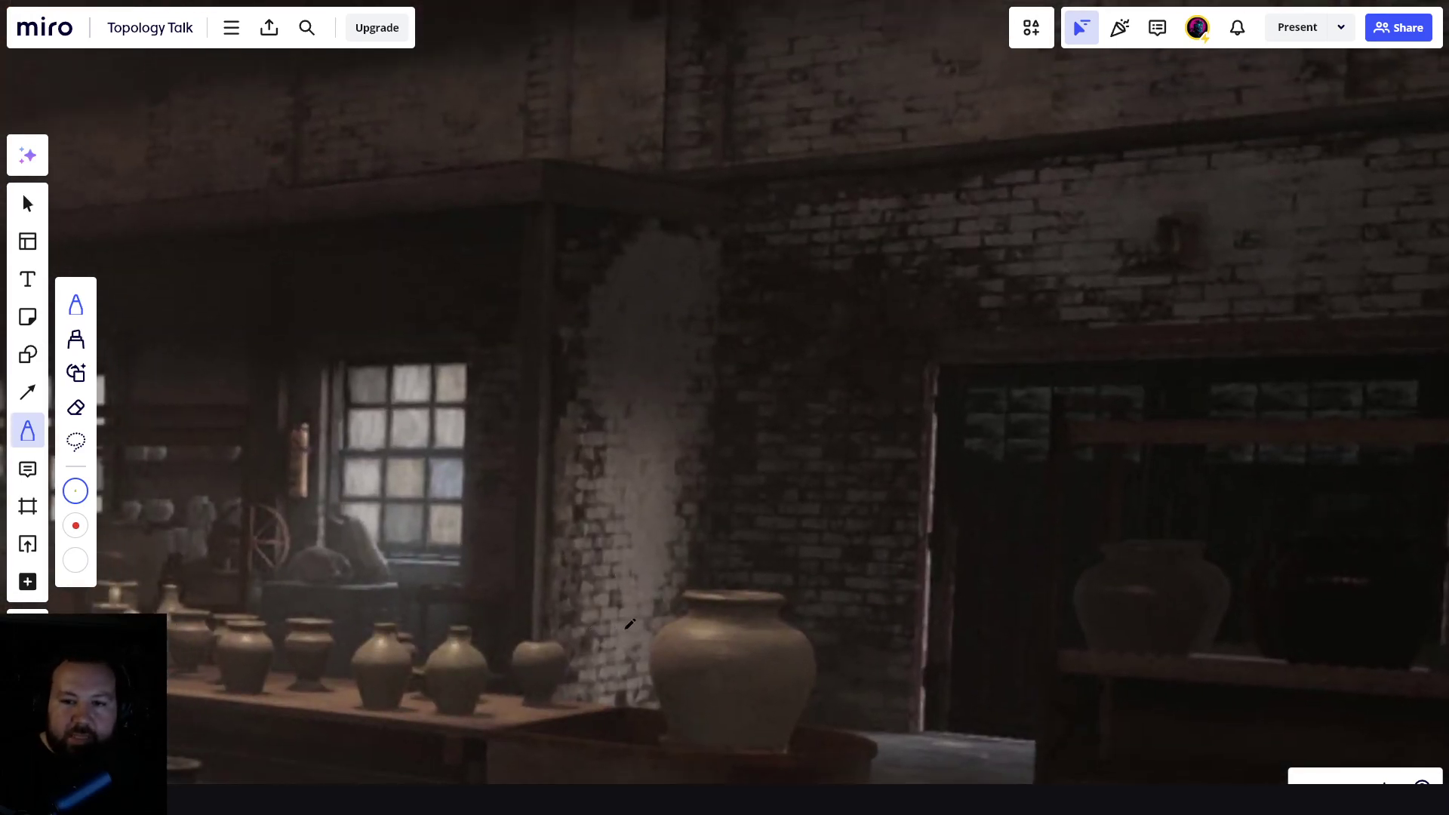
{"action": "middle_click_drag", "start_coordinate": [706, 413], "coordinate": [656, 758]}
{"action": "scroll", "coordinate": [696, 395], "scroll_direction": "down", "scroll_amount": 3}
{"action": "middle_click_drag", "start_coordinate": [697, 287], "coordinate": [697, 755]}
{"action": "middle_click_drag", "start_coordinate": [697, 98], "coordinate": [696, 463]}
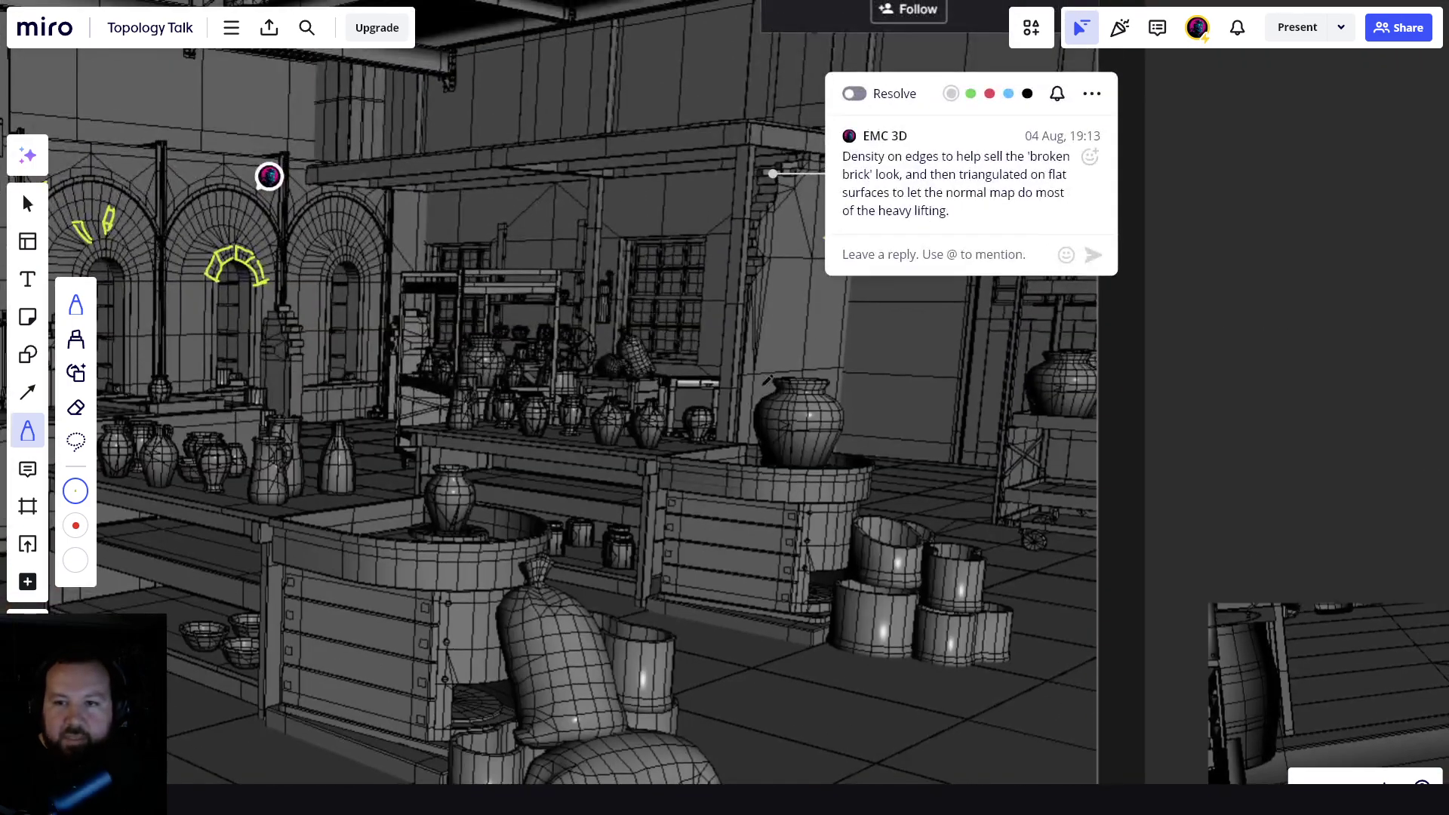
{"action": "middle_click_drag", "start_coordinate": [746, 562], "coordinate": [746, 144]}
{"action": "middle_click_drag", "start_coordinate": [710, 755], "coordinate": [736, 243]}
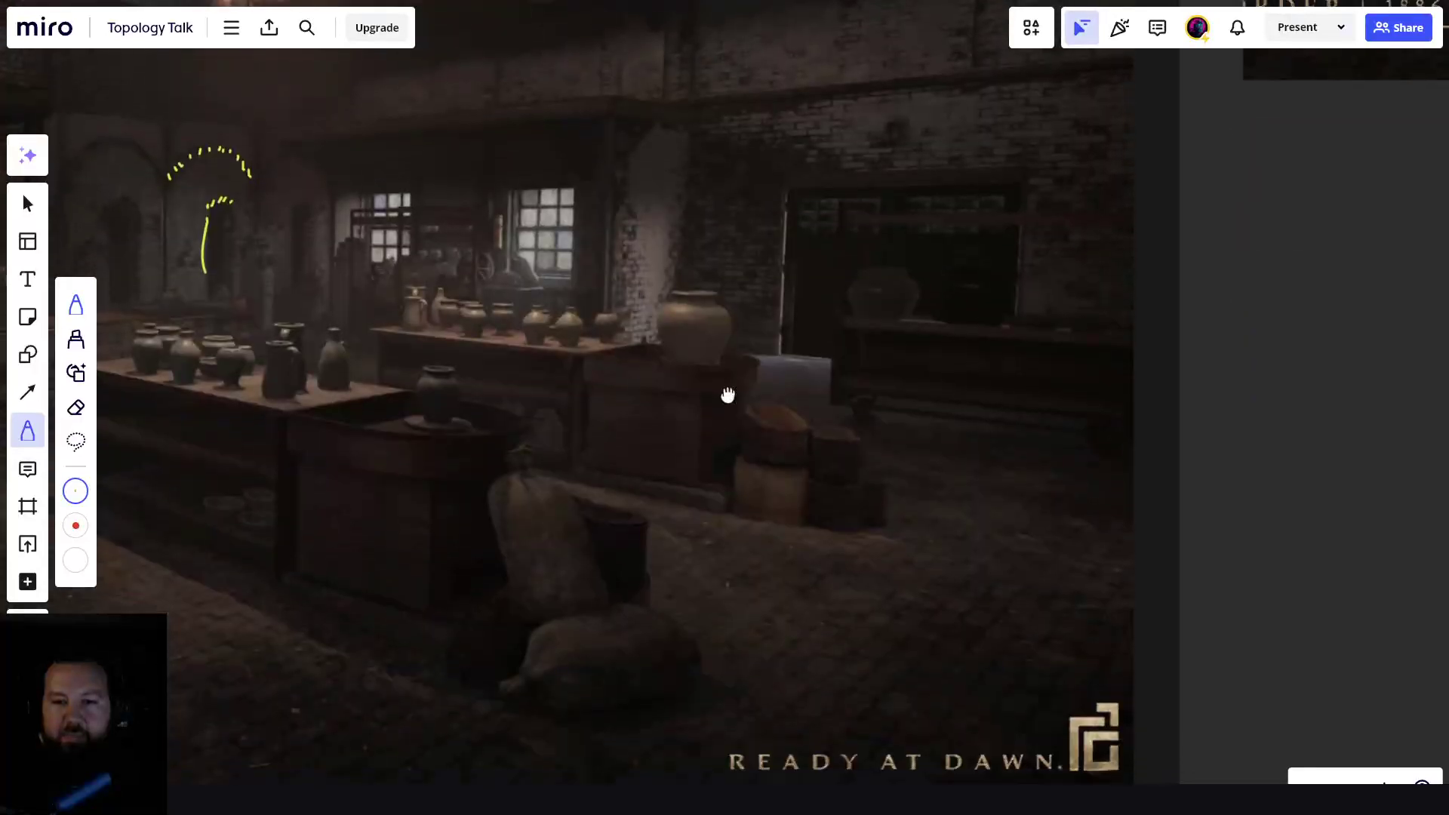
{"action": "mouse_move", "coordinate": [626, 45]}
{"action": "middle_mouse_down"}
{"action": "mouse_move", "coordinate": [728, 392]}
{"action": "mouse_move", "coordinate": [692, 365]}
{"action": "mouse_move", "coordinate": [653, 271]}
{"action": "middle_mouse_up"}
{"action": "scroll", "coordinate": [733, 460], "scroll_direction": "up", "scroll_amount": 3}
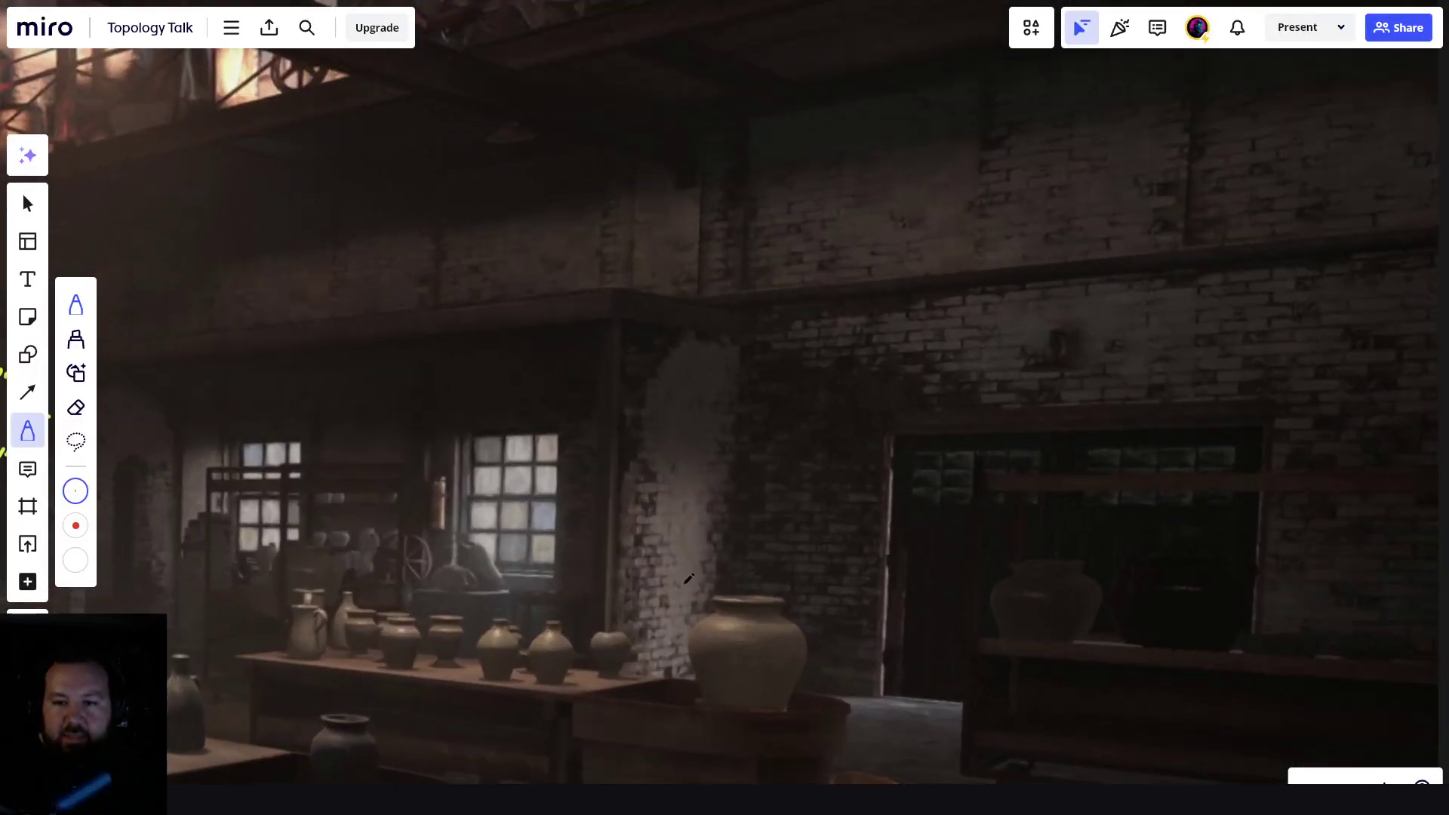
- Mark the brick rows along the pillar's broken edge in the render with short horizontal pen strokes
{"action": "left_click_drag", "start_coordinate": [653, 511], "coordinate": [673, 509]}
{"action": "left_click_drag", "start_coordinate": [642, 498], "coordinate": [684, 492]}
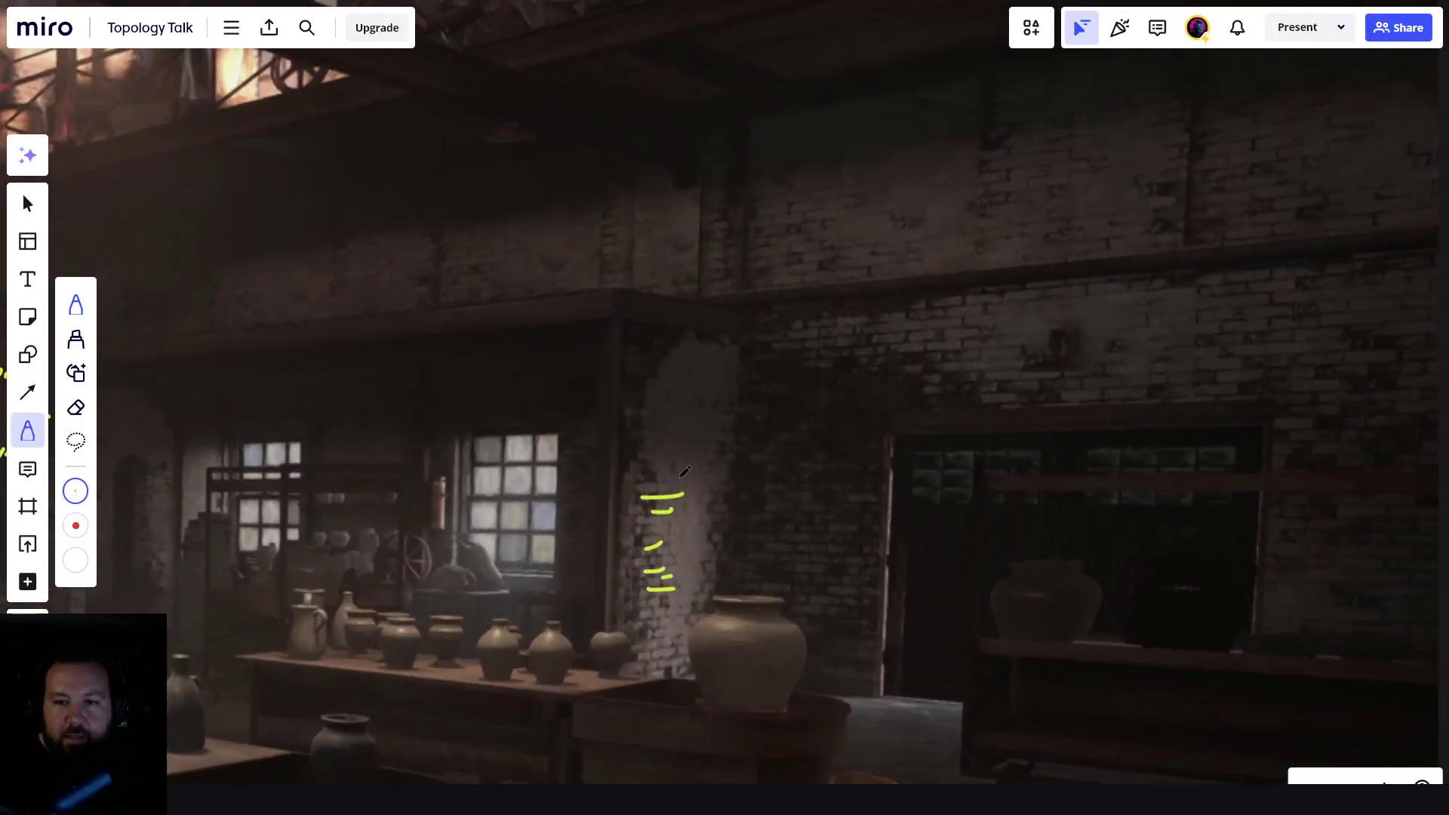
{"action": "left_click_drag", "start_coordinate": [656, 428], "coordinate": [679, 426]}
{"action": "left_click_drag", "start_coordinate": [647, 399], "coordinate": [691, 395]}
- Recheck the pillar in the wireframe and trace the jagged outer edge and inner boundary of its broken bricks in the render
{"action": "middle_click_drag", "start_coordinate": [729, 320], "coordinate": [691, 724]}
{"action": "middle_click_drag", "start_coordinate": [823, 174], "coordinate": [763, 624]}
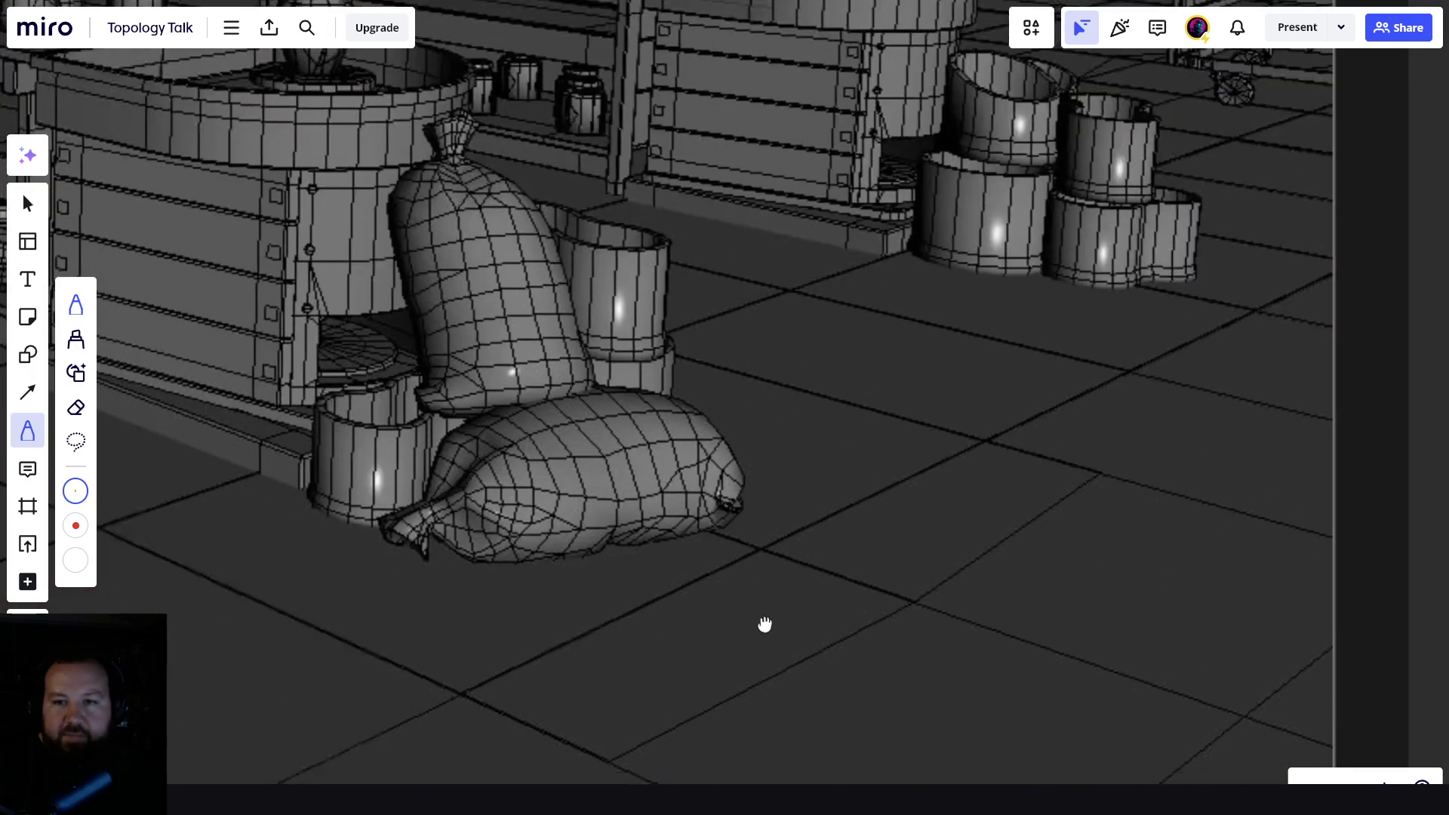
{"action": "middle_click_drag", "start_coordinate": [778, 297], "coordinate": [727, 666]}
{"action": "middle_click_drag", "start_coordinate": [821, 276], "coordinate": [777, 469]}
{"action": "middle_click_drag", "start_coordinate": [664, 755], "coordinate": [790, 227]}
{"action": "middle_click_drag", "start_coordinate": [658, 717], "coordinate": [647, 280]}
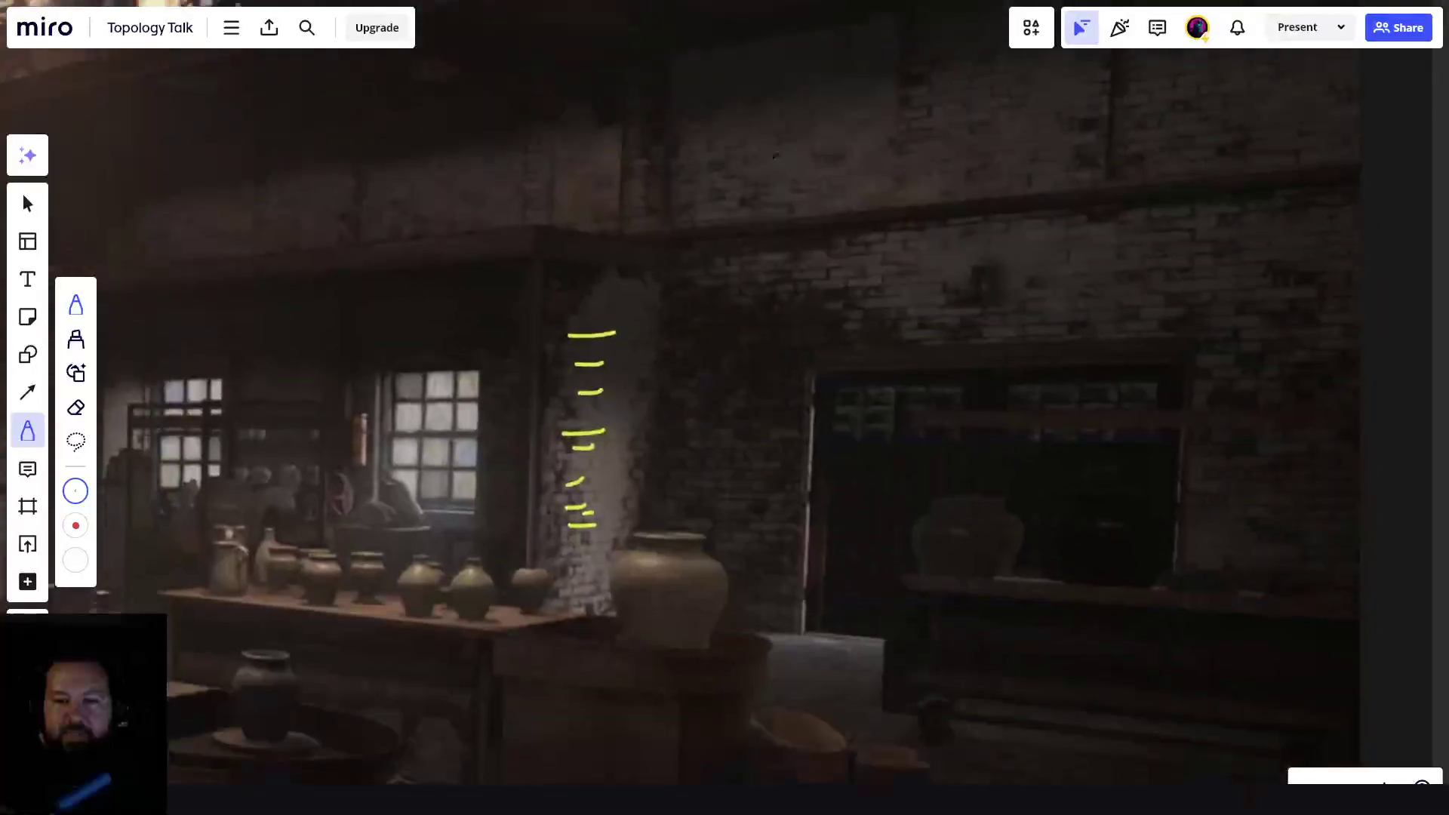
{"action": "mouse_move", "coordinate": [619, 219]}
{"action": "left_mouse_down"}
{"action": "mouse_move", "coordinate": [578, 392]}
{"action": "mouse_move", "coordinate": [603, 520]}
{"action": "mouse_move", "coordinate": [553, 487]}
{"action": "mouse_move", "coordinate": [556, 294]}
{"action": "mouse_move", "coordinate": [584, 225]}
{"action": "mouse_move", "coordinate": [677, 223]}
{"action": "left_mouse_up"}
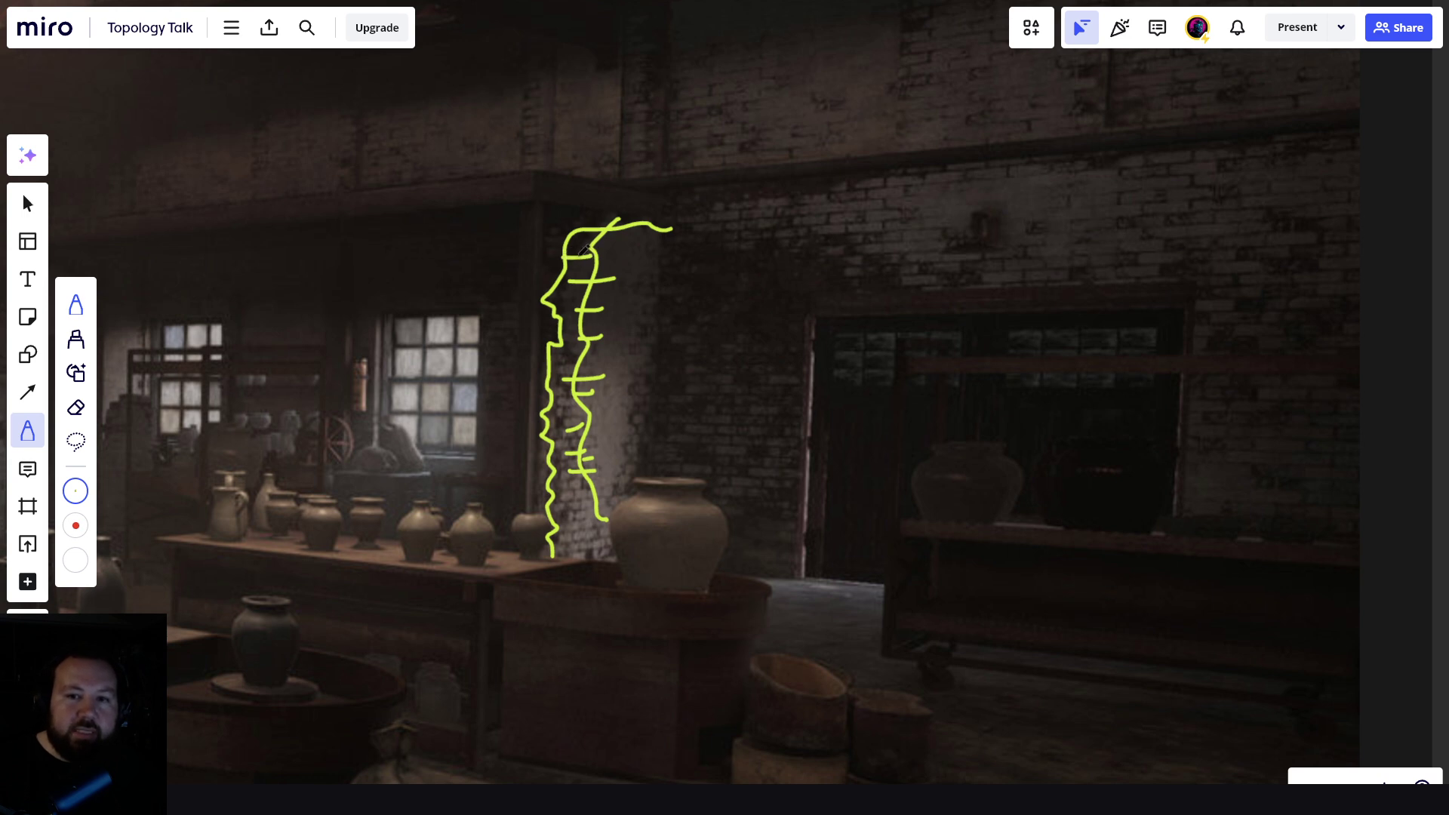
- Sketch a brick outline near the pillar's top and a zigzag stroke down between the traced edges to its base
{"action": "left_click_drag", "start_coordinate": [572, 266], "coordinate": [595, 249]}
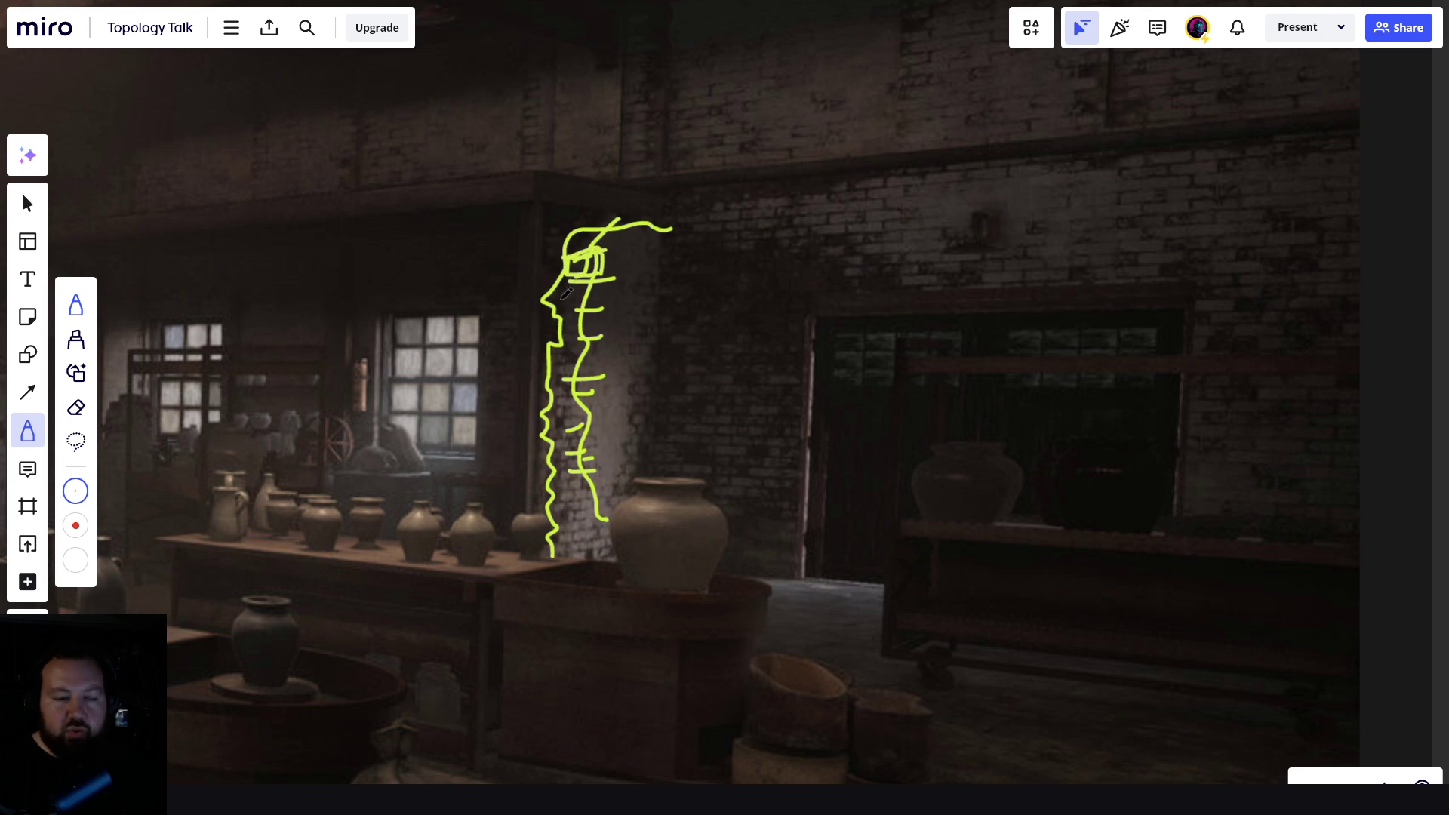
{"action": "scroll", "coordinate": [685, 329], "scroll_direction": "up", "scroll_amount": 2}
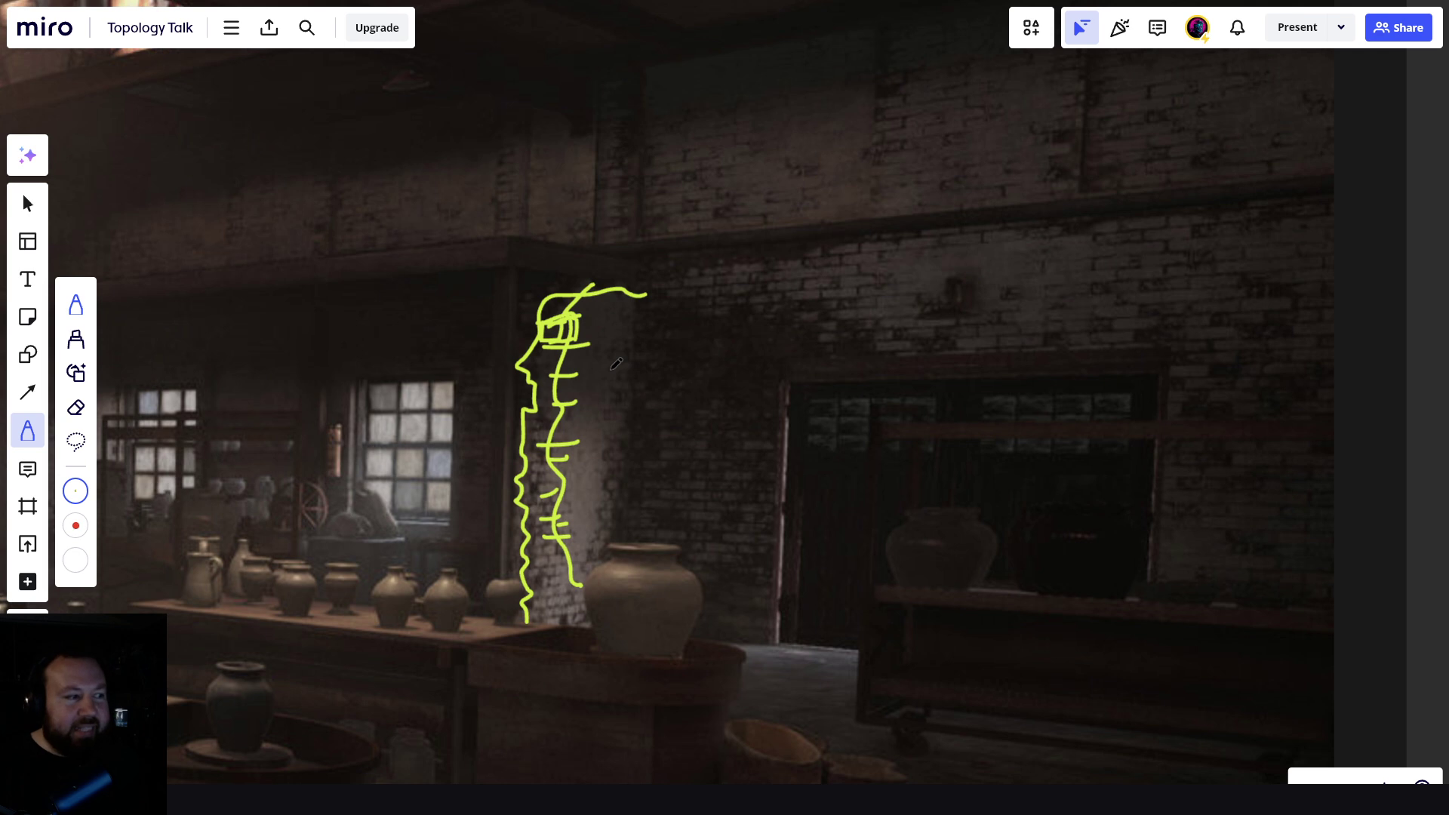
{"action": "mouse_move", "coordinate": [534, 355]}
{"action": "left_mouse_down"}
{"action": "mouse_move", "coordinate": [554, 377]}
{"action": "mouse_move", "coordinate": [537, 411]}
{"action": "mouse_move", "coordinate": [557, 554]}
{"action": "mouse_move", "coordinate": [525, 630]}
{"action": "mouse_move", "coordinate": [547, 615]}
{"action": "left_mouse_up"}
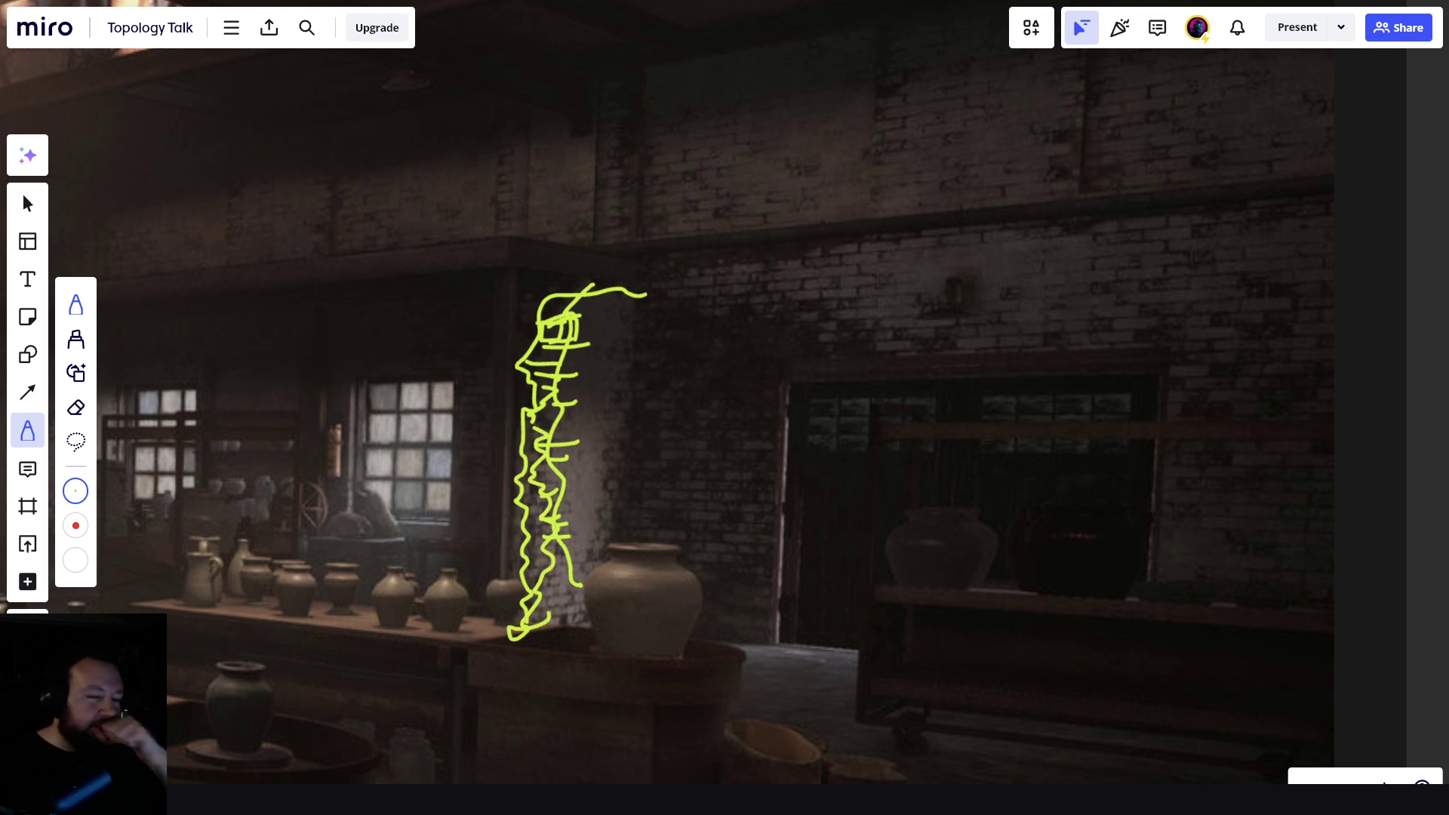
- Compare the workshop render with the interior wireframe above it
{"action": "scroll", "coordinate": [569, 313], "scroll_direction": "down", "scroll_amount": 3}
{"action": "scroll", "coordinate": [569, 314], "scroll_direction": "down", "scroll_amount": 1}
{"action": "middle_click_drag", "start_coordinate": [569, 314], "coordinate": [579, 623]}
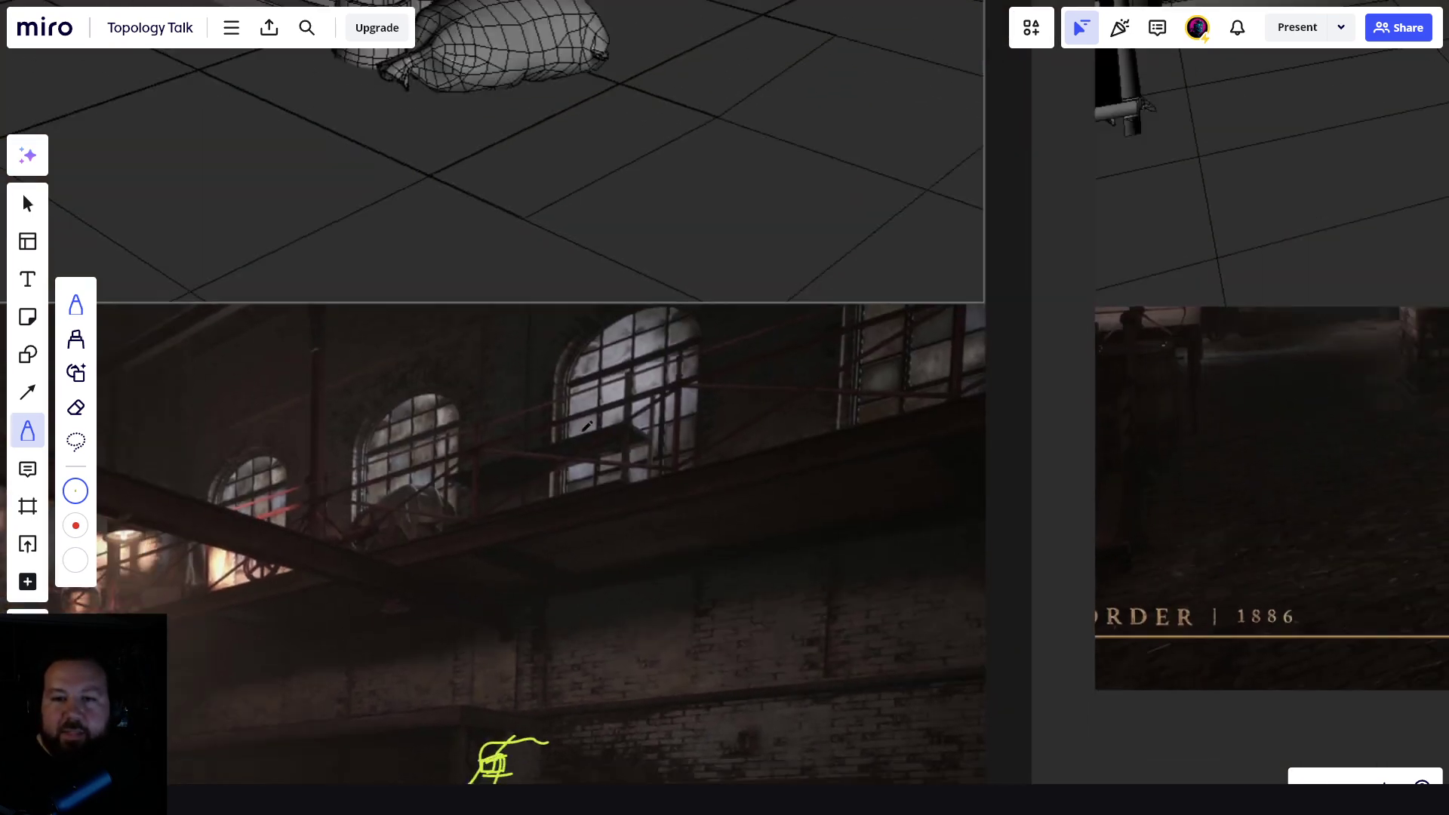
{"action": "scroll", "coordinate": [602, 408], "scroll_direction": "down", "scroll_amount": 1}
{"action": "middle_click_drag", "start_coordinate": [601, 408], "coordinate": [601, 507]}
{"action": "middle_click_drag", "start_coordinate": [592, 209], "coordinate": [602, 680]}
{"action": "scroll", "coordinate": [519, 451], "scroll_direction": "up", "scroll_amount": 5}
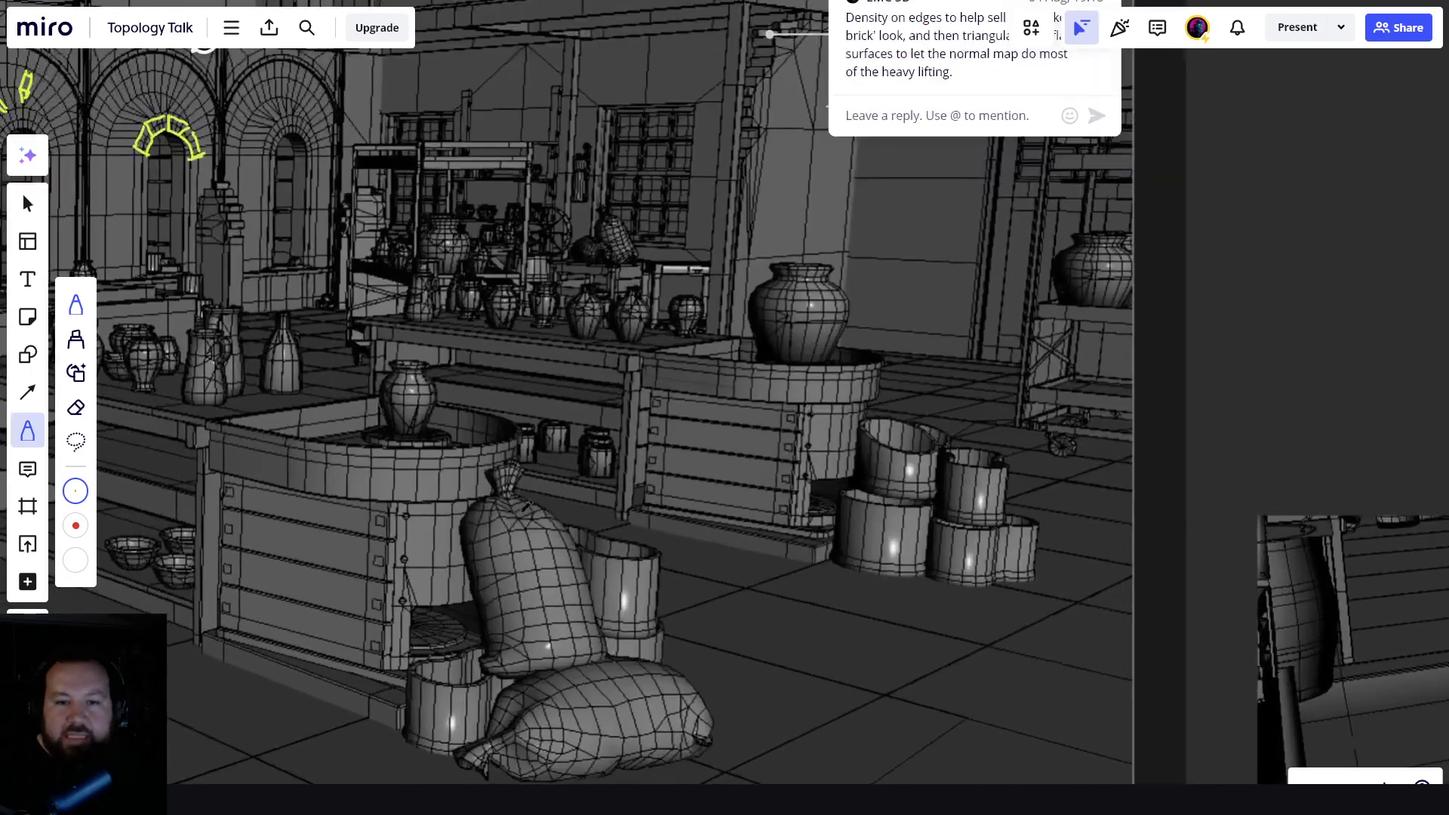
{"action": "scroll", "coordinate": [606, 397], "scroll_direction": "down", "scroll_amount": 5}
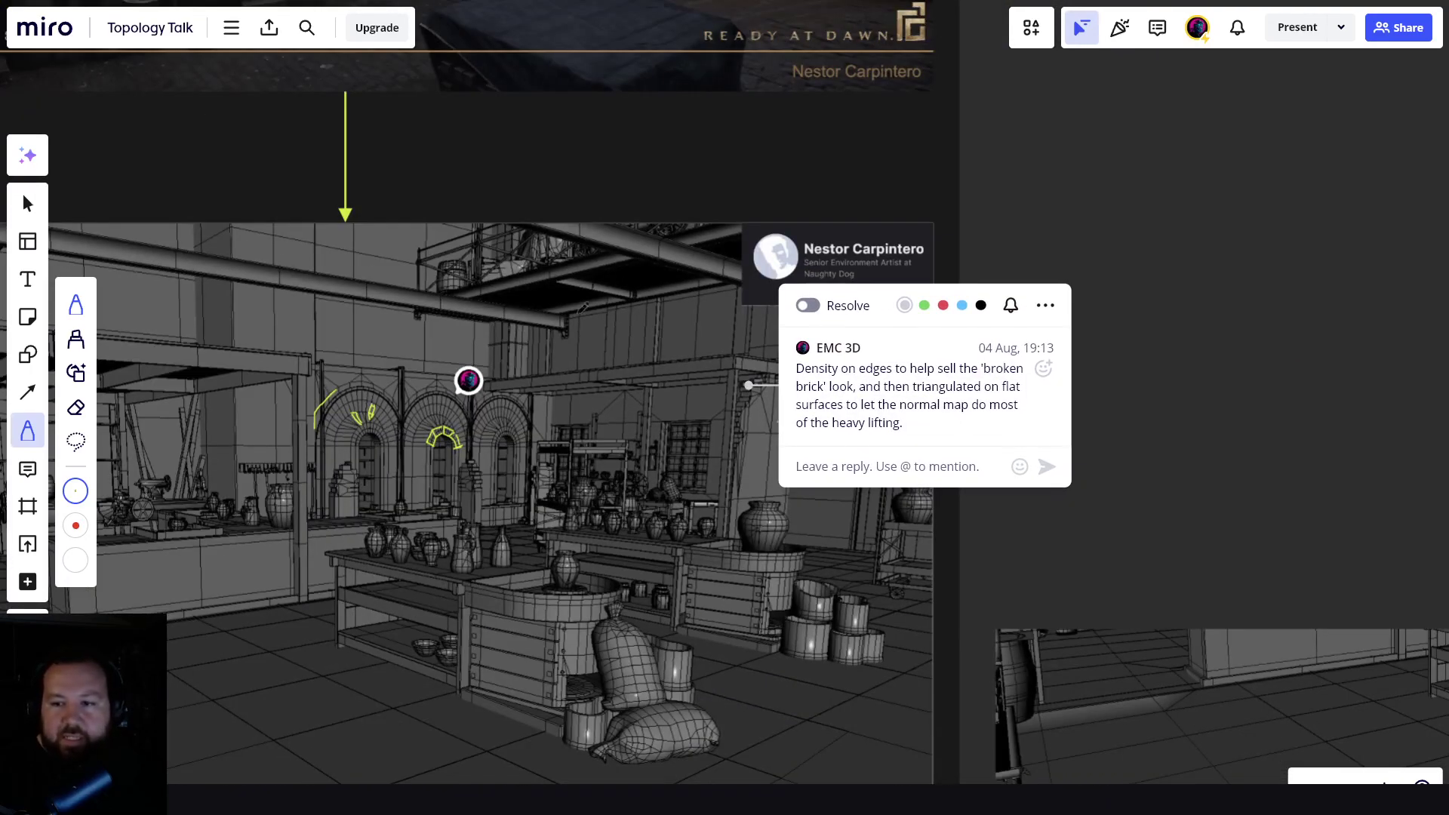
- Circle three floor-grid vertices in the cropped floor wireframe linked to the Vertex painting note
{"action": "mouse_move", "coordinate": [951, 504]}
{"action": "middle_mouse_down"}
{"action": "mouse_move", "coordinate": [758, 483]}
{"action": "mouse_move", "coordinate": [290, 204]}
{"action": "middle_mouse_up"}
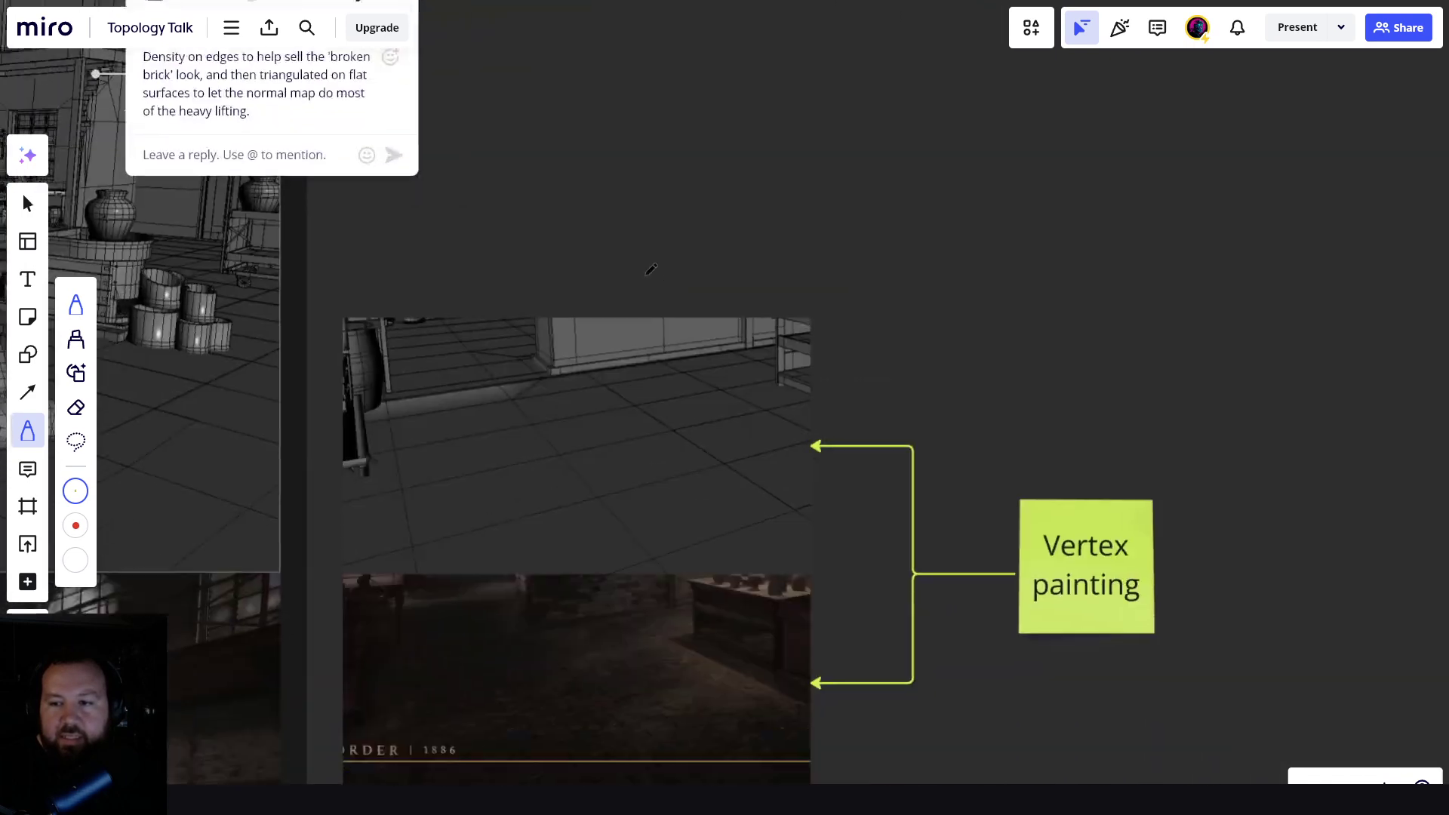
{"action": "middle_click_drag", "start_coordinate": [647, 269], "coordinate": [517, 109]}
{"action": "scroll", "coordinate": [626, 410], "scroll_direction": "up", "scroll_amount": 3}
{"action": "middle_click_drag", "start_coordinate": [640, 409], "coordinate": [852, 446]}
{"action": "mouse_move", "coordinate": [575, 317]}
{"action": "left_mouse_down"}
{"action": "mouse_move", "coordinate": [593, 309]}
{"action": "mouse_move", "coordinate": [564, 319]}
{"action": "left_mouse_up"}
{"action": "left_click_drag", "start_coordinate": [781, 272], "coordinate": [765, 268]}
{"action": "left_click_drag", "start_coordinate": [700, 221], "coordinate": [697, 227]}
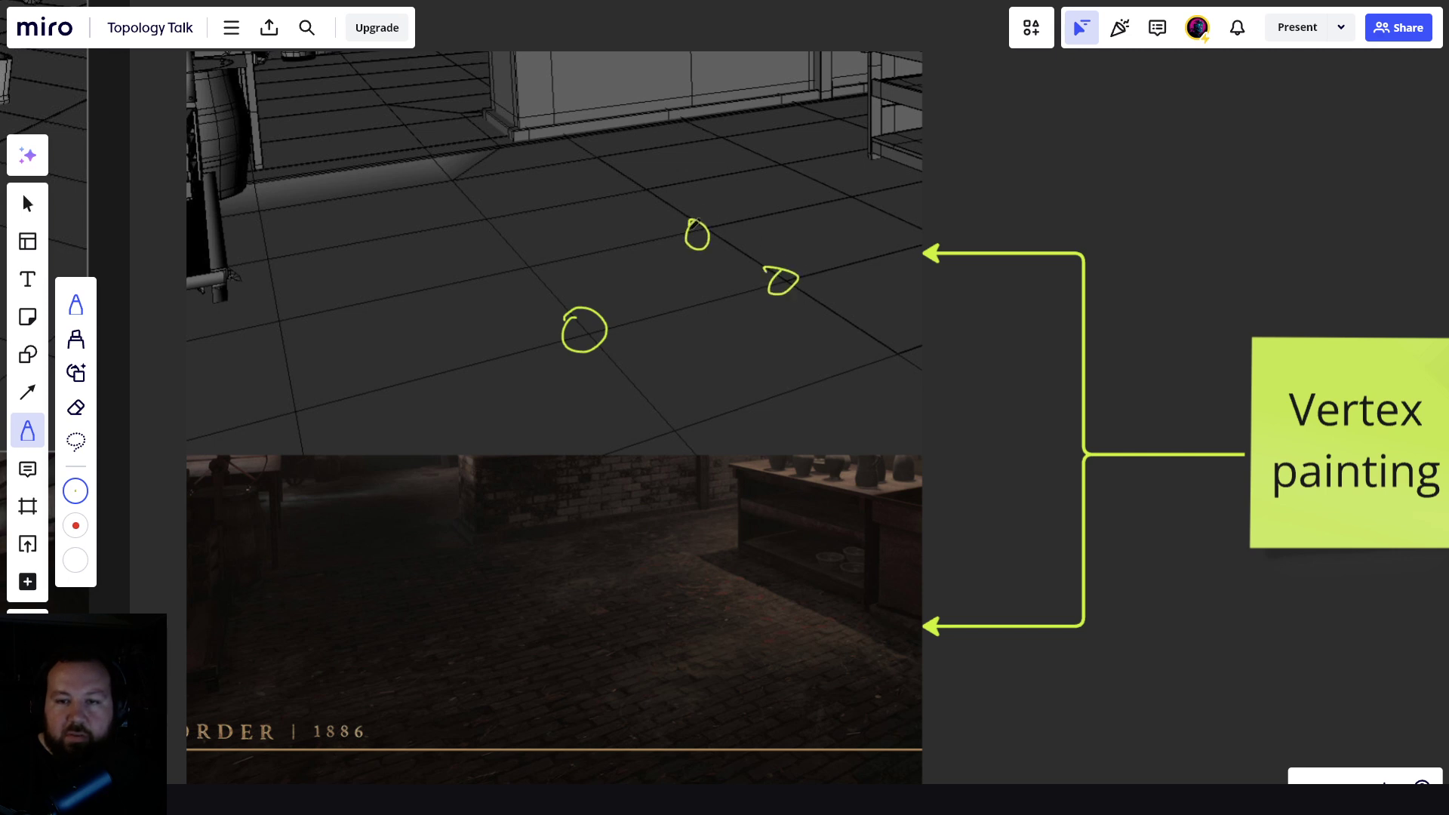
- Draw a long narrow loop between two floor vertices in the cropped wireframe and trace a winding patch boundary on the rendered brick floor
{"action": "scroll", "coordinate": [508, 314], "scroll_direction": "left", "scroll_amount": 2}
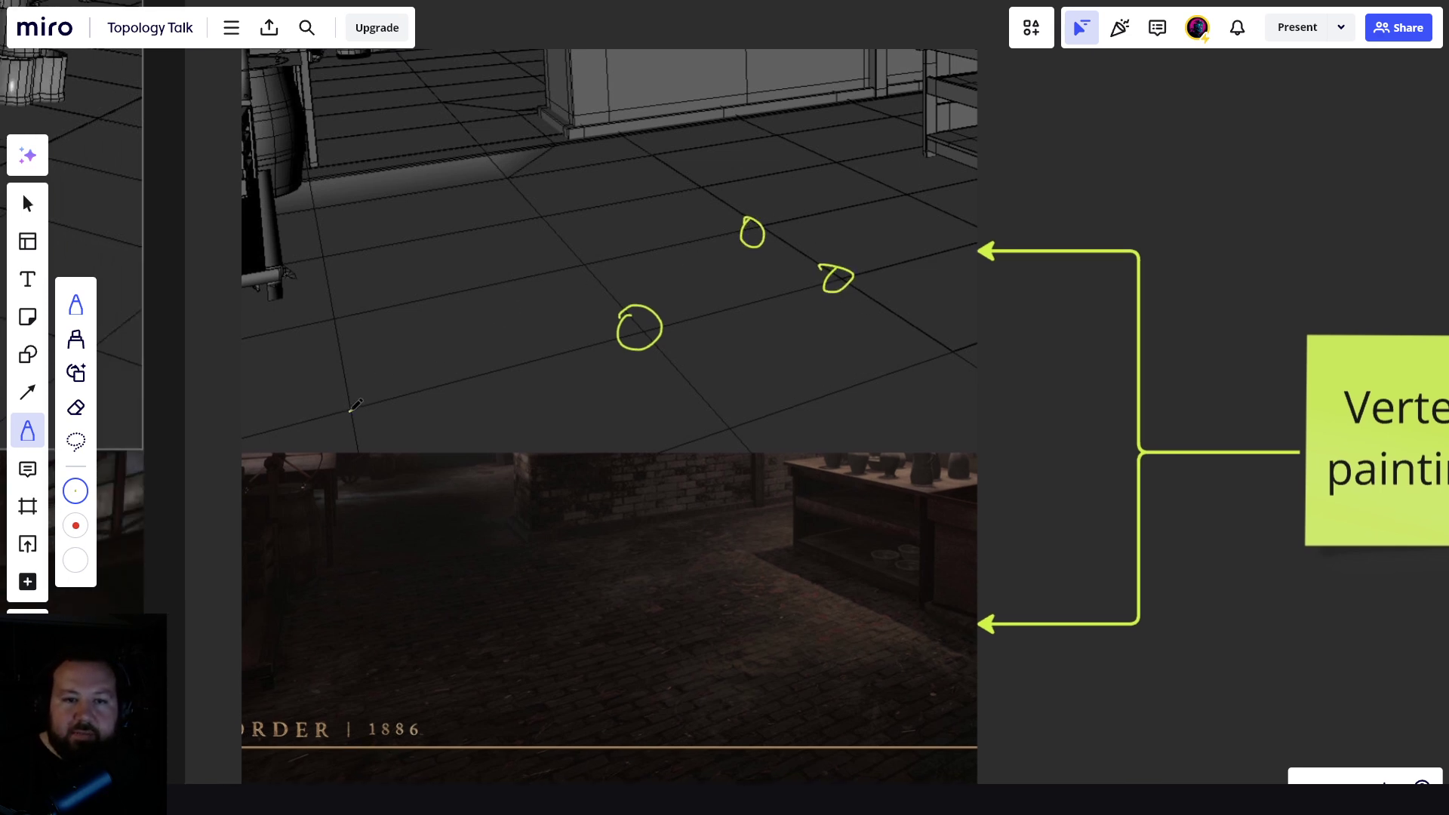
{"action": "mouse_move", "coordinate": [355, 405]}
{"action": "left_mouse_down"}
{"action": "mouse_move", "coordinate": [463, 323]}
{"action": "mouse_move", "coordinate": [589, 259]}
{"action": "mouse_move", "coordinate": [374, 409]}
{"action": "left_mouse_up"}
{"action": "scroll", "coordinate": [500, 397], "scroll_direction": "down", "scroll_amount": 3}
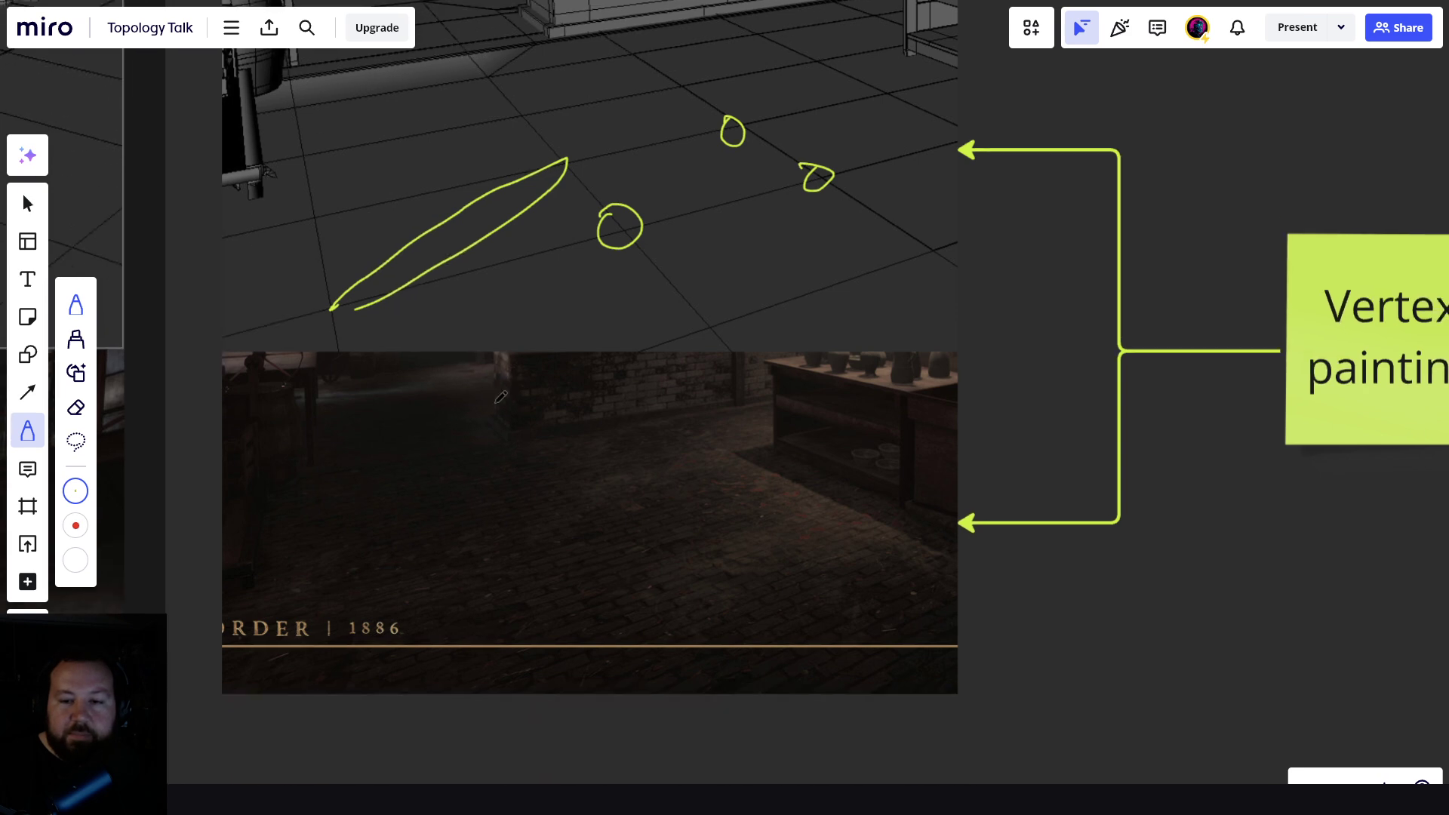
{"action": "scroll", "coordinate": [744, 543], "scroll_direction": "up", "scroll_amount": 3}
{"action": "scroll", "coordinate": [744, 543], "scroll_direction": "down", "scroll_amount": 1}
{"action": "mouse_move", "coordinate": [943, 527]}
{"action": "left_mouse_down"}
{"action": "mouse_move", "coordinate": [696, 596]}
{"action": "mouse_move", "coordinate": [654, 528]}
{"action": "mouse_move", "coordinate": [726, 487]}
{"action": "mouse_move", "coordinate": [534, 451]}
{"action": "mouse_move", "coordinate": [648, 367]}
{"action": "mouse_move", "coordinate": [727, 356]}
{"action": "left_mouse_up"}
{"action": "scroll", "coordinate": [741, 424], "scroll_direction": "down", "scroll_amount": 3}
{"action": "middle_click_drag", "start_coordinate": [738, 427], "coordinate": [679, 591]}
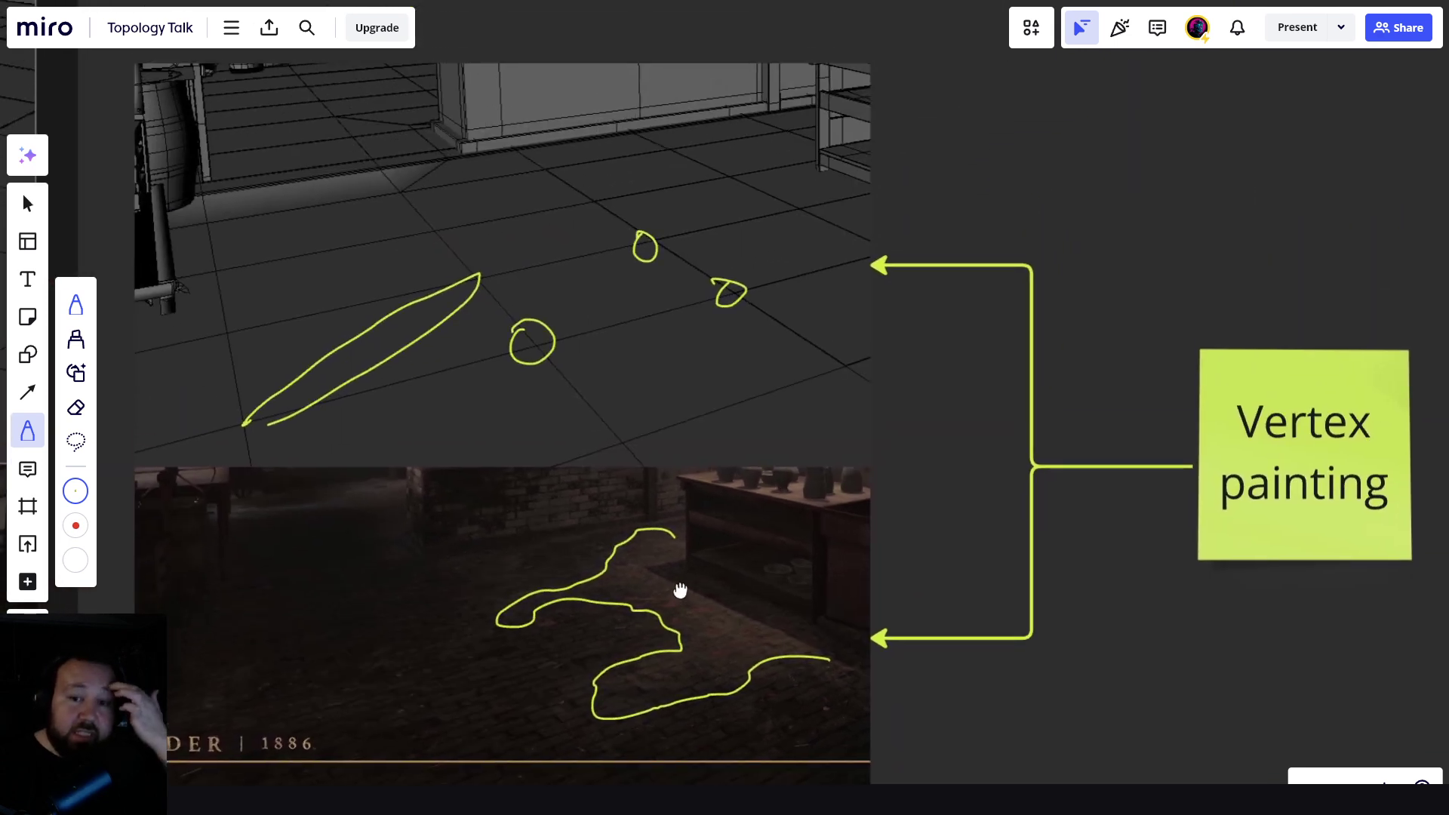
{"action": "scroll", "coordinate": [679, 577], "scroll_direction": "down", "scroll_amount": 2}
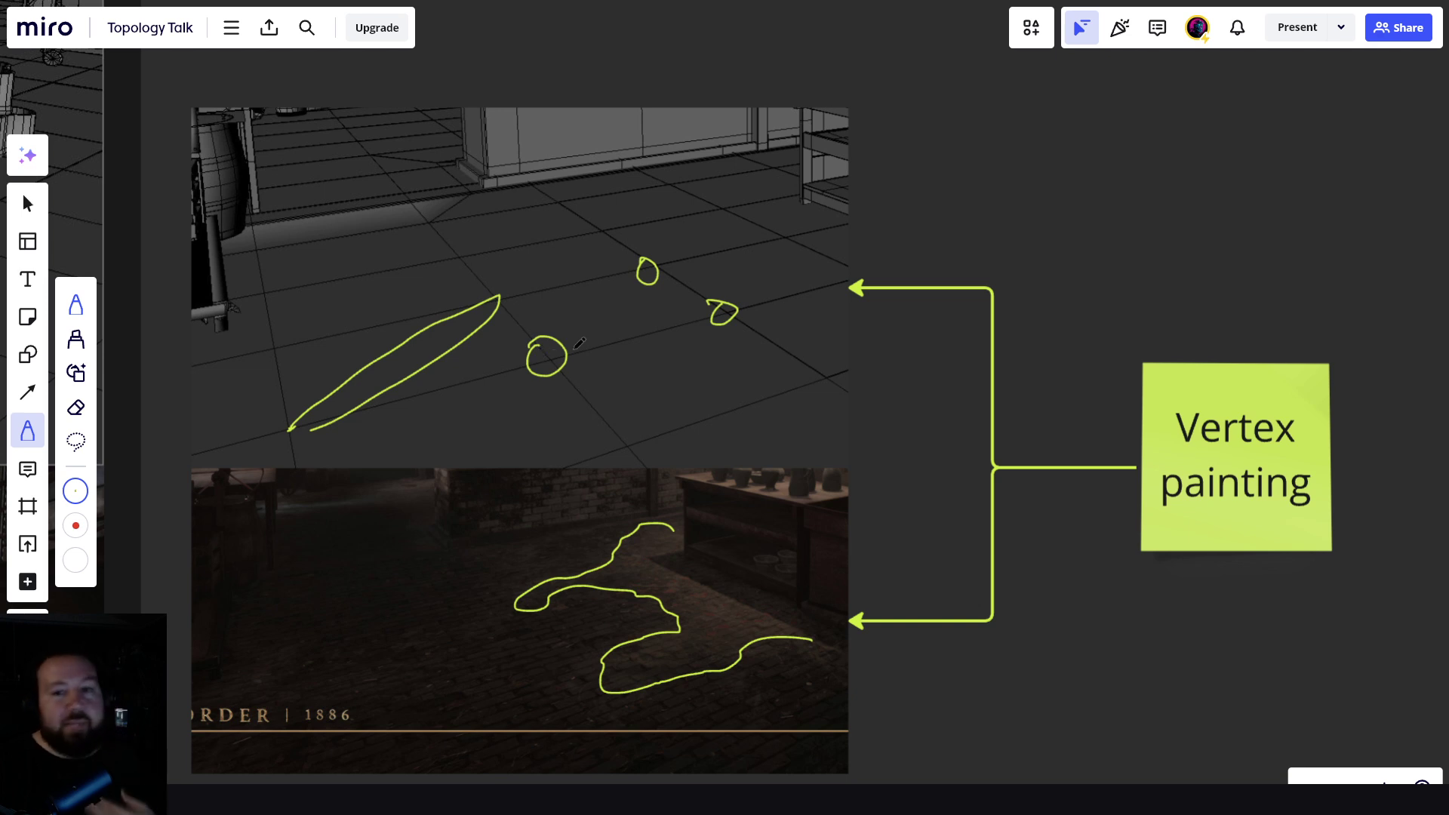
- Circle the vertices along the base of the wall and around its corner in the cropped floor wireframe
{"action": "middle_click_drag", "start_coordinate": [583, 324], "coordinate": [587, 521]}
{"action": "scroll", "coordinate": [587, 521], "scroll_direction": "up", "scroll_amount": 3}
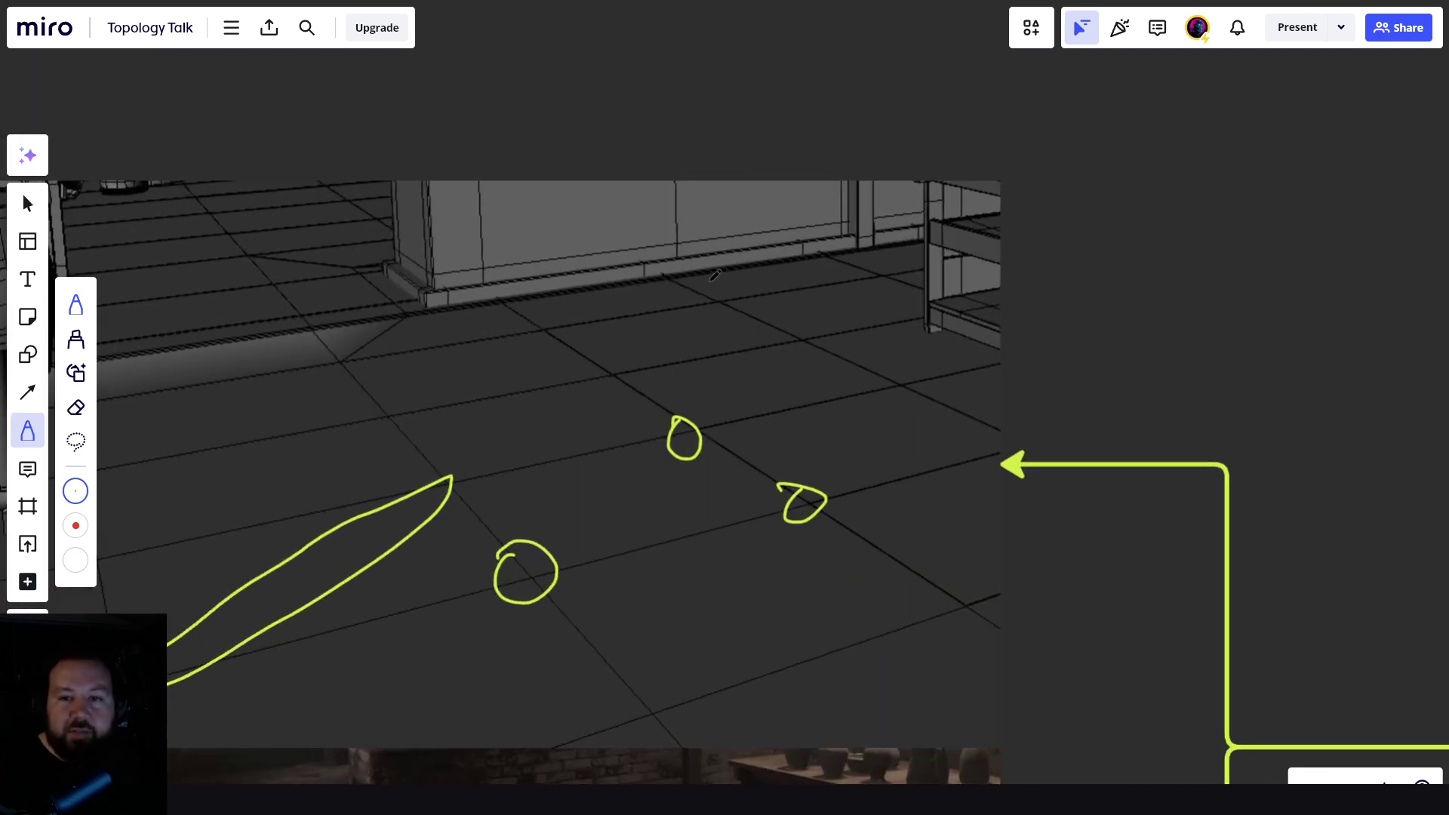
{"action": "left_click_drag", "start_coordinate": [678, 282], "coordinate": [661, 281]}
{"action": "left_click_drag", "start_coordinate": [441, 309], "coordinate": [423, 293]}
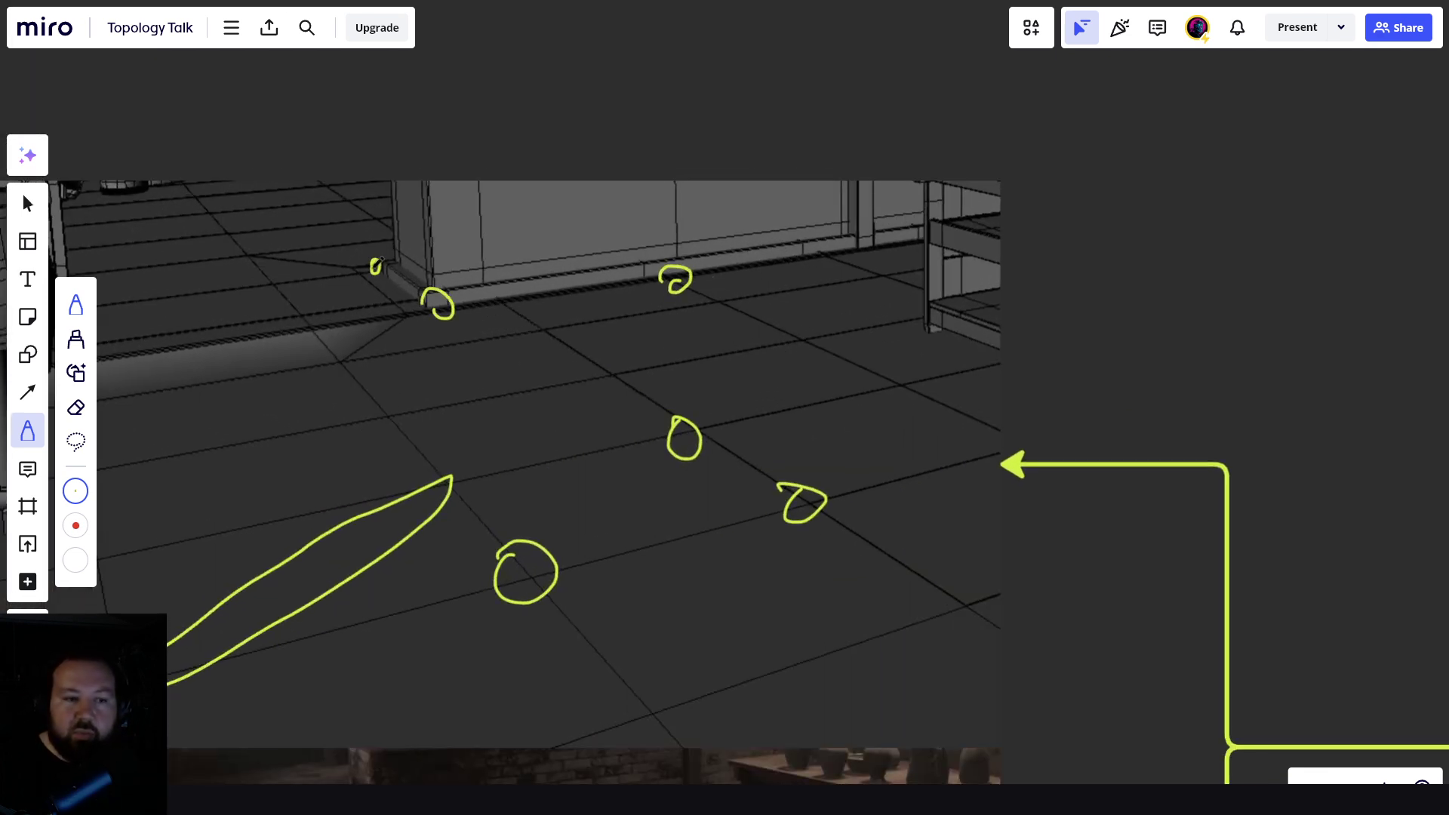
- Sketch small brick-shaped outlines near the wall corner and a narrow loop beside the winding boundary on the rendered floor
{"action": "scroll", "coordinate": [571, 396], "scroll_direction": "down", "scroll_amount": 6}
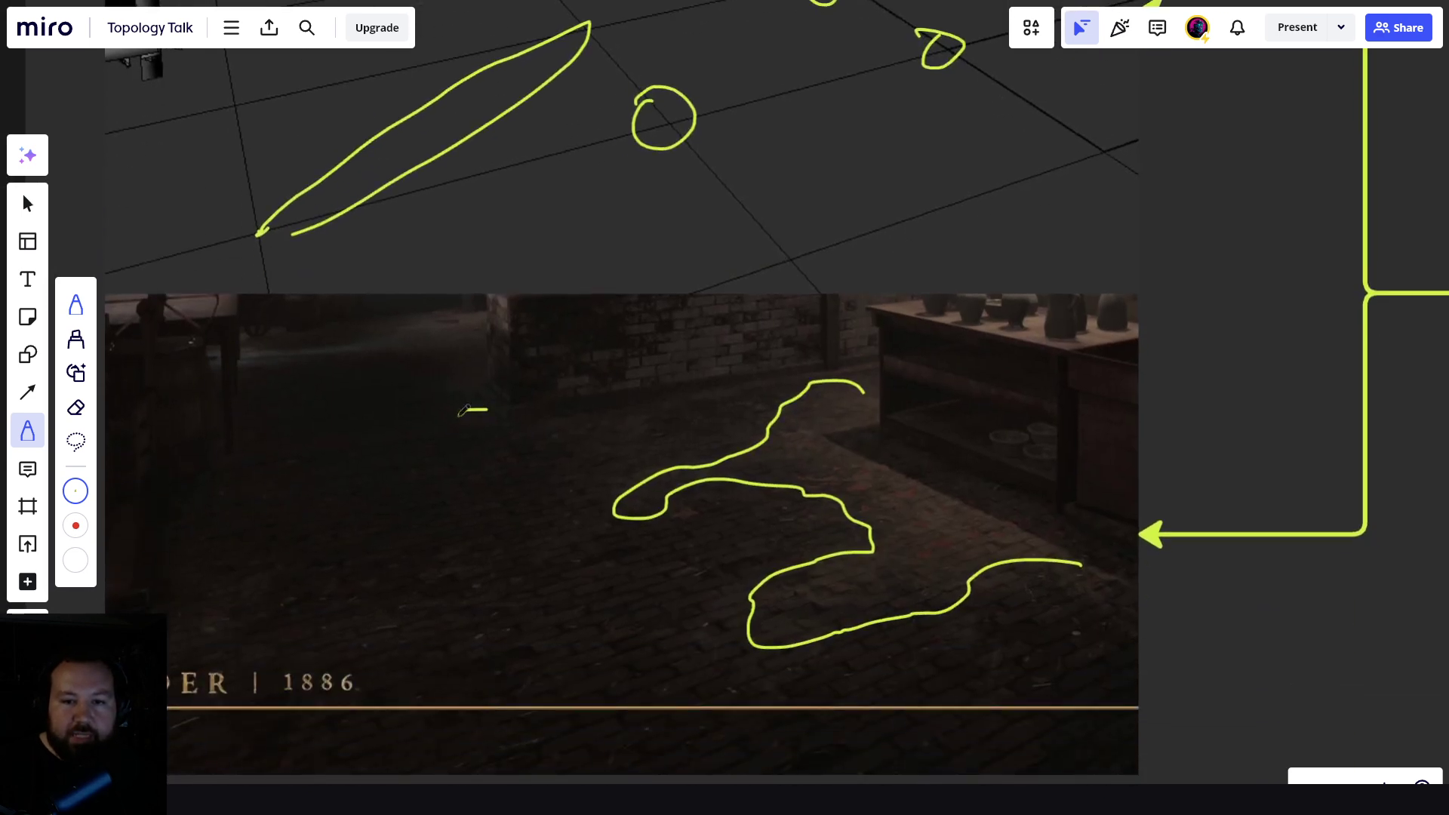
{"action": "mouse_move", "coordinate": [460, 413]}
{"action": "left_mouse_down"}
{"action": "mouse_move", "coordinate": [499, 419]}
{"action": "mouse_move", "coordinate": [445, 389]}
{"action": "mouse_move", "coordinate": [505, 385]}
{"action": "left_mouse_up"}
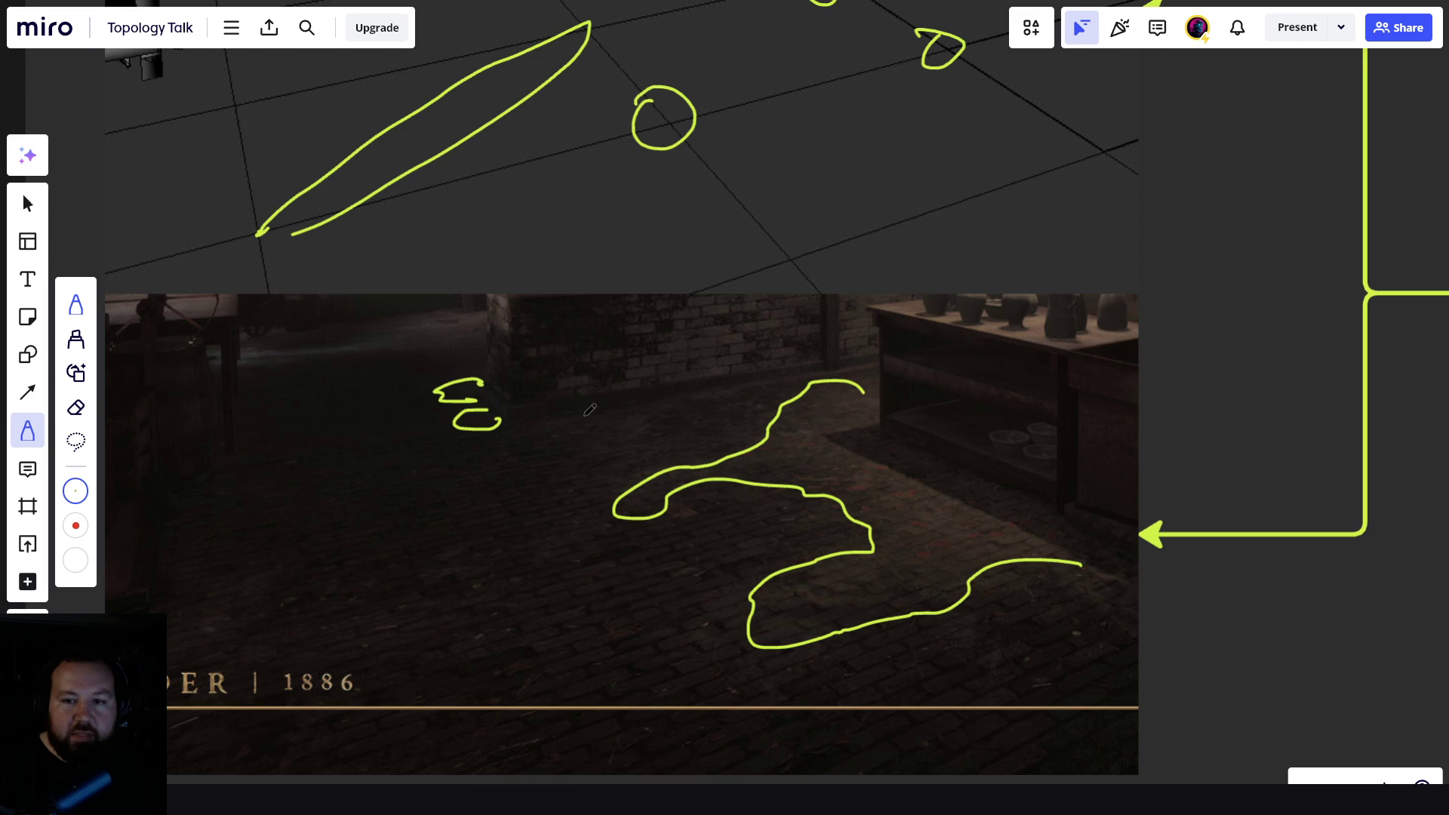
{"action": "mouse_move", "coordinate": [720, 389]}
{"action": "left_mouse_down"}
{"action": "mouse_move", "coordinate": [770, 386]}
{"action": "mouse_move", "coordinate": [677, 405]}
{"action": "left_mouse_up"}
{"action": "scroll", "coordinate": [664, 520], "scroll_direction": "down", "scroll_amount": 3}
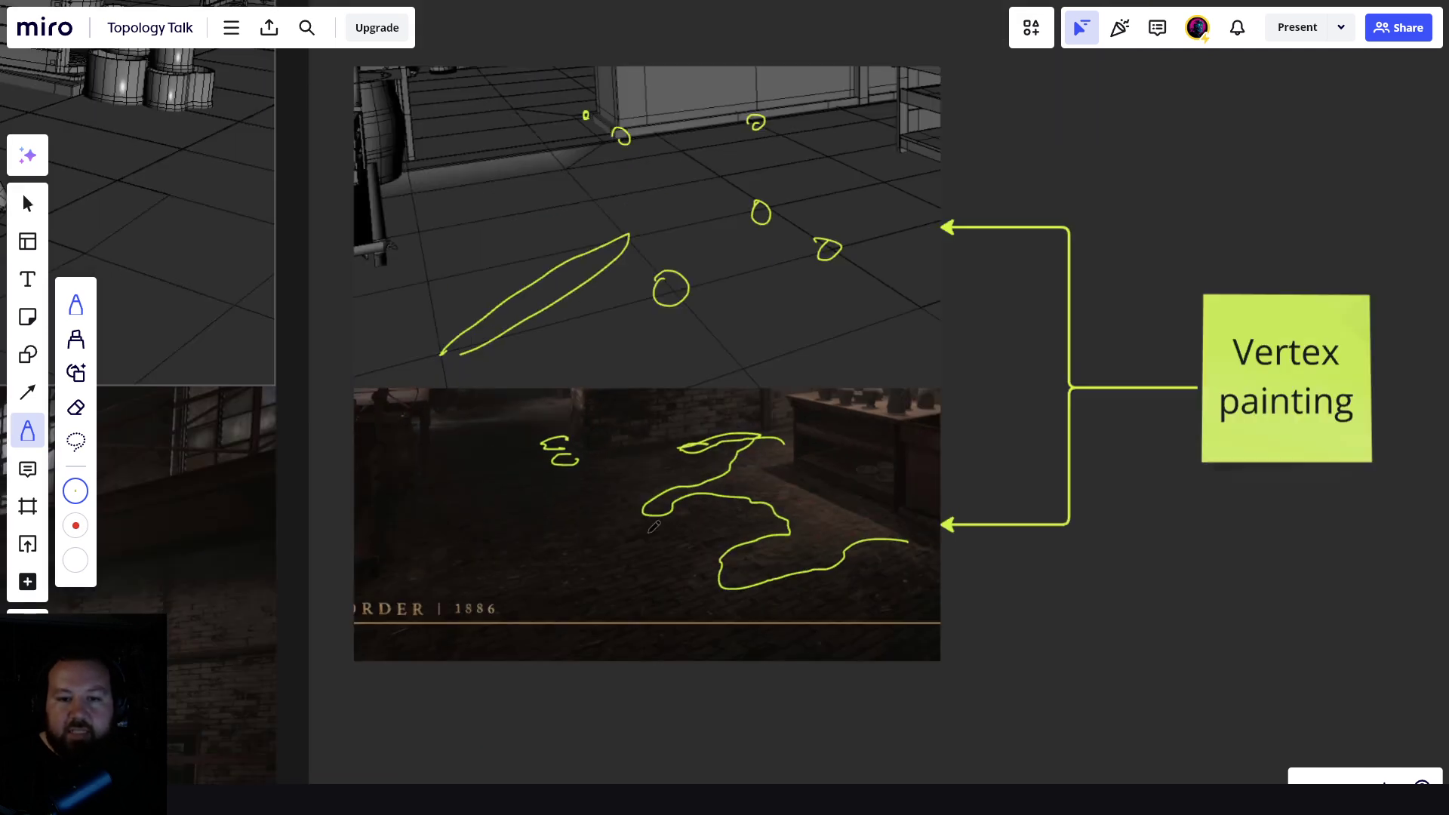
{"action": "scroll", "coordinate": [595, 498], "scroll_direction": "down", "scroll_amount": 3}
{"action": "scroll", "coordinate": [835, 434], "scroll_direction": "down", "scroll_amount": 5}
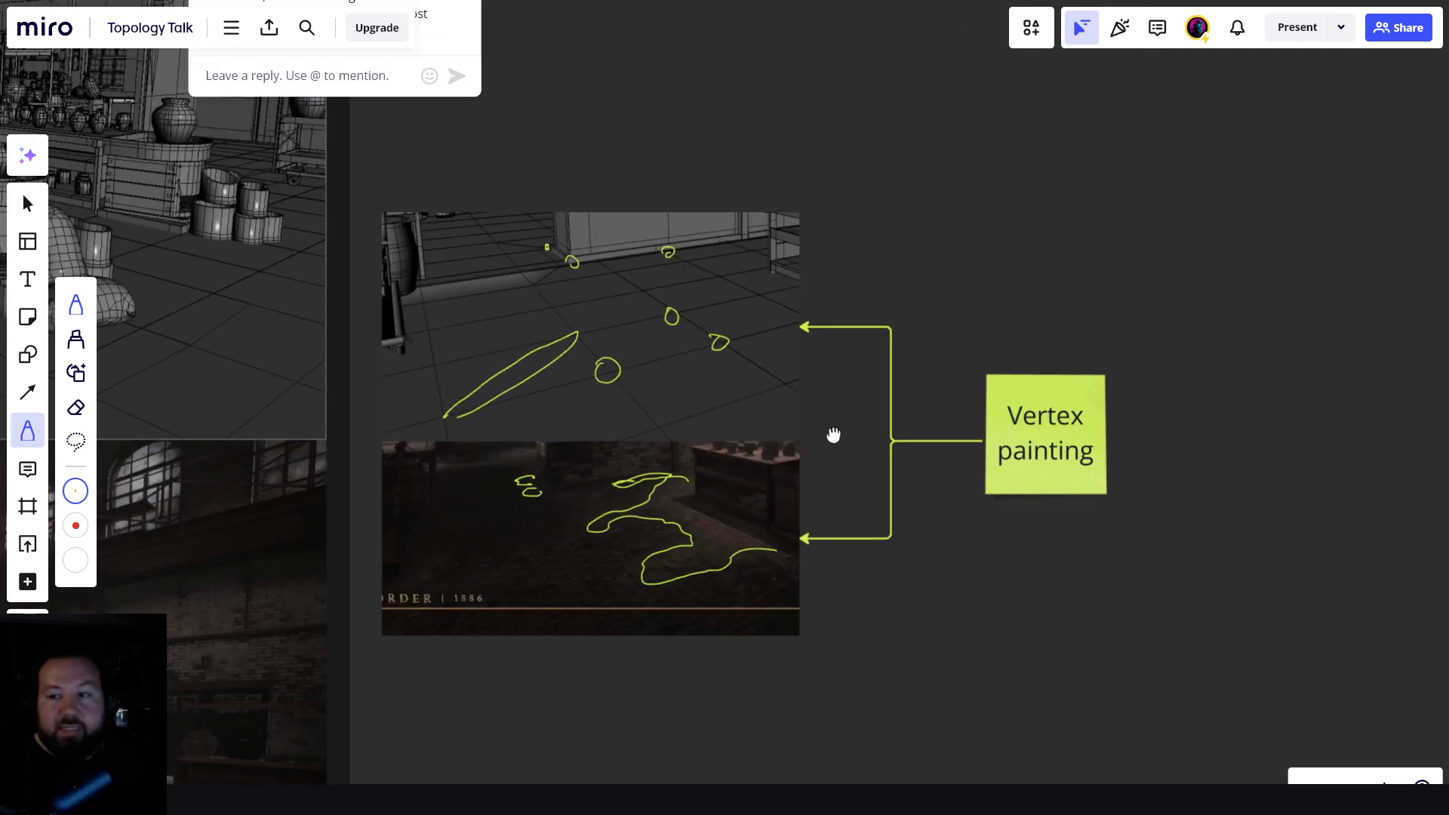
- Outline three triangles and two stacked quads on the corridor wireframe's pipe elbow, and mark the middle column's faces with short strokes
{"action": "scroll", "coordinate": [654, 510], "scroll_direction": "down", "scroll_amount": 1}
{"action": "middle_click_drag", "start_coordinate": [653, 511], "coordinate": [848, 465]}
{"action": "scroll", "coordinate": [438, 528], "scroll_direction": "down", "scroll_amount": 3}
{"action": "middle_click_drag", "start_coordinate": [438, 528], "coordinate": [693, 178]}
{"action": "scroll", "coordinate": [592, 528], "scroll_direction": "up", "scroll_amount": 7}
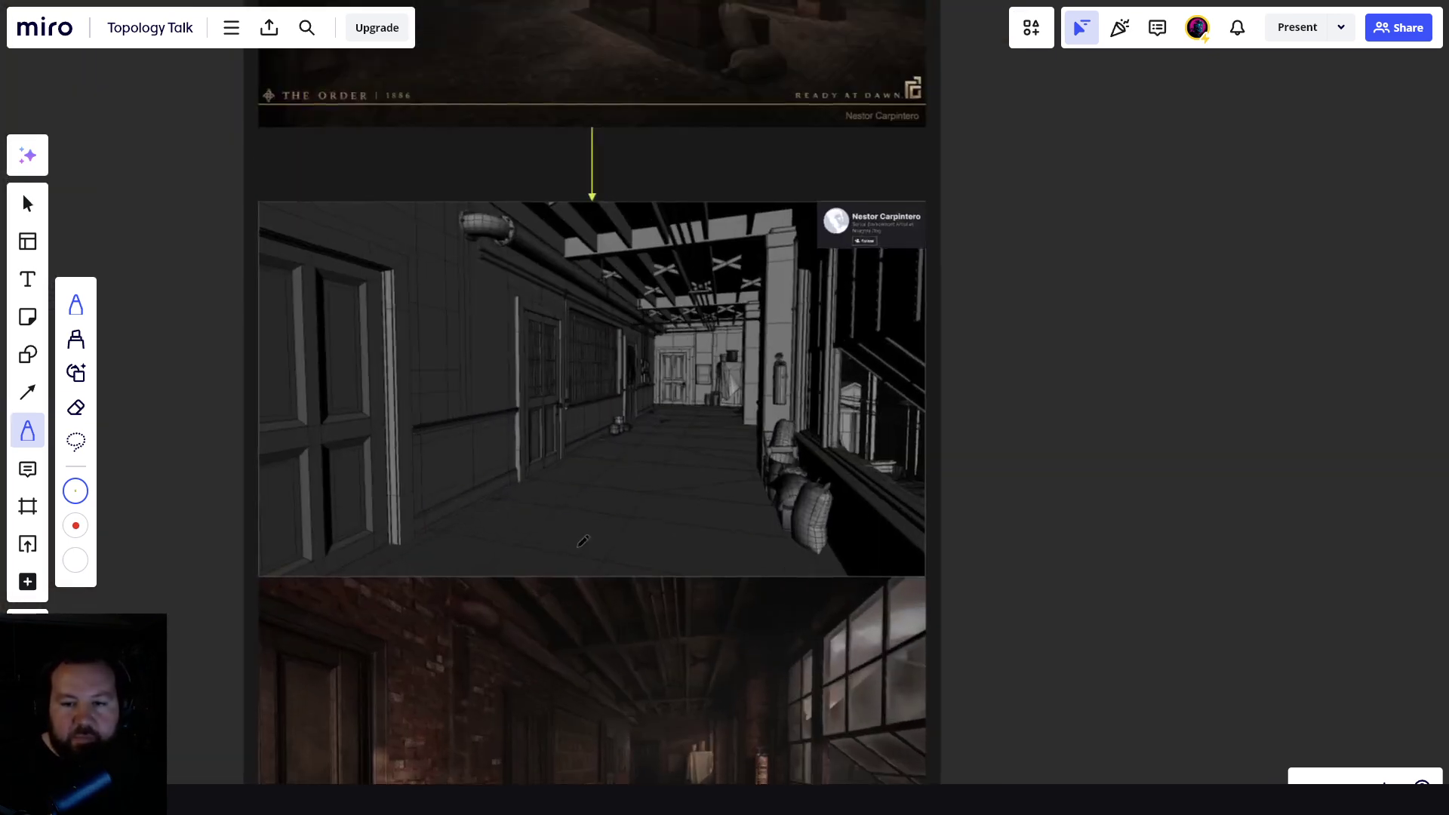
{"action": "scroll", "coordinate": [650, 397], "scroll_direction": "up", "scroll_amount": 5}
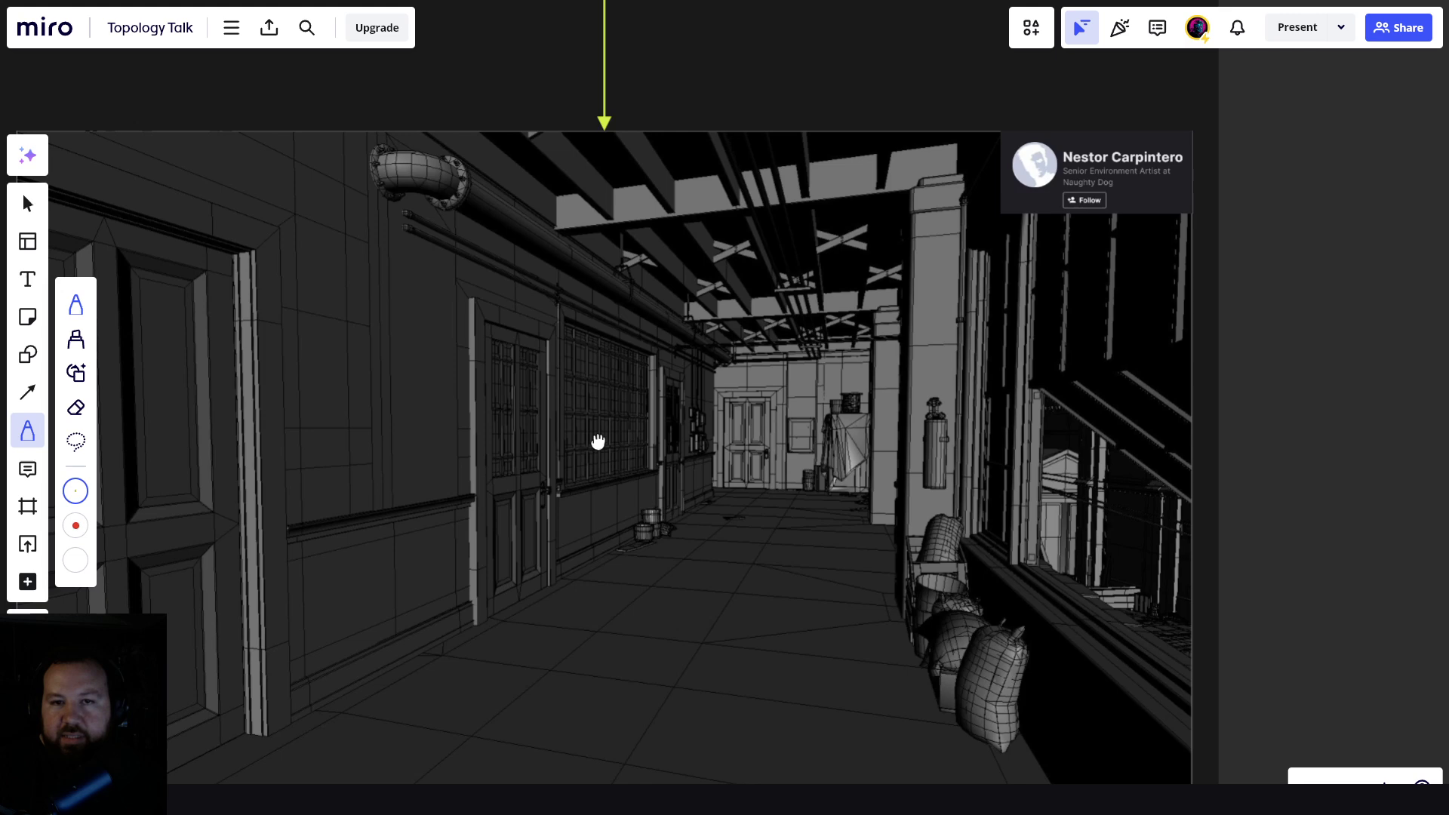
{"action": "scroll", "coordinate": [517, 335], "scroll_direction": "up", "scroll_amount": 8}
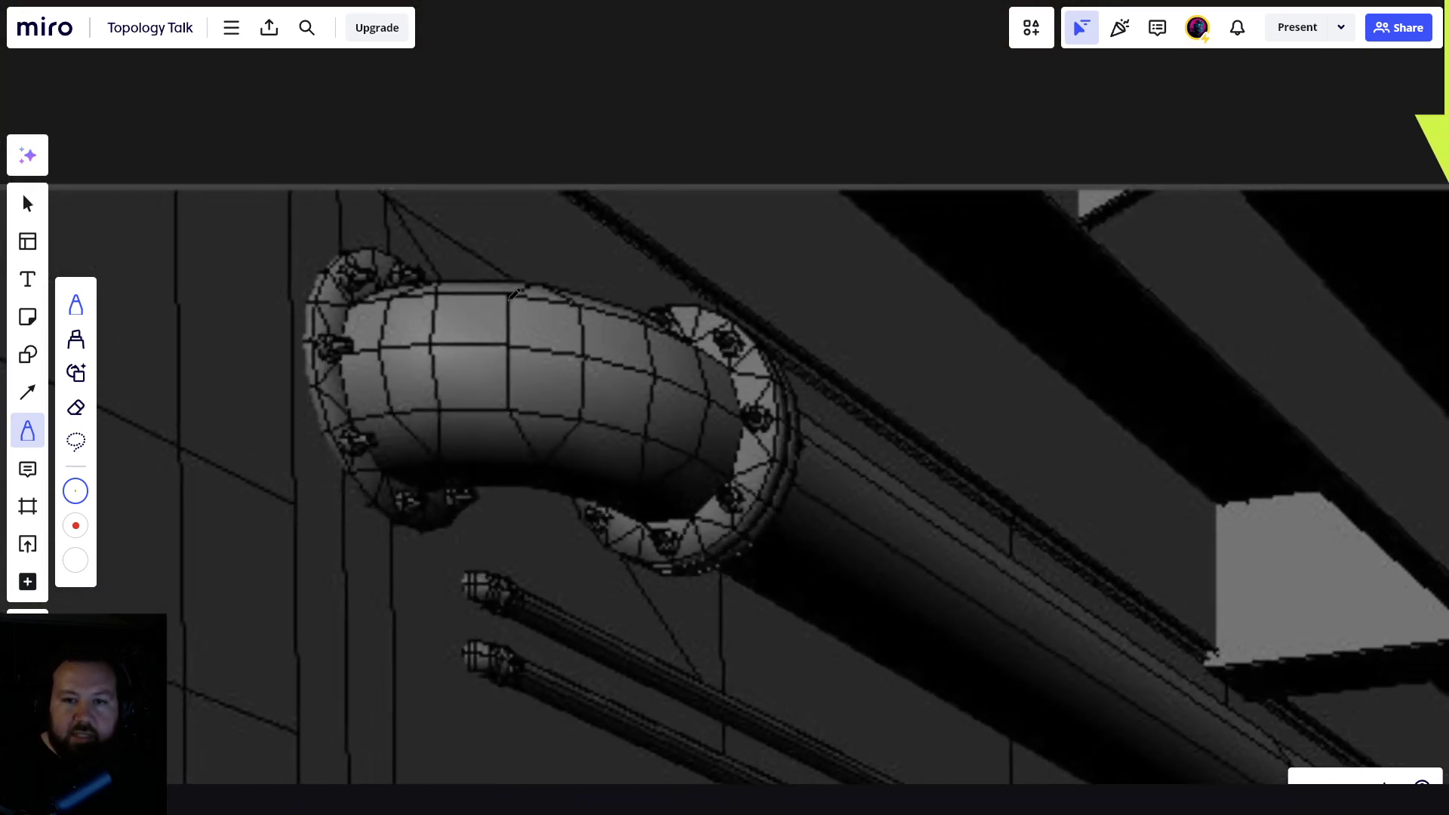
{"action": "mouse_move", "coordinate": [507, 306]}
{"action": "left_mouse_down"}
{"action": "mouse_move", "coordinate": [502, 412]}
{"action": "mouse_move", "coordinate": [532, 461]}
{"action": "mouse_move", "coordinate": [576, 427]}
{"action": "mouse_move", "coordinate": [520, 408]}
{"action": "mouse_move", "coordinate": [435, 457]}
{"action": "mouse_move", "coordinate": [403, 416]}
{"action": "mouse_move", "coordinate": [451, 402]}
{"action": "left_mouse_up"}
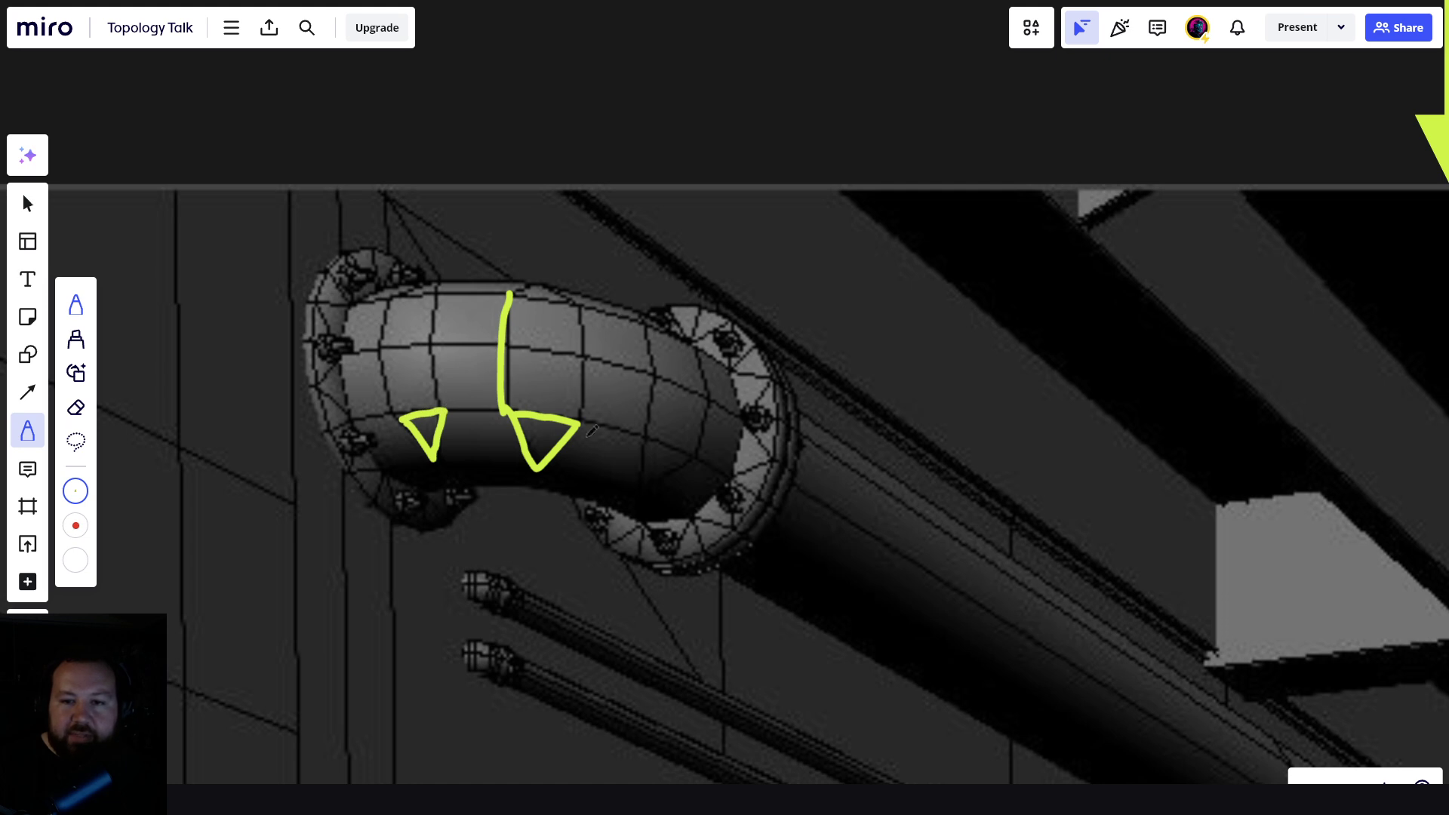
{"action": "mouse_move", "coordinate": [640, 442]}
{"action": "left_mouse_down"}
{"action": "mouse_move", "coordinate": [640, 489]}
{"action": "mouse_move", "coordinate": [683, 459]}
{"action": "mouse_move", "coordinate": [638, 443]}
{"action": "mouse_move", "coordinate": [585, 366]}
{"action": "mouse_move", "coordinate": [497, 349]}
{"action": "left_mouse_up"}
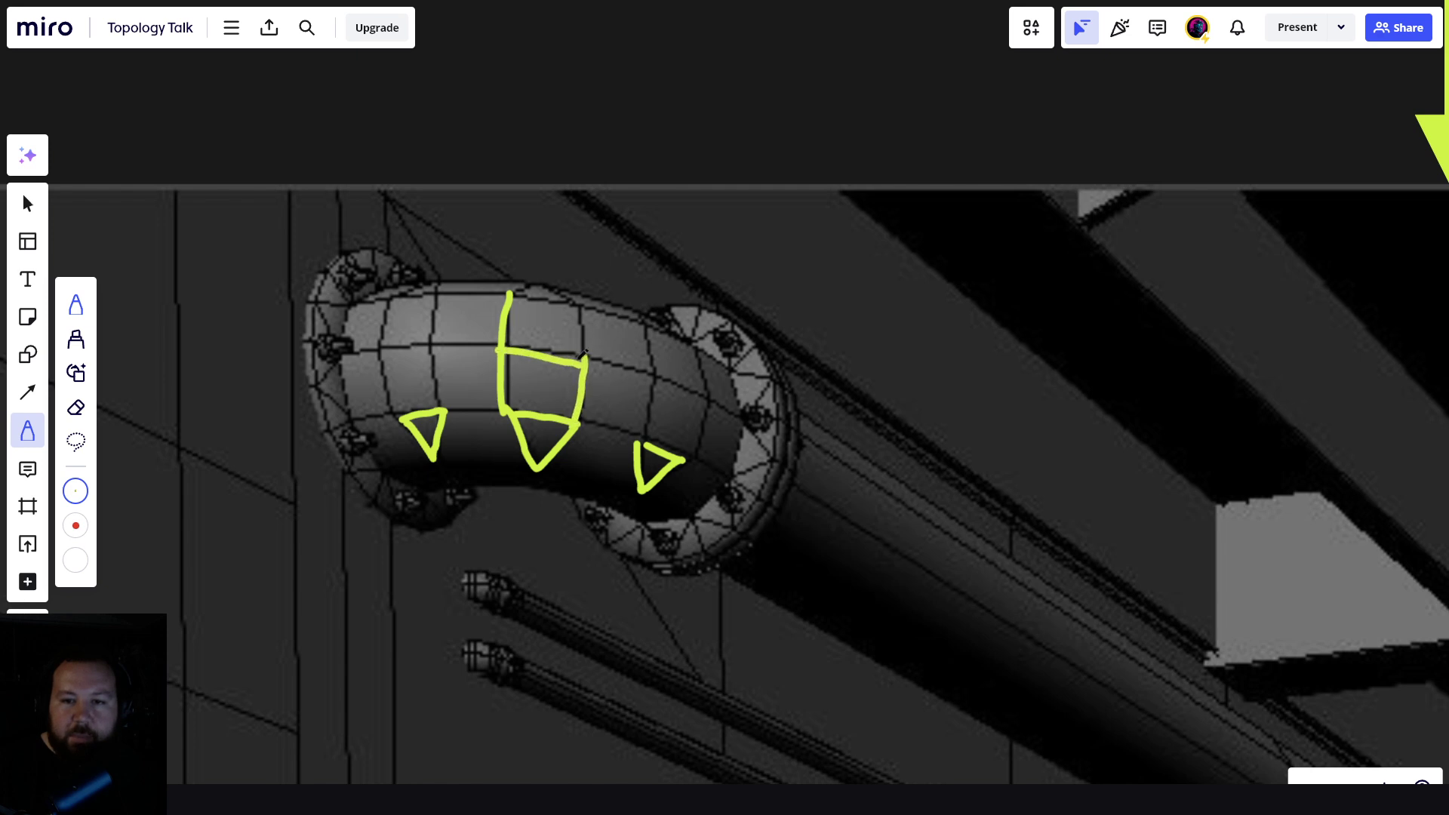
{"action": "mouse_move", "coordinate": [583, 365]}
{"action": "left_mouse_down"}
{"action": "mouse_move", "coordinate": [585, 312]}
{"action": "mouse_move", "coordinate": [507, 293]}
{"action": "mouse_move", "coordinate": [542, 327]}
{"action": "left_mouse_up"}
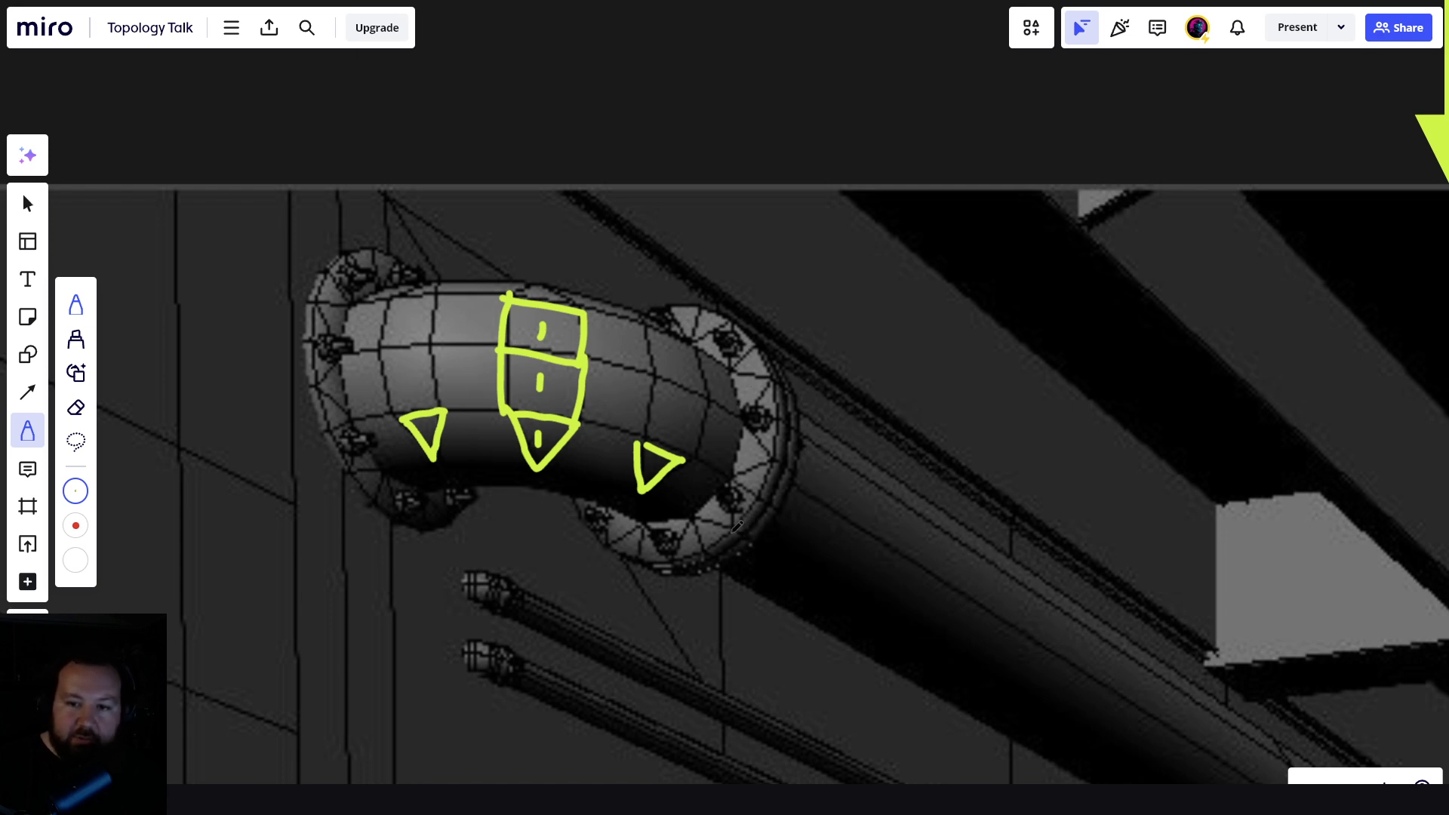
- Trace the elbow's flange at the straight pipe with a dashed outer edge, solid inner edge and zigzag triangulation between them
{"action": "mouse_move", "coordinate": [740, 526]}
{"action": "left_mouse_down"}
{"action": "mouse_move", "coordinate": [772, 463]}
{"action": "mouse_move", "coordinate": [768, 373]}
{"action": "left_mouse_up"}
{"action": "mouse_move", "coordinate": [764, 362]}
{"action": "left_mouse_down"}
{"action": "mouse_move", "coordinate": [722, 317]}
{"action": "mouse_move", "coordinate": [679, 304]}
{"action": "left_mouse_up"}
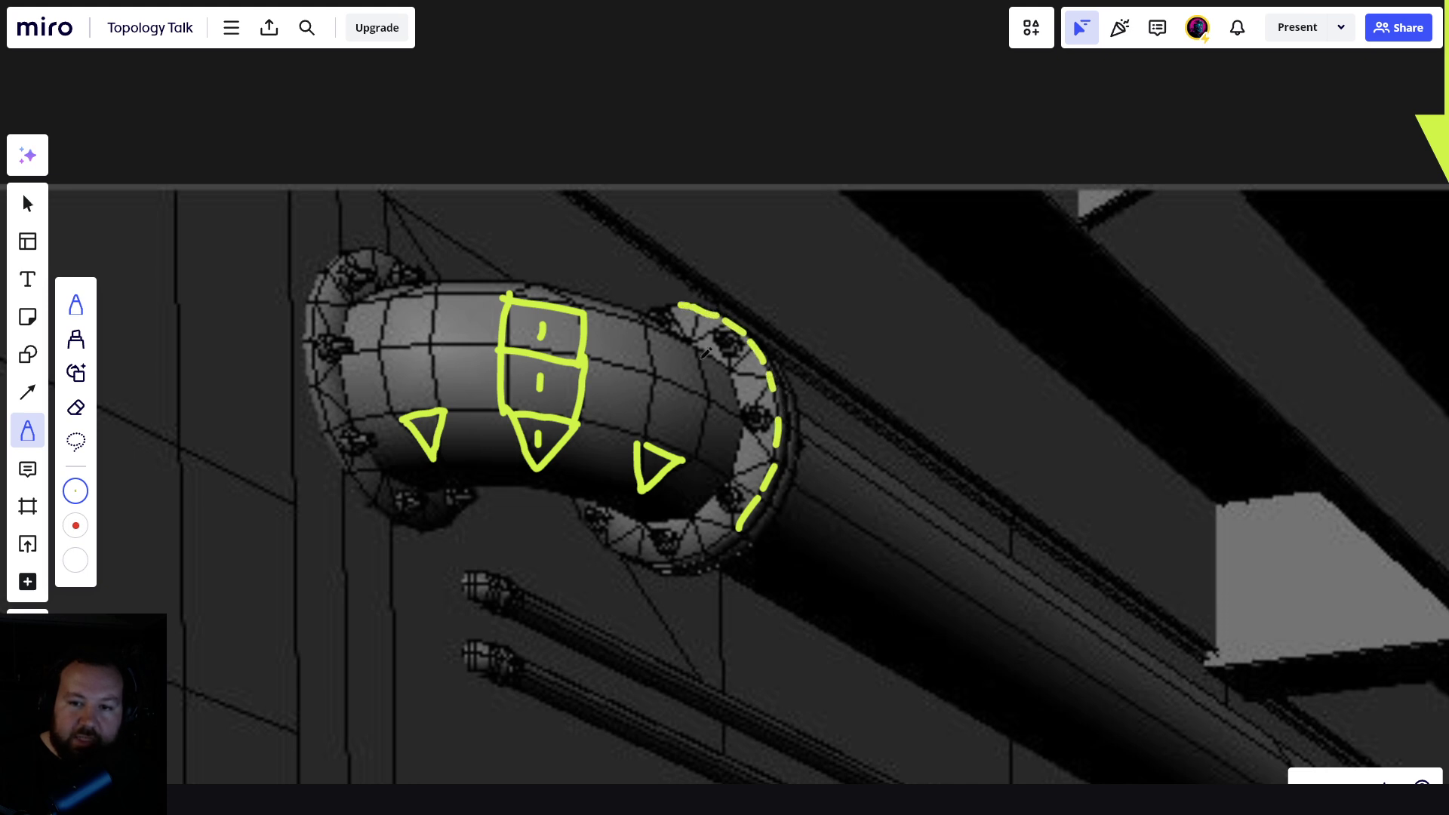
{"action": "left_click_drag", "start_coordinate": [722, 537], "coordinate": [698, 546]}
{"action": "mouse_move", "coordinate": [688, 553]}
{"action": "left_mouse_down"}
{"action": "mouse_move", "coordinate": [615, 550]}
{"action": "mouse_move", "coordinate": [724, 490]}
{"action": "mouse_move", "coordinate": [733, 366]}
{"action": "mouse_move", "coordinate": [689, 319]}
{"action": "mouse_move", "coordinate": [697, 310]}
{"action": "left_mouse_up"}
{"action": "mouse_move", "coordinate": [684, 339]}
{"action": "left_mouse_down"}
{"action": "mouse_move", "coordinate": [700, 344]}
{"action": "mouse_move", "coordinate": [731, 456]}
{"action": "mouse_move", "coordinate": [607, 550]}
{"action": "mouse_move", "coordinate": [649, 555]}
{"action": "left_mouse_up"}
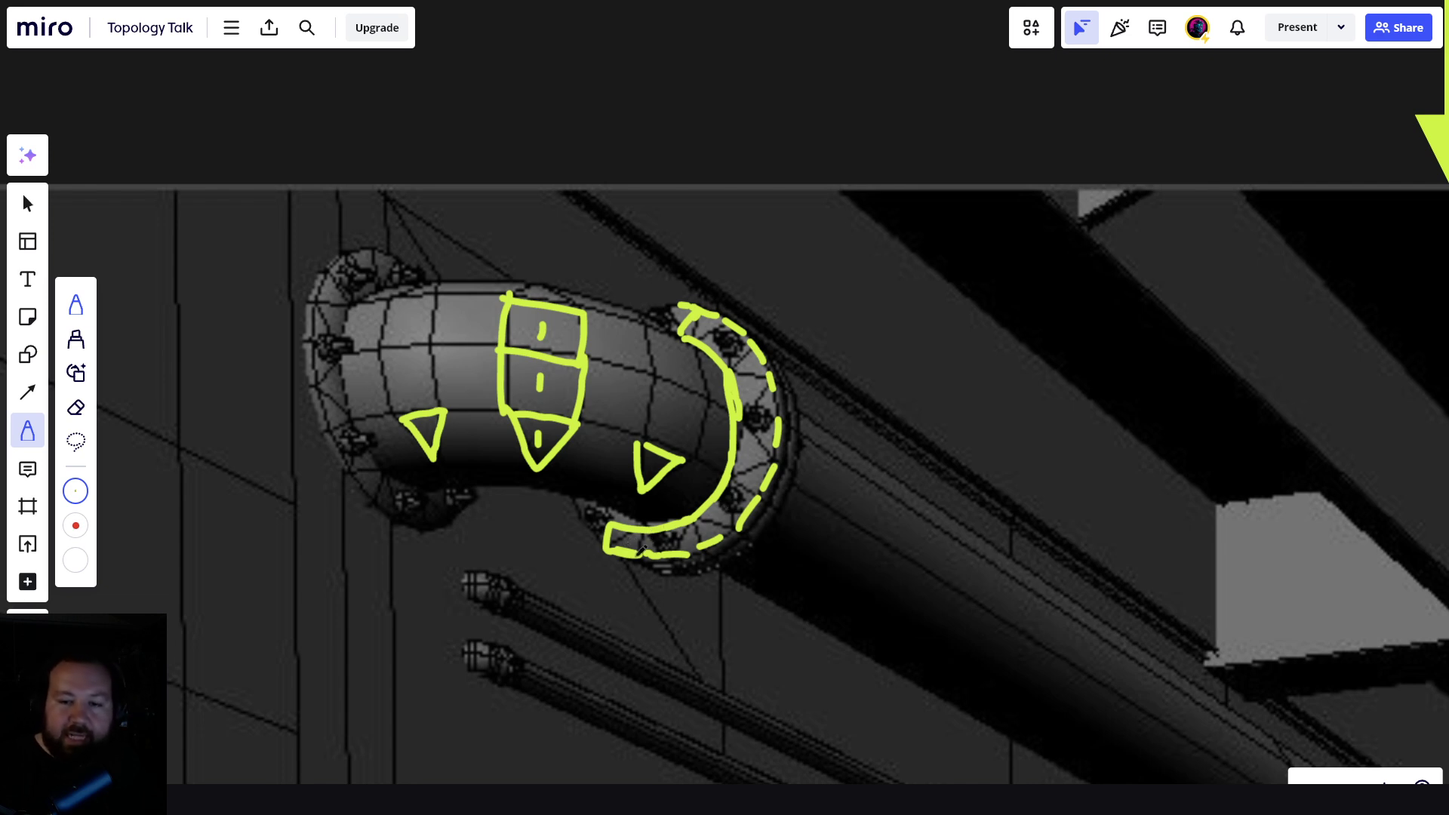
{"action": "mouse_move", "coordinate": [640, 555]}
{"action": "left_mouse_down"}
{"action": "mouse_move", "coordinate": [750, 505]}
{"action": "mouse_move", "coordinate": [754, 426]}
{"action": "left_mouse_up"}
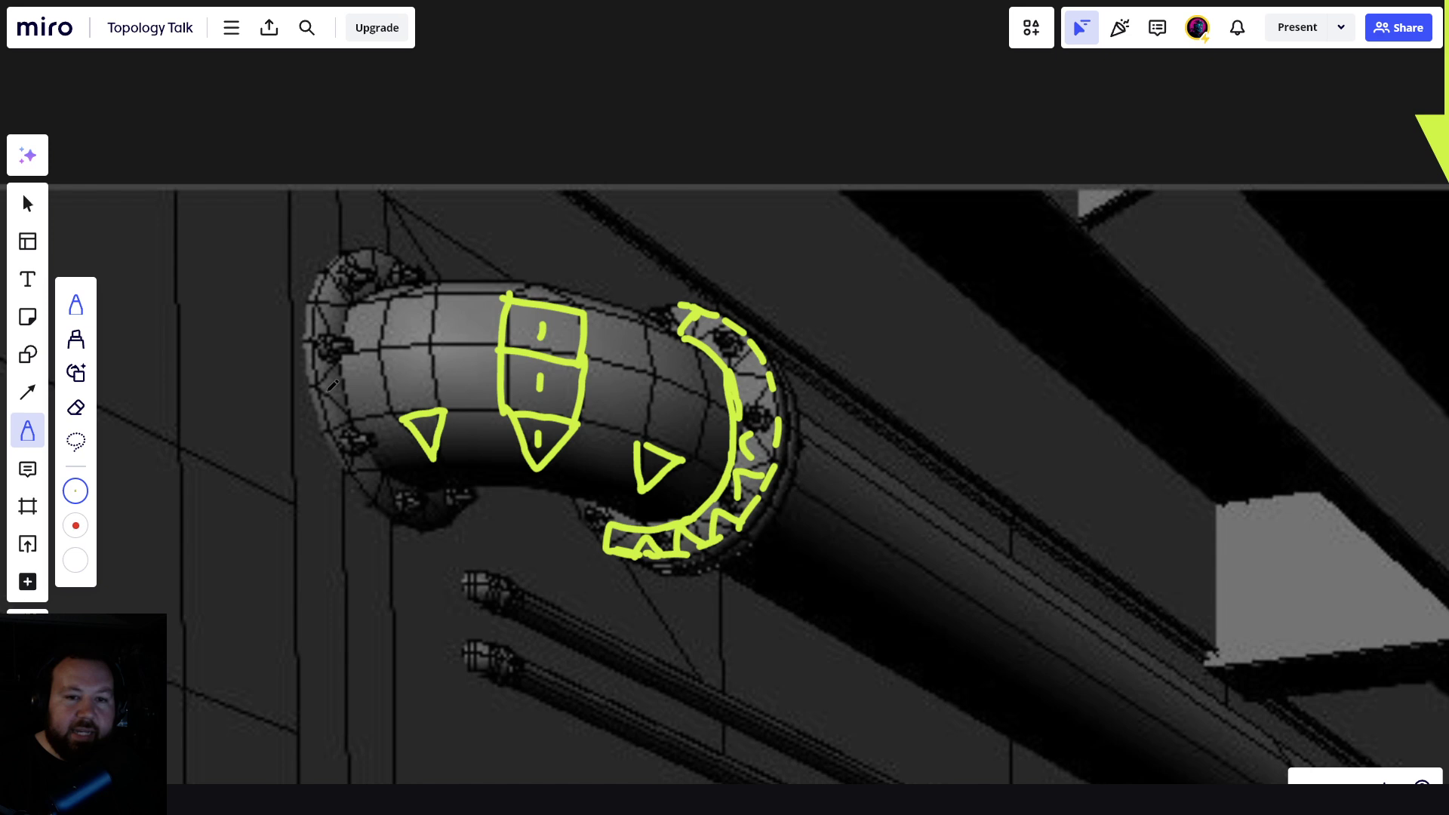
- Mark the flange at the elbow's other end with short radial strokes and scribble over one of its bolts
{"action": "middle_click_drag", "start_coordinate": [329, 391], "coordinate": [346, 422]}
{"action": "mouse_move", "coordinate": [333, 416]}
{"action": "left_mouse_down"}
{"action": "mouse_move", "coordinate": [372, 414]}
{"action": "mouse_move", "coordinate": [368, 356]}
{"action": "left_mouse_up"}
{"action": "mouse_move", "coordinate": [361, 314]}
{"action": "left_mouse_down"}
{"action": "mouse_move", "coordinate": [380, 332]}
{"action": "mouse_move", "coordinate": [395, 312]}
{"action": "mouse_move", "coordinate": [423, 318]}
{"action": "left_mouse_up"}
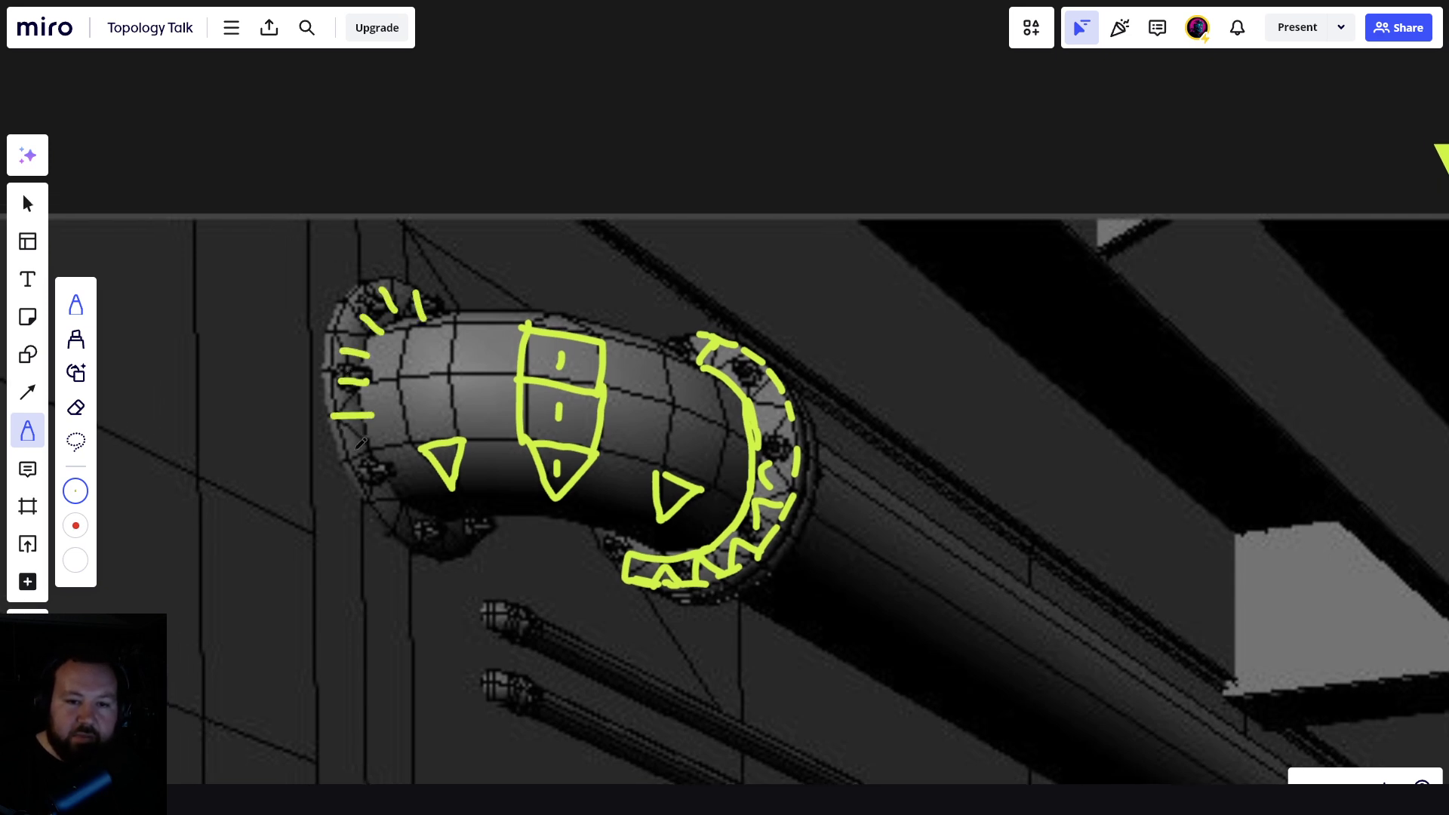
{"action": "left_click_drag", "start_coordinate": [346, 461], "coordinate": [378, 447]}
{"action": "left_click_drag", "start_coordinate": [358, 501], "coordinate": [390, 483]}
{"action": "mouse_move", "coordinate": [394, 529]}
{"action": "left_mouse_down"}
{"action": "mouse_move", "coordinate": [417, 503]}
{"action": "mouse_move", "coordinate": [457, 517]}
{"action": "left_mouse_up"}
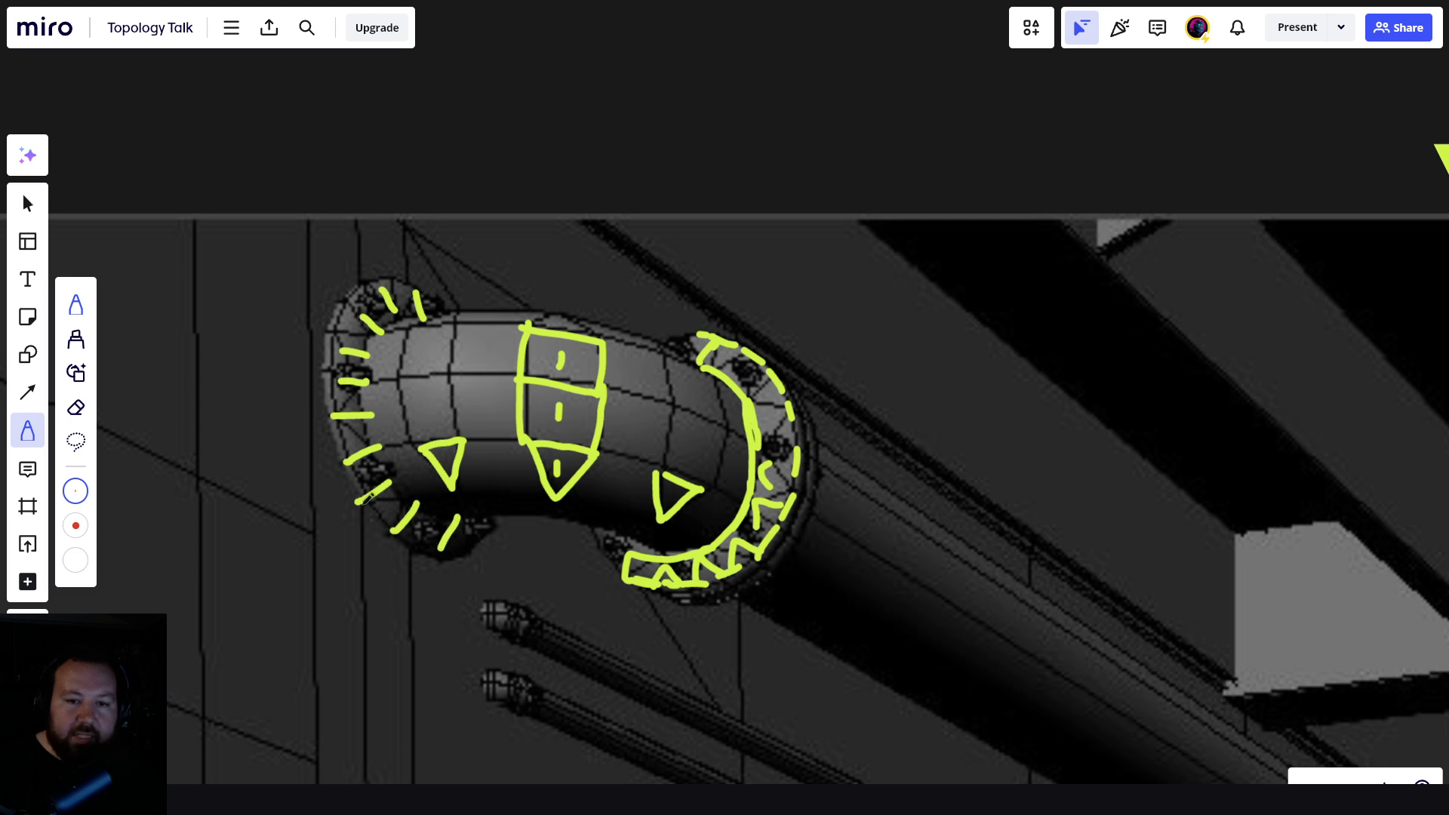
{"action": "mouse_move", "coordinate": [373, 490]}
{"action": "left_mouse_down"}
{"action": "mouse_move", "coordinate": [397, 491]}
{"action": "mouse_move", "coordinate": [373, 486]}
{"action": "left_mouse_up"}
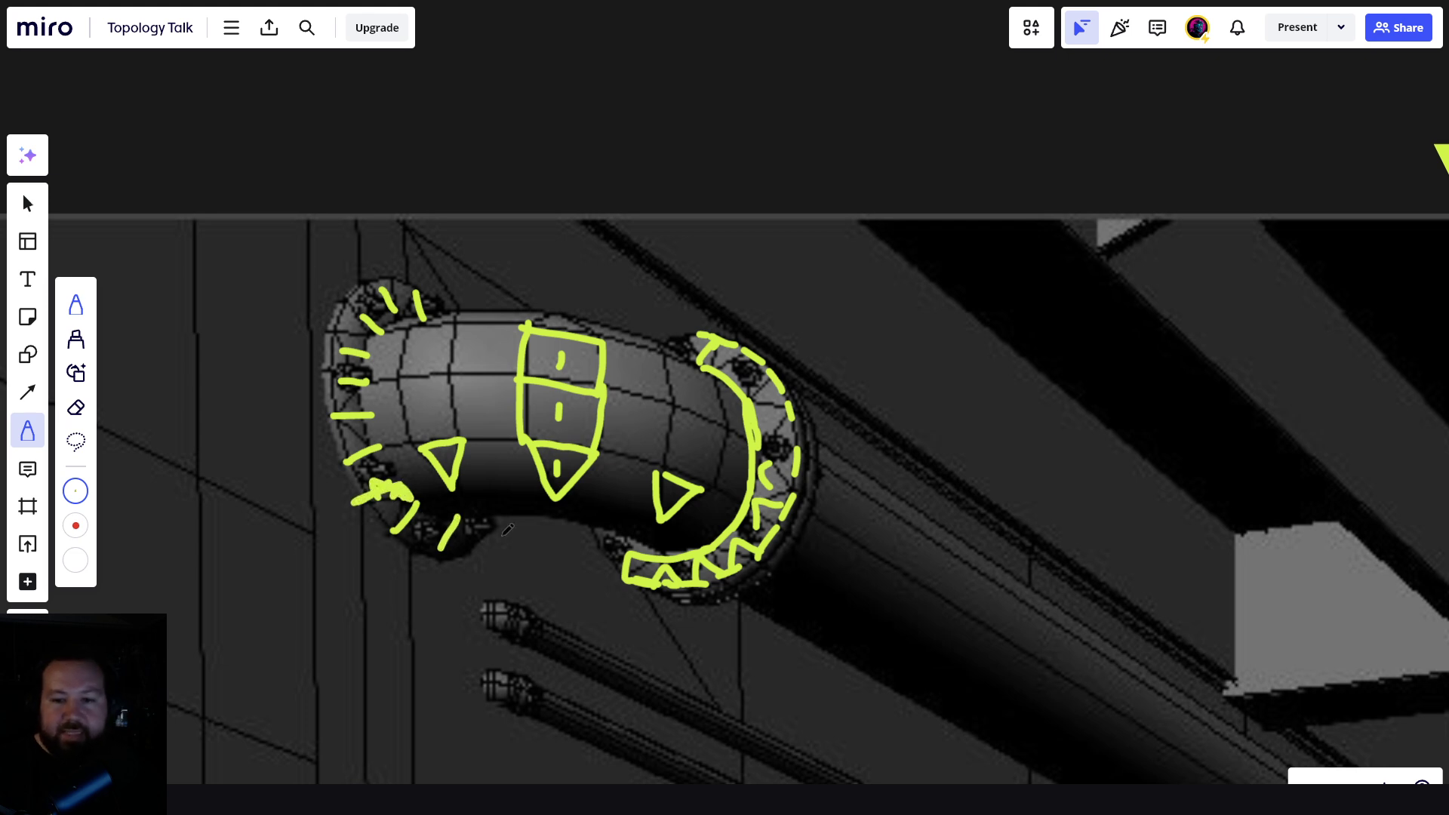
- Examine the annotated elbow, the long pipe run and the ceiling beams in the corridor wireframe
{"action": "scroll", "coordinate": [500, 298], "scroll_direction": "down", "scroll_amount": 3}
{"action": "scroll", "coordinate": [495, 298], "scroll_direction": "up", "scroll_amount": 3}
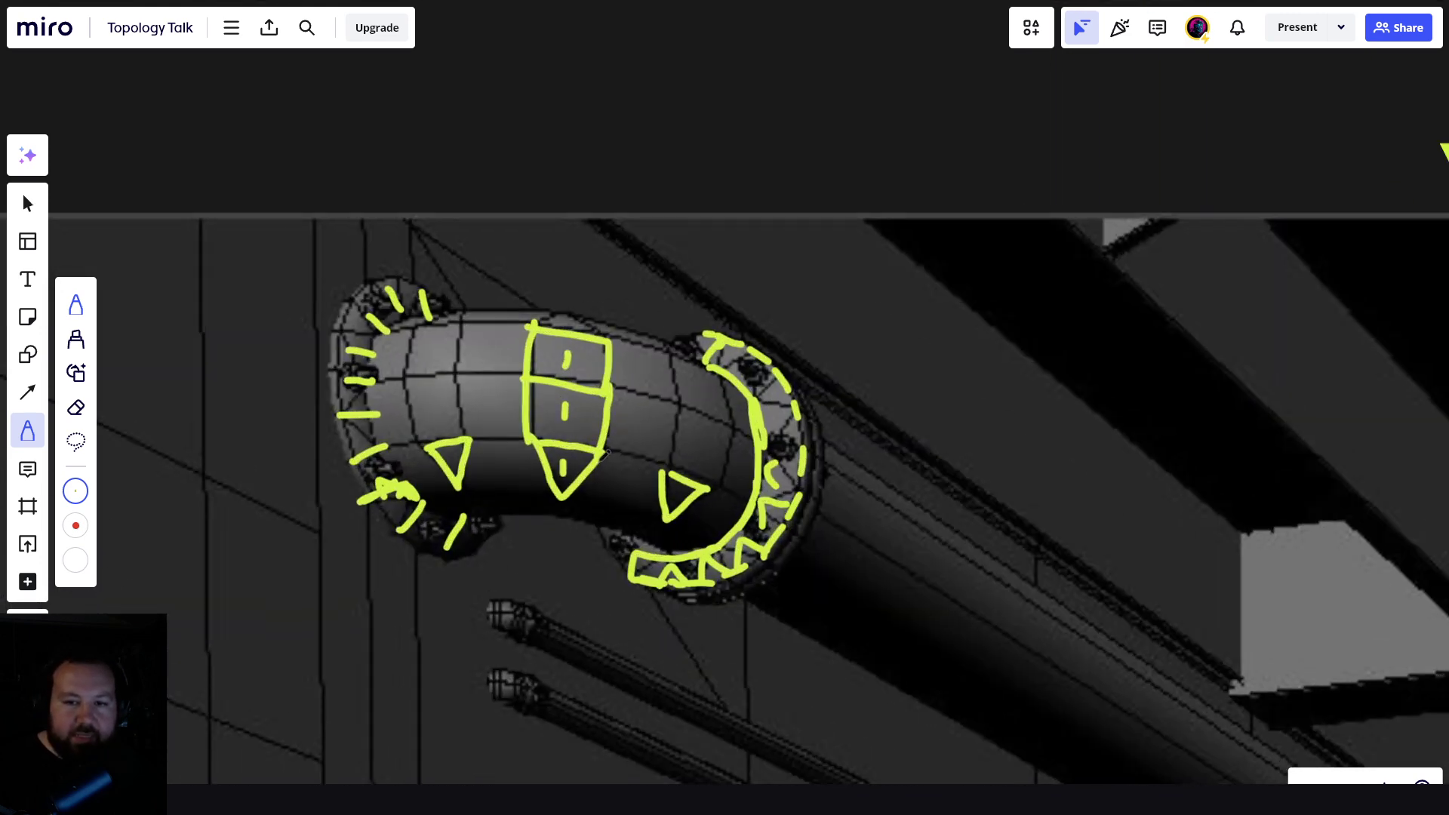
{"action": "scroll", "coordinate": [602, 458], "scroll_direction": "down", "scroll_amount": 4}
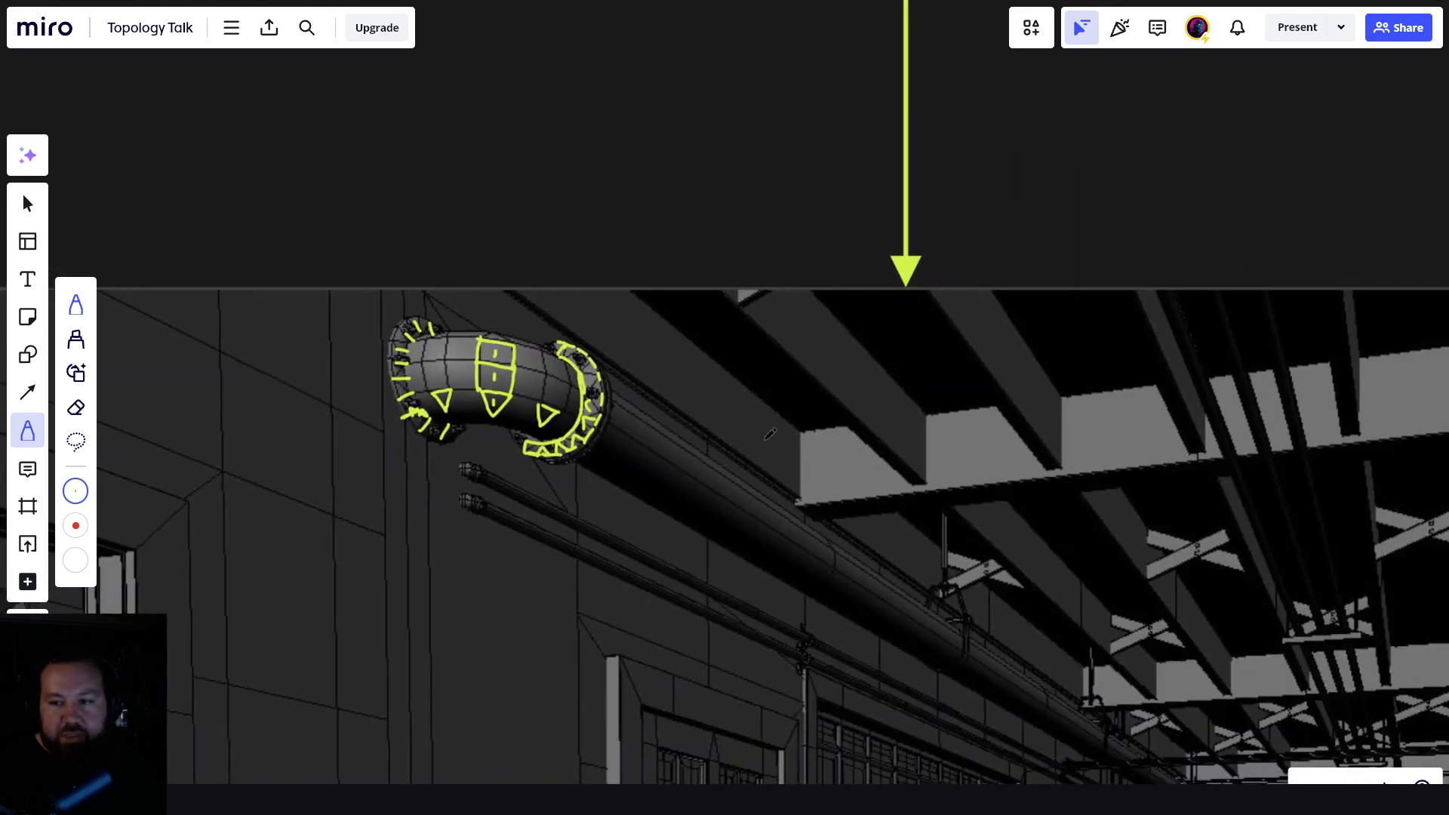
{"action": "middle_click_drag", "start_coordinate": [717, 439], "coordinate": [614, 428]}
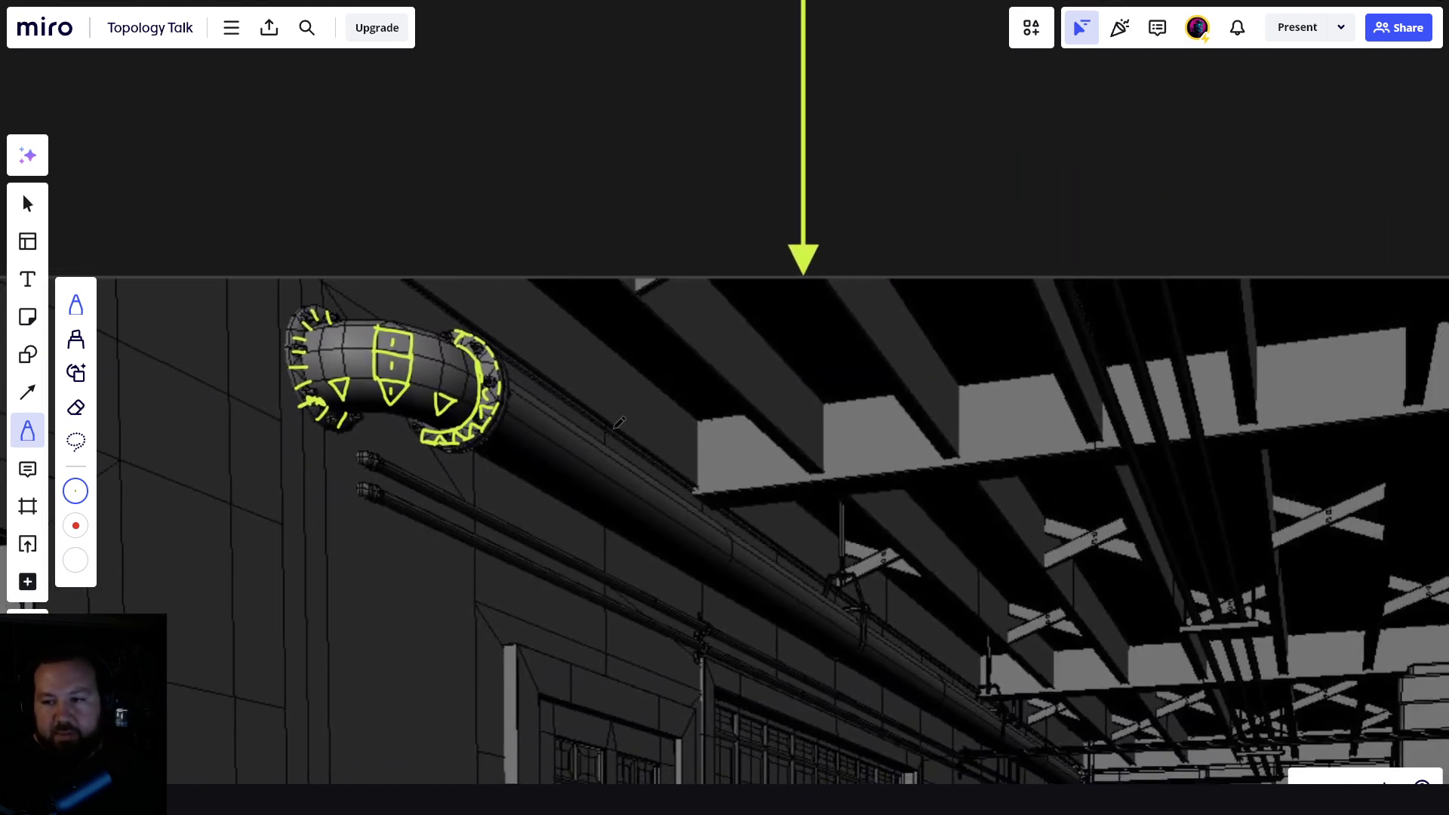
{"action": "scroll", "coordinate": [840, 472], "scroll_direction": "down", "scroll_amount": 2}
{"action": "middle_click_drag", "start_coordinate": [1102, 509], "coordinate": [893, 452]}
{"action": "scroll", "coordinate": [892, 453], "scroll_direction": "up", "scroll_amount": 5}
{"action": "middle_click_drag", "start_coordinate": [830, 497], "coordinate": [902, 390]}
{"action": "scroll", "coordinate": [902, 390], "scroll_direction": "down", "scroll_amount": 5}
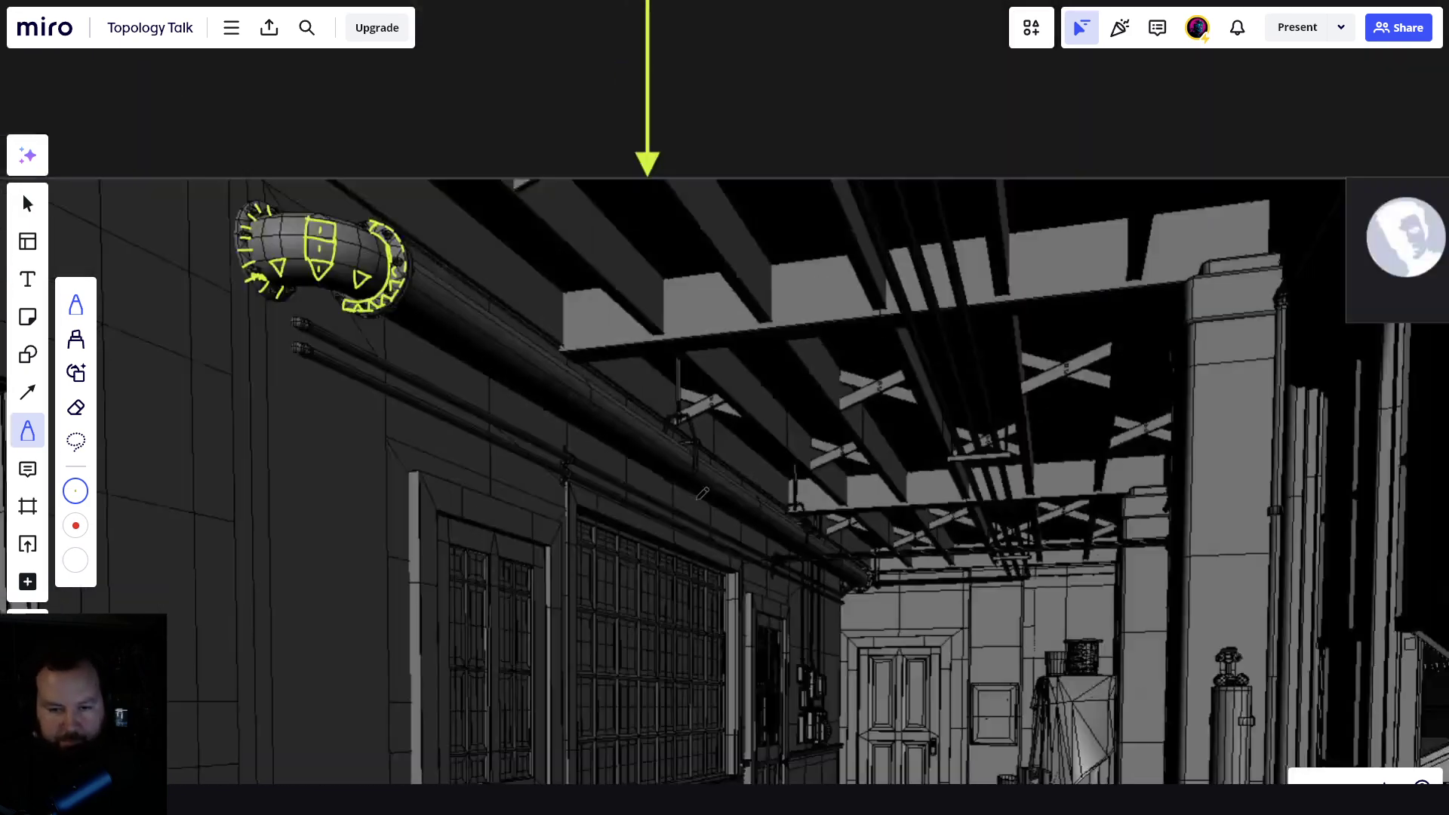
- Inspect the corridor wireframe's window frames, gas cylinder, sacks and ceiling, and return to an overview of the reference images
{"action": "scroll", "coordinate": [700, 493], "scroll_direction": "down", "scroll_amount": 2}
{"action": "scroll", "coordinate": [317, 510], "scroll_direction": "down", "scroll_amount": 1}
{"action": "middle_click_drag", "start_coordinate": [318, 510], "coordinate": [599, 392]}
{"action": "scroll", "coordinate": [605, 497], "scroll_direction": "up", "scroll_amount": 3}
{"action": "scroll", "coordinate": [604, 497], "scroll_direction": "down", "scroll_amount": 1}
{"action": "middle_click_drag", "start_coordinate": [753, 781], "coordinate": [317, 574]}
{"action": "middle_click_drag", "start_coordinate": [1283, 370], "coordinate": [774, 506]}
{"action": "middle_click_drag", "start_coordinate": [695, 454], "coordinate": [709, 472]}
{"action": "scroll", "coordinate": [663, 445], "scroll_direction": "up", "scroll_amount": 3}
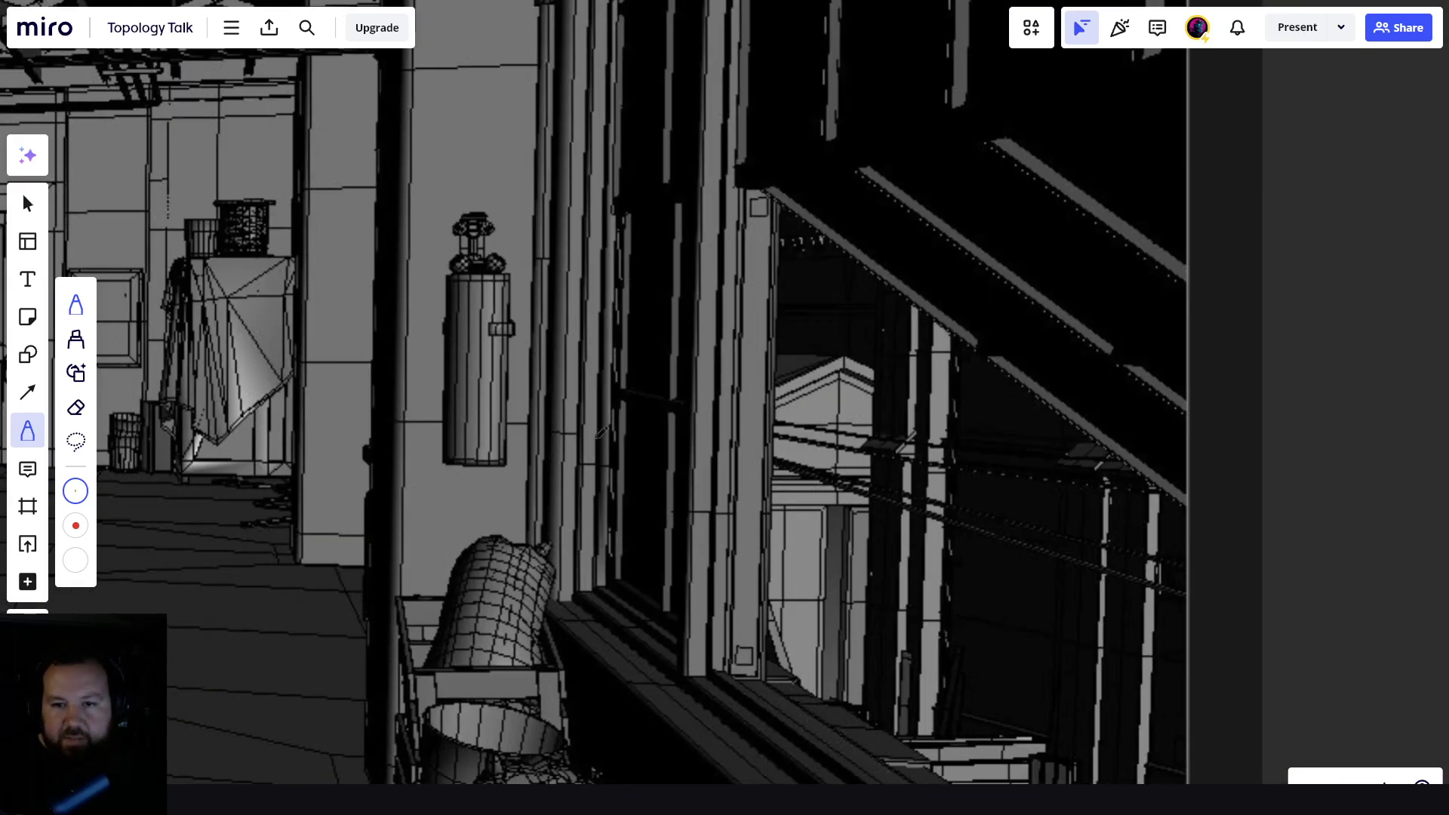
{"action": "middle_click_drag", "start_coordinate": [527, 450], "coordinate": [600, 212]}
{"action": "middle_click_drag", "start_coordinate": [767, 666], "coordinate": [724, 453]}
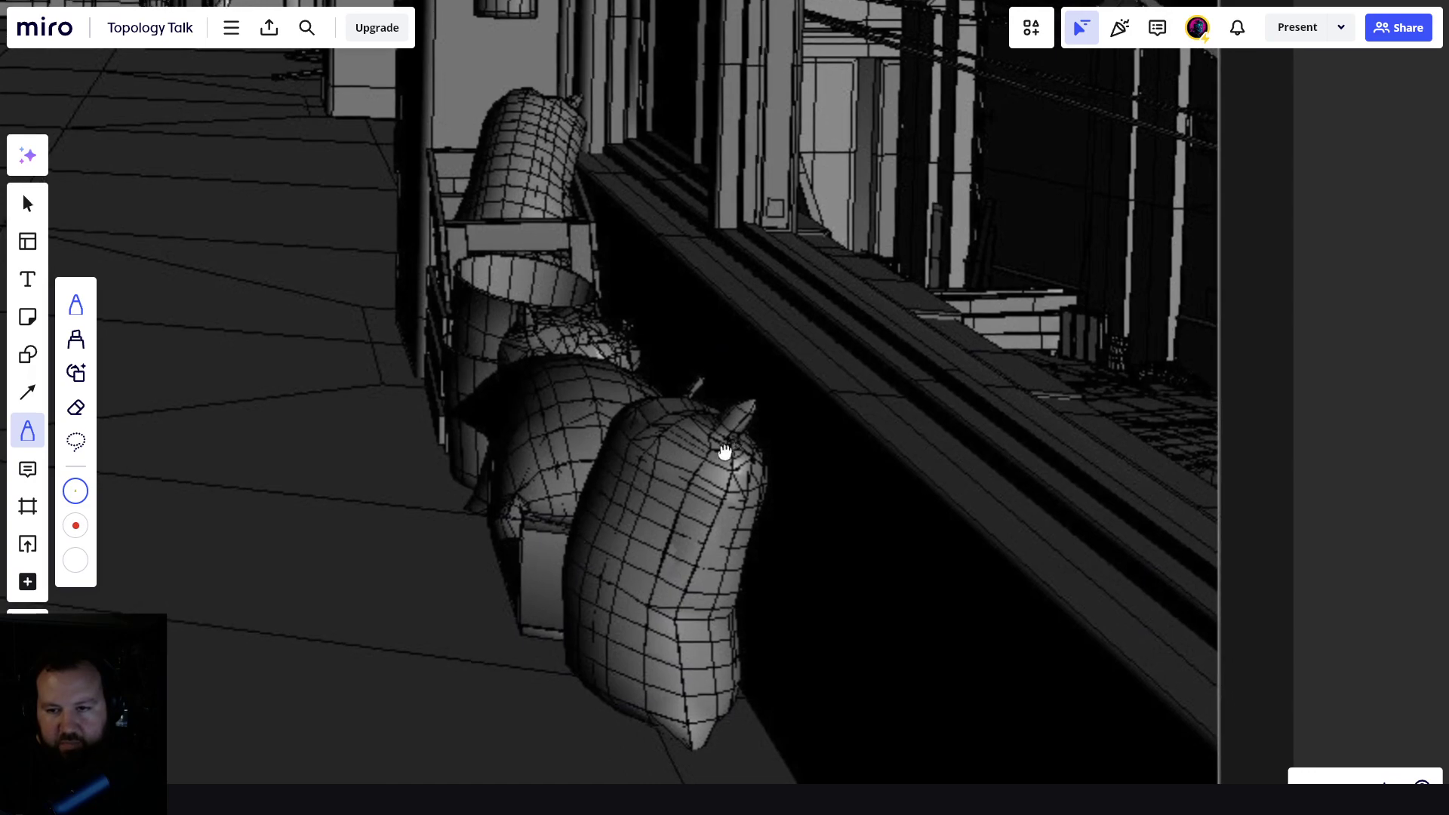
{"action": "middle_click_drag", "start_coordinate": [1034, 288], "coordinate": [748, 715]}
{"action": "scroll", "coordinate": [748, 716], "scroll_direction": "down", "scroll_amount": 2}
{"action": "middle_click_drag", "start_coordinate": [265, 428], "coordinate": [611, 632]}
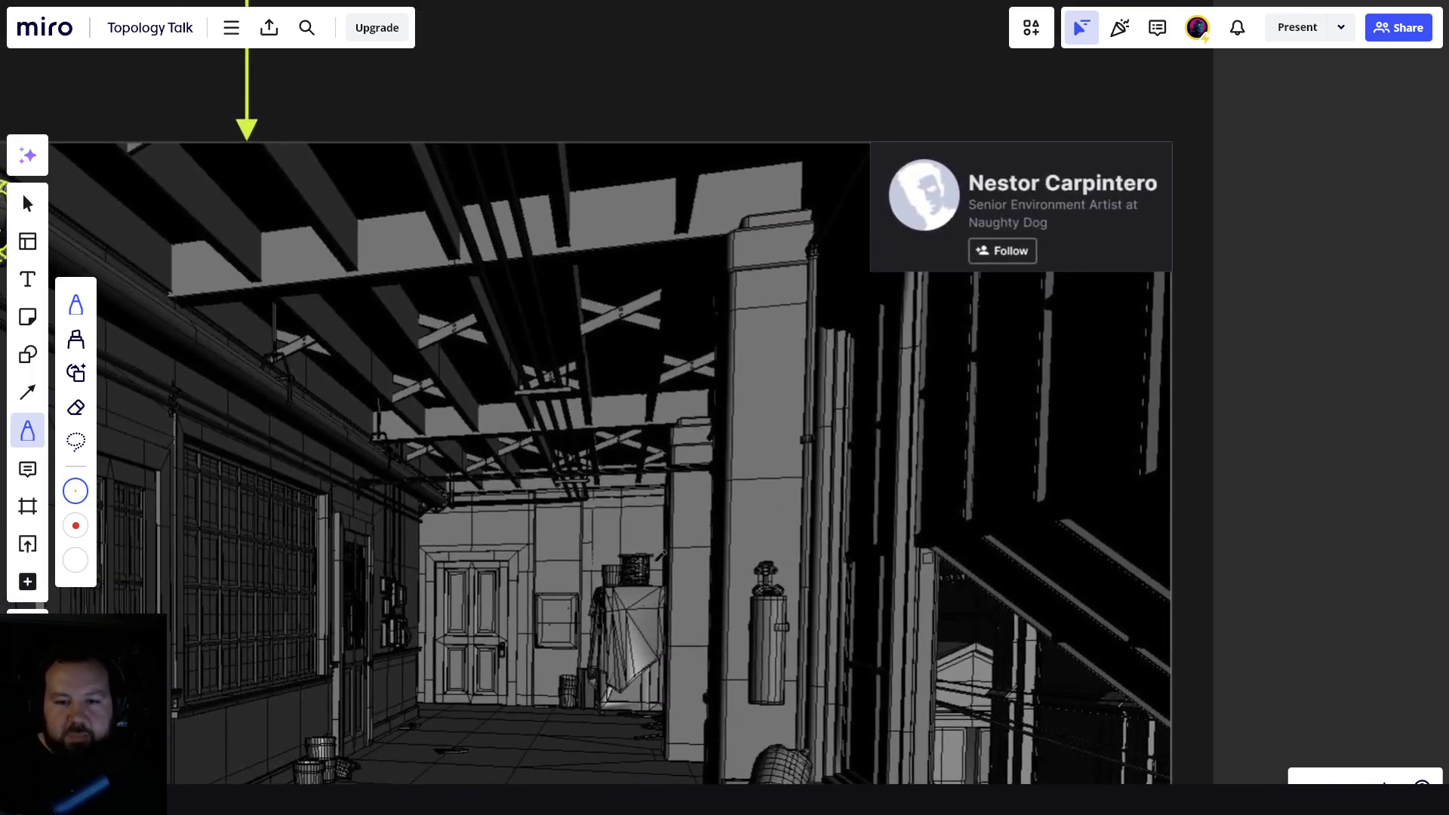
{"action": "scroll", "coordinate": [604, 631], "scroll_direction": "up", "scroll_amount": 4}
{"action": "scroll", "coordinate": [580, 623], "scroll_direction": "down", "scroll_amount": 8}
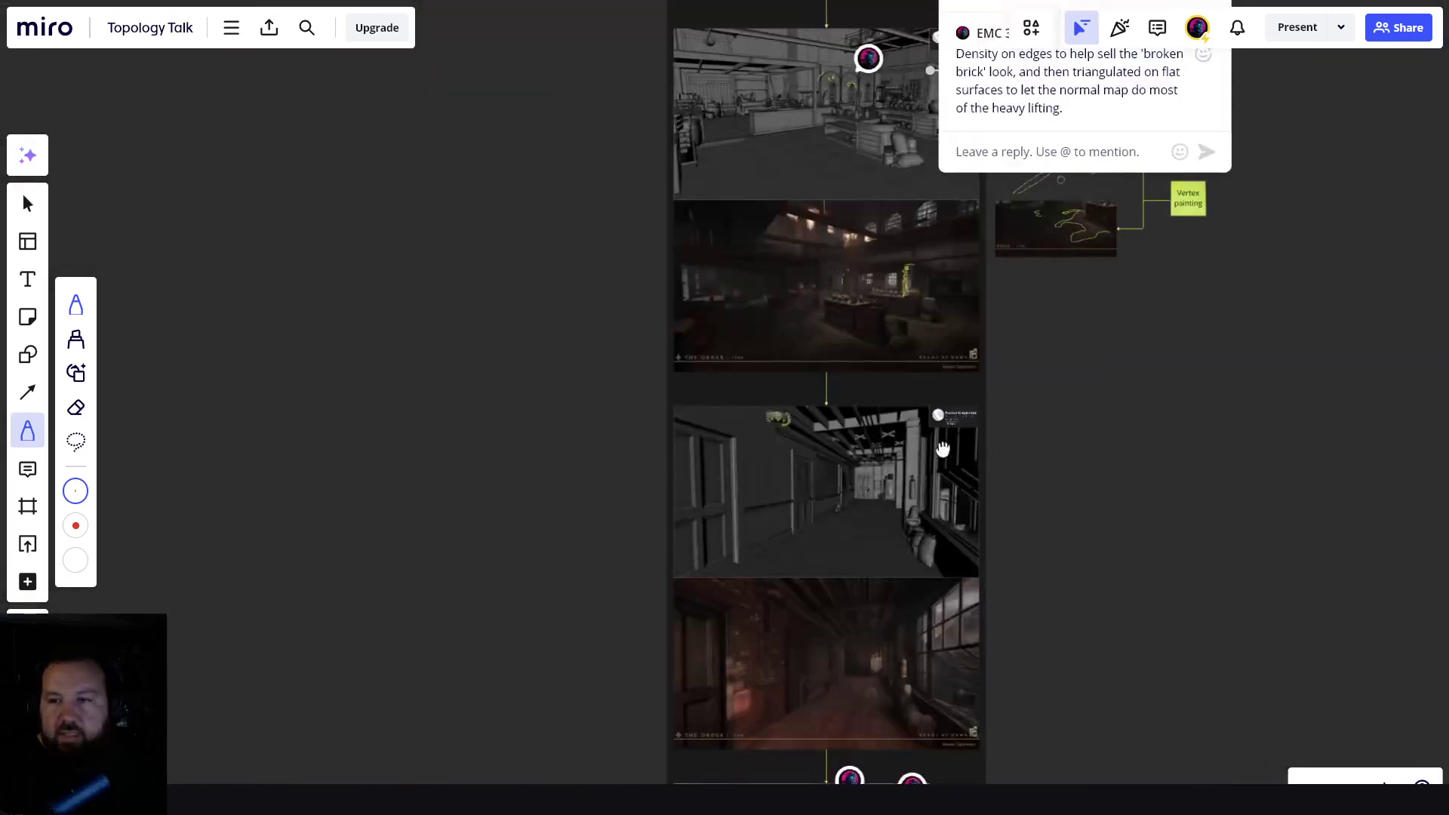
- Compare the corridor wireframe's ceiling, walls and pipe elbow with the matching brick corridor render
{"action": "middle_click_drag", "start_coordinate": [943, 449], "coordinate": [753, 289]}
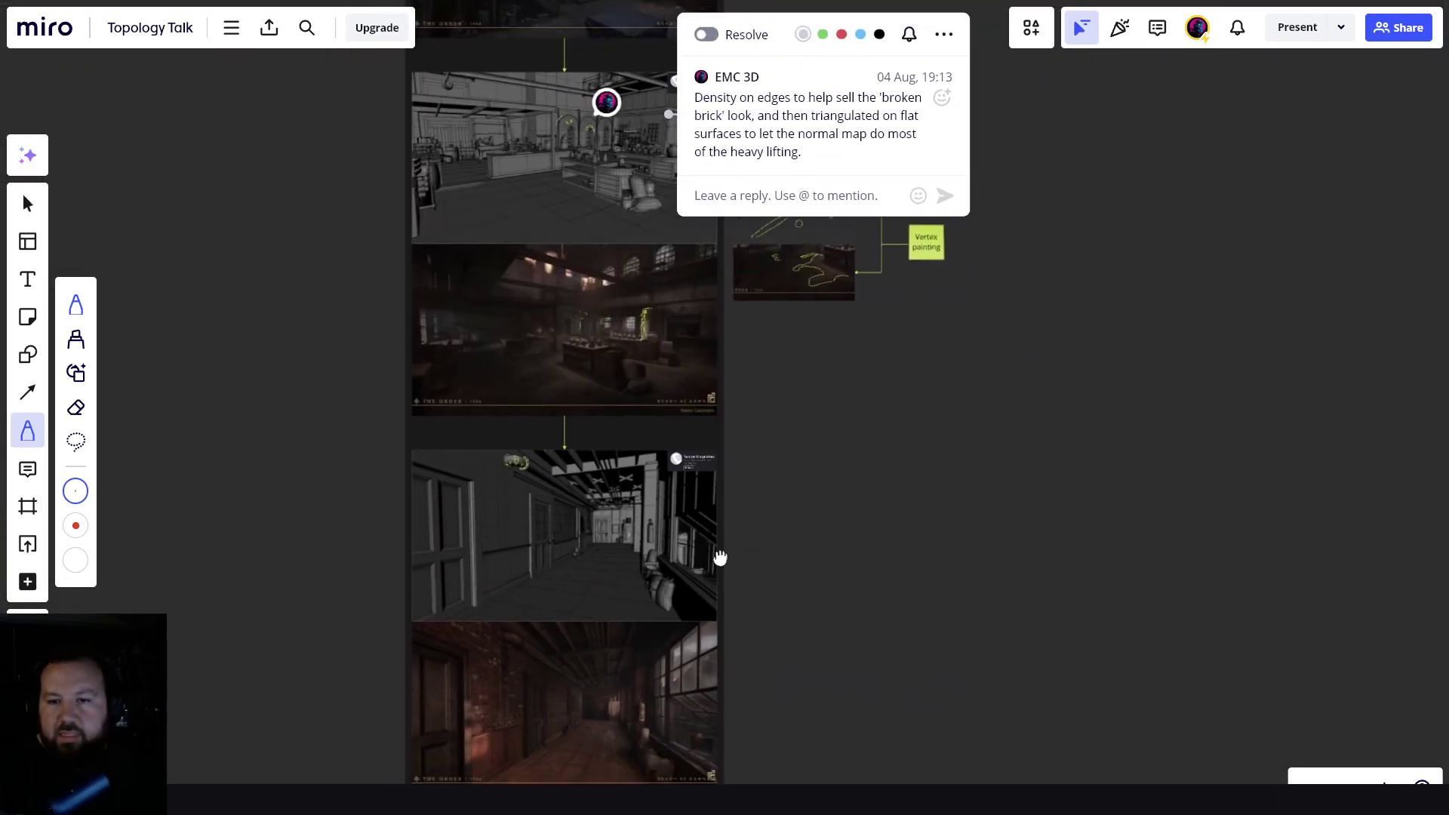
{"action": "scroll", "coordinate": [785, 204], "scroll_direction": "up", "scroll_amount": 3}
{"action": "middle_click_drag", "start_coordinate": [720, 558], "coordinate": [847, 603]}
{"action": "scroll", "coordinate": [755, 383], "scroll_direction": "up", "scroll_amount": 3}
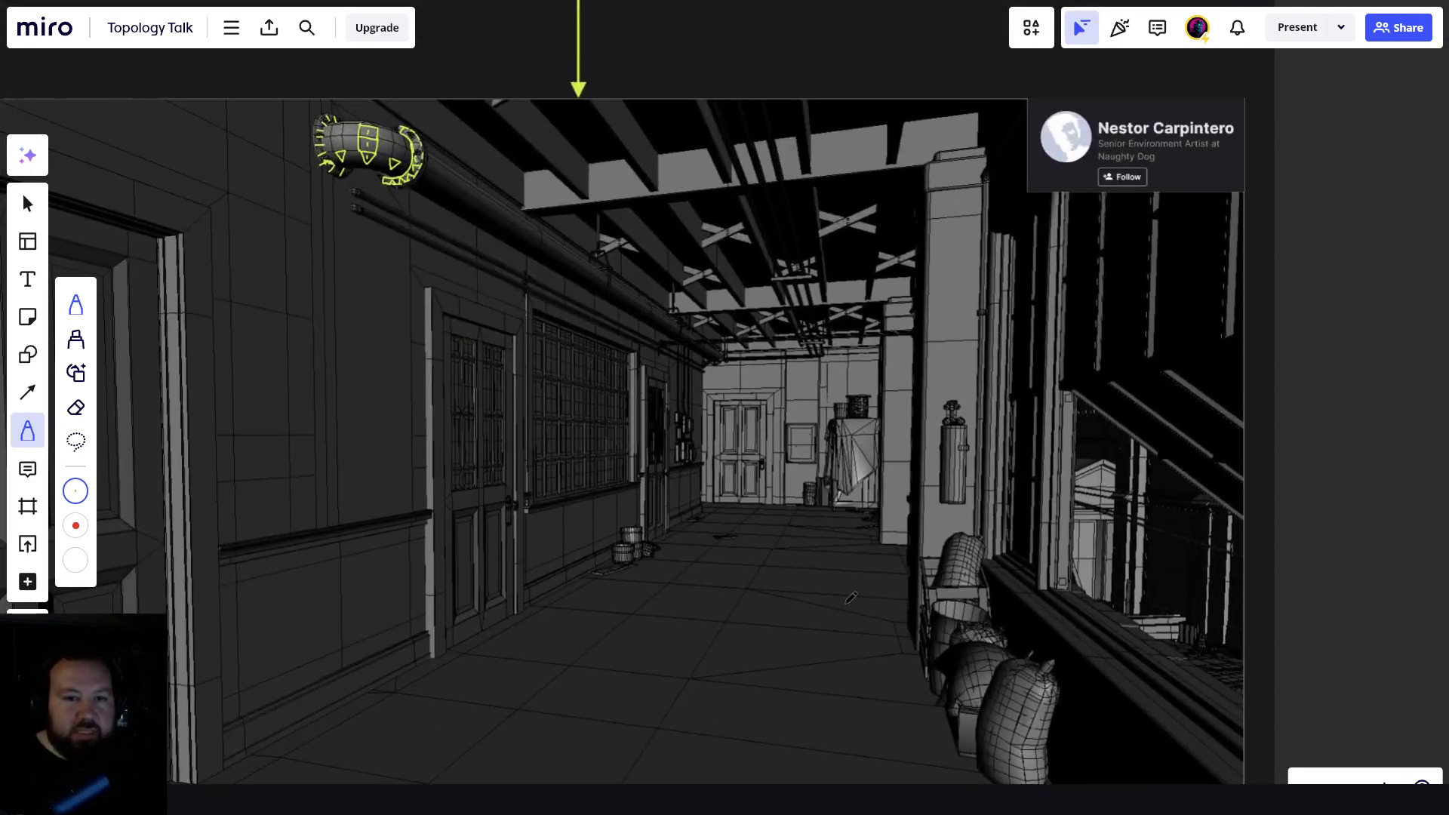
{"action": "middle_click_drag", "start_coordinate": [745, 468], "coordinate": [785, 513]}
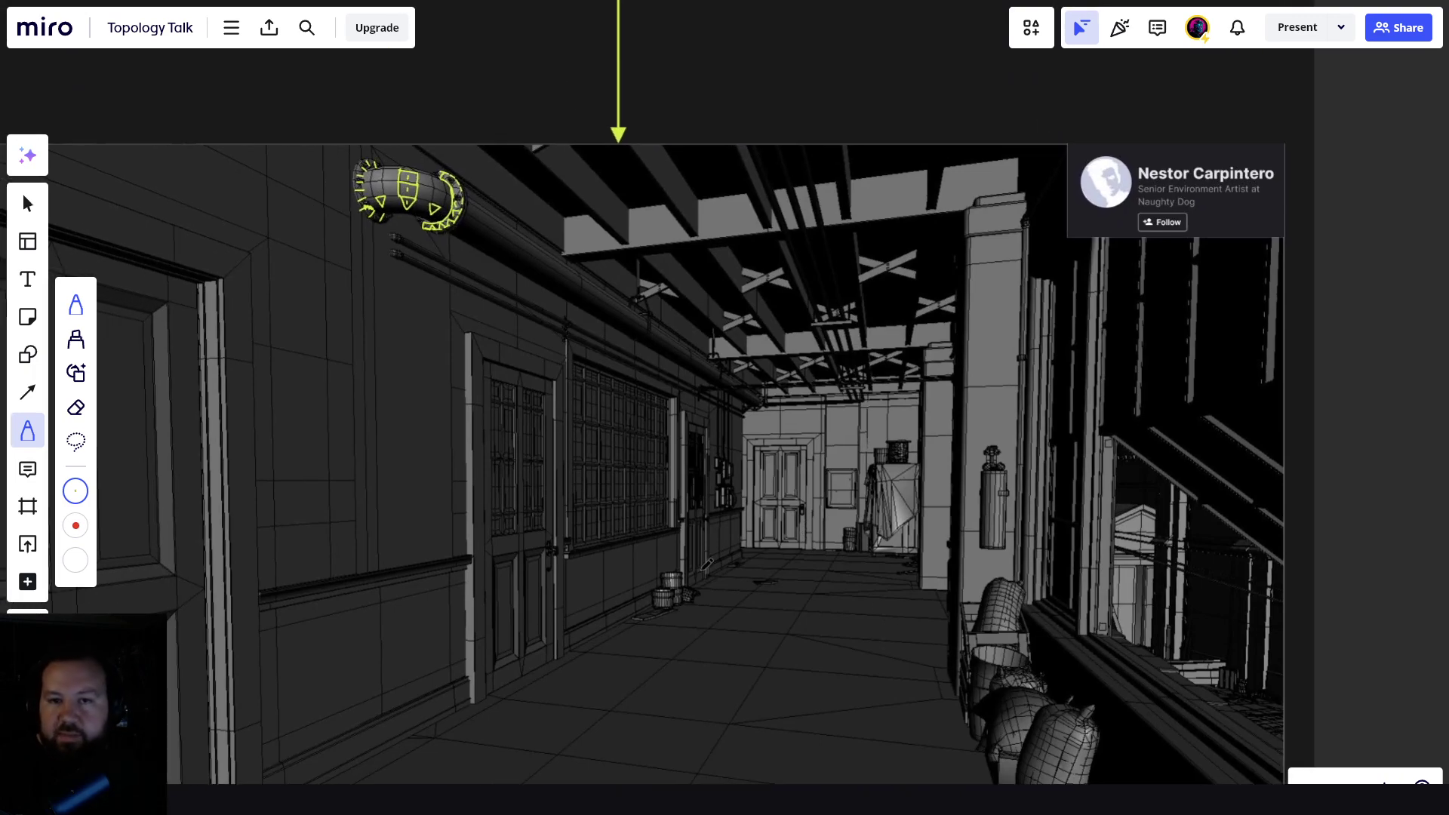
{"action": "middle_click_drag", "start_coordinate": [702, 570], "coordinate": [825, 214]}
{"action": "scroll", "coordinate": [890, 604], "scroll_direction": "down", "scroll_amount": 2}
{"action": "middle_click_drag", "start_coordinate": [898, 603], "coordinate": [901, 252]}
{"action": "scroll", "coordinate": [901, 252], "scroll_direction": "up", "scroll_amount": 2}
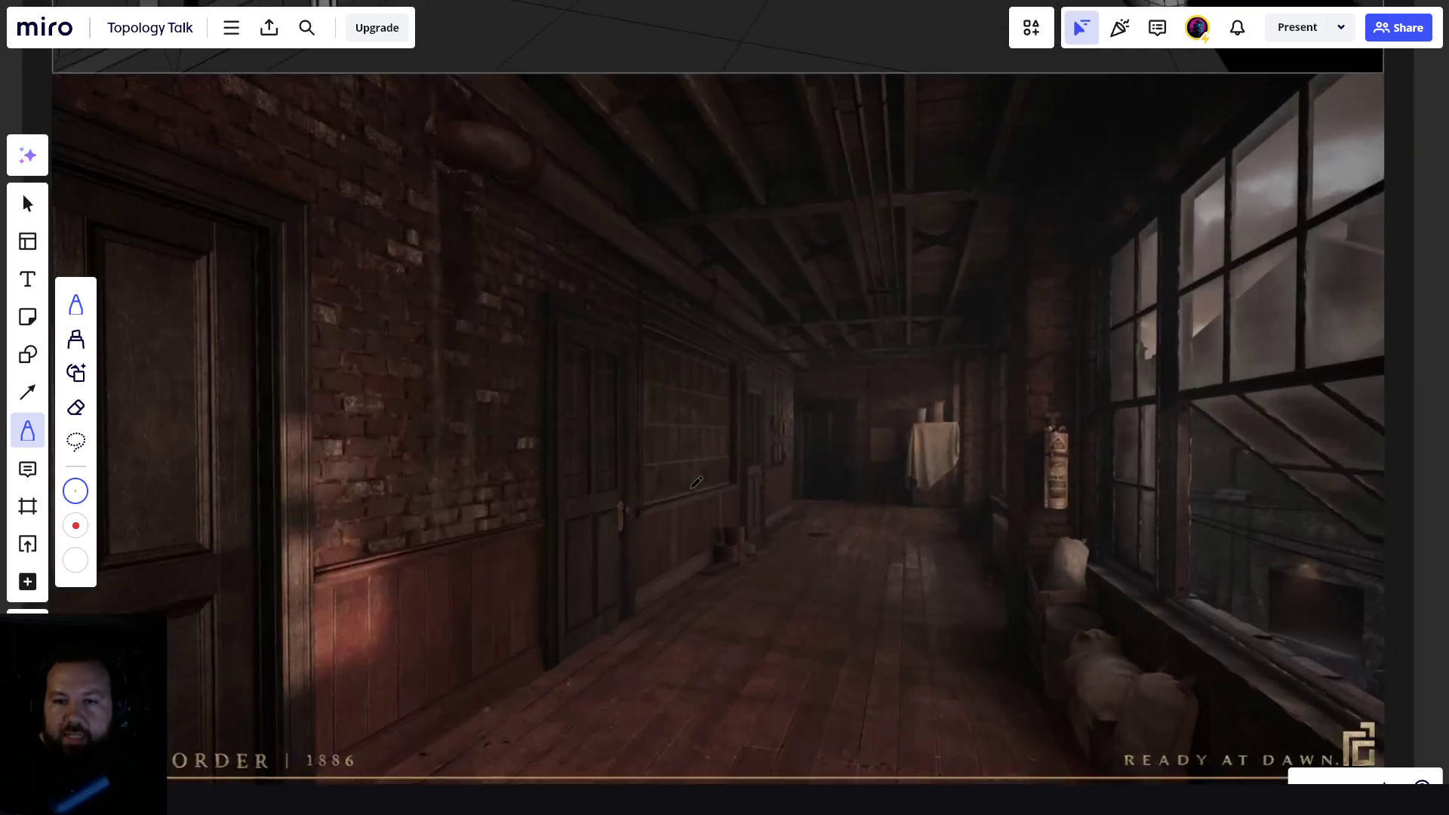
{"action": "middle_click_drag", "start_coordinate": [691, 487], "coordinate": [688, 492]}
{"action": "scroll", "coordinate": [648, 428], "scroll_direction": "up", "scroll_amount": 5}
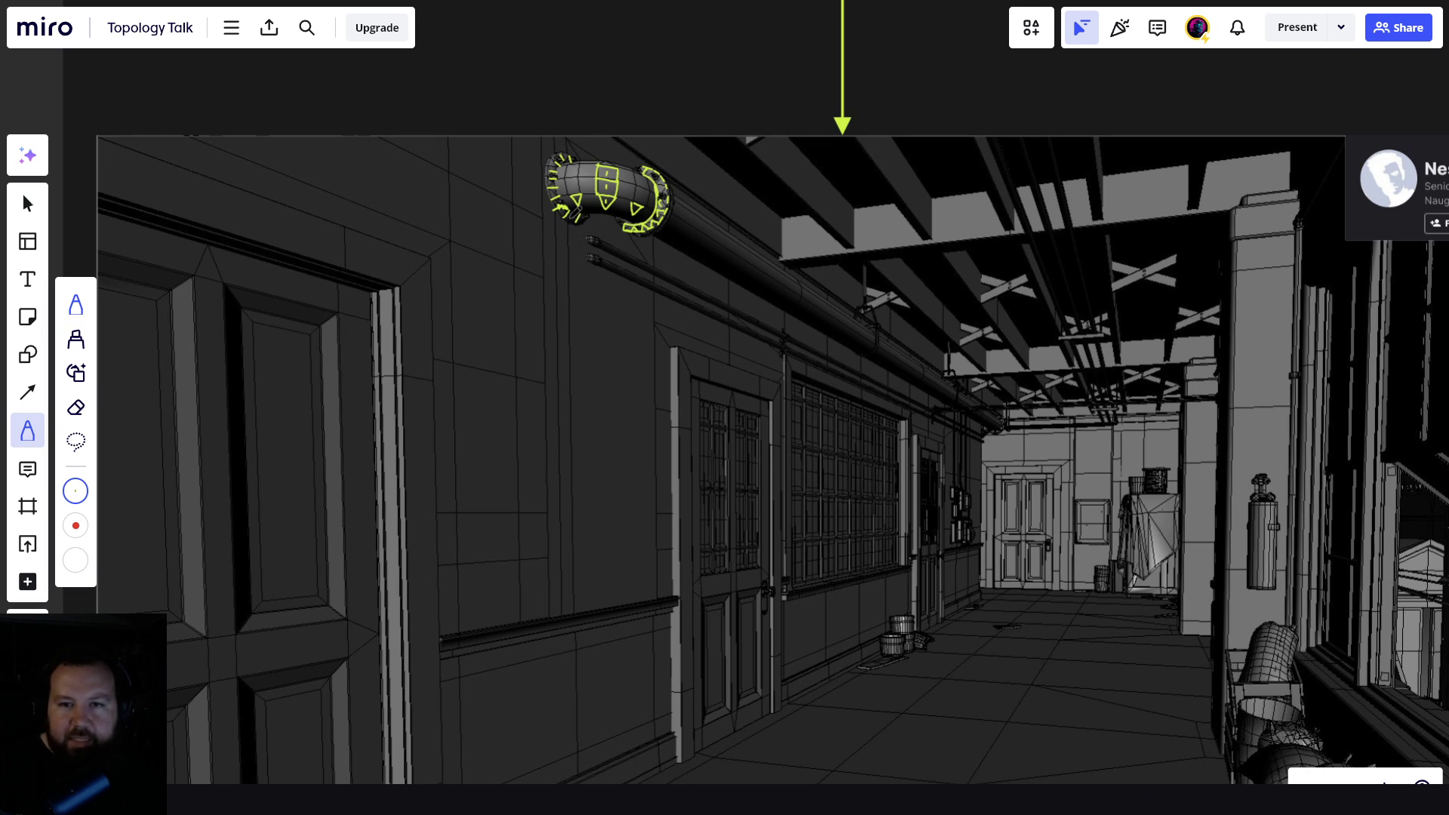
- Mark the wall strip below the pipe elbow in the corridor wireframe with vertical lines and diagonal hatching
{"action": "left_click_drag", "start_coordinate": [571, 219], "coordinate": [597, 512]}
{"action": "mouse_move", "coordinate": [573, 579]}
{"action": "left_mouse_down"}
{"action": "mouse_move", "coordinate": [580, 316]}
{"action": "mouse_move", "coordinate": [669, 582]}
{"action": "mouse_move", "coordinate": [631, 587]}
{"action": "left_mouse_up"}
{"action": "left_click_drag", "start_coordinate": [662, 514], "coordinate": [622, 553]}
{"action": "left_click_drag", "start_coordinate": [655, 478], "coordinate": [591, 538]}
{"action": "left_click_drag", "start_coordinate": [639, 420], "coordinate": [587, 489]}
{"action": "left_click_drag", "start_coordinate": [626, 361], "coordinate": [579, 434]}
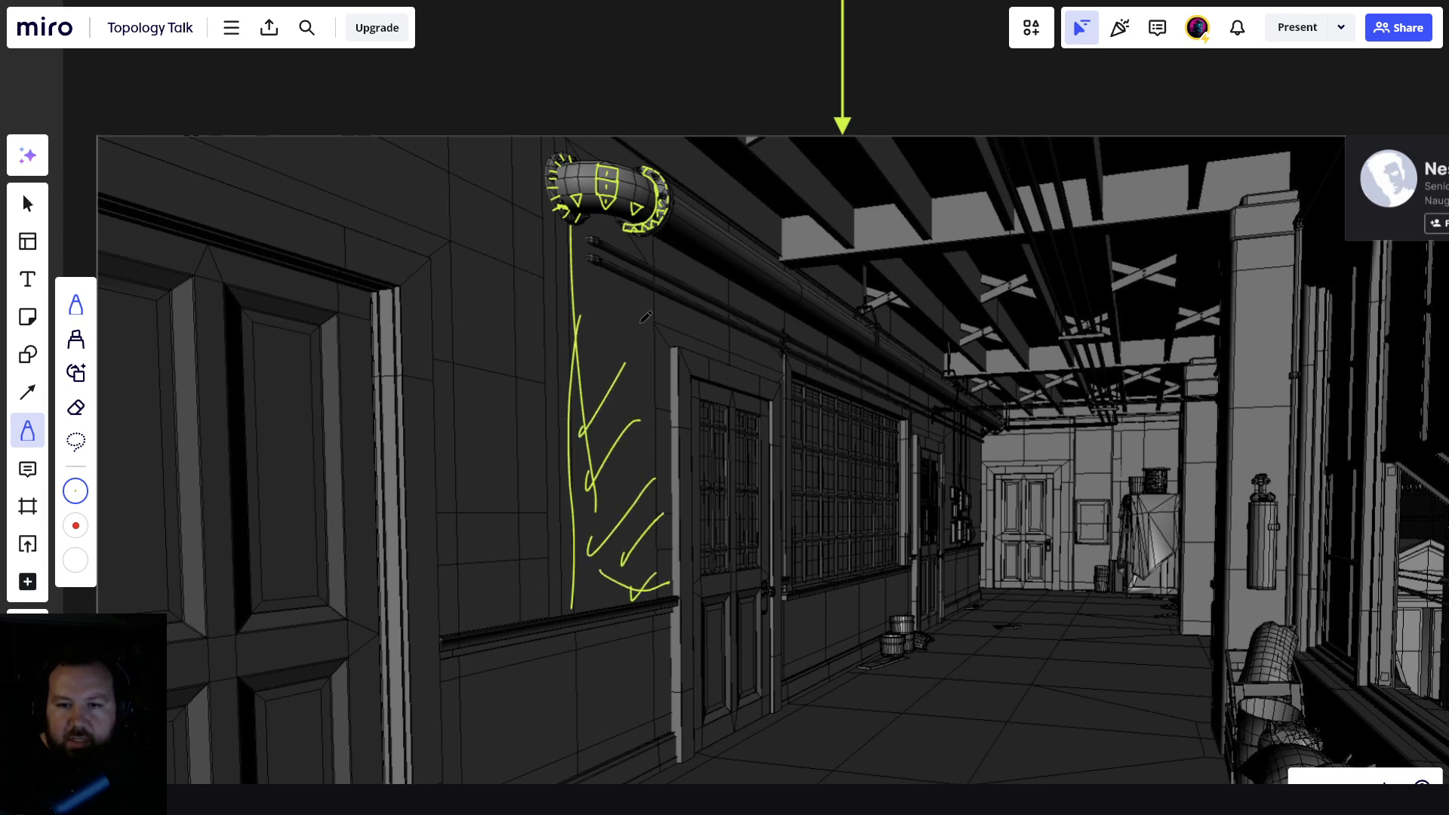
{"action": "left_click_drag", "start_coordinate": [640, 322], "coordinate": [578, 399]}
{"action": "left_click_drag", "start_coordinate": [640, 288], "coordinate": [603, 337]}
{"action": "left_click_drag", "start_coordinate": [621, 258], "coordinate": [568, 314]}
{"action": "left_click_drag", "start_coordinate": [634, 233], "coordinate": [609, 260]}
- Hatch the matching brick wall strip below the pipe elbow in the corridor render with short diagonal strokes
{"action": "scroll", "coordinate": [671, 436], "scroll_direction": "down", "scroll_amount": 5}
{"action": "scroll", "coordinate": [671, 437], "scroll_direction": "down", "scroll_amount": 3}
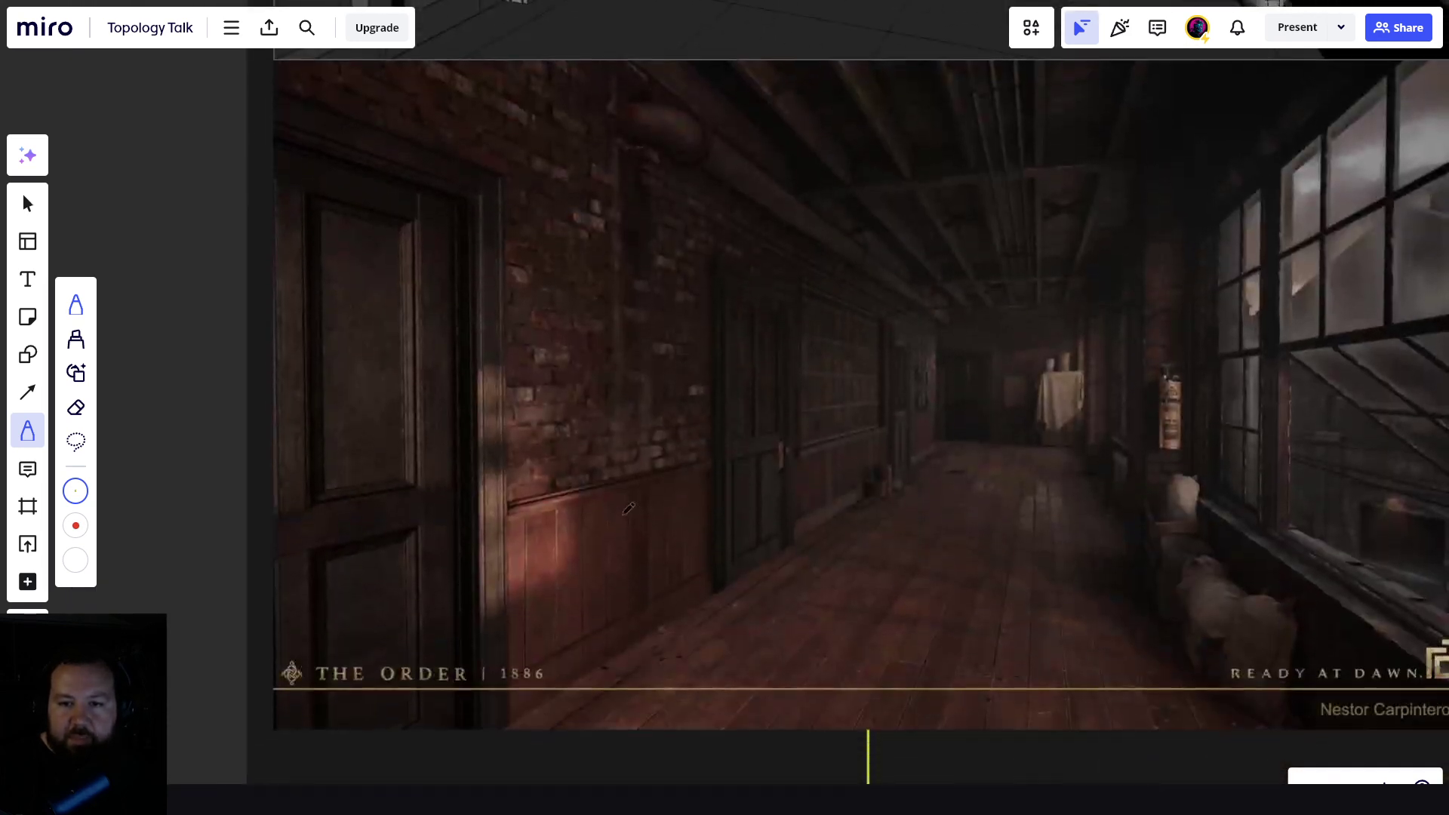
{"action": "scroll", "coordinate": [671, 437], "scroll_direction": "up", "scroll_amount": 2}
{"action": "left_click_drag", "start_coordinate": [664, 472], "coordinate": [638, 501]}
{"action": "left_click_drag", "start_coordinate": [653, 445], "coordinate": [631, 478]}
{"action": "left_click_drag", "start_coordinate": [653, 419], "coordinate": [628, 458]}
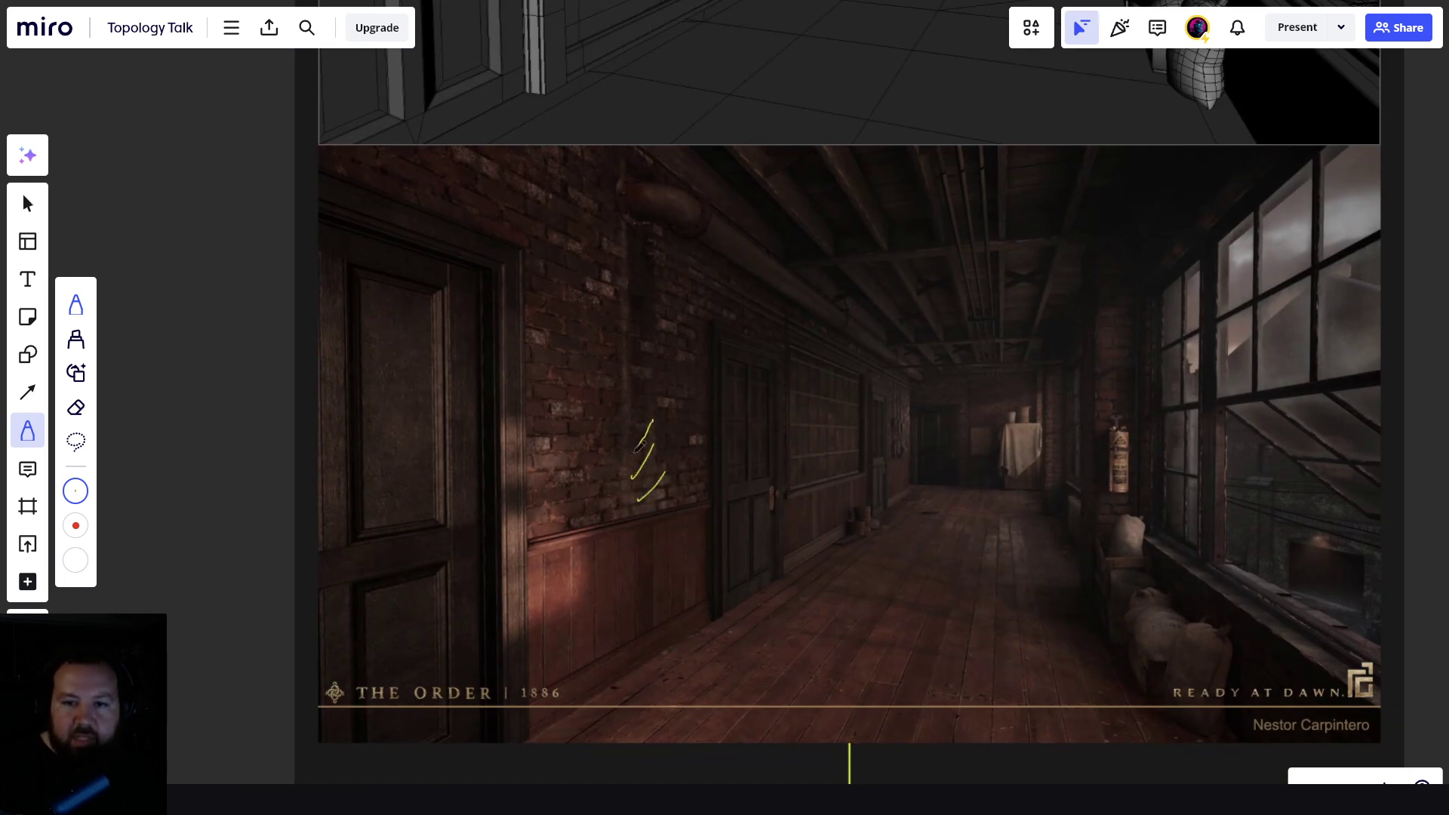
{"action": "left_click_drag", "start_coordinate": [648, 388], "coordinate": [624, 433]}
{"action": "left_click_drag", "start_coordinate": [654, 360], "coordinate": [626, 402]}
{"action": "left_click_drag", "start_coordinate": [647, 329], "coordinate": [621, 375]}
{"action": "left_click_drag", "start_coordinate": [649, 308], "coordinate": [637, 332]}
{"action": "left_click_drag", "start_coordinate": [651, 276], "coordinate": [630, 305]}
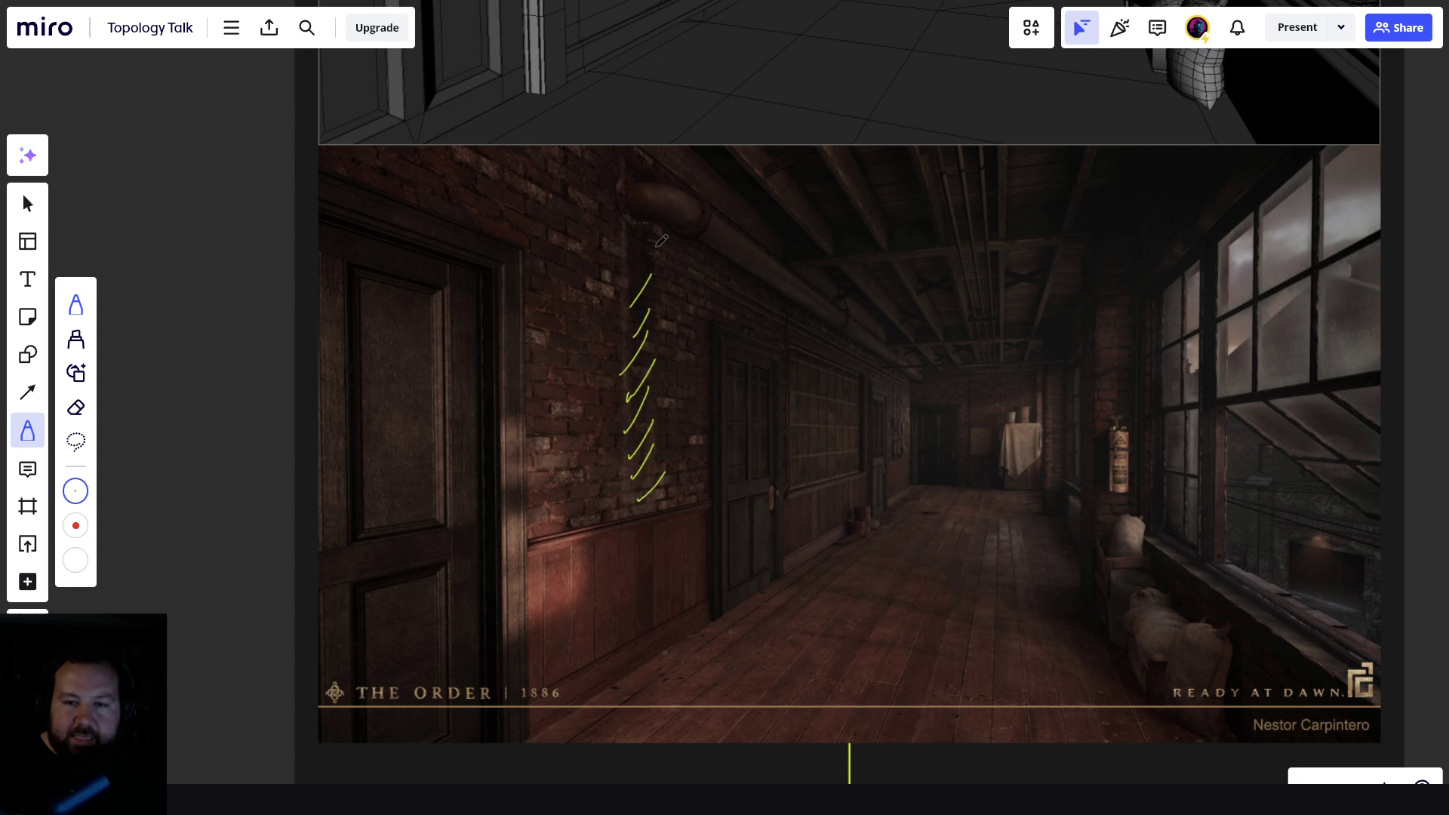
{"action": "left_click_drag", "start_coordinate": [655, 247], "coordinate": [632, 273]}
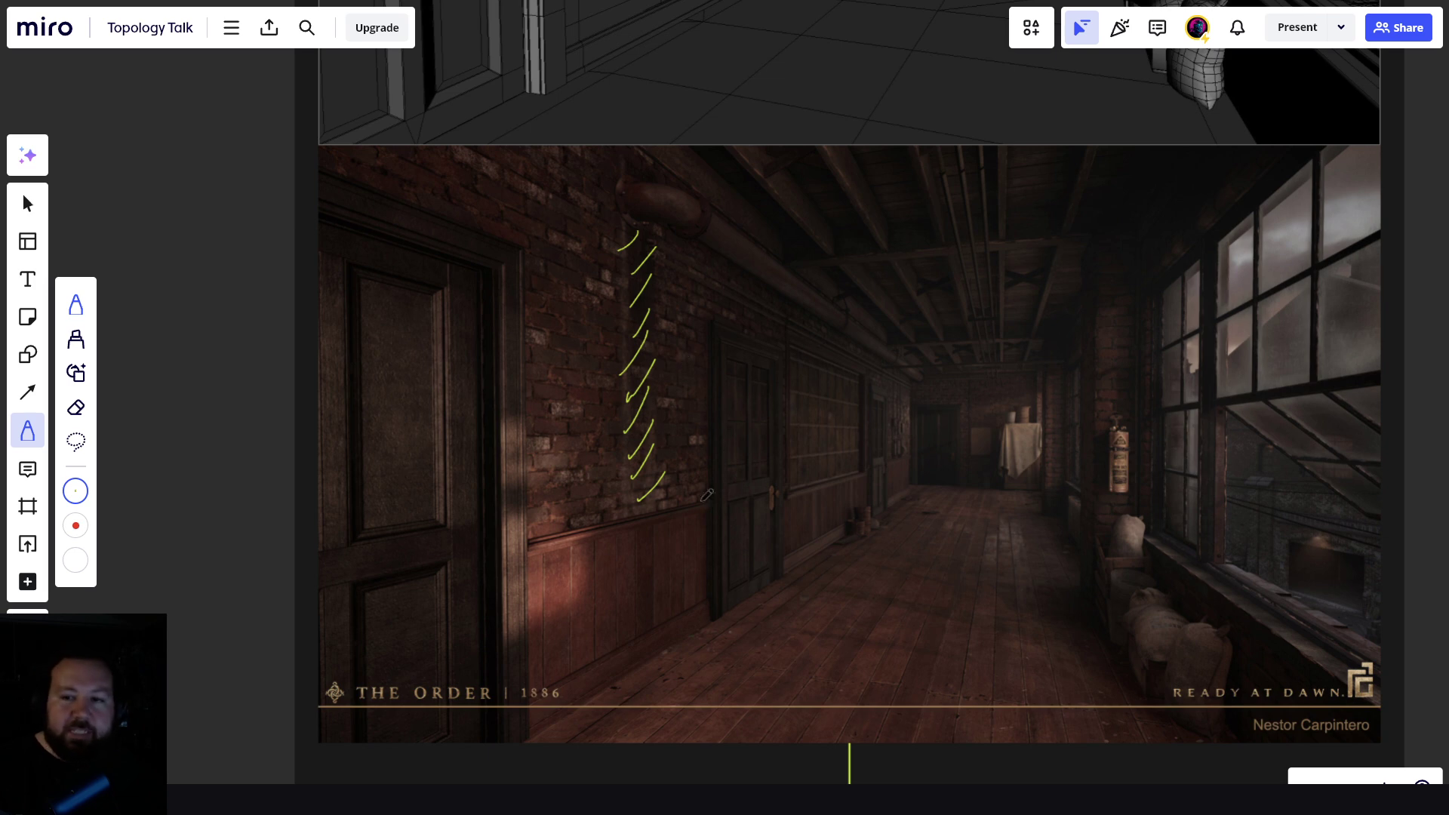
- Examine the arched hallway wireframe and its dark render below the corridor references
{"action": "middle_click_drag", "start_coordinate": [830, 480], "coordinate": [804, 460]}
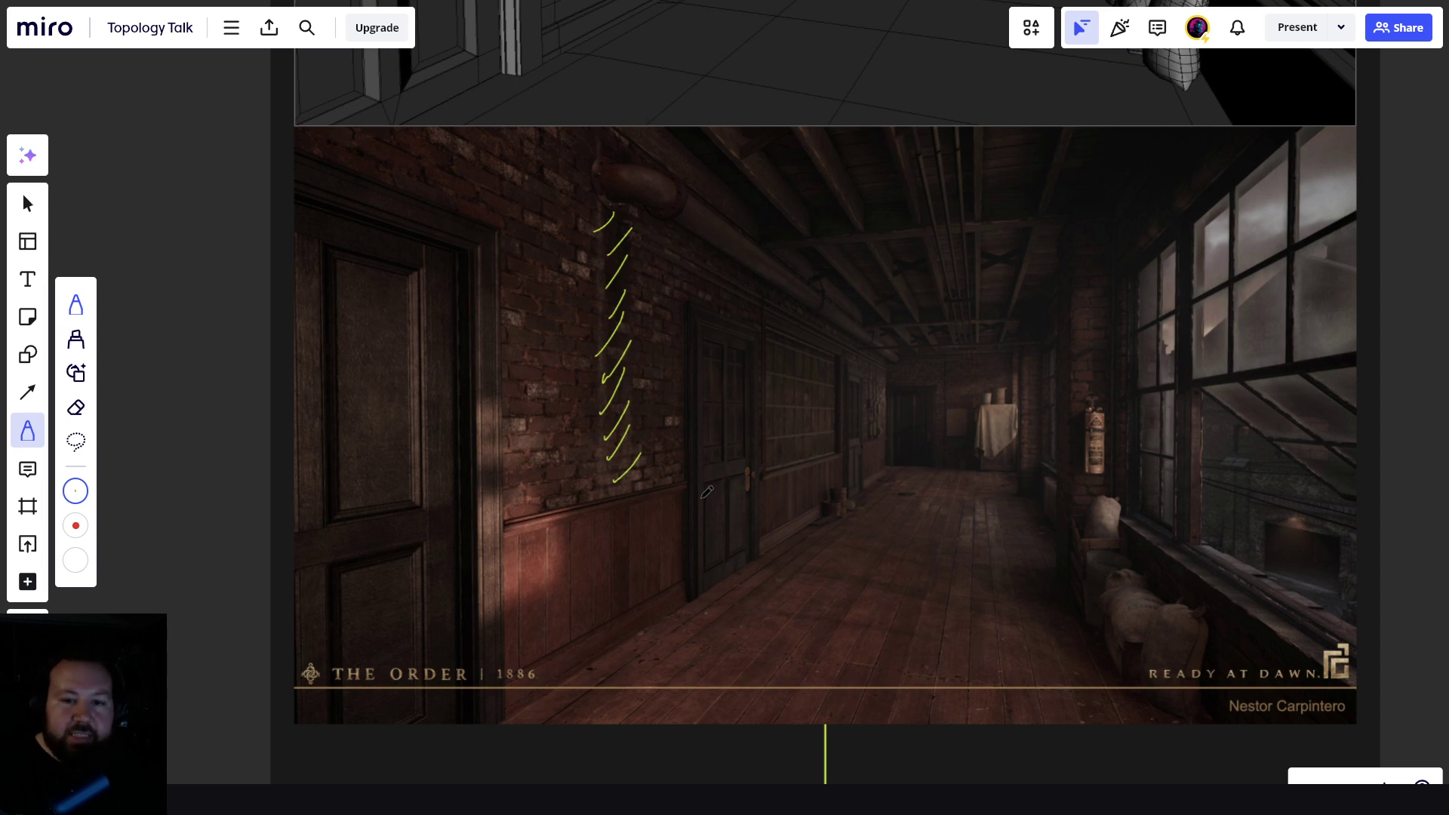
{"action": "scroll", "coordinate": [707, 492], "scroll_direction": "down", "scroll_amount": 8}
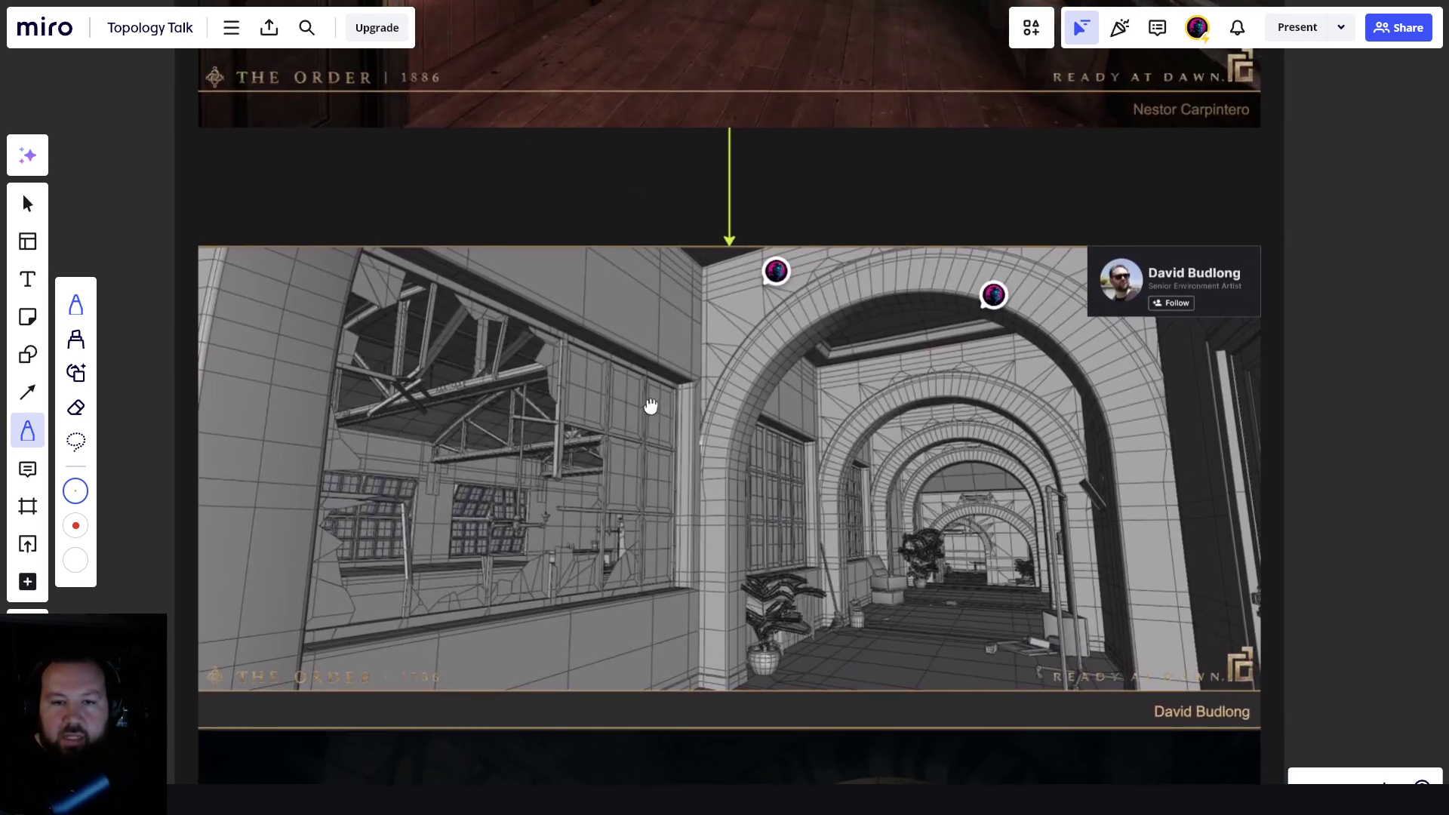
{"action": "scroll", "coordinate": [651, 406], "scroll_direction": "up", "scroll_amount": 6}
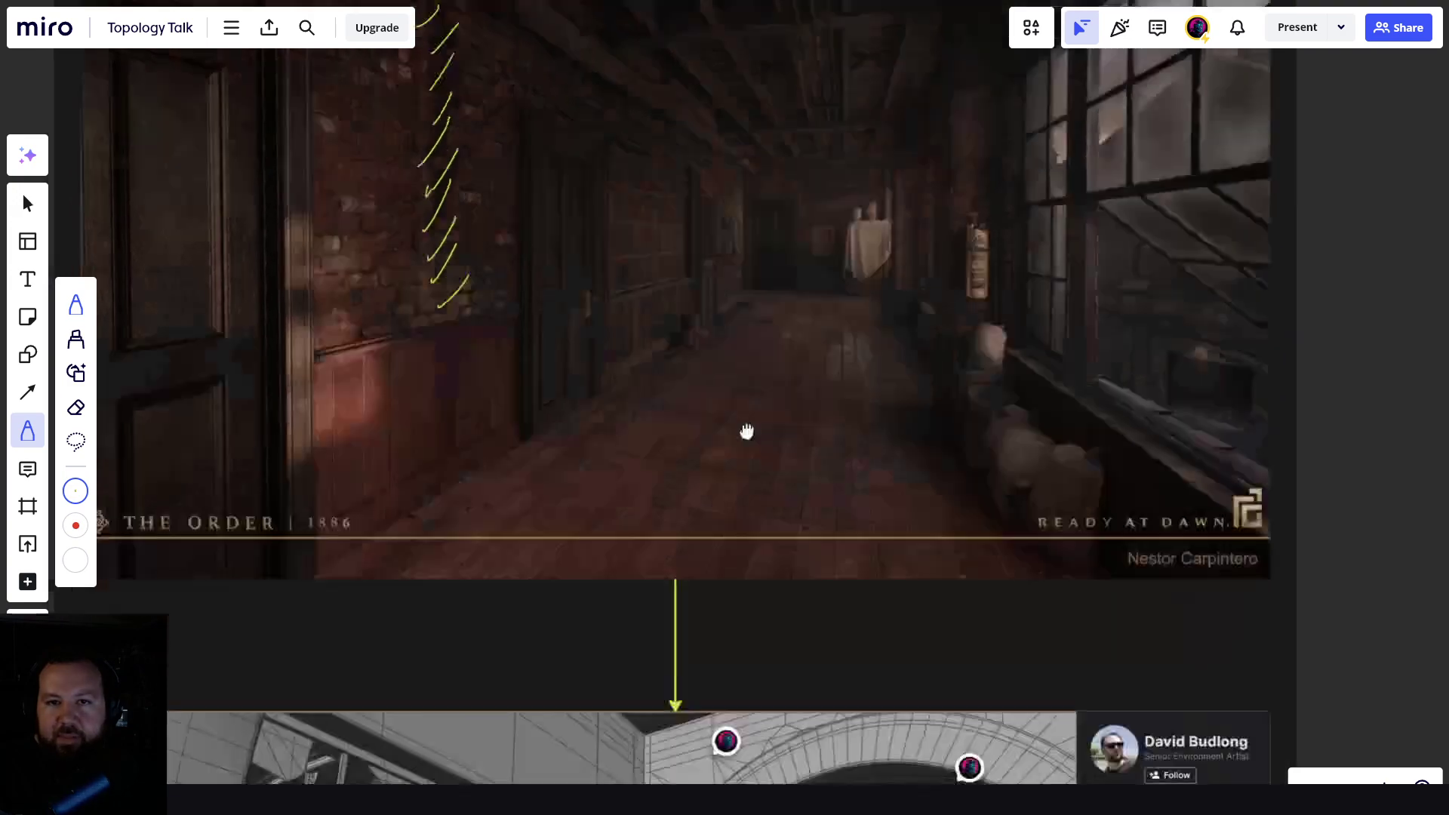
{"action": "middle_click_drag", "start_coordinate": [747, 430], "coordinate": [736, 128]}
{"action": "scroll", "coordinate": [744, 396], "scroll_direction": "up", "scroll_amount": 1}
{"action": "middle_click_drag", "start_coordinate": [744, 395], "coordinate": [857, 372]}
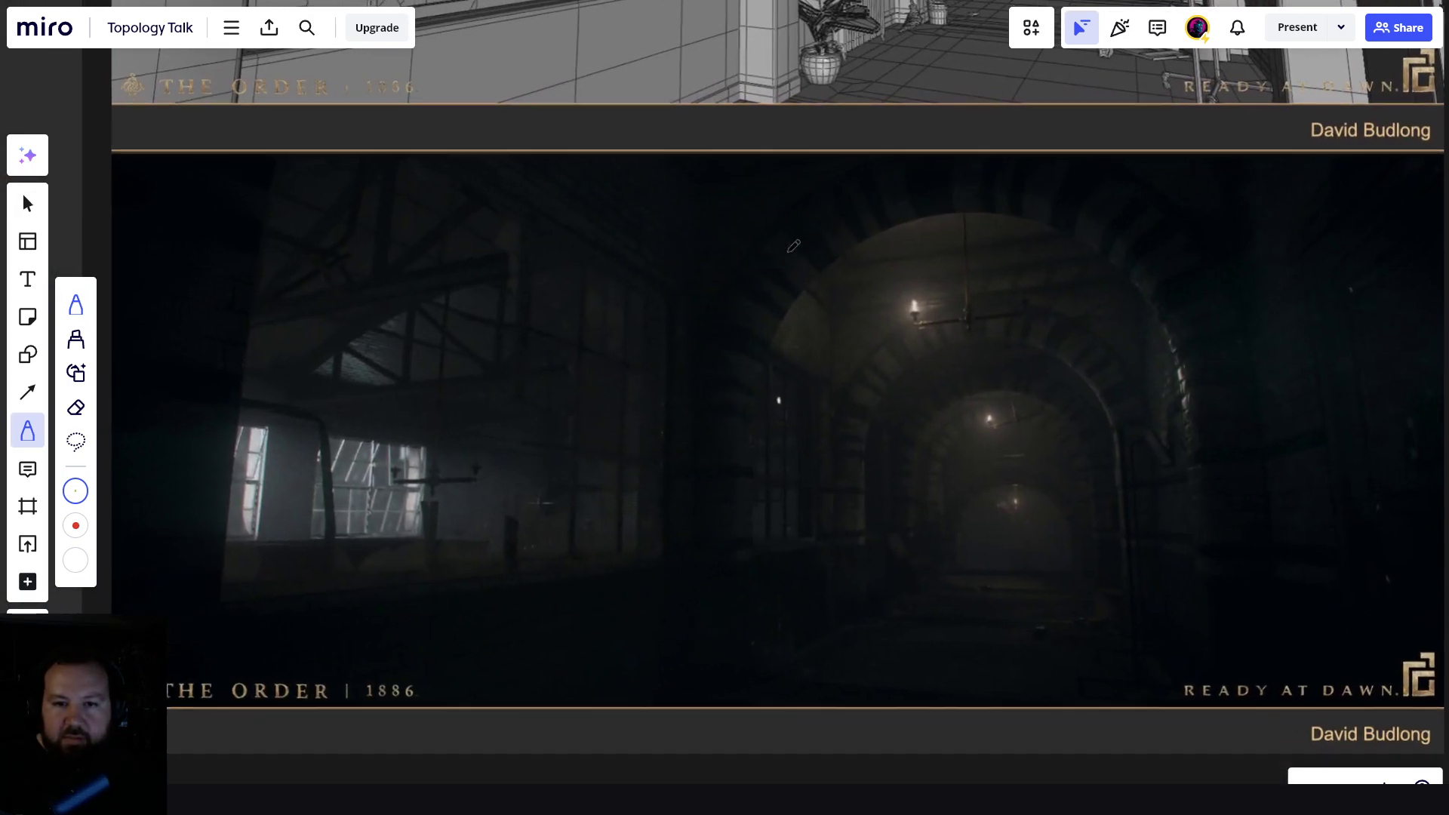
{"action": "scroll", "coordinate": [794, 246], "scroll_direction": "down", "scroll_amount": 2, "text": "ctrl"}
{"action": "scroll", "coordinate": [777, 453], "scroll_direction": "up", "scroll_amount": 7}
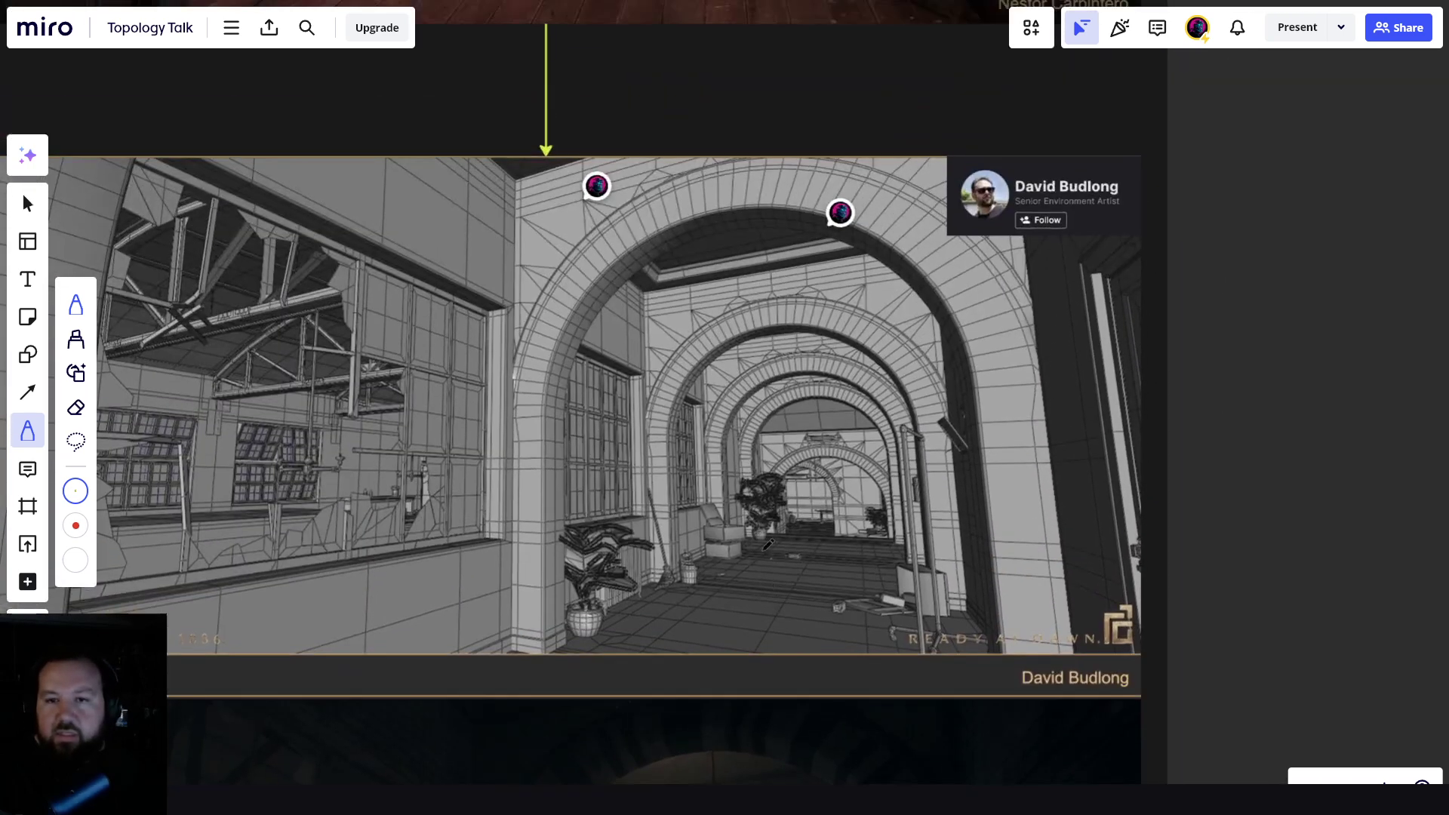
{"action": "scroll", "coordinate": [768, 545], "scroll_direction": "up", "scroll_amount": 2, "text": "ctrl"}
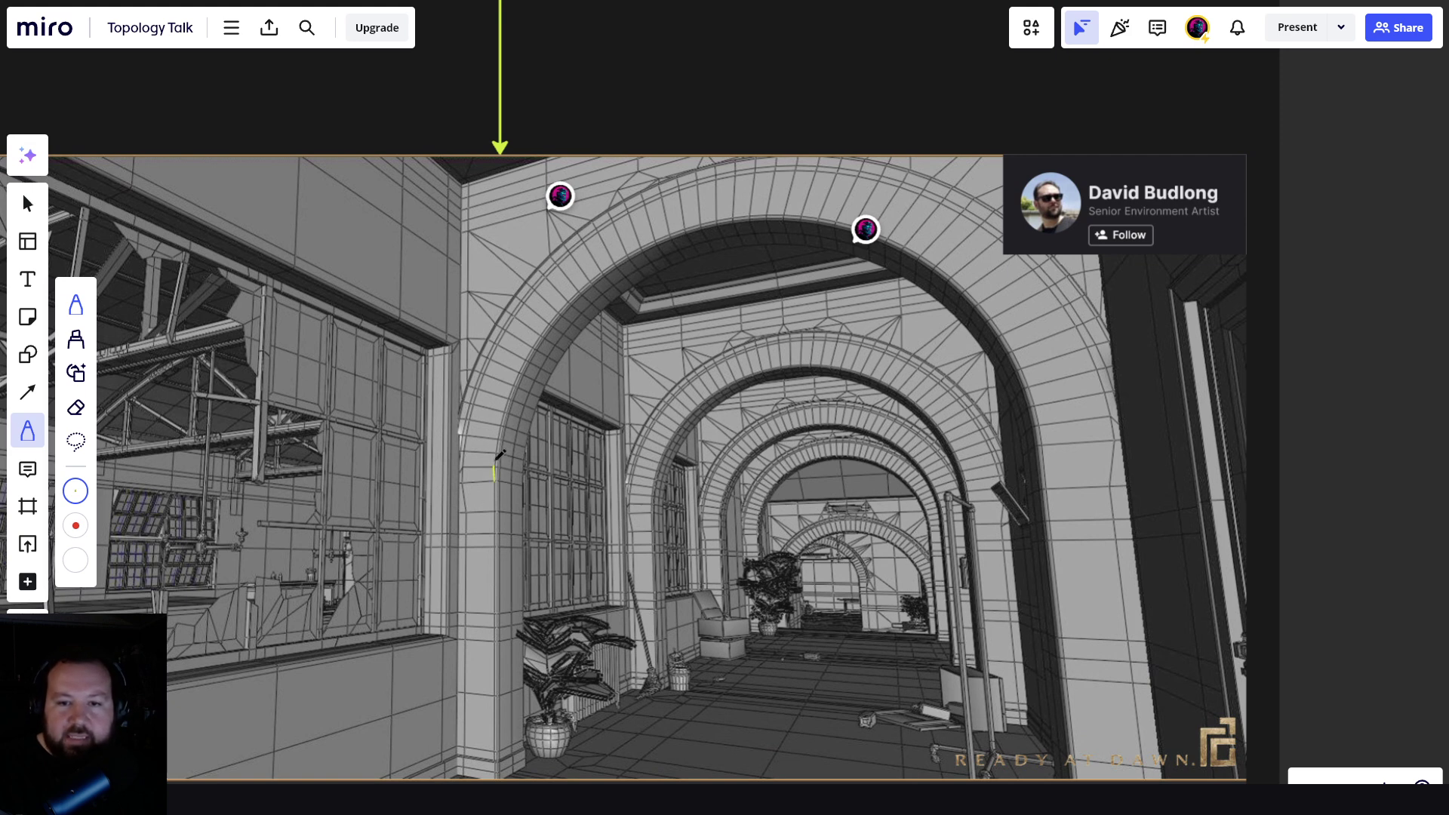
- Trace the inner edge of the front arch in the hallway wireframe
{"action": "mouse_move", "coordinate": [497, 459]}
{"action": "left_mouse_down"}
{"action": "mouse_move", "coordinate": [529, 368]}
{"action": "mouse_move", "coordinate": [611, 266]}
{"action": "mouse_move", "coordinate": [706, 217]}
{"action": "mouse_move", "coordinate": [772, 212]}
{"action": "mouse_move", "coordinate": [877, 228]}
{"action": "mouse_move", "coordinate": [936, 261]}
{"action": "mouse_move", "coordinate": [993, 332]}
{"action": "mouse_move", "coordinate": [1034, 427]}
{"action": "mouse_move", "coordinate": [1046, 526]}
{"action": "left_mouse_up"}
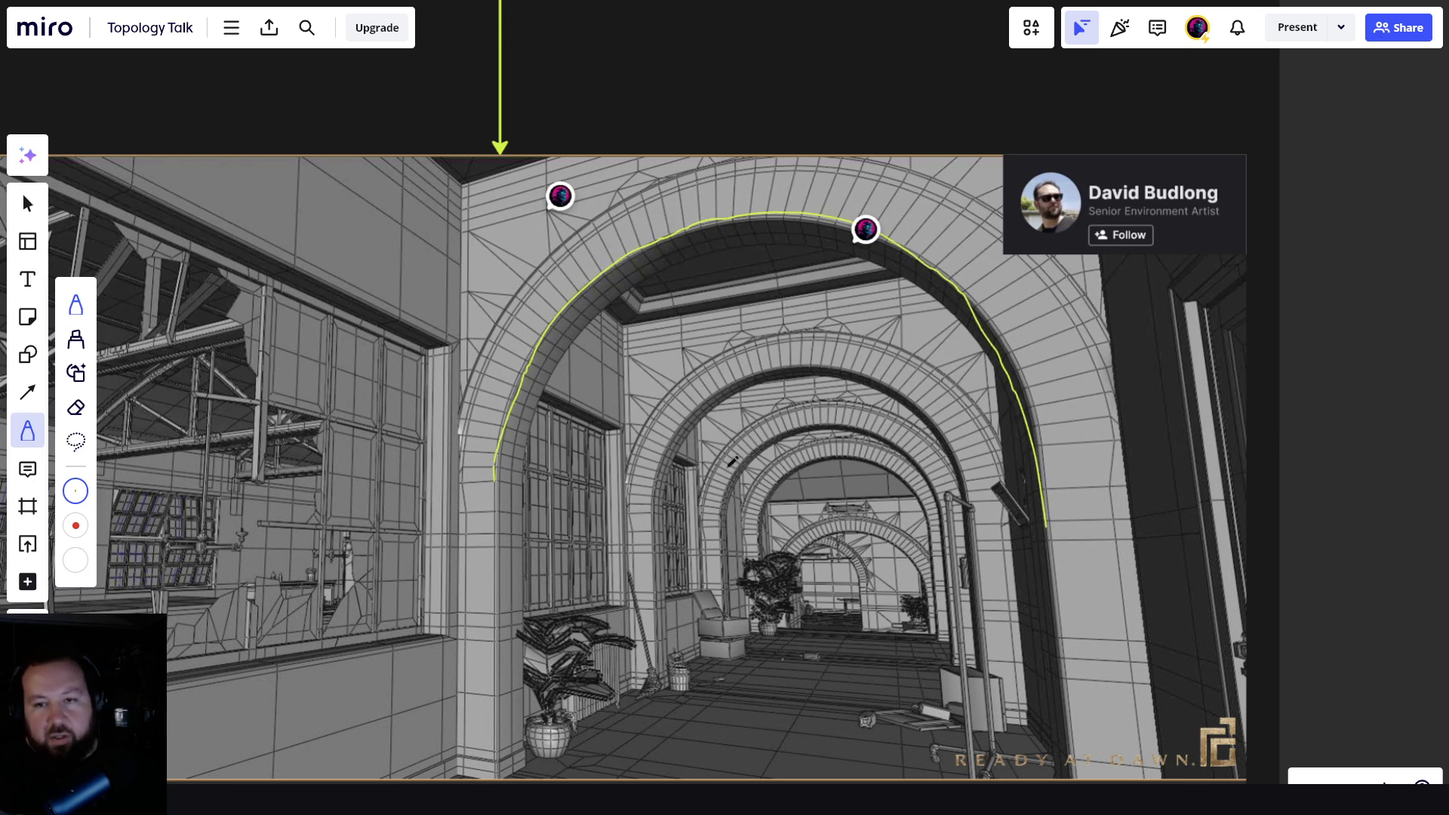
{"action": "scroll", "coordinate": [709, 401], "scroll_direction": "up", "scroll_amount": 3}
{"action": "middle_click_drag", "start_coordinate": [741, 332], "coordinate": [650, 329]}
{"action": "left_click", "coordinate": [27, 203]}
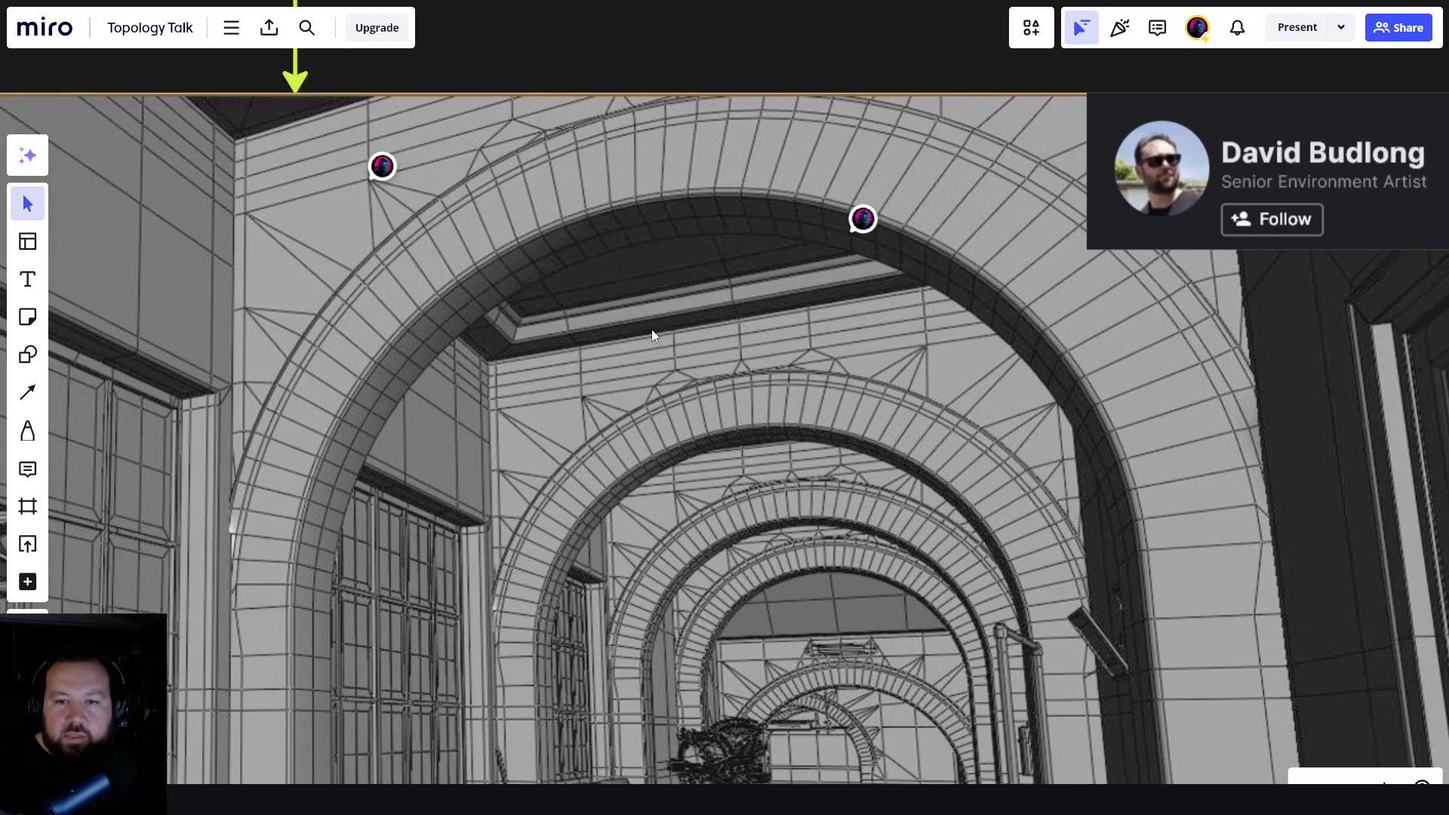
{"action": "middle_click_drag", "start_coordinate": [467, 312], "coordinate": [546, 479]}
{"action": "scroll", "coordinate": [543, 479], "scroll_direction": "down", "scroll_amount": 1}
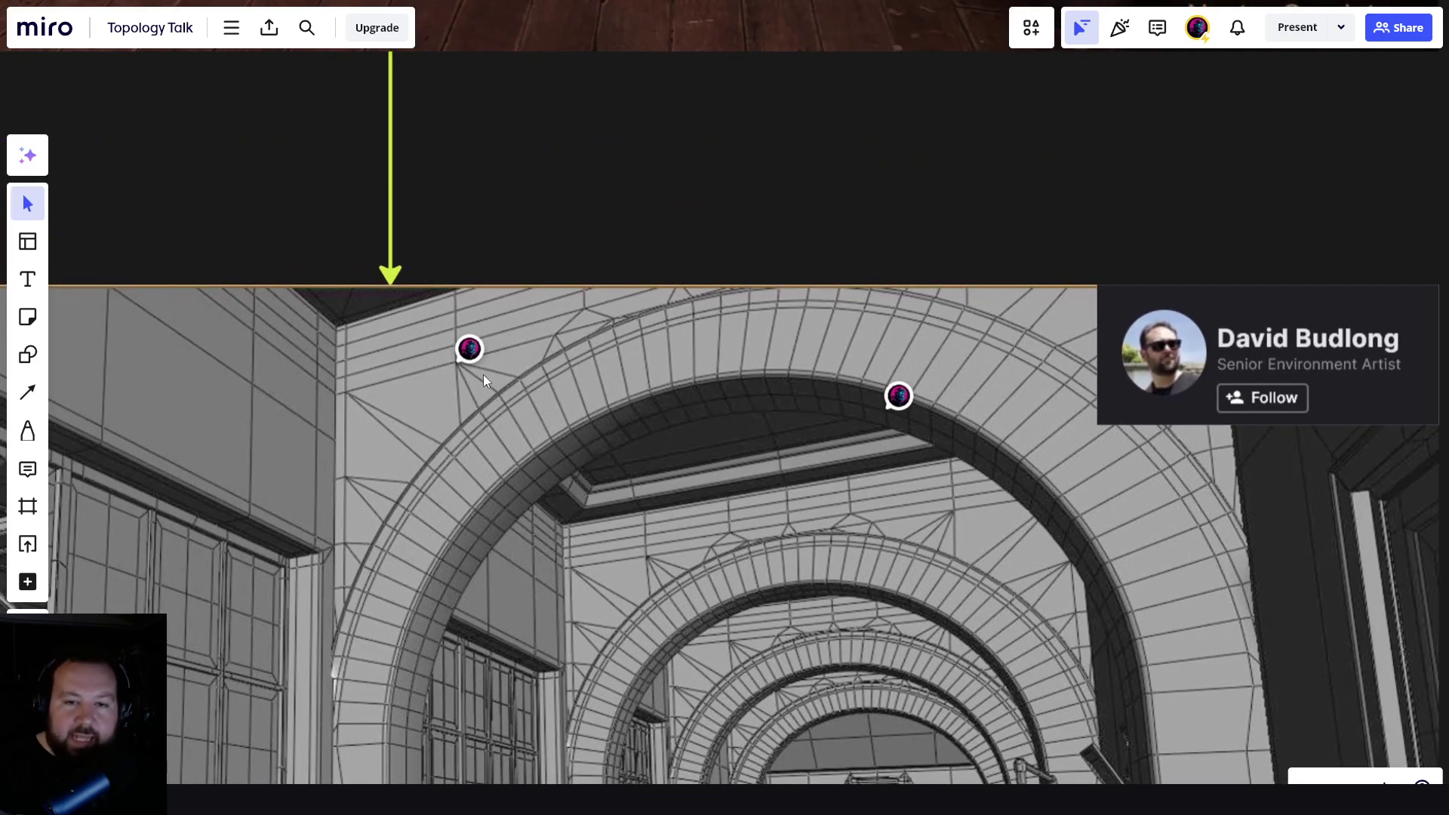
{"action": "middle_click_drag", "start_coordinate": [529, 373], "coordinate": [477, 391]}
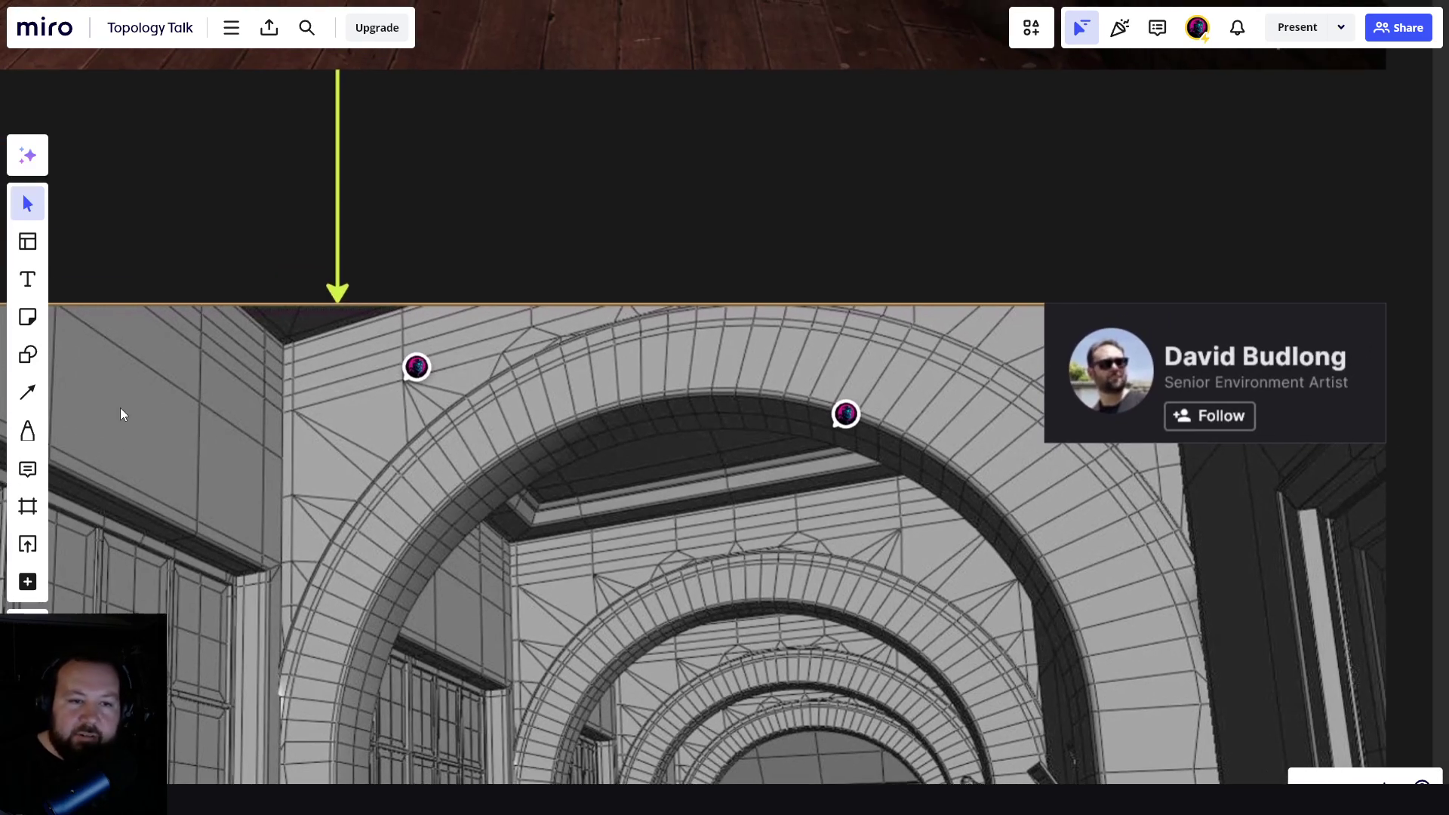
- Sketch edge lines running from the front arch's curve out across the surrounding wall to its side and upper borders
{"action": "left_click", "coordinate": [27, 430]}
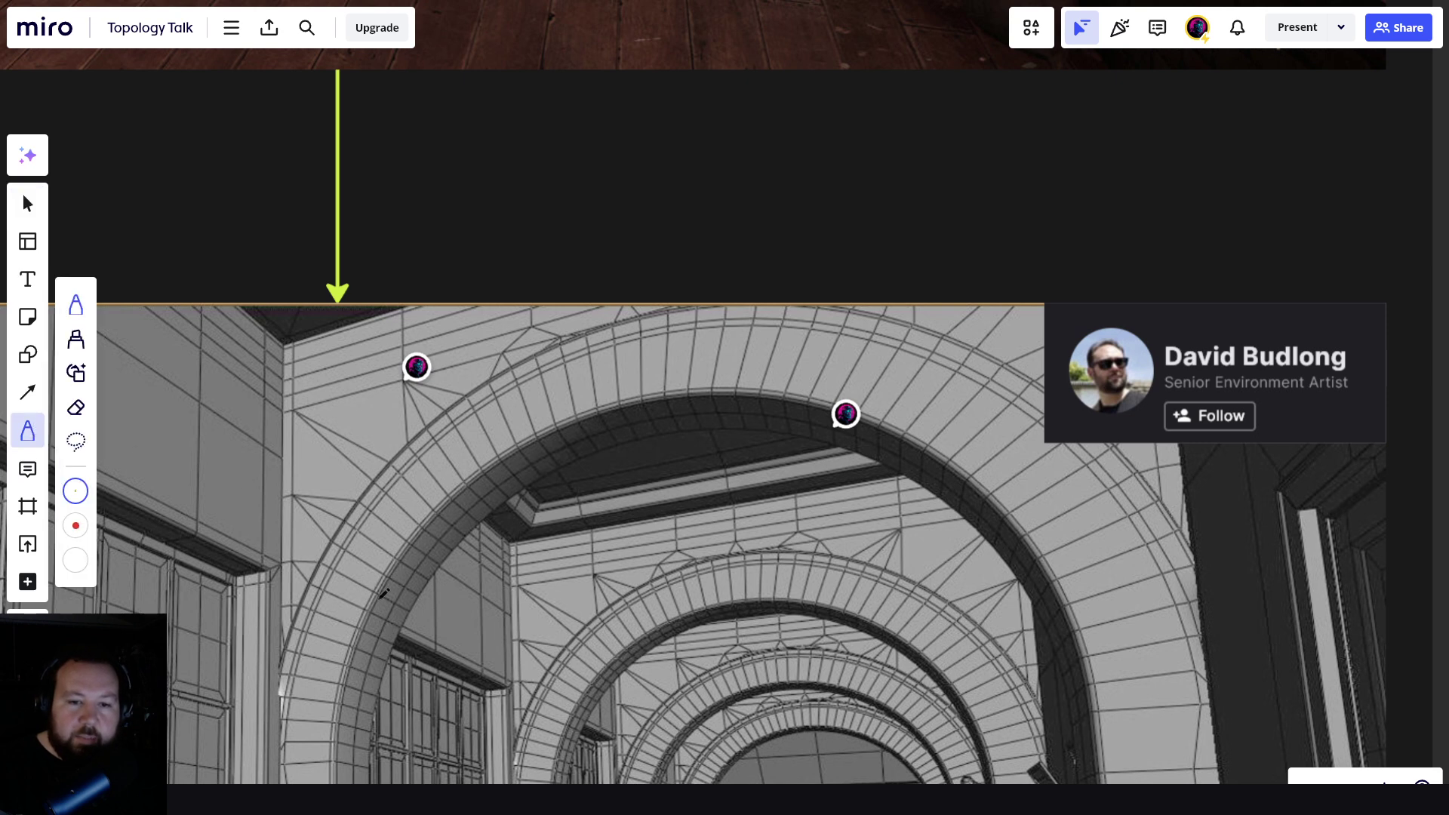
{"action": "left_click_drag", "start_coordinate": [384, 594], "coordinate": [279, 538]}
{"action": "mouse_move", "coordinate": [382, 575]}
{"action": "left_mouse_down"}
{"action": "mouse_move", "coordinate": [277, 500]}
{"action": "mouse_move", "coordinate": [314, 475]}
{"action": "mouse_move", "coordinate": [280, 452]}
{"action": "left_mouse_up"}
{"action": "mouse_move", "coordinate": [407, 539]}
{"action": "left_mouse_down"}
{"action": "mouse_move", "coordinate": [338, 477]}
{"action": "mouse_move", "coordinate": [342, 301]}
{"action": "left_mouse_up"}
{"action": "mouse_move", "coordinate": [437, 505]}
{"action": "left_mouse_down"}
{"action": "mouse_move", "coordinate": [385, 454]}
{"action": "mouse_move", "coordinate": [375, 291]}
{"action": "mouse_move", "coordinate": [433, 436]}
{"action": "mouse_move", "coordinate": [426, 305]}
{"action": "left_mouse_up"}
{"action": "mouse_move", "coordinate": [505, 456]}
{"action": "left_mouse_down"}
{"action": "mouse_move", "coordinate": [477, 404]}
{"action": "mouse_move", "coordinate": [471, 303]}
{"action": "left_mouse_up"}
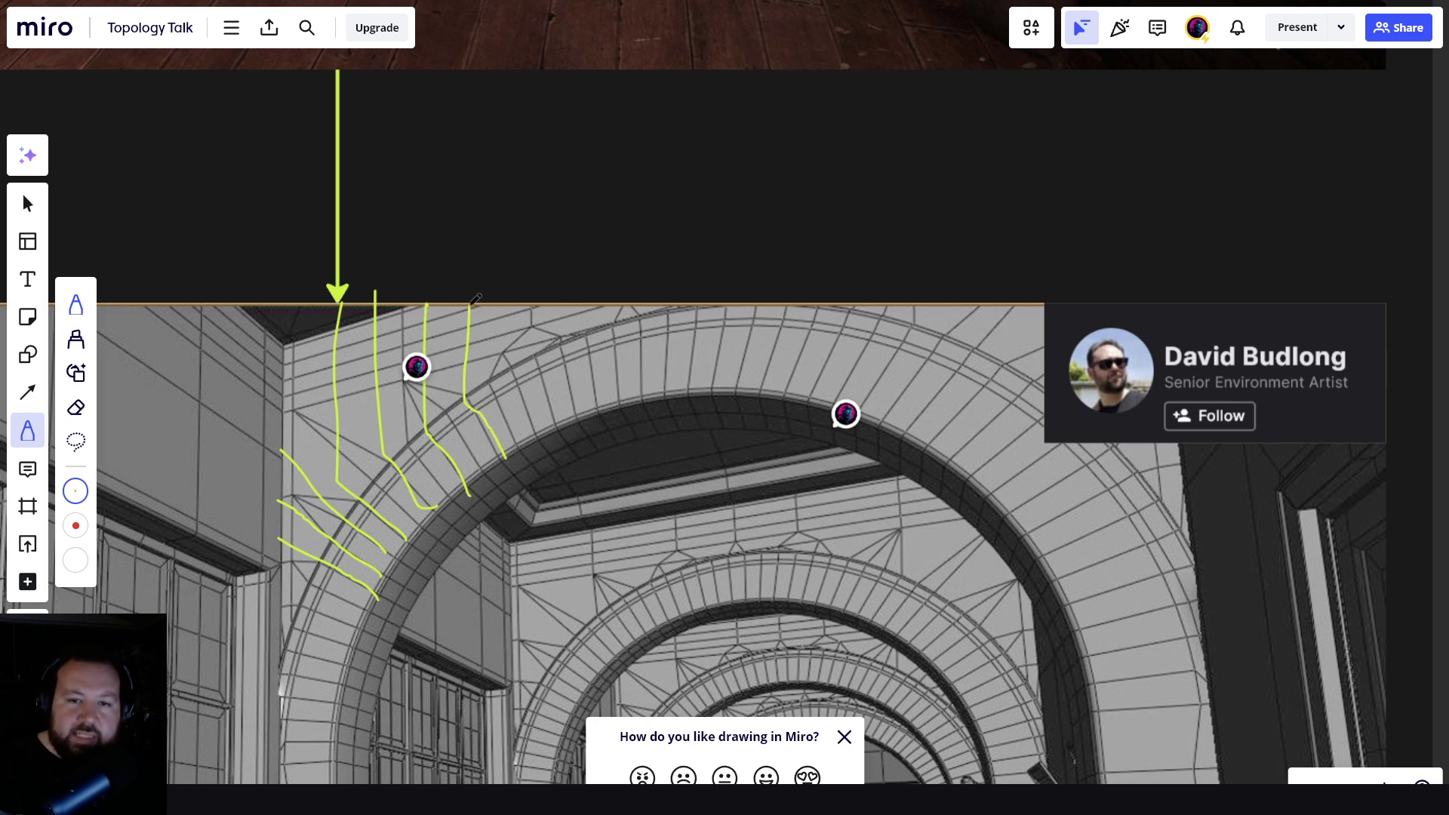
- Undo all the edge lines sketched from the front arch across the wall
{"action": "key", "text": "ctrl+z"}
{"action": "key", "text": "ctrl+z"}
{"action": "key", "text": "ctrl+z"}
{"action": "key", "text": "ctrl+z"}
{"action": "key", "text": "ctrl+z"}
{"action": "key", "text": "ctrl+z"}
{"action": "key", "text": "ctrl+z"}
{"action": "key", "text": "ctrl+z"}
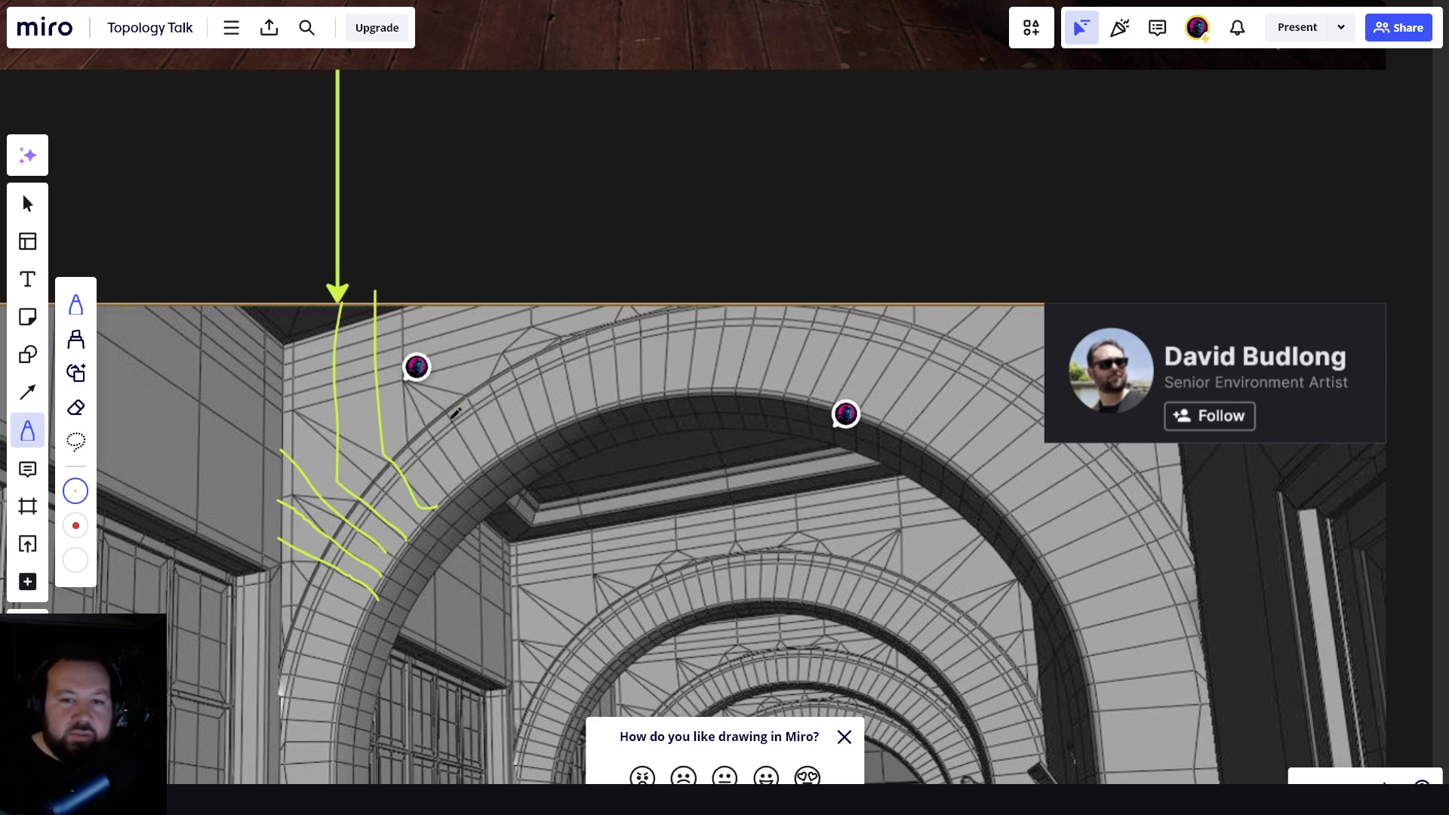
- Circle three wall vertices beside the front arch and sketch a triangle fan from the middle one to the arch's outer edge
{"action": "mouse_move", "coordinate": [292, 400]}
{"action": "left_mouse_down"}
{"action": "mouse_move", "coordinate": [297, 422]}
{"action": "mouse_move", "coordinate": [293, 401]}
{"action": "left_mouse_up"}
{"action": "mouse_move", "coordinate": [396, 373]}
{"action": "left_mouse_down"}
{"action": "mouse_move", "coordinate": [403, 396]}
{"action": "mouse_move", "coordinate": [400, 375]}
{"action": "left_mouse_up"}
{"action": "left_click_drag", "start_coordinate": [519, 326], "coordinate": [527, 317]}
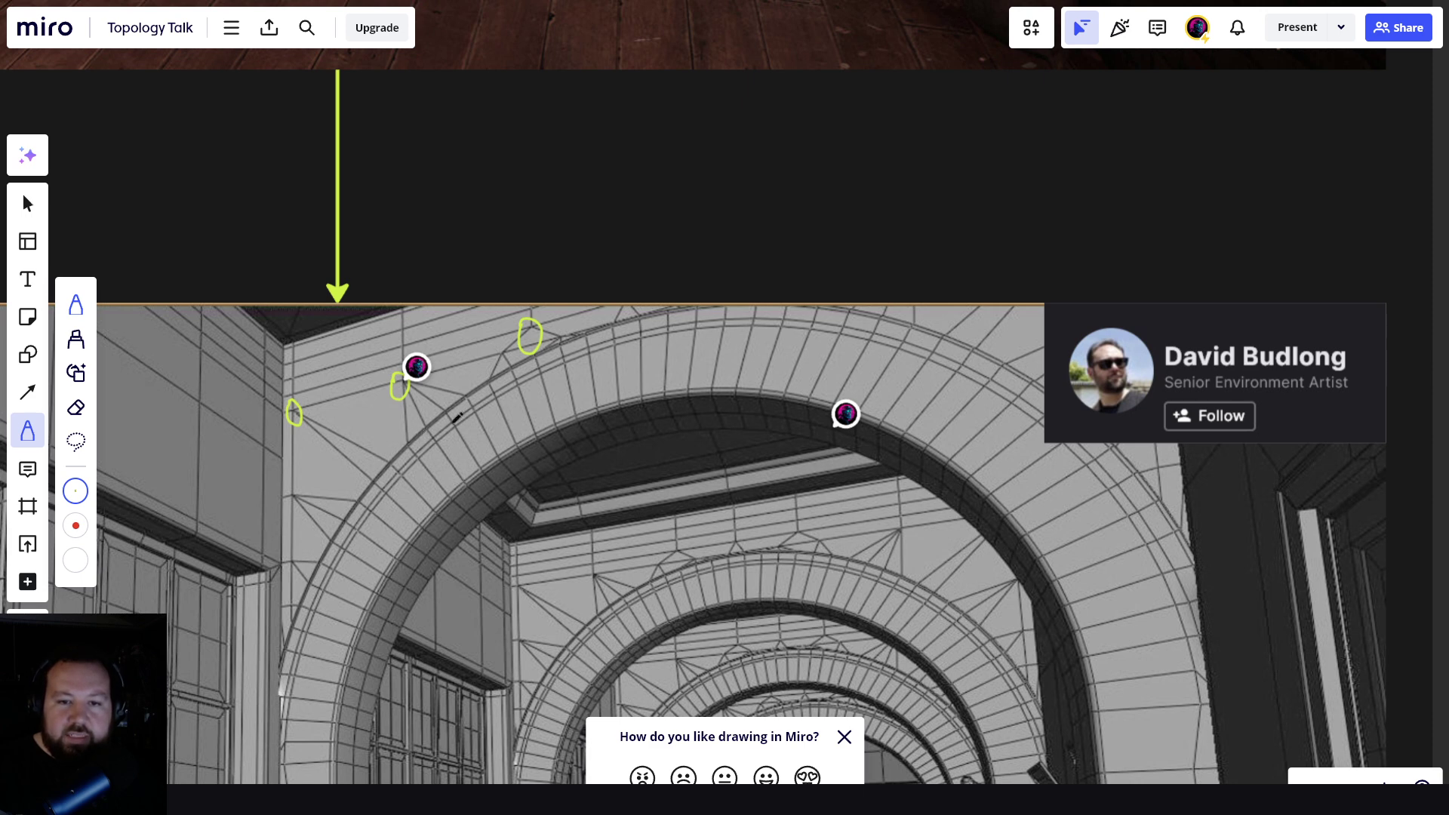
{"action": "mouse_move", "coordinate": [400, 446]}
{"action": "left_mouse_down"}
{"action": "mouse_move", "coordinate": [462, 406]}
{"action": "mouse_move", "coordinate": [410, 385]}
{"action": "left_mouse_up"}
{"action": "mouse_move", "coordinate": [427, 422]}
{"action": "left_mouse_down"}
{"action": "mouse_move", "coordinate": [414, 386]}
{"action": "mouse_move", "coordinate": [440, 408]}
{"action": "left_mouse_up"}
{"action": "left_click_drag", "start_coordinate": [439, 407], "coordinate": [413, 375]}
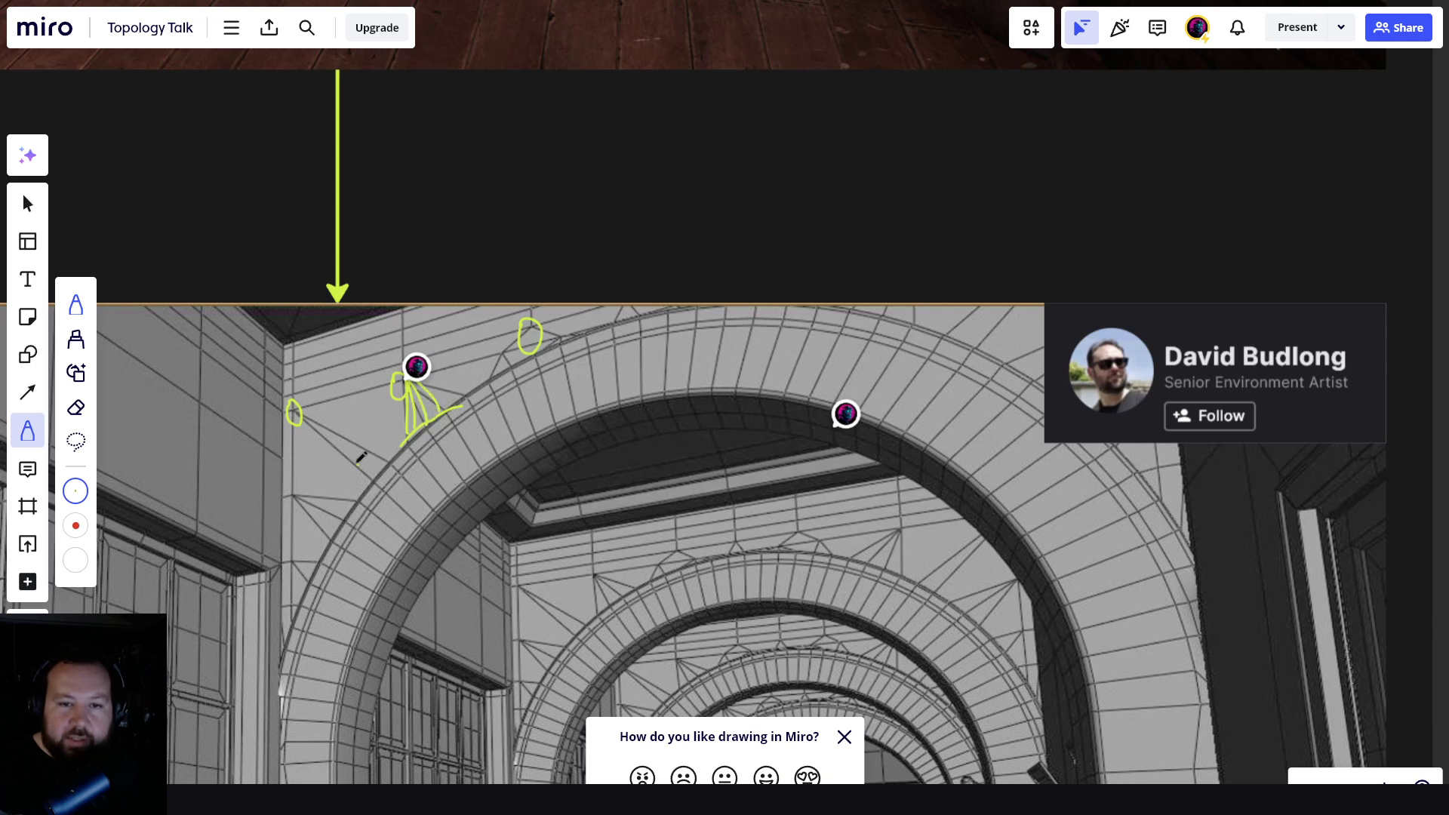
- Sketch further triangle lines from the wall to the front arch's lower outer curve and undo them
{"action": "left_click_drag", "start_coordinate": [283, 376], "coordinate": [367, 468]}
{"action": "left_click_drag", "start_coordinate": [319, 406], "coordinate": [382, 473]}
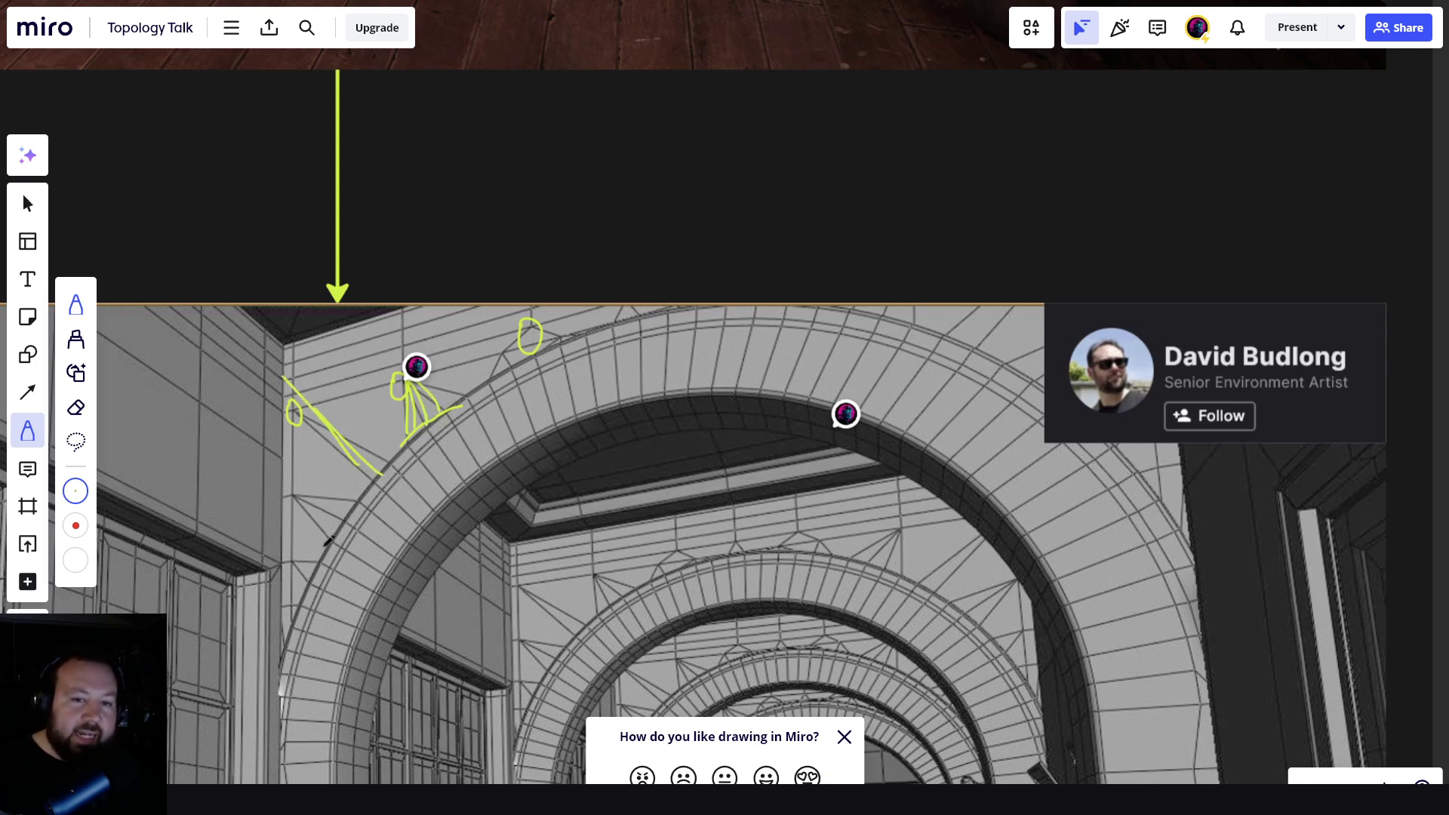
{"action": "left_click_drag", "start_coordinate": [326, 536], "coordinate": [306, 498]}
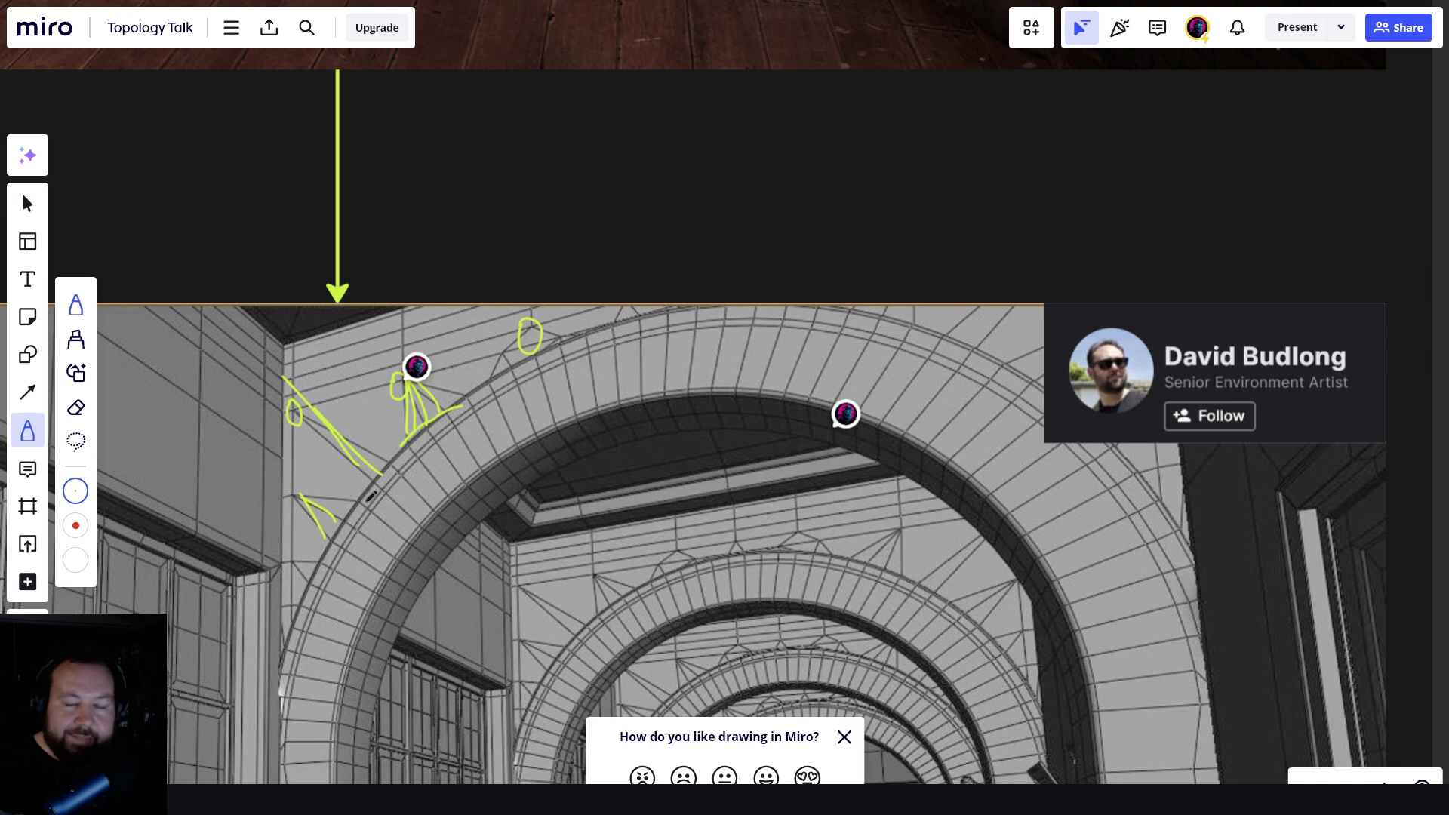
{"action": "key", "text": "ctrl+z"}
{"action": "key", "text": "ctrl+z"}
{"action": "key", "text": "ctrl+z"}
- Read the two comments pinned on the front arch of the hallway wireframe
{"action": "scroll", "coordinate": [566, 518], "scroll_direction": "down", "scroll_amount": 4}
{"action": "middle_click_drag", "start_coordinate": [655, 528], "coordinate": [572, 402]}
{"action": "scroll", "coordinate": [438, 400], "scroll_direction": "up", "scroll_amount": 3}
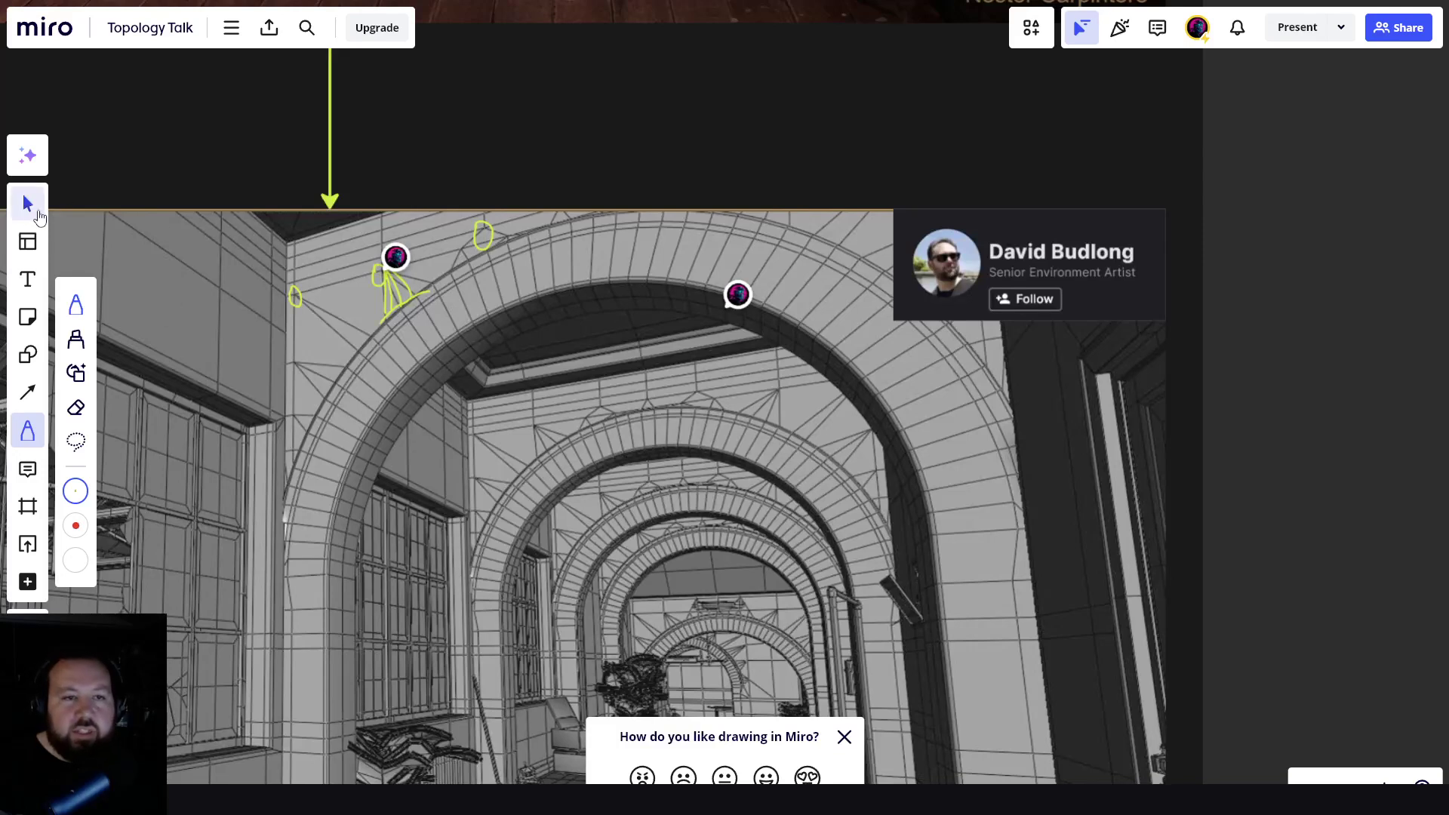
{"action": "key", "text": "v"}
{"action": "left_click", "coordinate": [524, 273]}
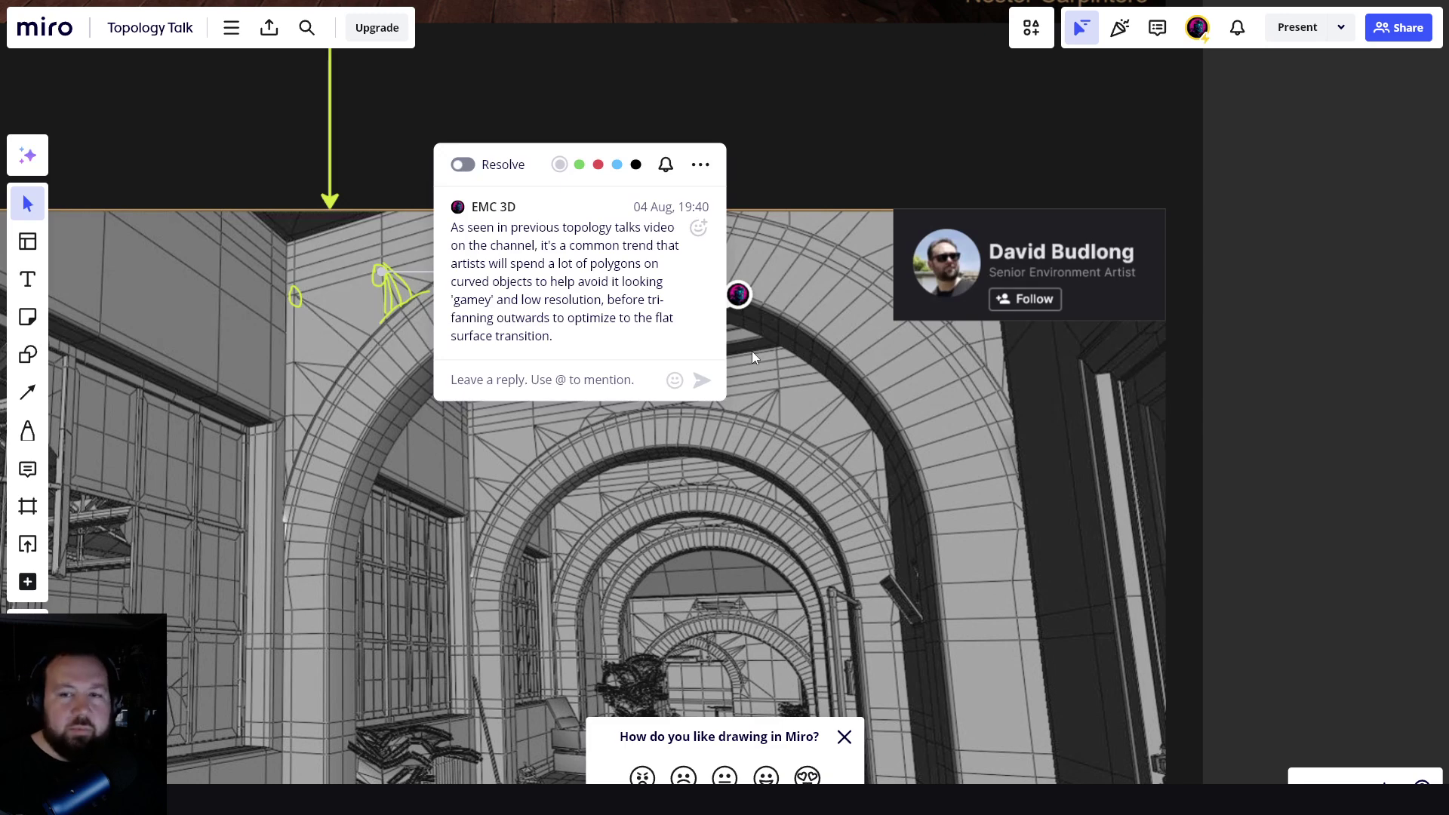
{"action": "left_click", "coordinate": [745, 297]}
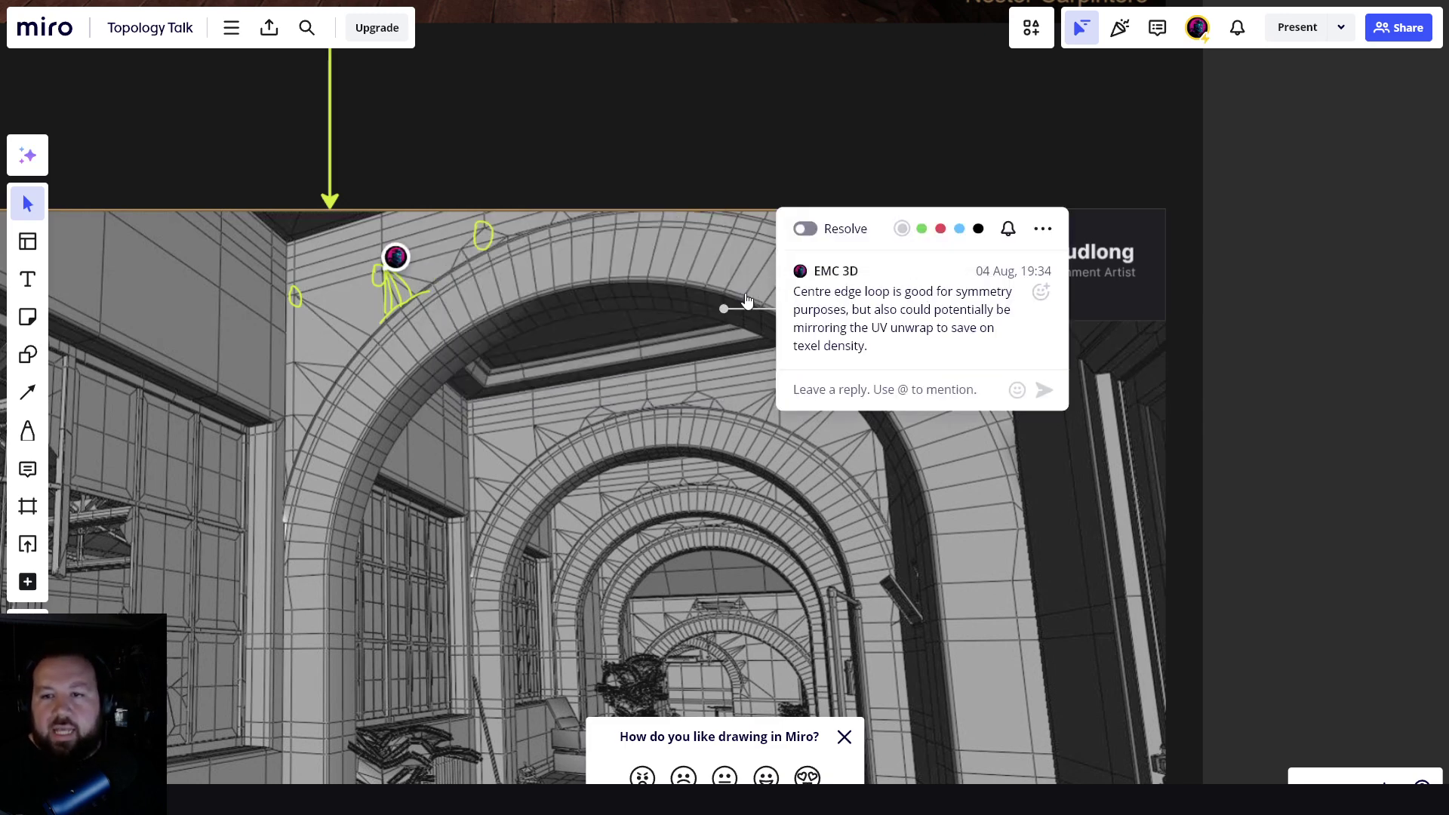
- Mark the centre edge loop on the underside of the front arch with a short line
{"action": "middle_click_drag", "start_coordinate": [691, 323], "coordinate": [488, 376]}
{"action": "scroll", "coordinate": [420, 358], "scroll_direction": "up", "scroll_amount": 3}
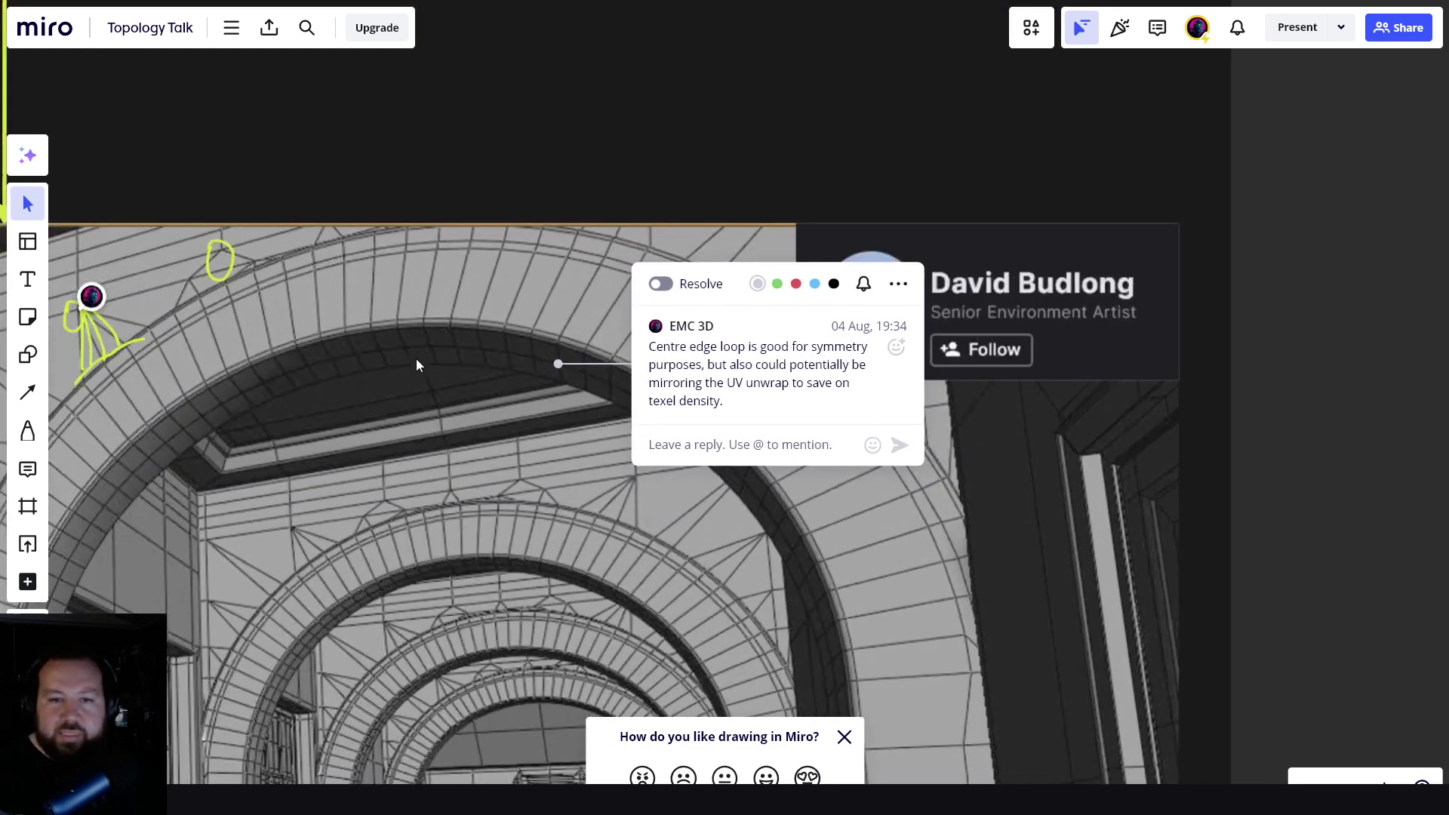
{"action": "left_click", "coordinate": [27, 430]}
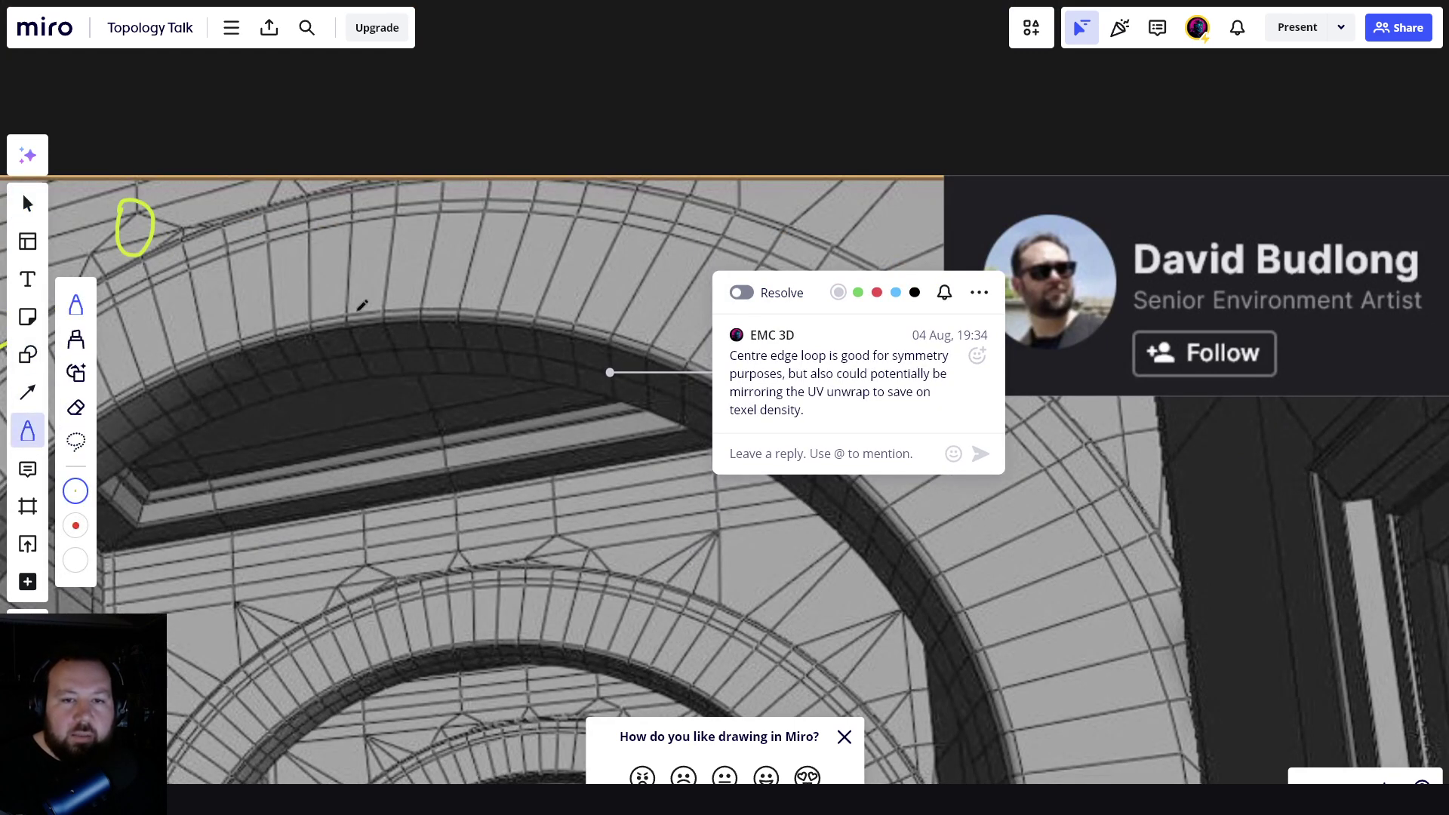
{"action": "left_click_drag", "start_coordinate": [477, 347], "coordinate": [337, 352]}
{"action": "scroll", "coordinate": [487, 392], "scroll_direction": "down", "scroll_amount": 2}
{"action": "scroll", "coordinate": [507, 399], "scroll_direction": "down", "scroll_amount": 1}
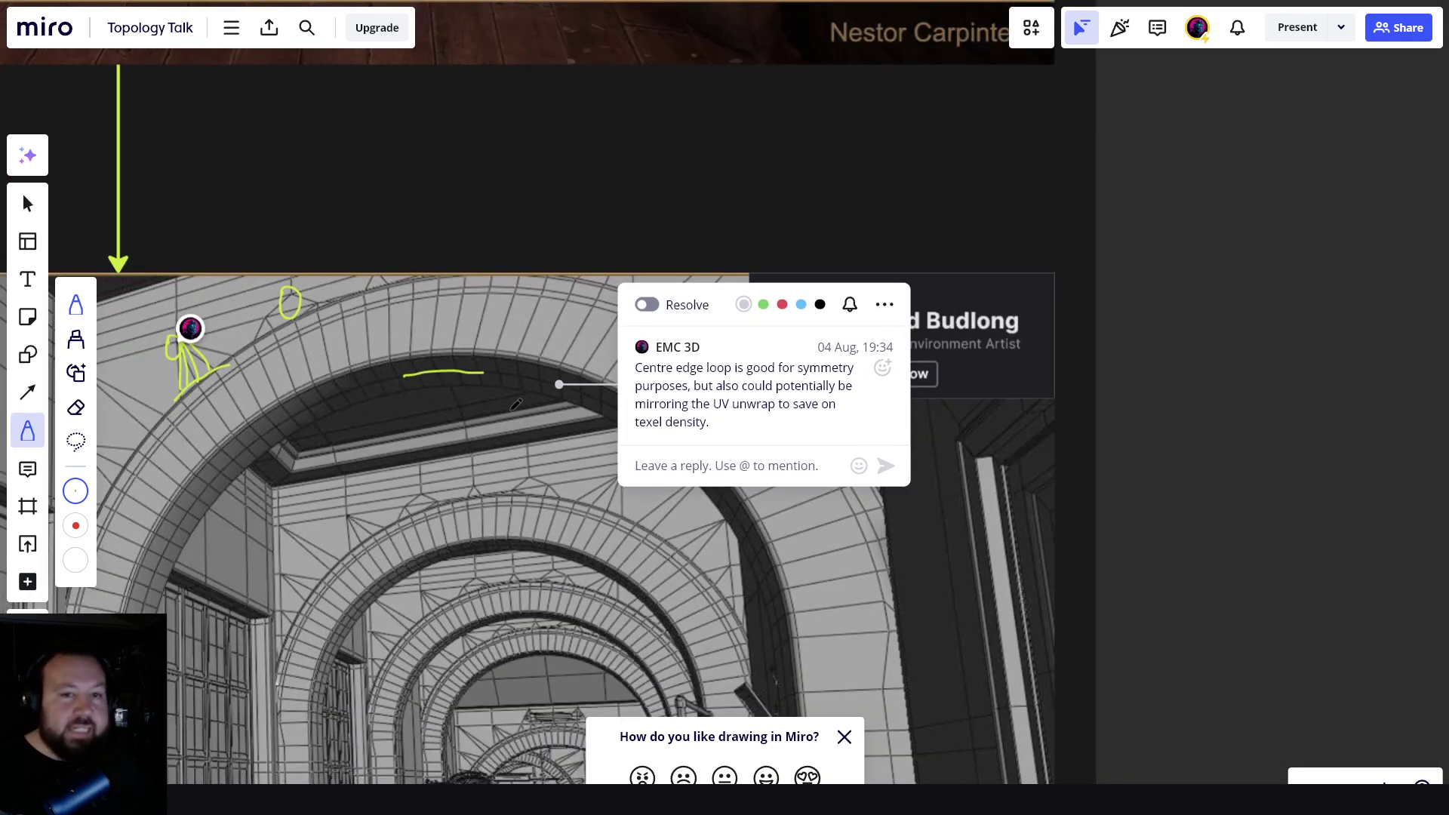
{"action": "scroll", "coordinate": [472, 410], "scroll_direction": "left", "scroll_amount": 2}
{"action": "scroll", "coordinate": [472, 410], "scroll_direction": "down", "scroll_amount": 1}
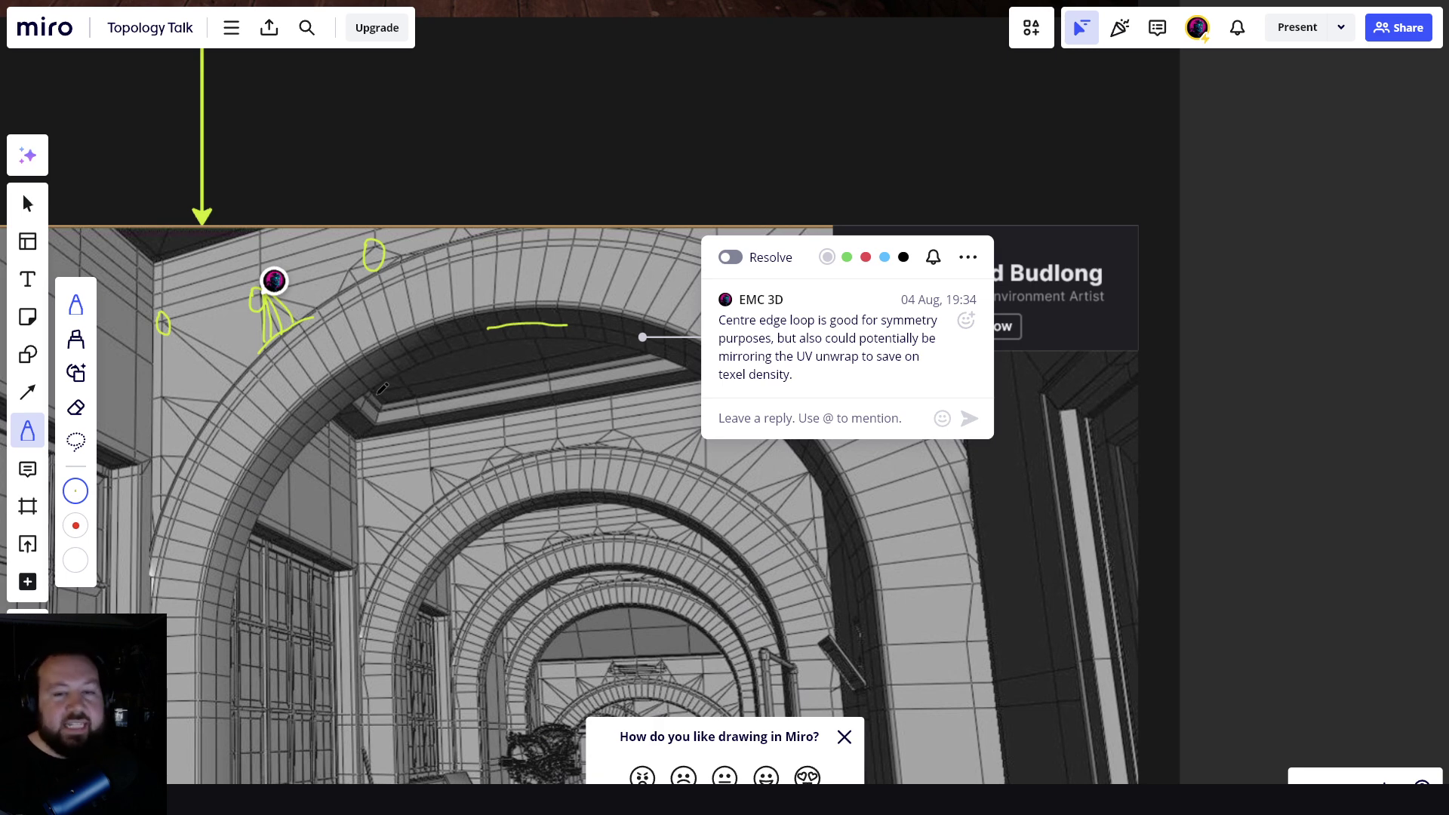
{"action": "middle_click_drag", "start_coordinate": [587, 391], "coordinate": [401, 404]}
{"action": "scroll", "coordinate": [402, 404], "scroll_direction": "down", "scroll_amount": 1}
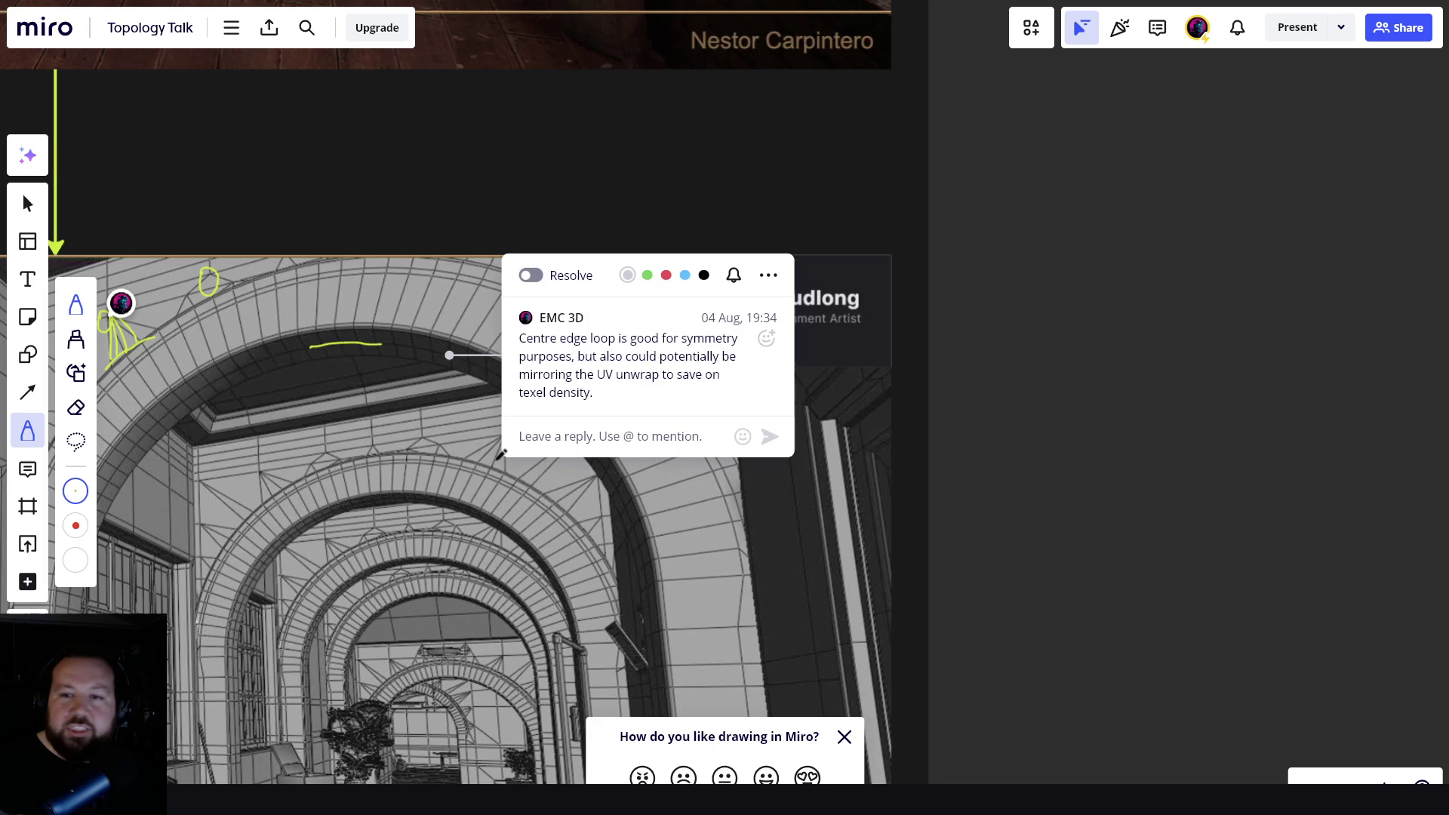
- Look over the hallway wireframe and the dark lit render below it
{"action": "scroll", "coordinate": [580, 503], "scroll_direction": "down", "scroll_amount": 1}
{"action": "scroll", "coordinate": [473, 517], "scroll_direction": "left", "scroll_amount": 3}
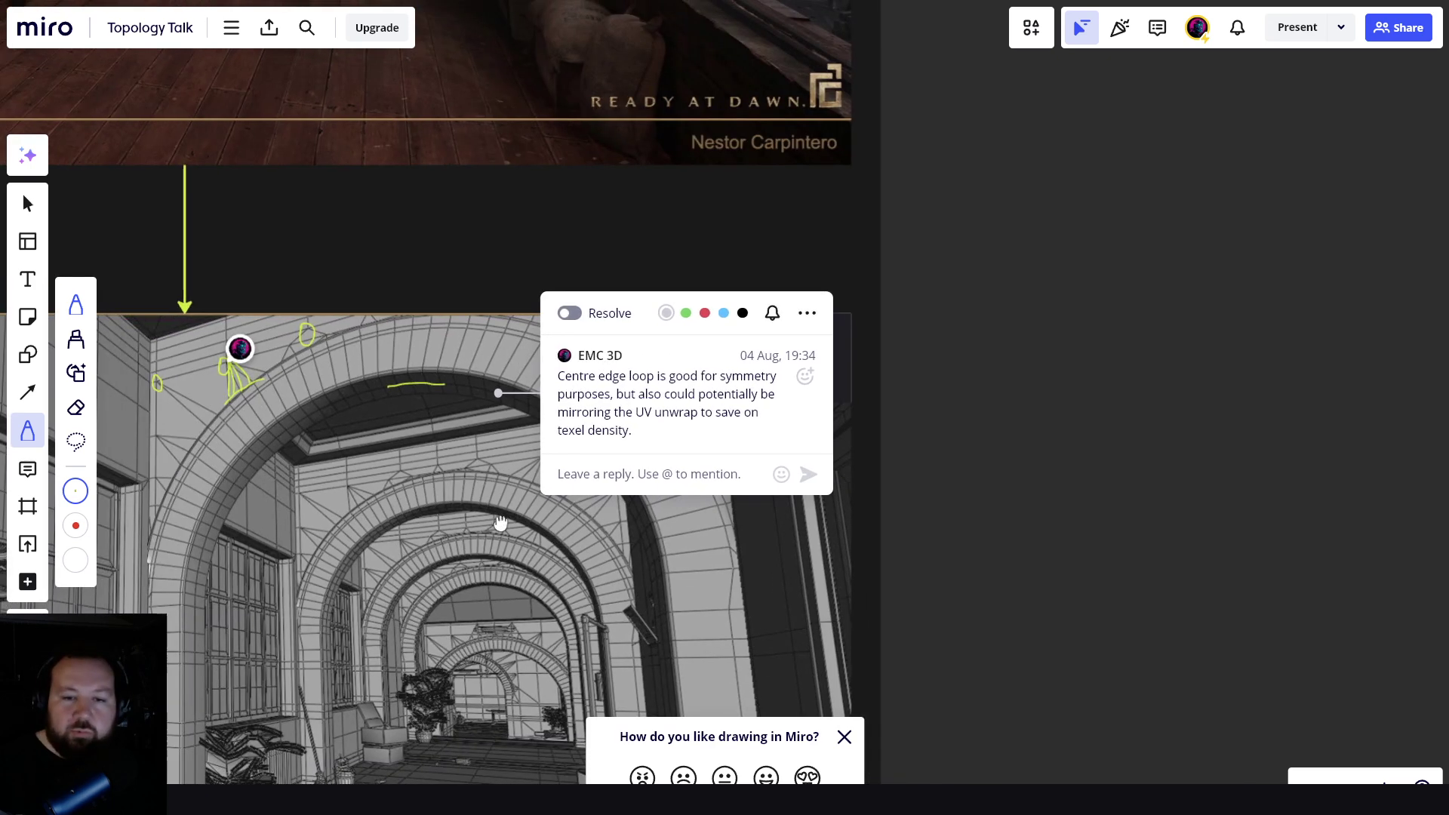
{"action": "scroll", "coordinate": [406, 466], "scroll_direction": "up", "scroll_amount": 5, "text": "ctrl"}
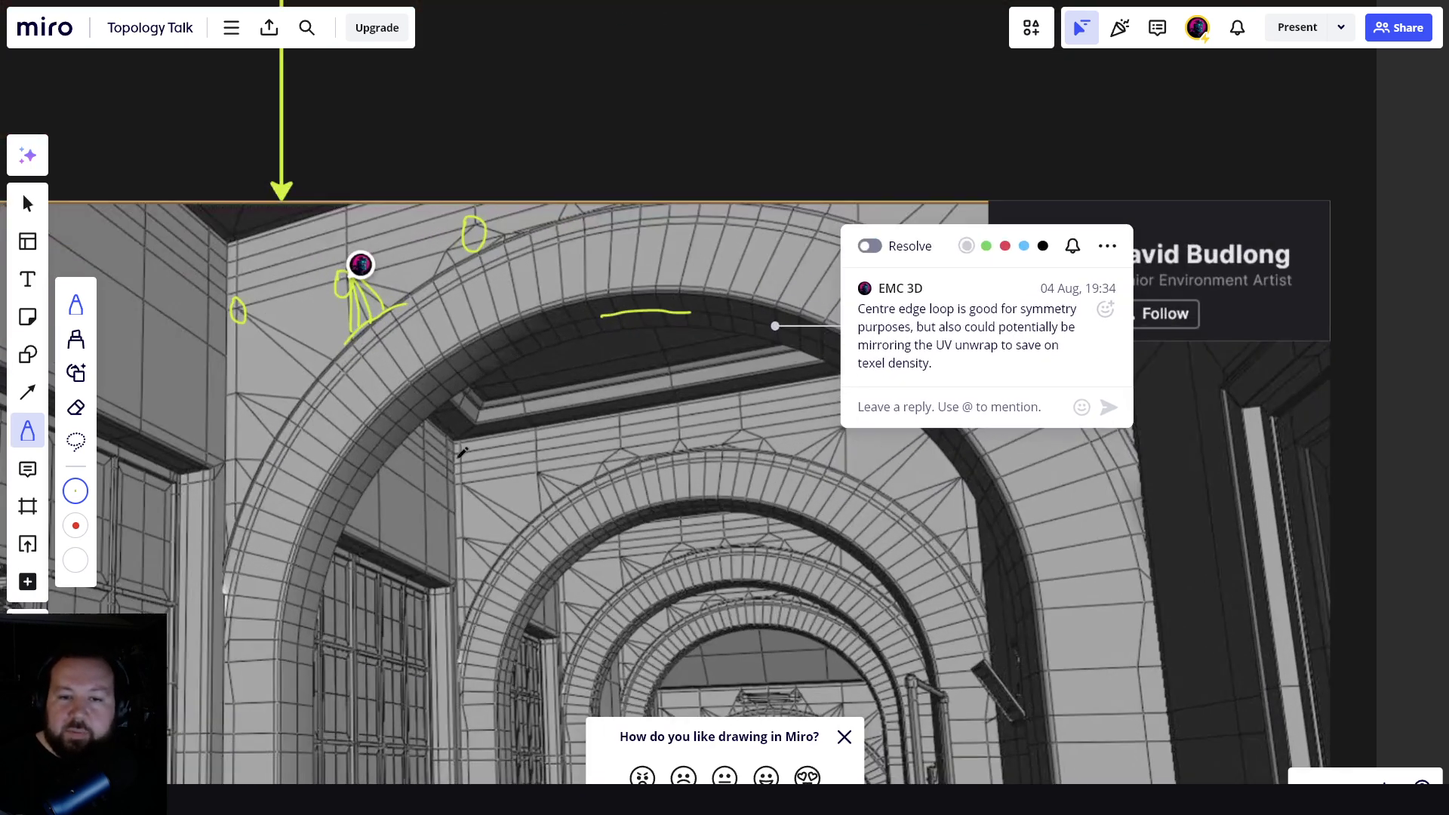
{"action": "scroll", "coordinate": [601, 339], "scroll_direction": "down", "scroll_amount": 5, "text": "ctrl"}
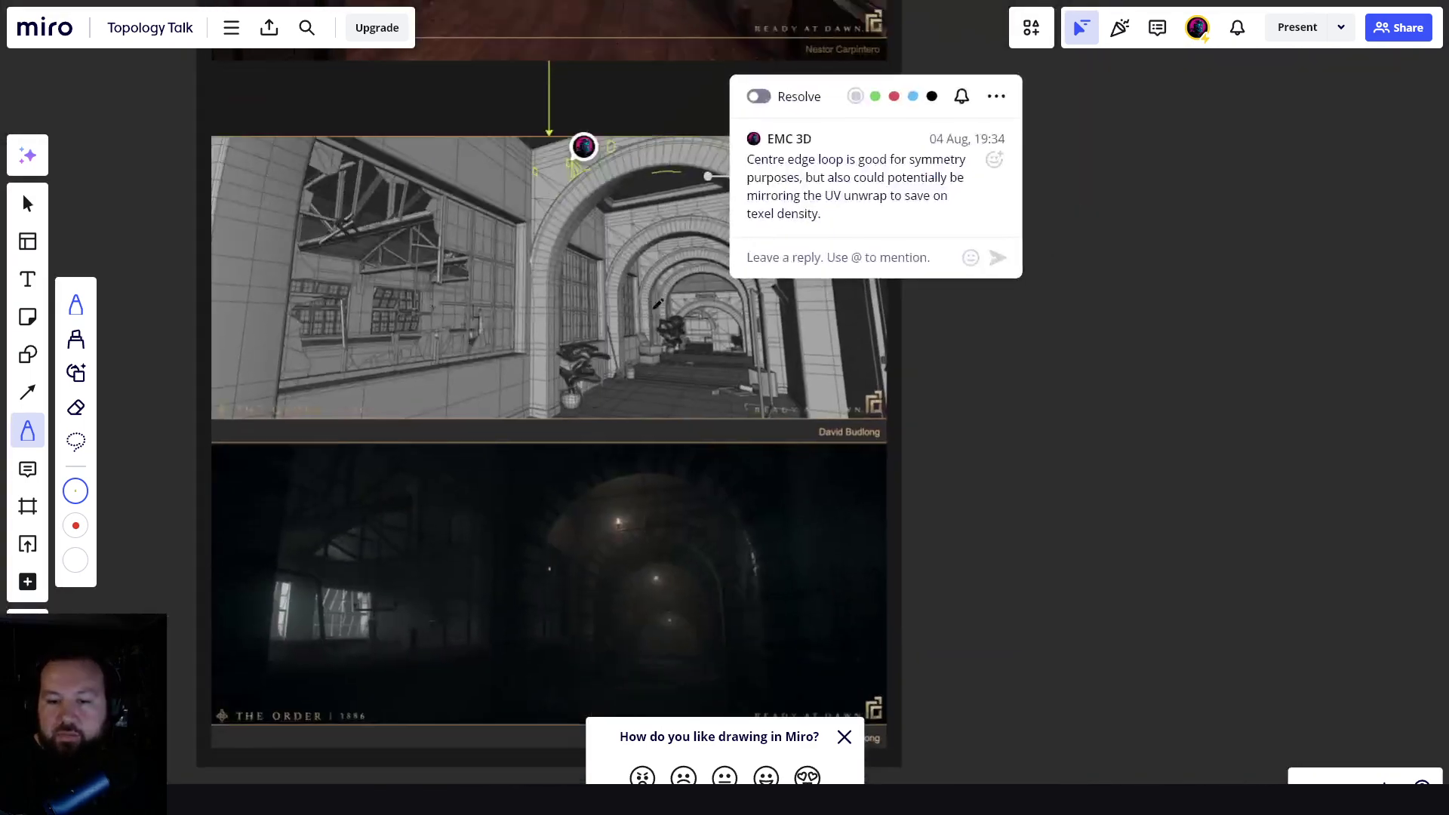
{"action": "scroll", "coordinate": [498, 407], "scroll_direction": "down", "scroll_amount": 3}
{"action": "scroll", "coordinate": [399, 462], "scroll_direction": "up", "scroll_amount": 5, "text": "ctrl"}
{"action": "scroll", "coordinate": [394, 468], "scroll_direction": "up", "scroll_amount": 4}
{"action": "middle_click_drag", "start_coordinate": [455, 445], "coordinate": [569, 623]}
{"action": "scroll", "coordinate": [569, 624], "scroll_direction": "down", "scroll_amount": 5}
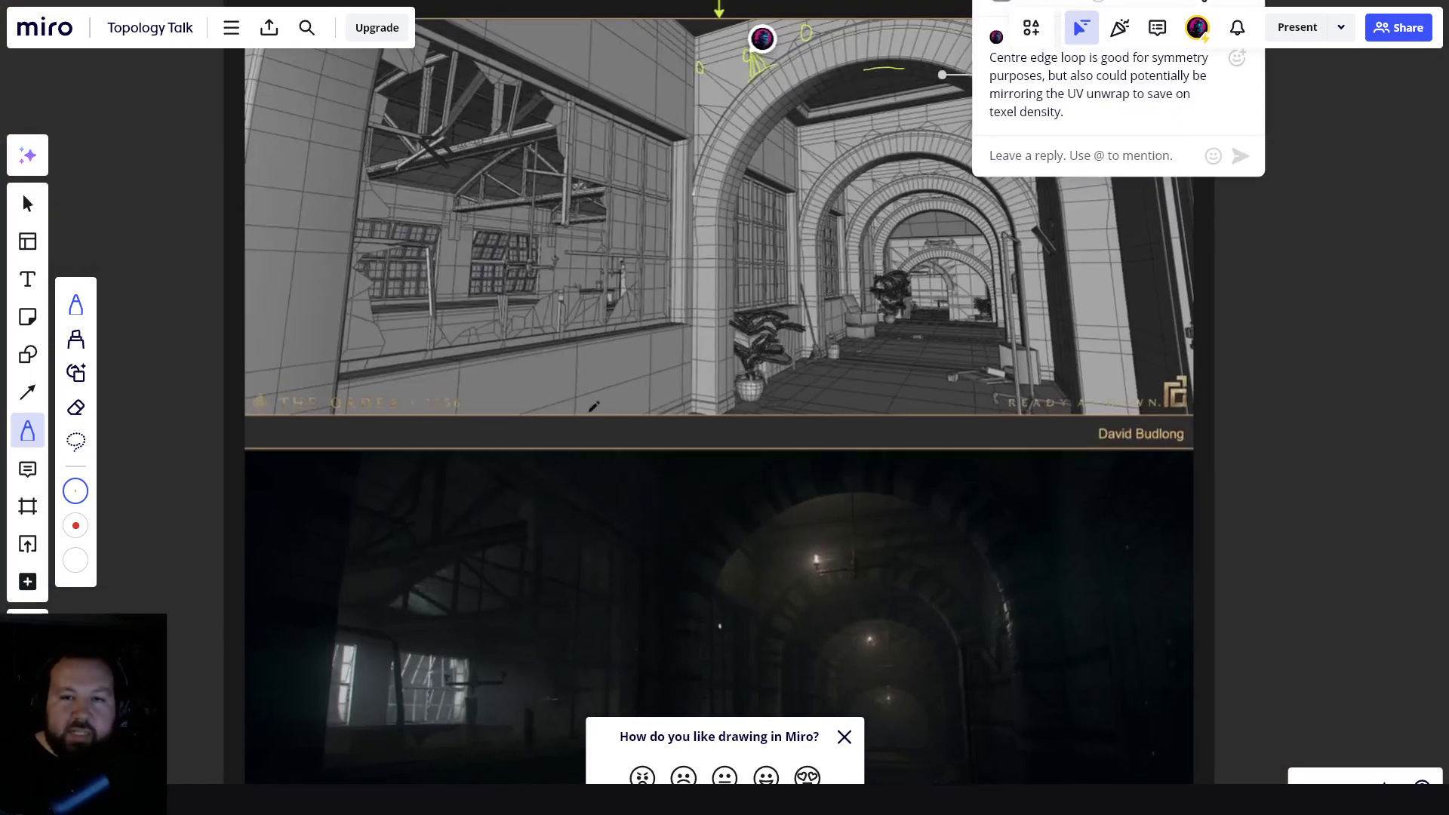
- Outline the inset face of the window pane beside the broken opening in the hallway wireframe, adding corner lines and a dividing cross
{"action": "middle_click_drag", "start_coordinate": [574, 162], "coordinate": [585, 370]}
{"action": "scroll", "coordinate": [604, 366], "scroll_direction": "up", "scroll_amount": 5}
{"action": "scroll", "coordinate": [657, 368], "scroll_direction": "up", "scroll_amount": 4, "text": "ctrl"}
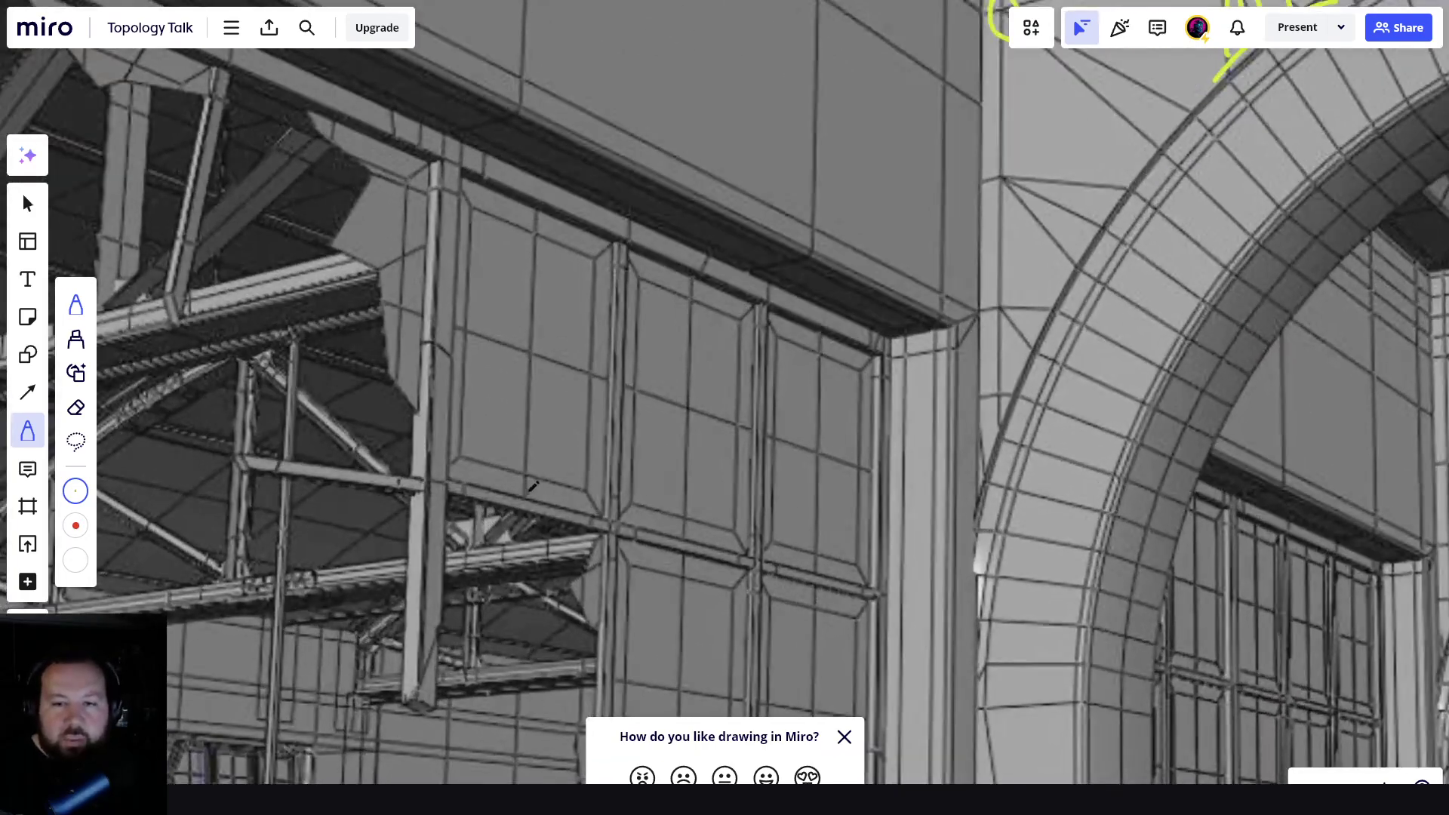
{"action": "mouse_move", "coordinate": [457, 458]}
{"action": "left_mouse_down"}
{"action": "mouse_move", "coordinate": [582, 486]}
{"action": "mouse_move", "coordinate": [587, 250]}
{"action": "mouse_move", "coordinate": [469, 222]}
{"action": "mouse_move", "coordinate": [454, 466]}
{"action": "left_mouse_up"}
{"action": "left_click_drag", "start_coordinate": [471, 219], "coordinate": [456, 184]}
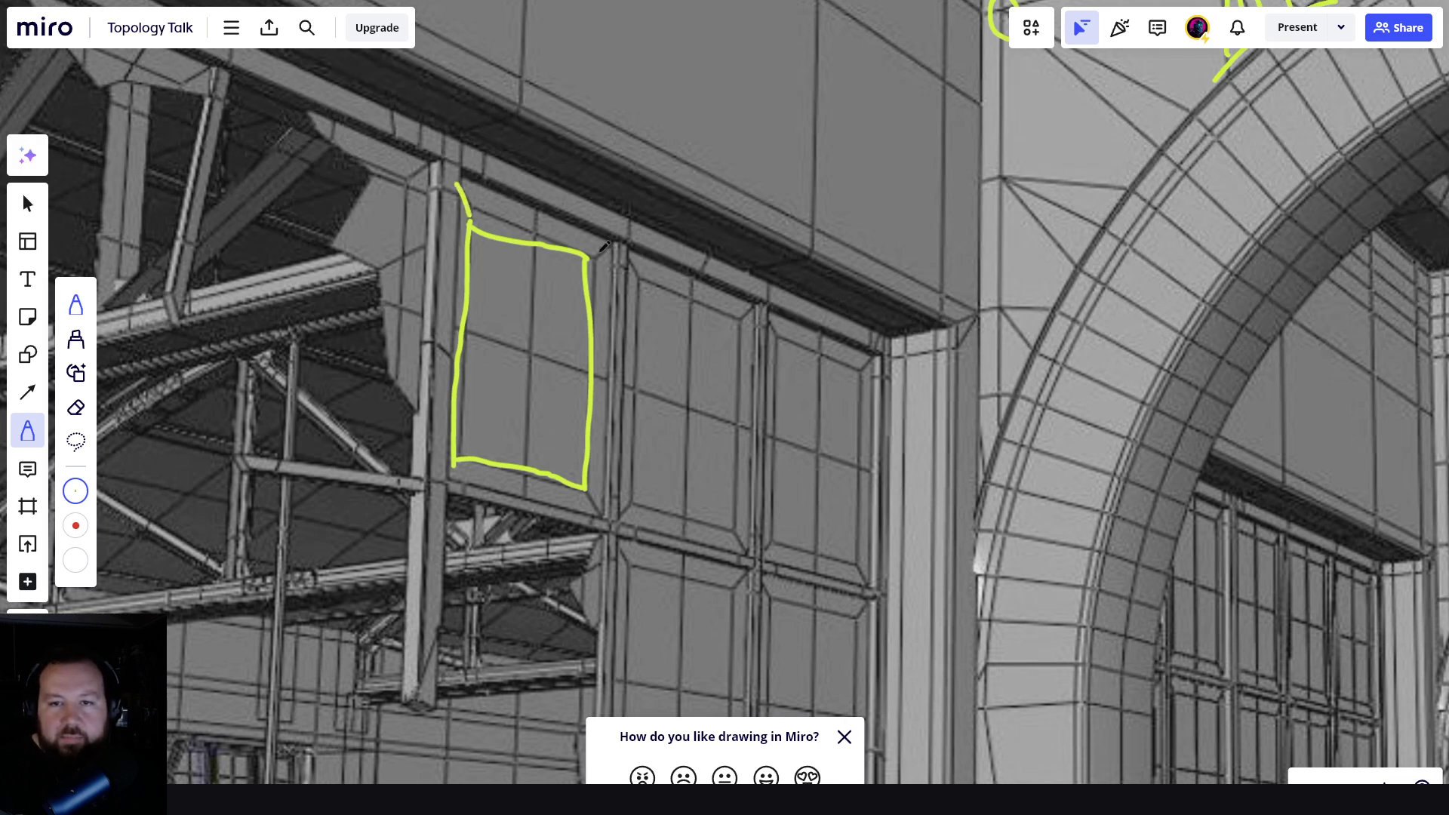
{"action": "left_click_drag", "start_coordinate": [598, 253], "coordinate": [624, 236]}
{"action": "left_click_drag", "start_coordinate": [586, 486], "coordinate": [604, 528]}
{"action": "left_click_drag", "start_coordinate": [454, 462], "coordinate": [437, 485]}
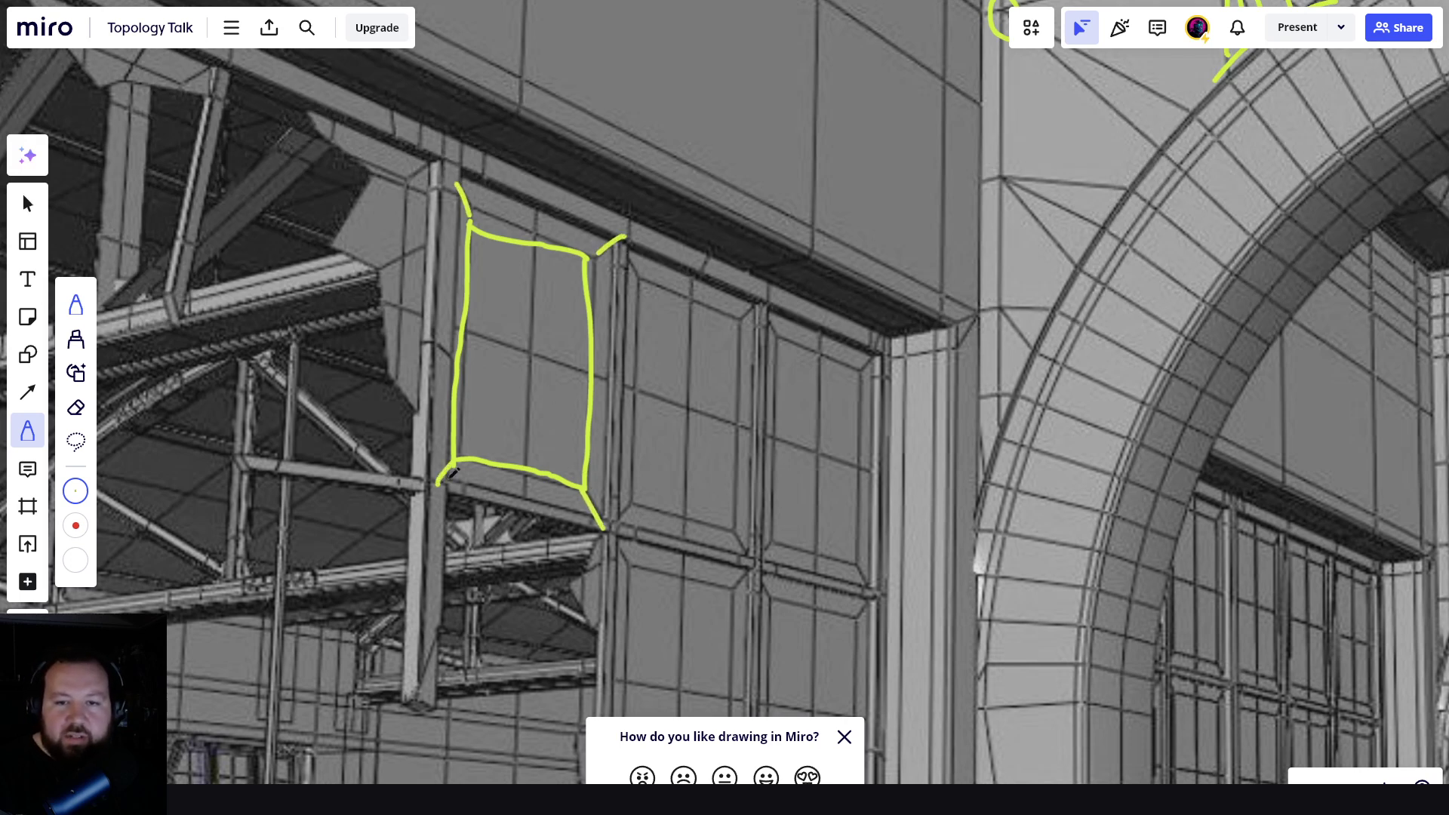
{"action": "left_click_drag", "start_coordinate": [534, 352], "coordinate": [517, 496]}
{"action": "left_click_drag", "start_coordinate": [449, 341], "coordinate": [611, 373]}
- Mark the corners of a window pane with short diagonal lines in the render above the hallway wireframe
{"action": "scroll", "coordinate": [554, 332], "scroll_direction": "down", "scroll_amount": 10}
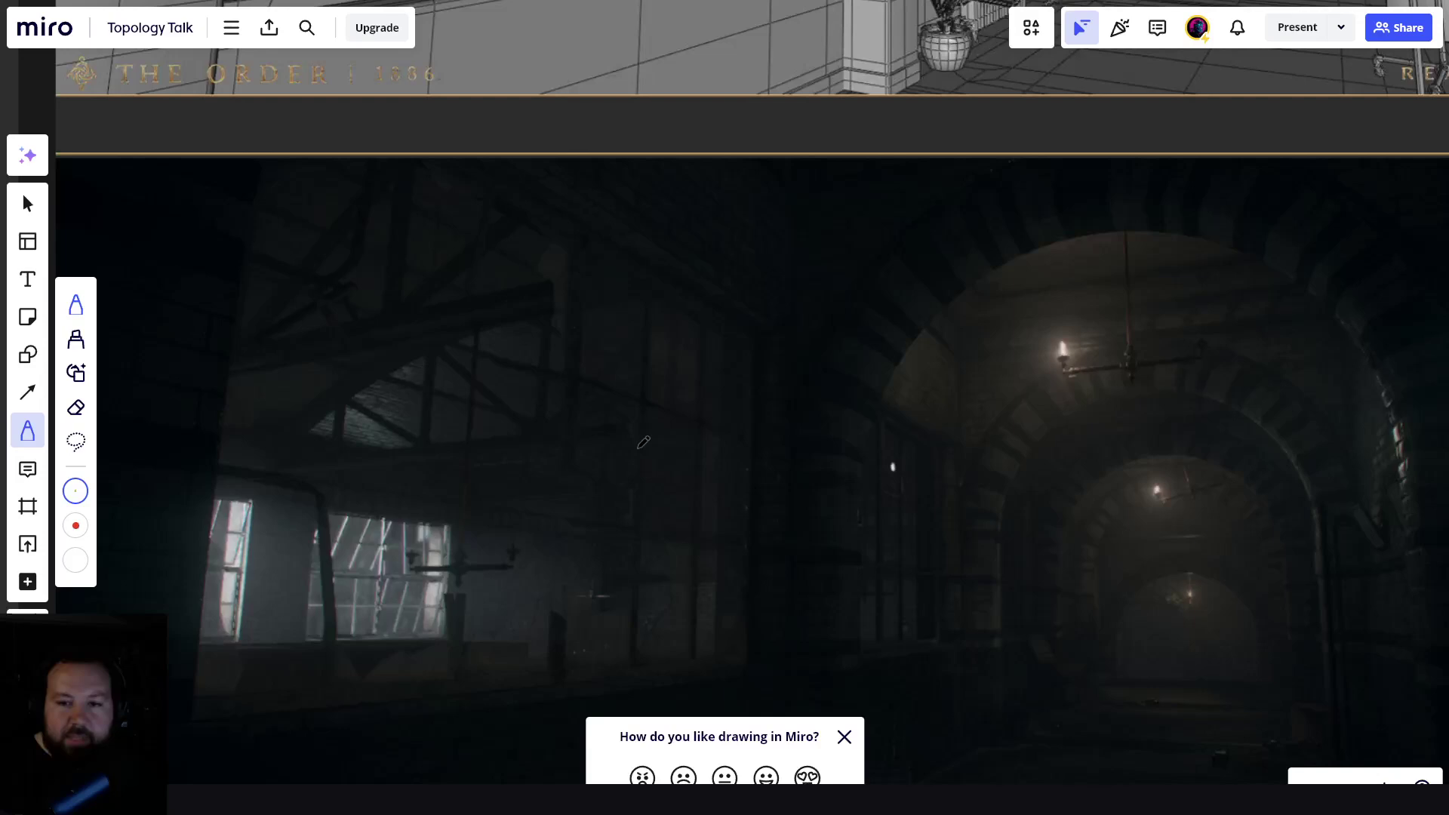
{"action": "scroll", "coordinate": [639, 448], "scroll_direction": "up", "scroll_amount": 2}
{"action": "middle_click_drag", "start_coordinate": [678, 428], "coordinate": [636, 401]}
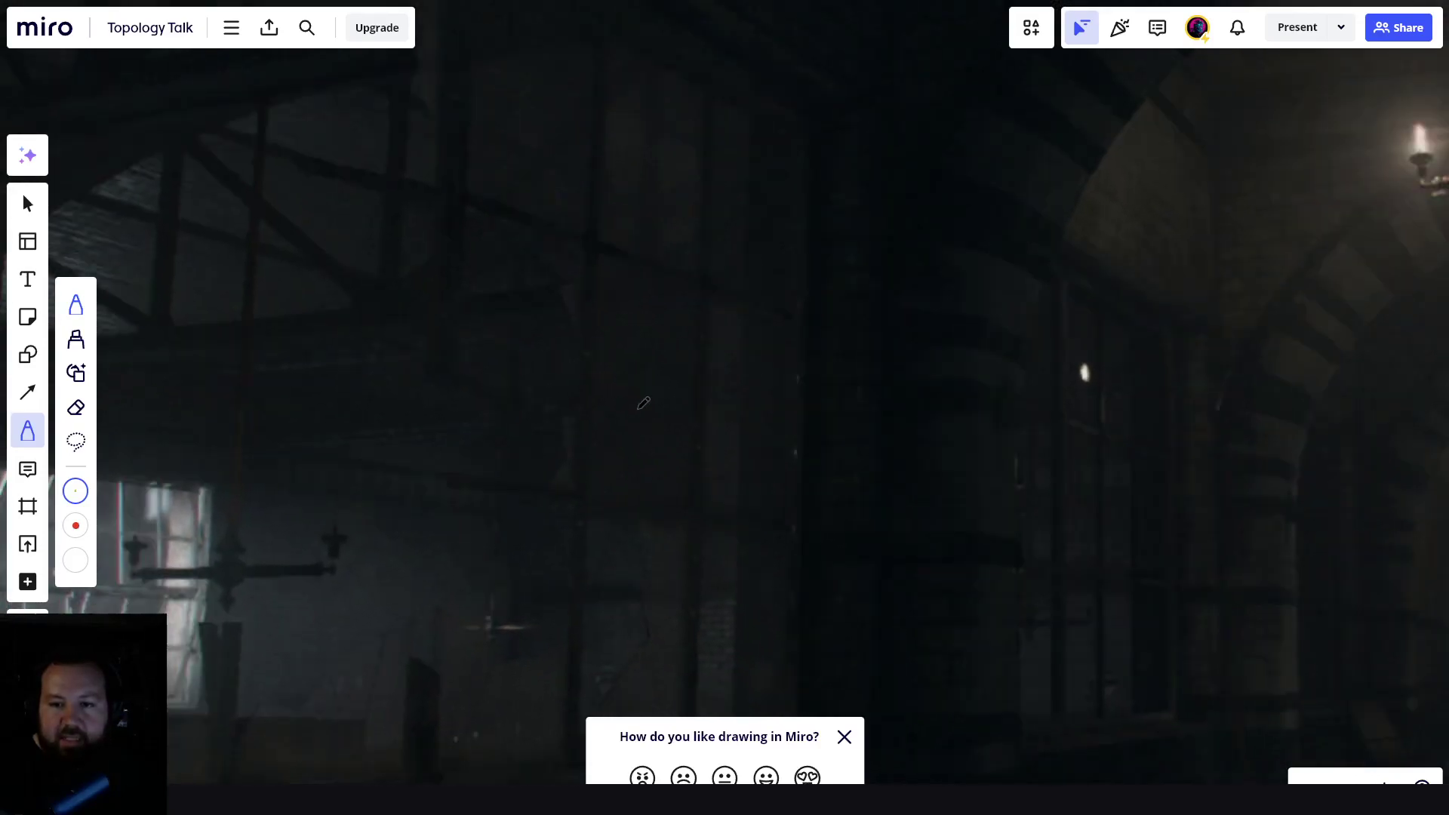
{"action": "scroll", "coordinate": [636, 406], "scroll_direction": "down", "scroll_amount": 5}
{"action": "middle_click_drag", "start_coordinate": [703, 345], "coordinate": [648, 653]}
{"action": "scroll", "coordinate": [755, 399], "scroll_direction": "up", "scroll_amount": 5}
{"action": "middle_click_drag", "start_coordinate": [928, 528], "coordinate": [749, 597]}
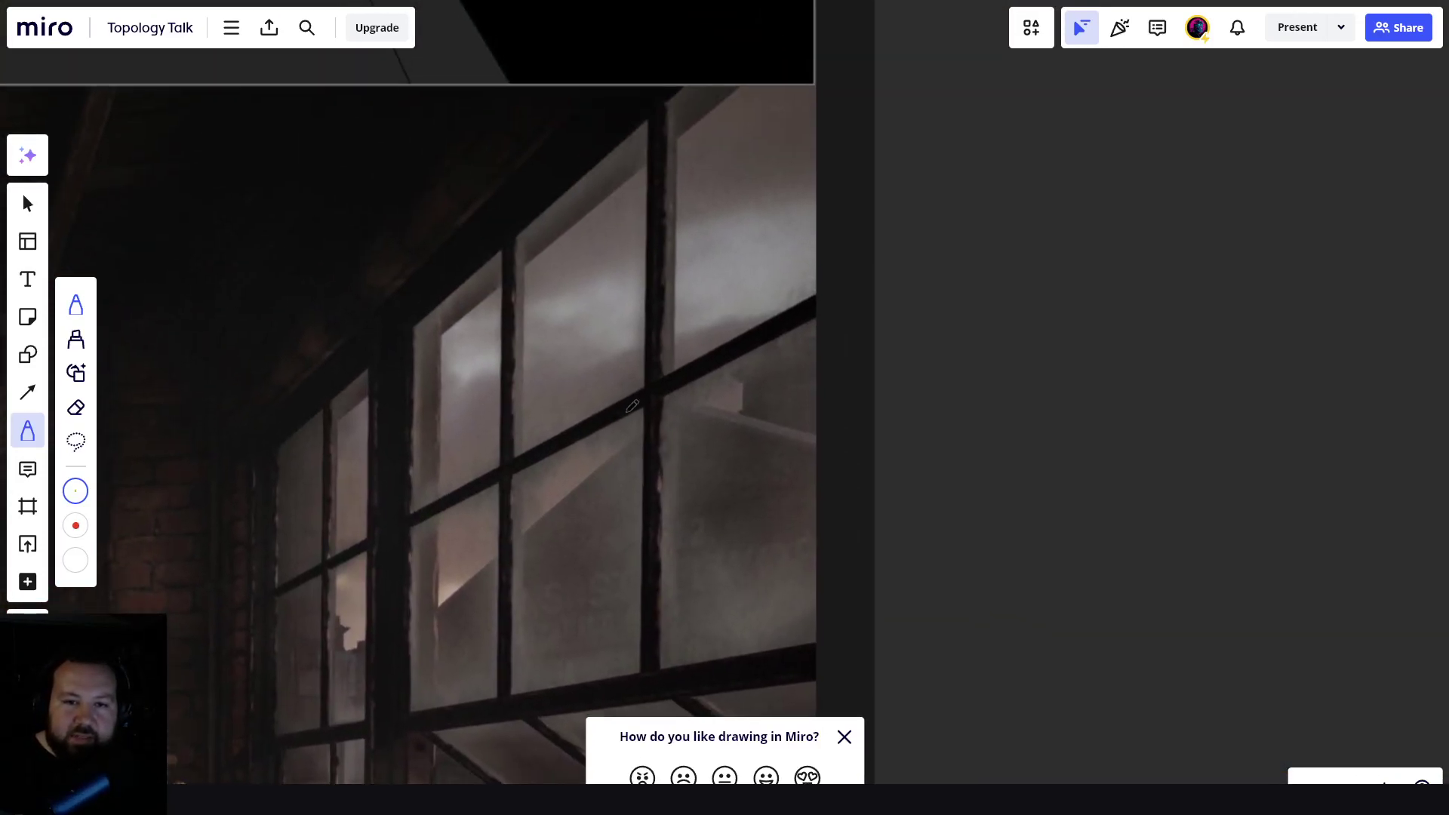
{"action": "scroll", "coordinate": [574, 350], "scroll_direction": "up", "scroll_amount": 1}
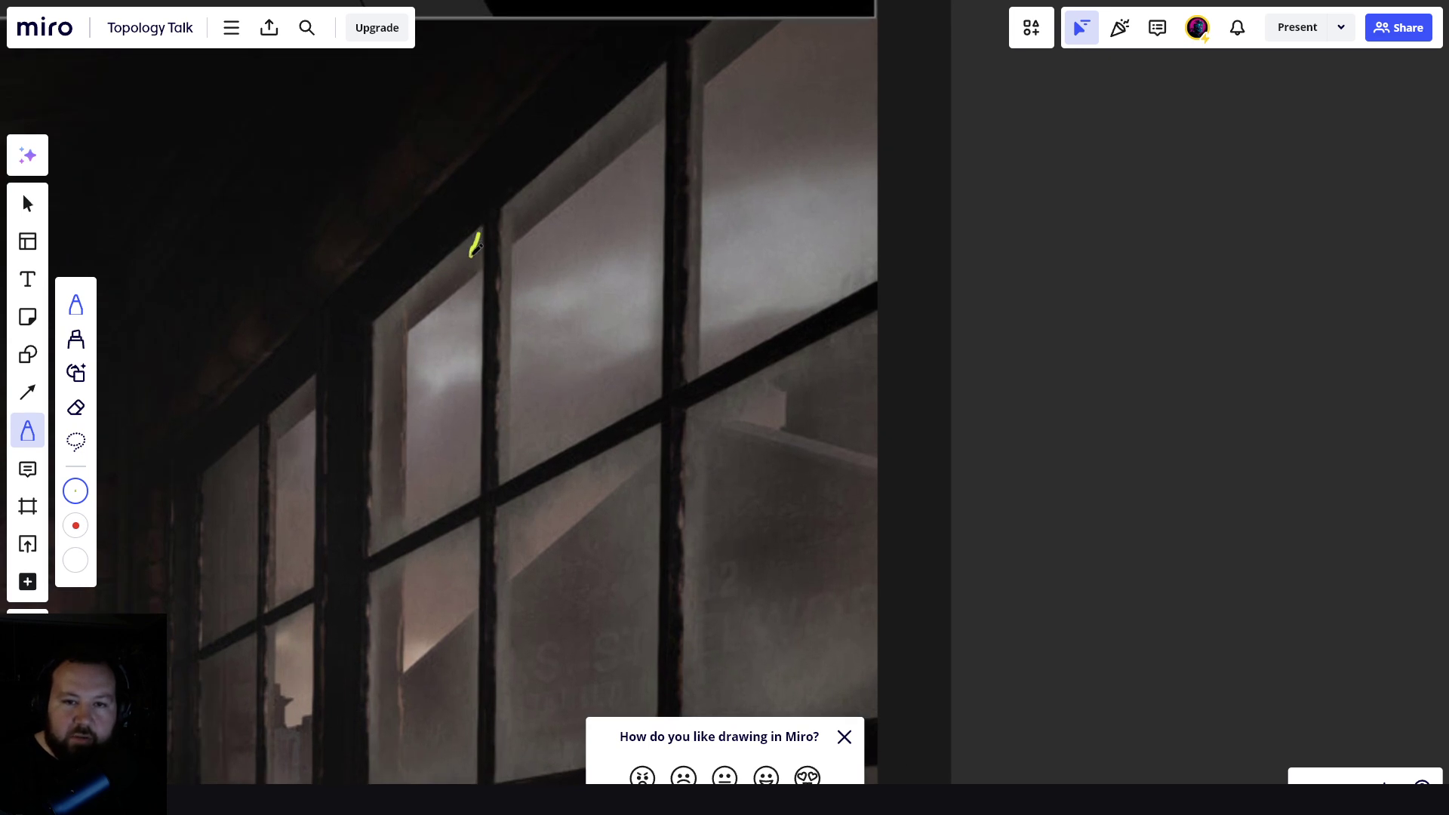
{"action": "left_click_drag", "start_coordinate": [372, 323], "coordinate": [393, 332]}
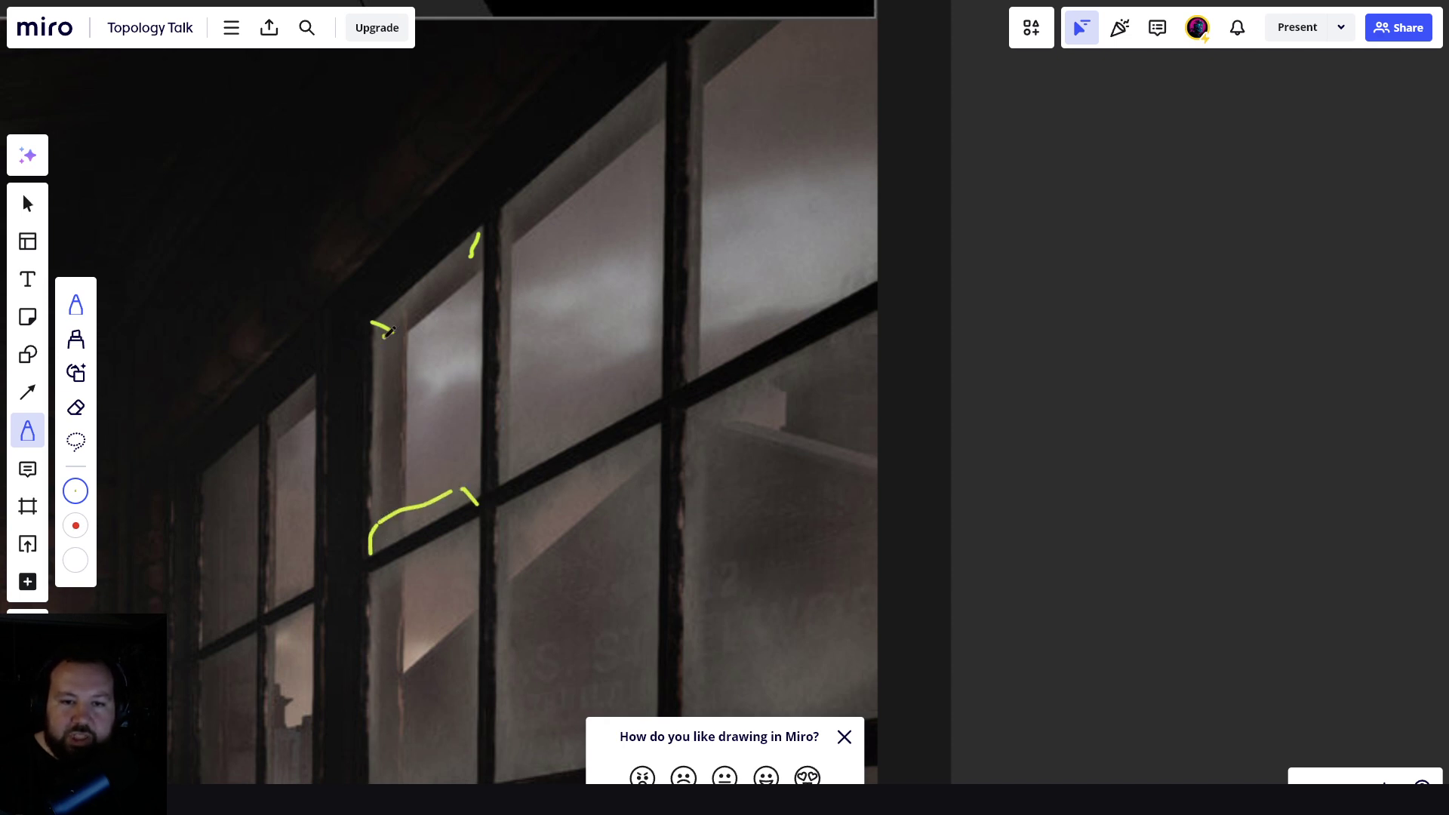
- Complete the inner rectangle on the rendered window pane and hatch the dirty border along its upper and left edges
{"action": "left_click_drag", "start_coordinate": [385, 335], "coordinate": [382, 498]}
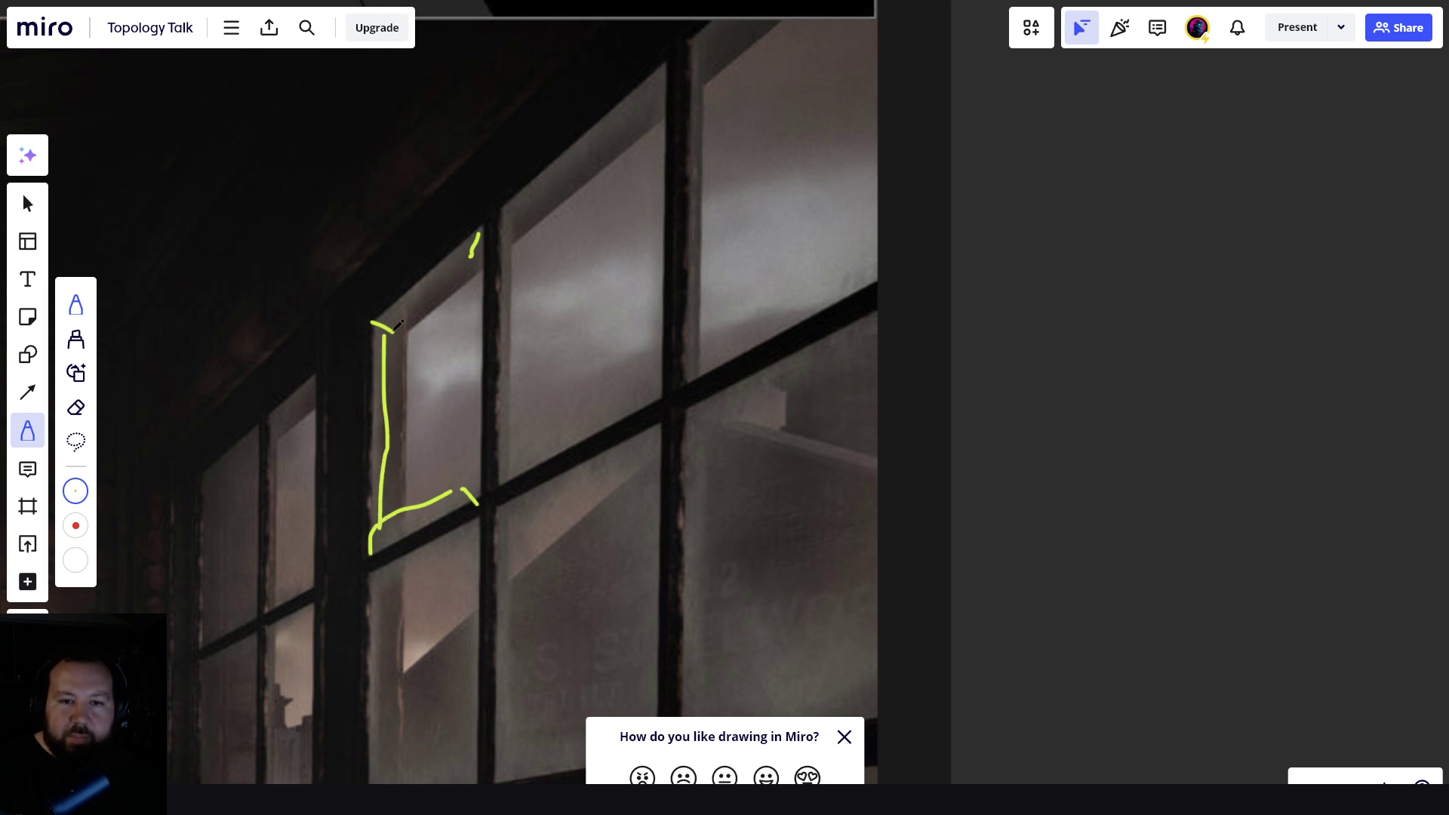
{"action": "mouse_move", "coordinate": [434, 298]}
{"action": "left_mouse_down"}
{"action": "mouse_move", "coordinate": [480, 260]}
{"action": "mouse_move", "coordinate": [463, 467]}
{"action": "left_mouse_up"}
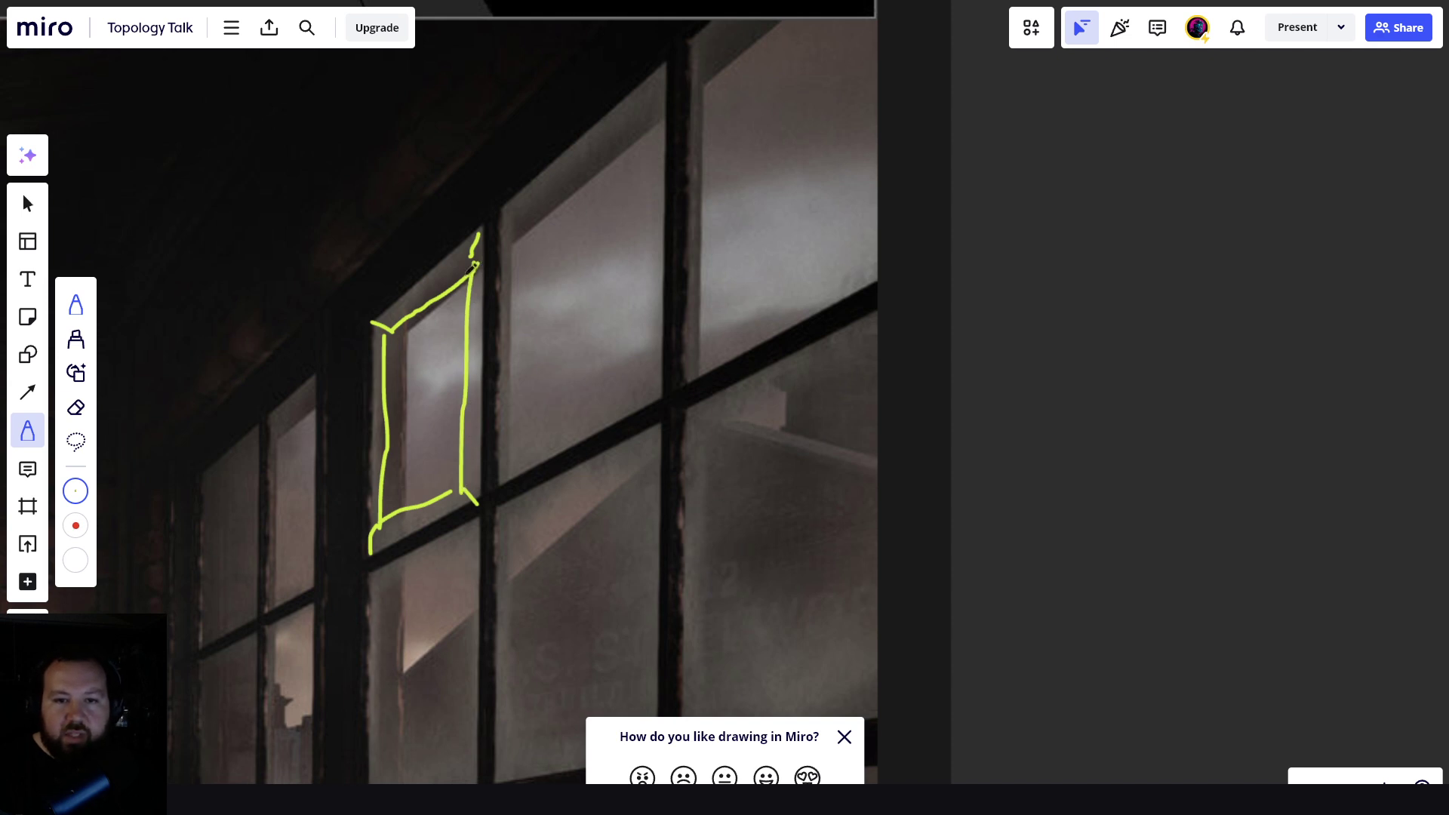
{"action": "left_click_drag", "start_coordinate": [452, 265], "coordinate": [433, 291]}
{"action": "left_click_drag", "start_coordinate": [434, 273], "coordinate": [404, 308]}
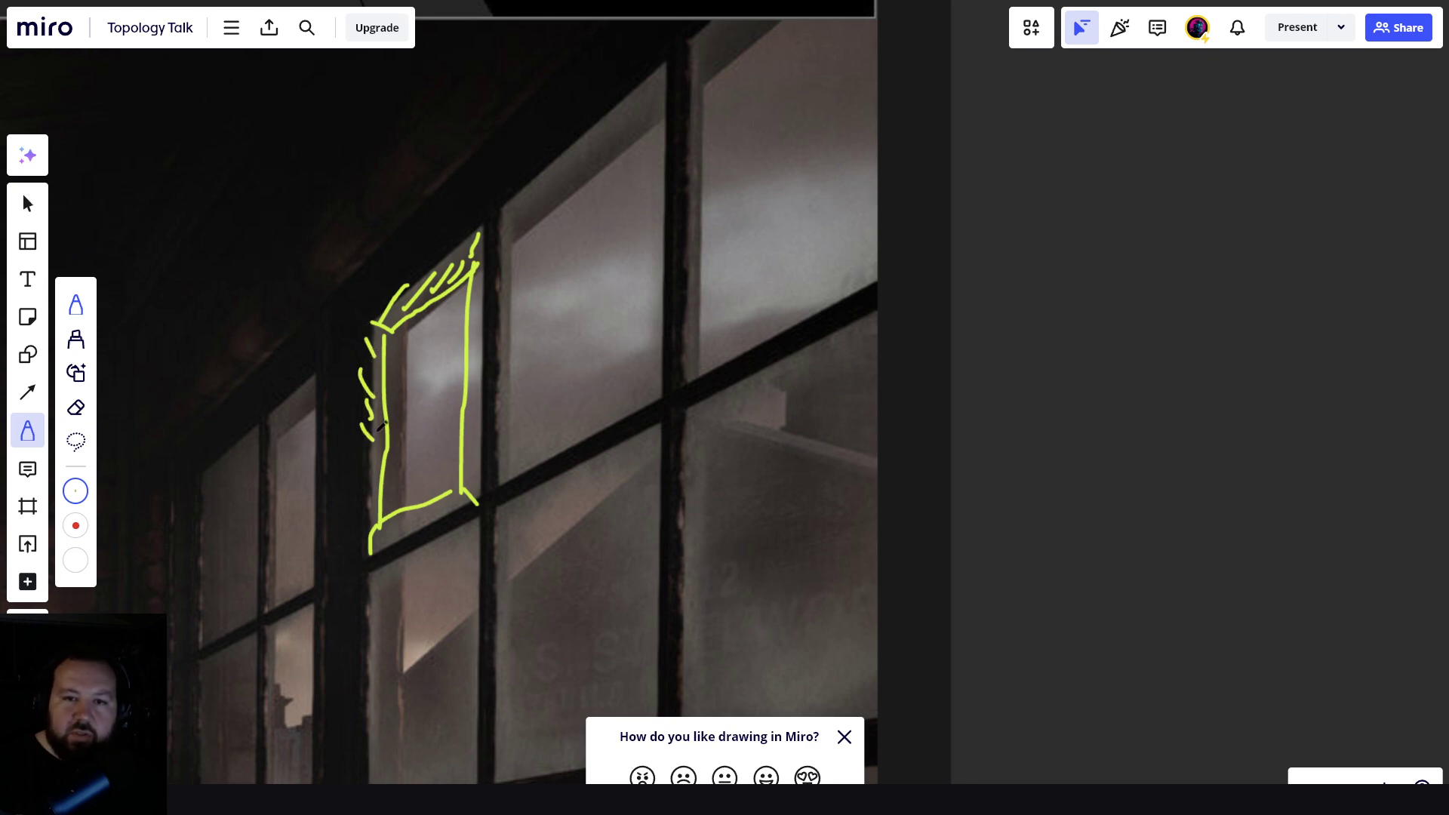
- Mark corner lines on the intact window pane diagonally below the outlined one in the hallway wireframe
{"action": "middle_click_drag", "start_coordinate": [526, 348], "coordinate": [503, 104]}
{"action": "middle_click_drag", "start_coordinate": [573, 483], "coordinate": [556, 105]}
{"action": "middle_click_drag", "start_coordinate": [559, 641], "coordinate": [623, 305]}
{"action": "scroll", "coordinate": [623, 305], "scroll_direction": "down", "scroll_amount": 4}
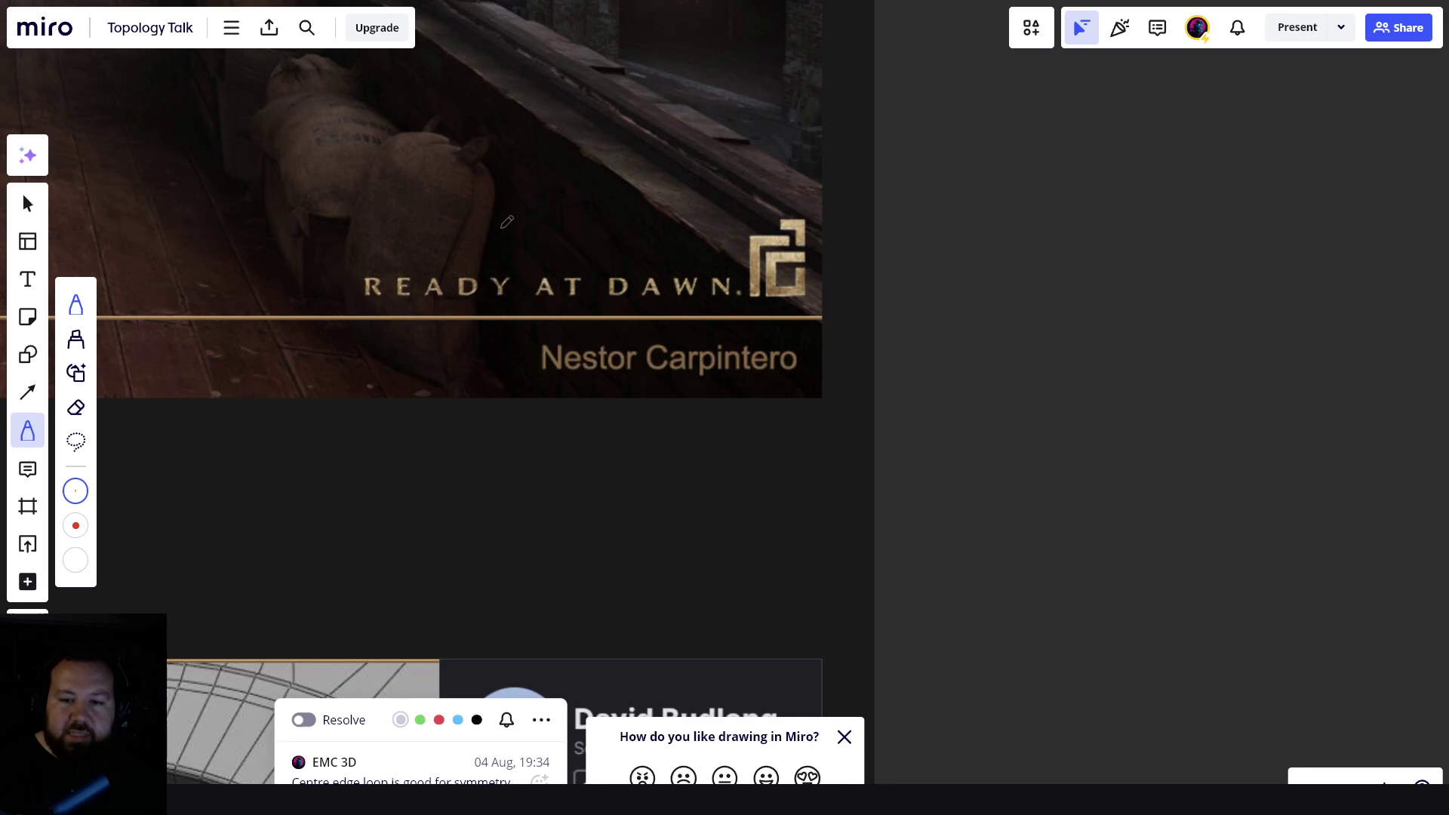
{"action": "middle_click_drag", "start_coordinate": [433, 557], "coordinate": [556, 148]}
{"action": "middle_click_drag", "start_coordinate": [318, 484], "coordinate": [607, 148]}
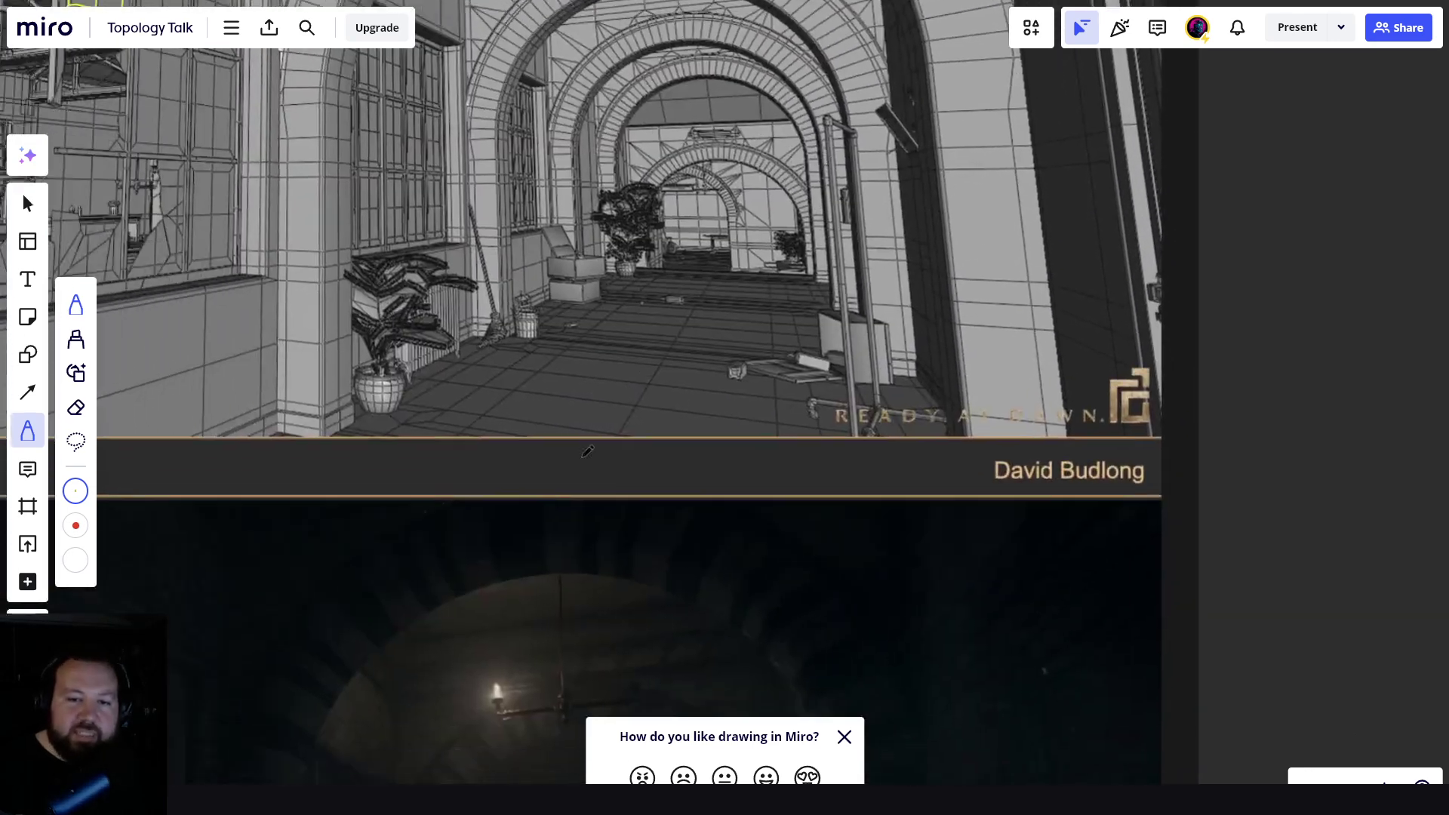
{"action": "middle_click_drag", "start_coordinate": [607, 777], "coordinate": [607, 397]}
{"action": "scroll", "coordinate": [608, 398], "scroll_direction": "up", "scroll_amount": 5}
{"action": "scroll", "coordinate": [614, 301], "scroll_direction": "up", "scroll_amount": 5, "text": "ctrl"}
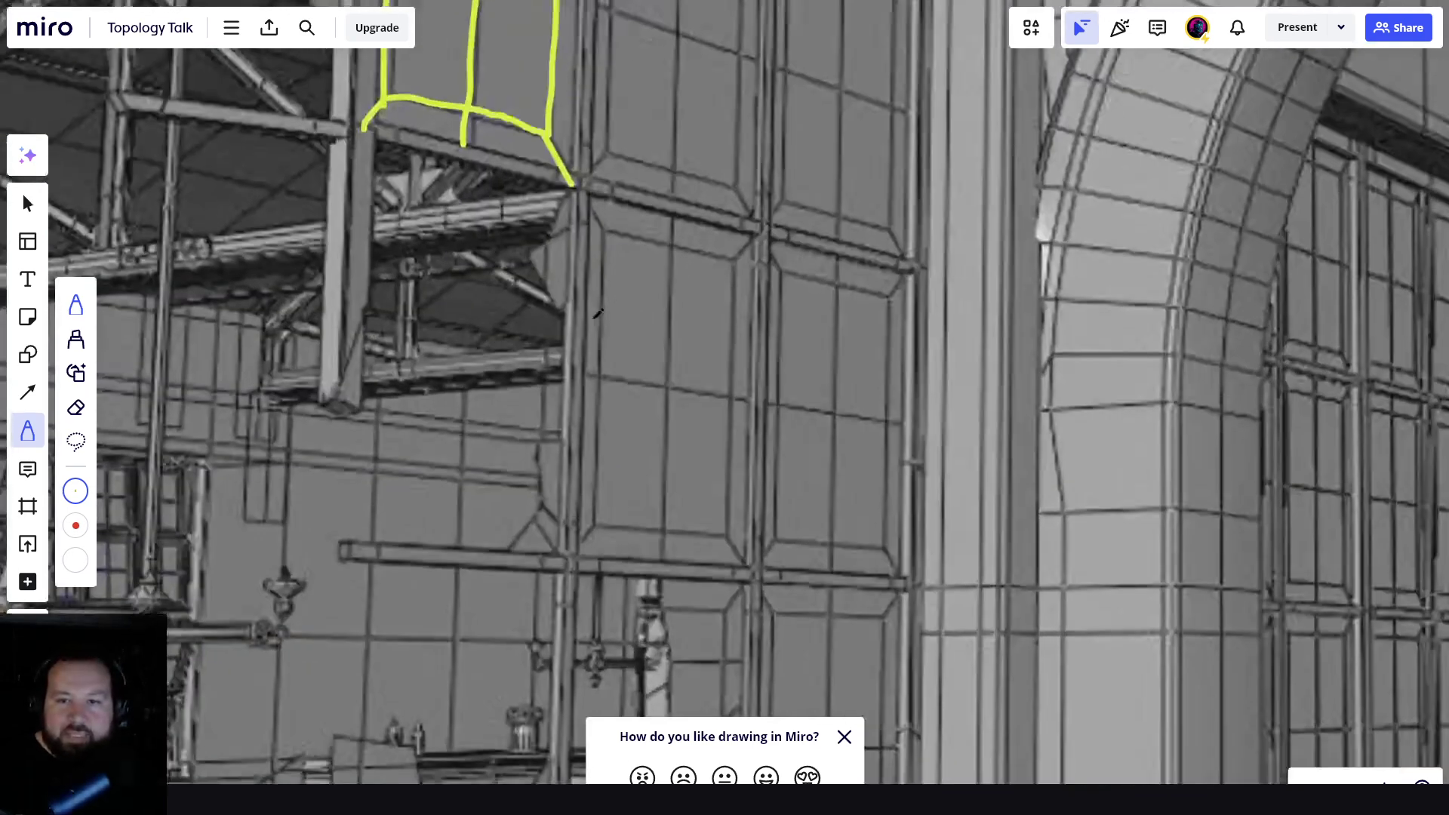
{"action": "left_click_drag", "start_coordinate": [605, 241], "coordinate": [604, 214]}
{"action": "left_click_drag", "start_coordinate": [723, 264], "coordinate": [754, 238]}
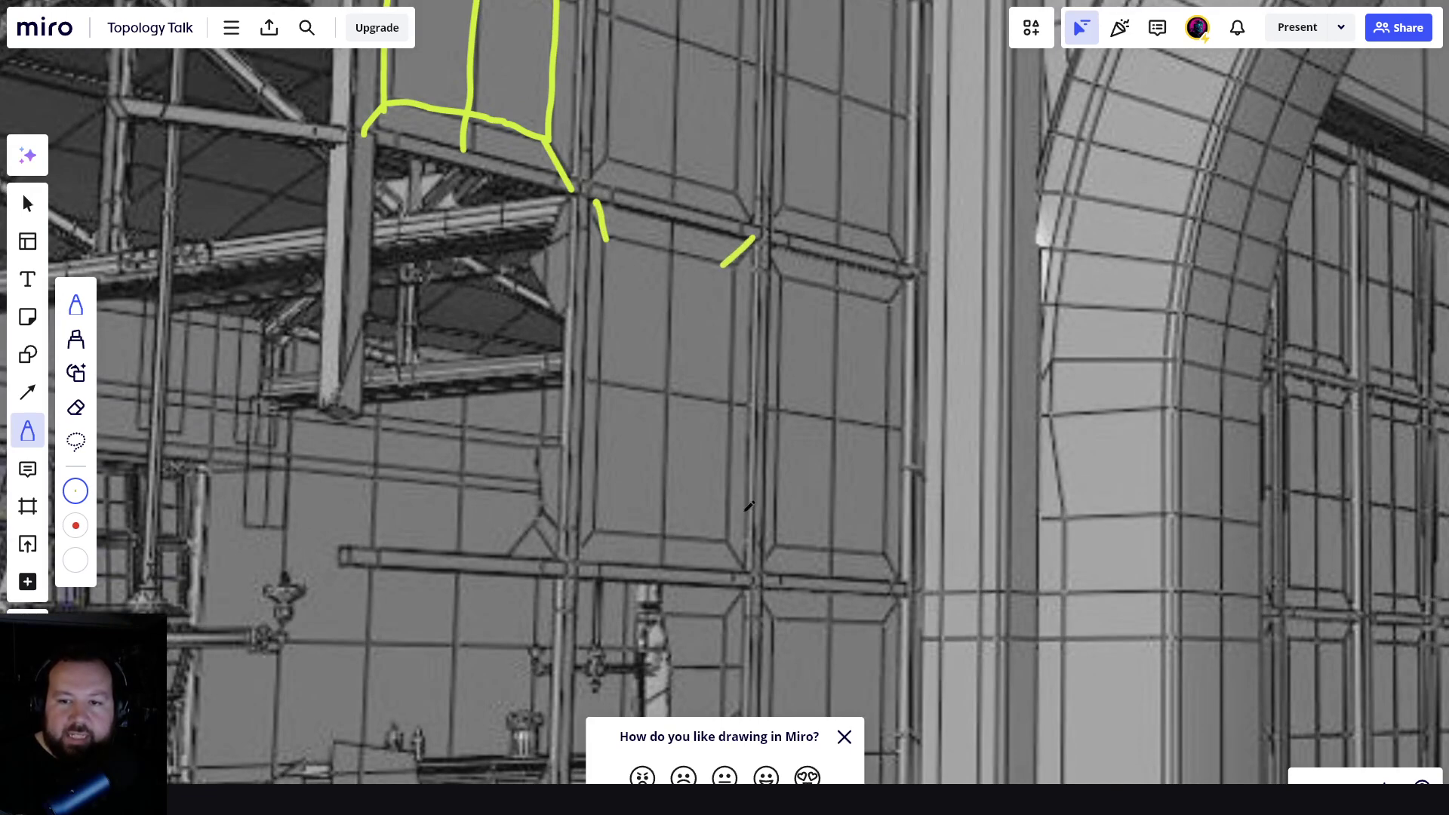
{"action": "left_click_drag", "start_coordinate": [725, 542], "coordinate": [738, 582]}
- Complete the lower wireframe pane's inner rectangle, divide it with a cross and hatch its lower-left quarter
{"action": "mouse_move", "coordinate": [571, 558]}
{"action": "left_mouse_down"}
{"action": "mouse_move", "coordinate": [591, 531]}
{"action": "mouse_move", "coordinate": [603, 246]}
{"action": "mouse_move", "coordinate": [726, 266]}
{"action": "mouse_move", "coordinate": [716, 540]}
{"action": "left_mouse_up"}
{"action": "left_click_drag", "start_coordinate": [593, 535], "coordinate": [731, 537]}
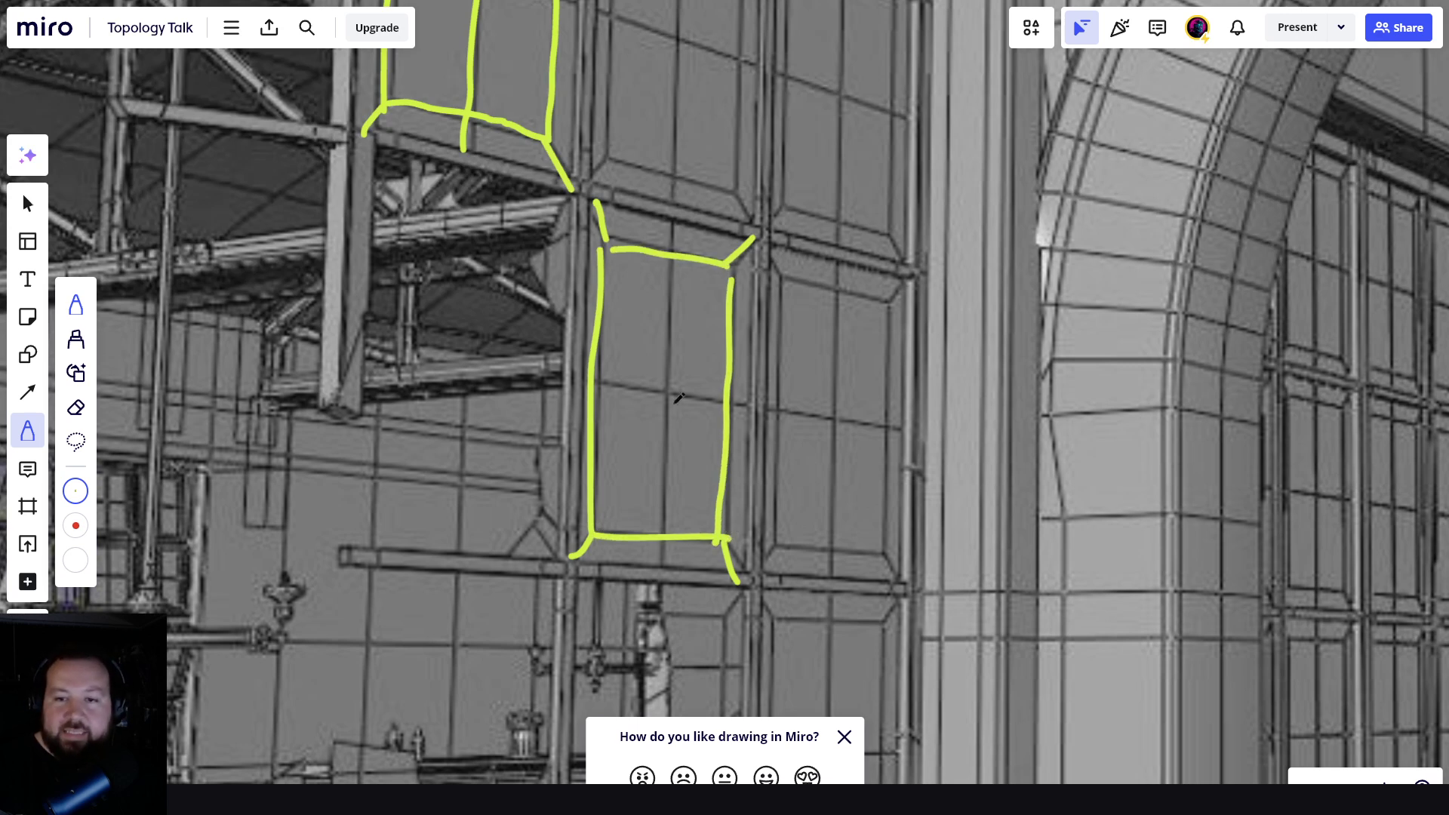
{"action": "left_click_drag", "start_coordinate": [581, 383], "coordinate": [718, 396]}
{"action": "left_click_drag", "start_coordinate": [672, 264], "coordinate": [658, 547]}
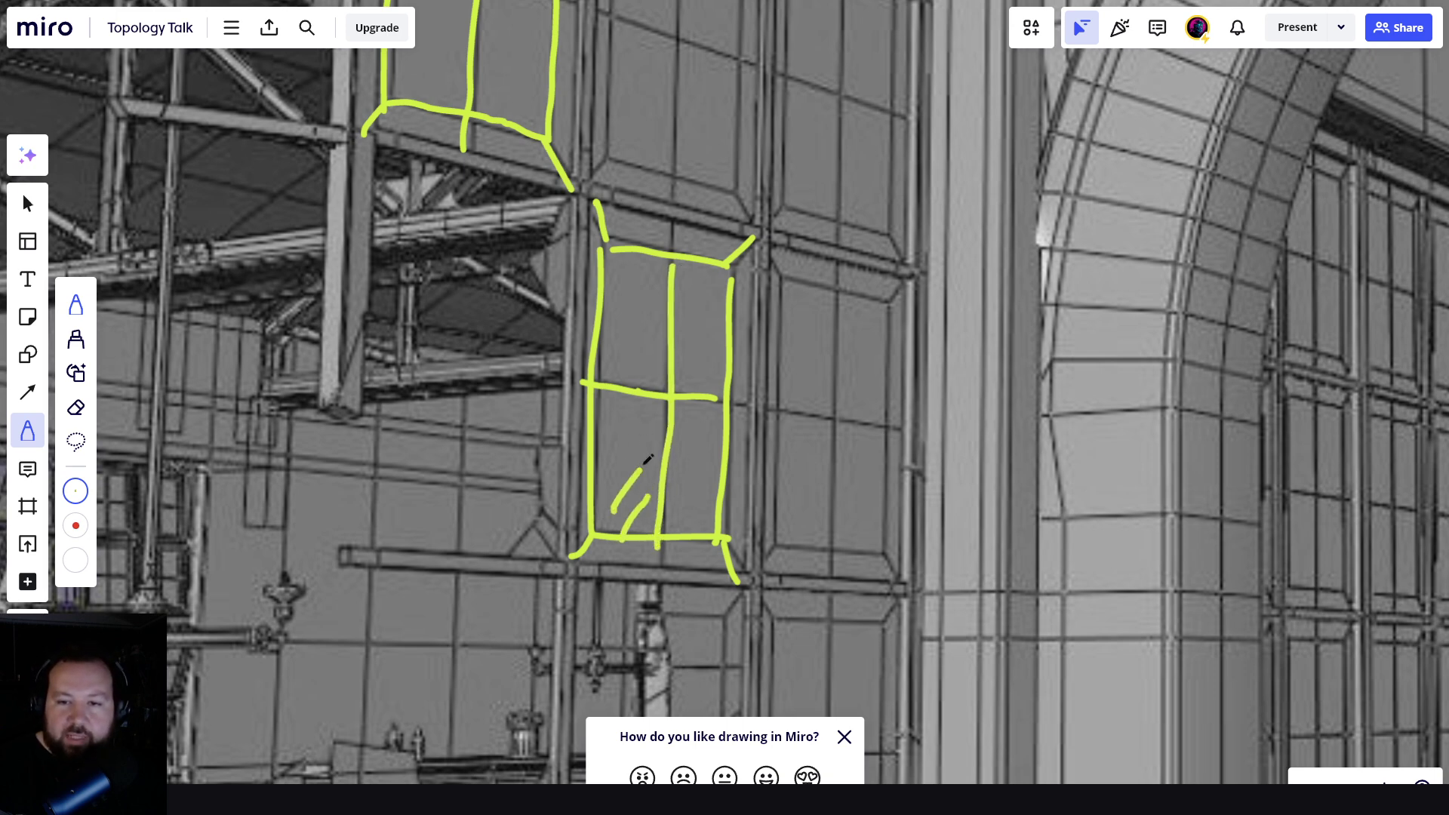
- Trace the jagged edge of the broken window beside the upper marked pane
{"action": "scroll", "coordinate": [709, 400], "scroll_direction": "down", "scroll_amount": 5}
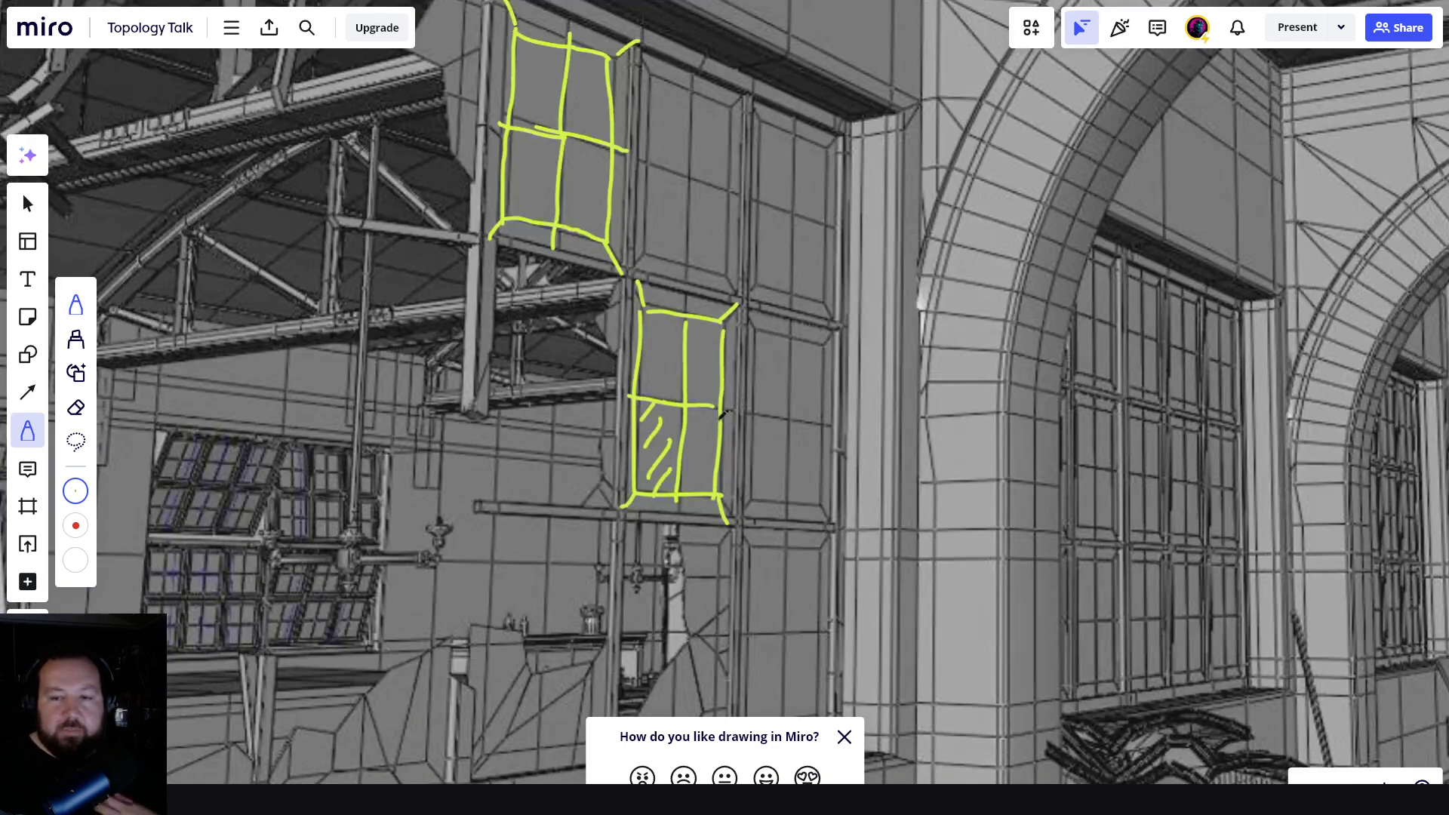
{"action": "middle_click_drag", "start_coordinate": [511, 312], "coordinate": [622, 425]}
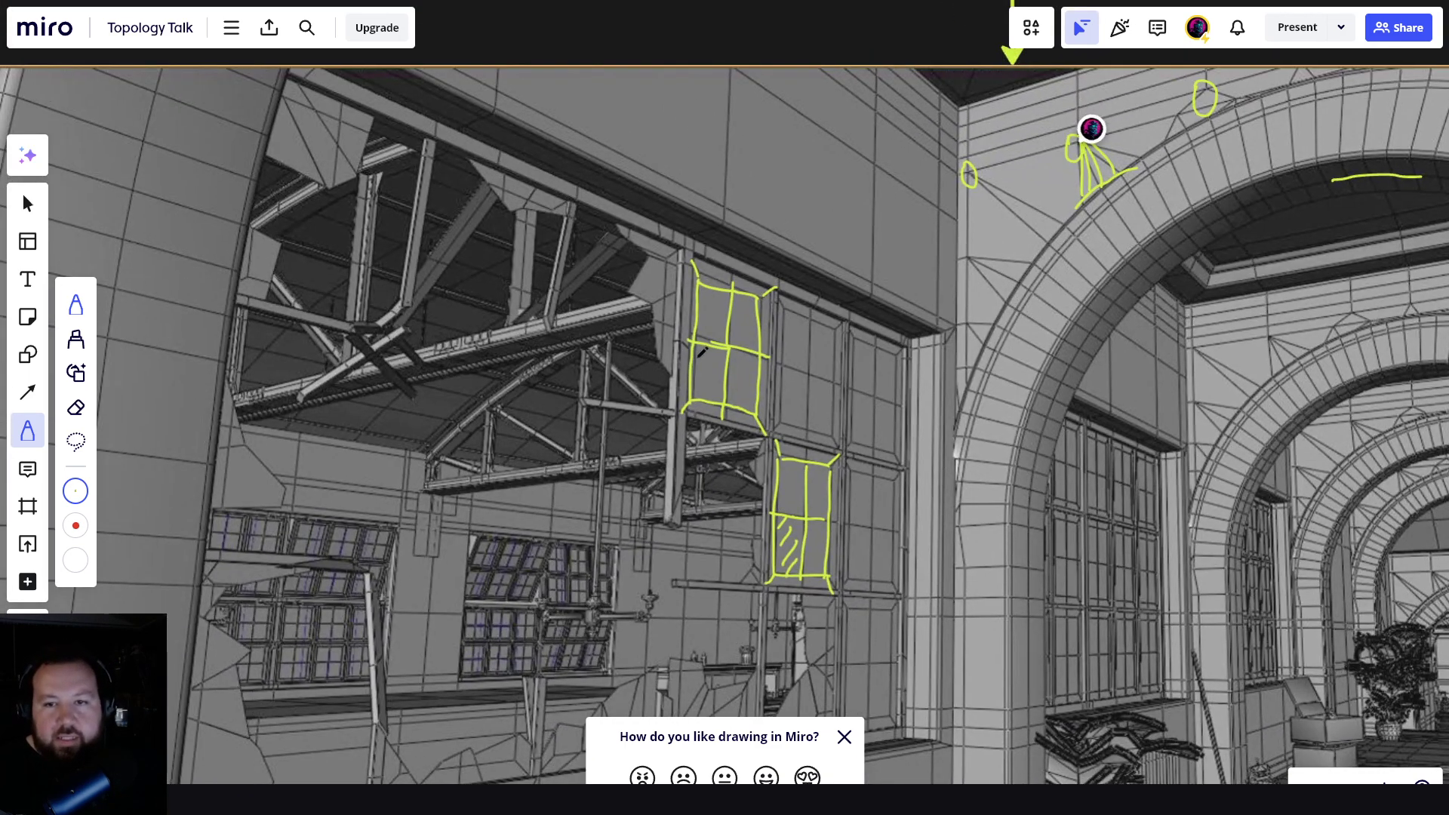
{"action": "left_click_drag", "start_coordinate": [639, 276], "coordinate": [622, 228]}
- Examine the floor, potted plants and props along the hallway wireframe
{"action": "mouse_move", "coordinate": [705, 604]}
{"action": "middle_mouse_down"}
{"action": "mouse_move", "coordinate": [715, 310]}
{"action": "mouse_move", "coordinate": [408, 301]}
{"action": "middle_mouse_up"}
{"action": "scroll", "coordinate": [554, 373], "scroll_direction": "down", "scroll_amount": 2}
{"action": "scroll", "coordinate": [780, 389], "scroll_direction": "up", "scroll_amount": 3}
{"action": "middle_click_drag", "start_coordinate": [798, 578], "coordinate": [588, 470]}
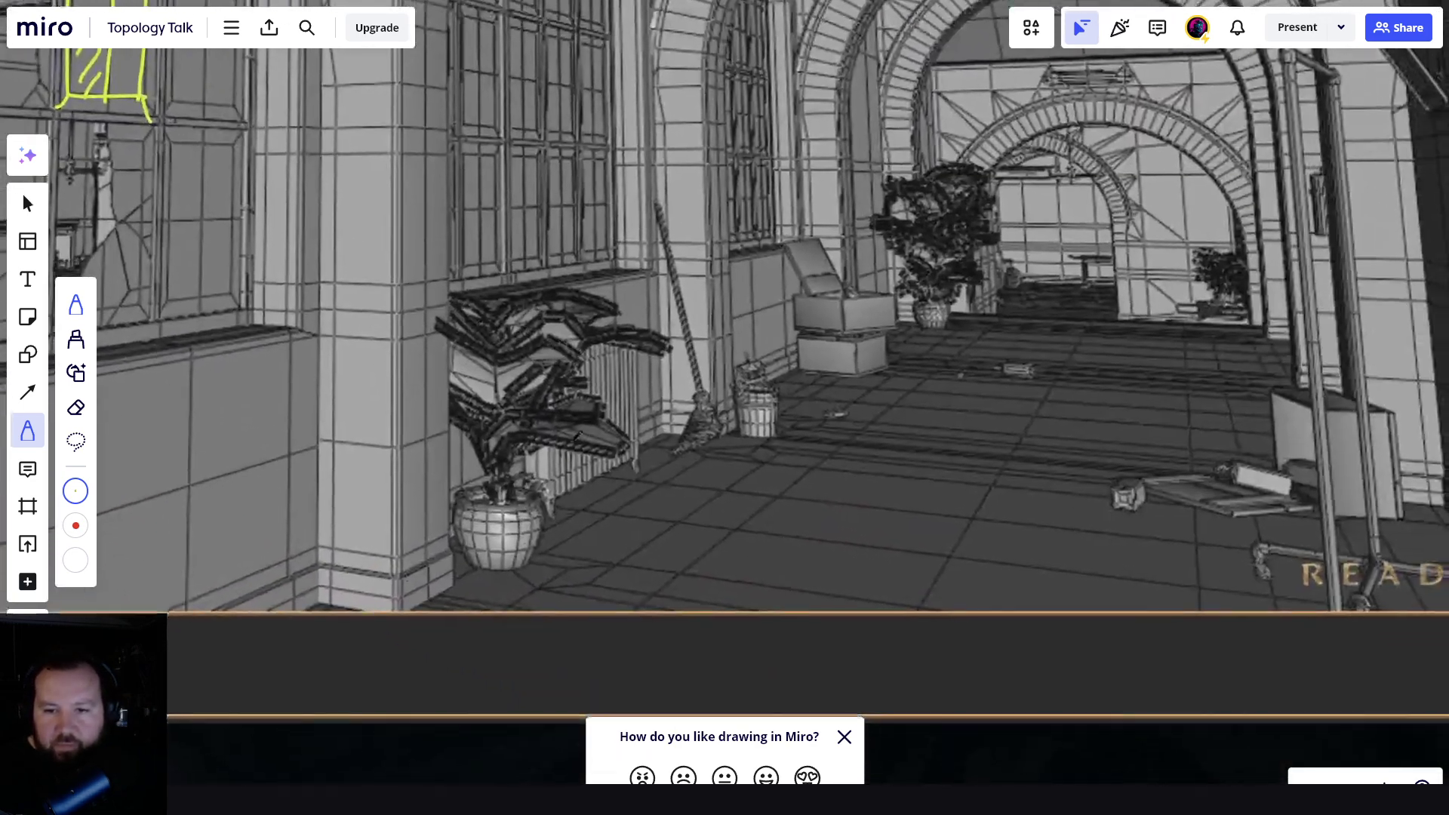
{"action": "scroll", "coordinate": [589, 470], "scroll_direction": "up", "scroll_amount": 2}
{"action": "middle_click_drag", "start_coordinate": [672, 524], "coordinate": [550, 514]}
{"action": "scroll", "coordinate": [550, 514], "scroll_direction": "down", "scroll_amount": 5, "text": "ctrl"}
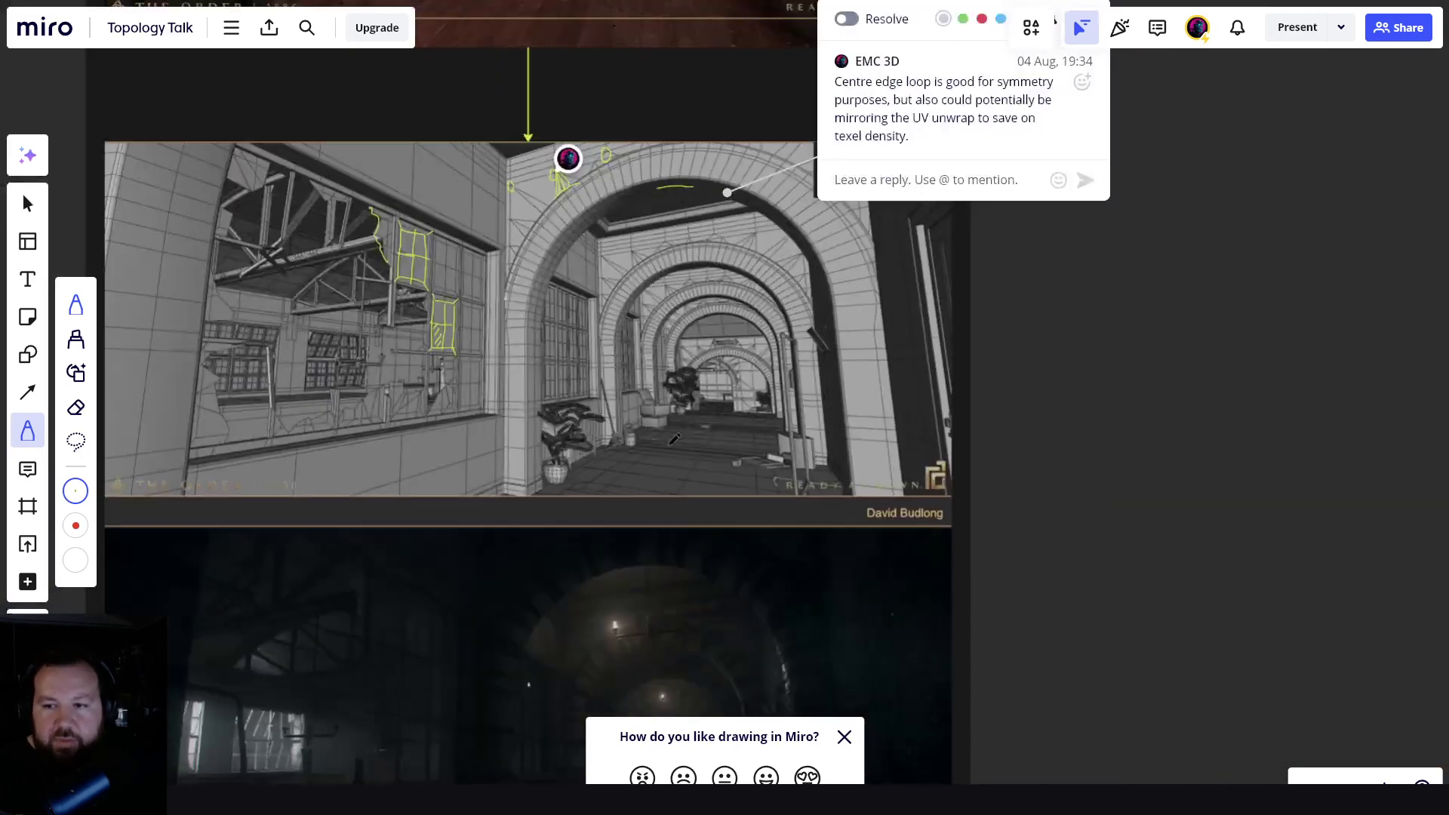
- Outline the dense strip of ground mesh beside the stacked crates in the courtyard wireframe and draw diagonal lines across it
{"action": "scroll", "coordinate": [670, 444], "scroll_direction": "down", "scroll_amount": 5}
{"action": "middle_click_drag", "start_coordinate": [683, 136], "coordinate": [604, 491]}
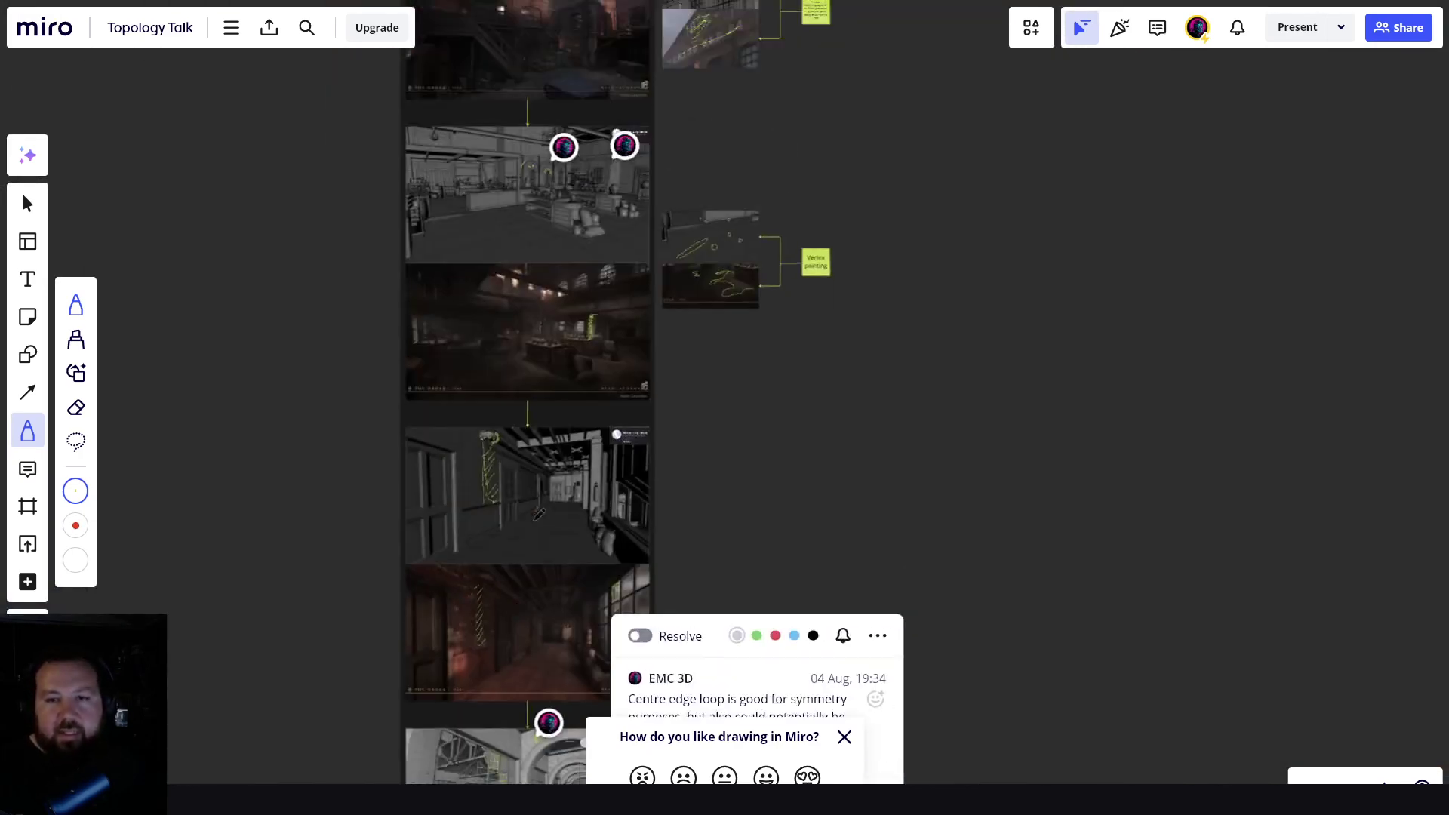
{"action": "middle_click_drag", "start_coordinate": [522, 181], "coordinate": [565, 596]}
{"action": "scroll", "coordinate": [564, 597], "scroll_direction": "up", "scroll_amount": 3}
{"action": "scroll", "coordinate": [569, 593], "scroll_direction": "up", "scroll_amount": 5}
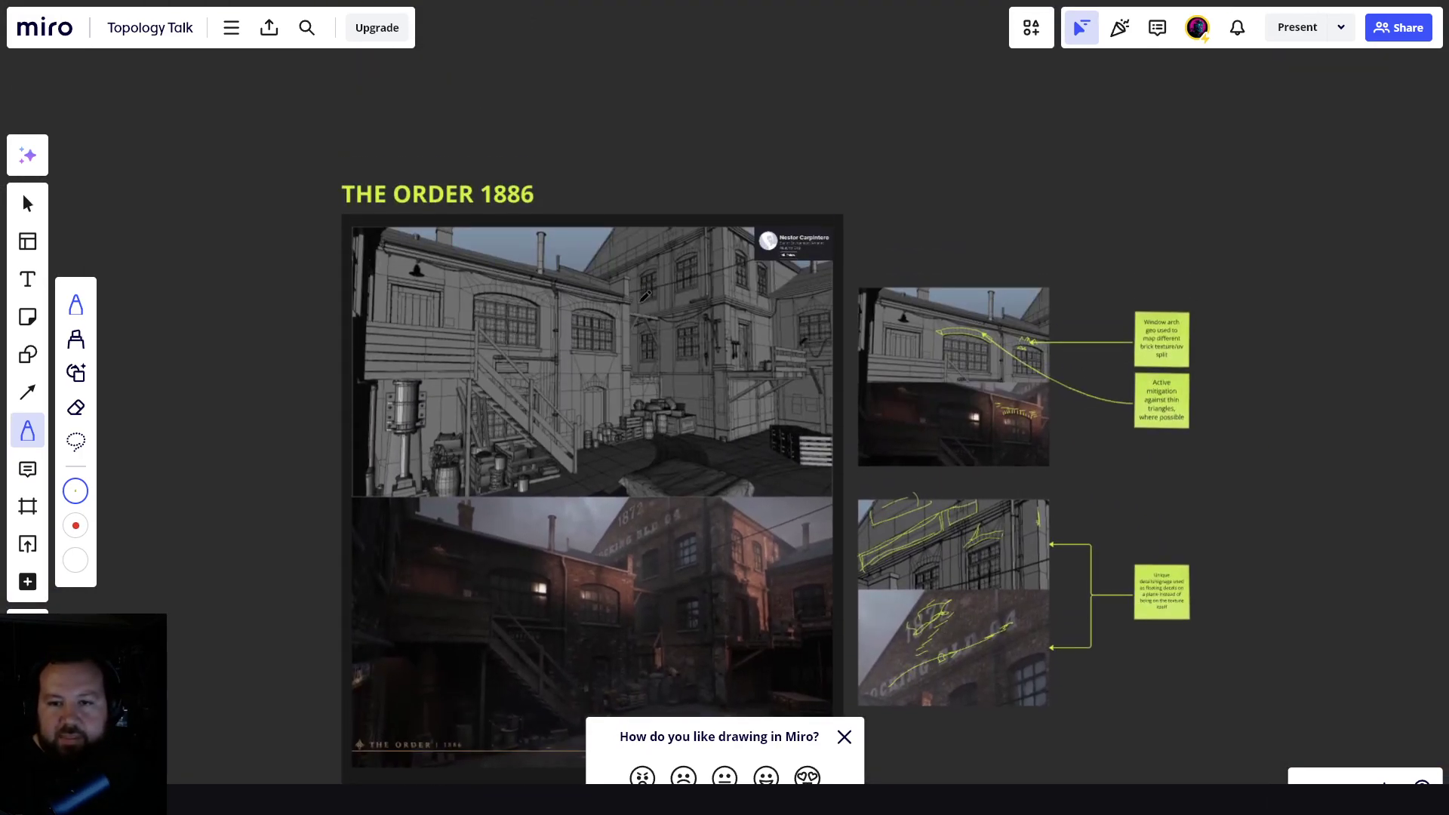
{"action": "scroll", "coordinate": [752, 379], "scroll_direction": "up", "scroll_amount": 5, "text": "ctrl"}
{"action": "middle_click_drag", "start_coordinate": [753, 379], "coordinate": [342, 384]}
{"action": "scroll", "coordinate": [481, 500], "scroll_direction": "up", "scroll_amount": 2}
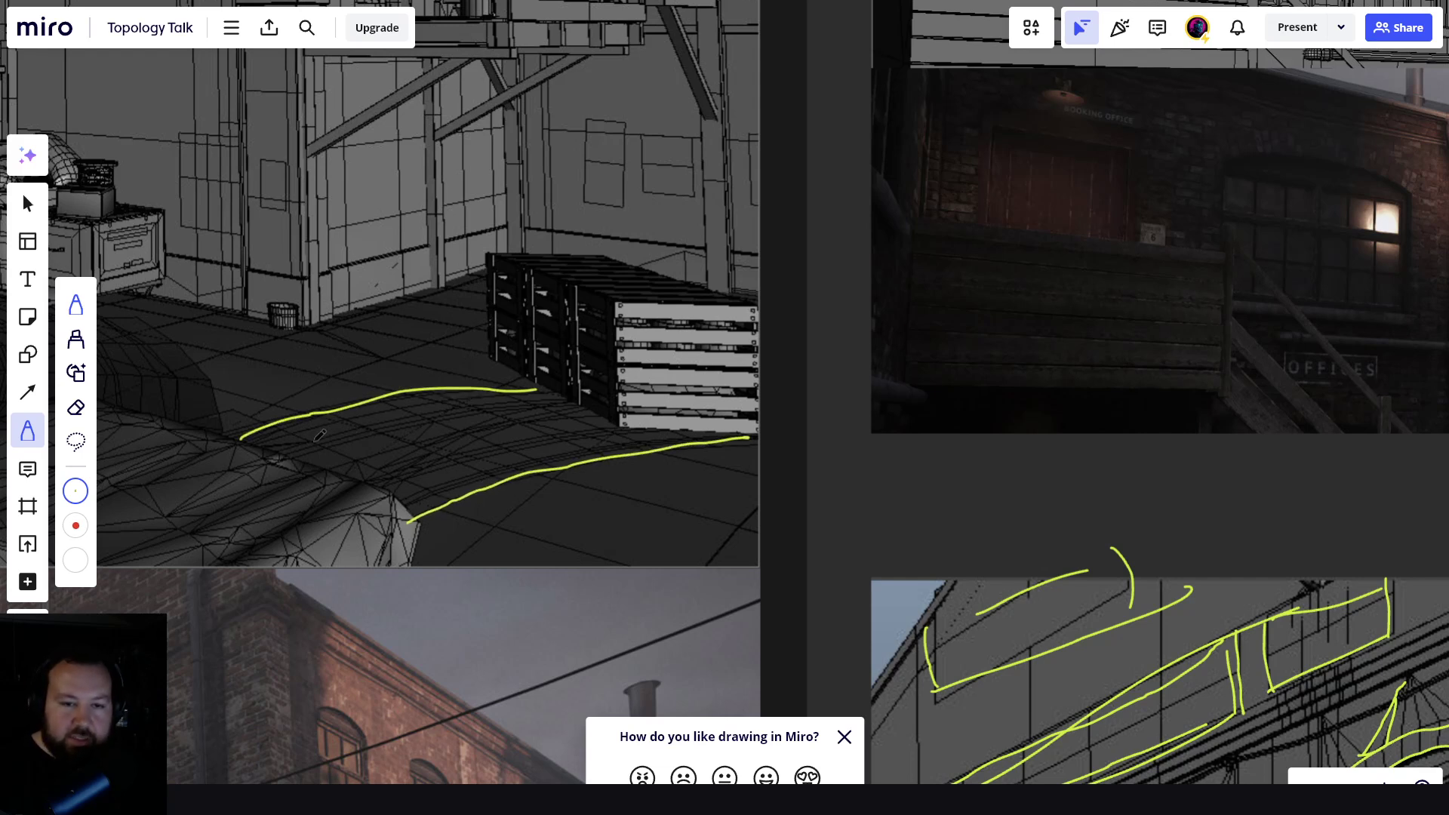
{"action": "left_click_drag", "start_coordinate": [301, 430], "coordinate": [419, 512]}
{"action": "left_click_drag", "start_coordinate": [354, 425], "coordinate": [366, 432]}
- Mark both edges of the same ground strip beside the stacked crates in the courtyard render
{"action": "scroll", "coordinate": [498, 408], "scroll_direction": "down", "scroll_amount": 10}
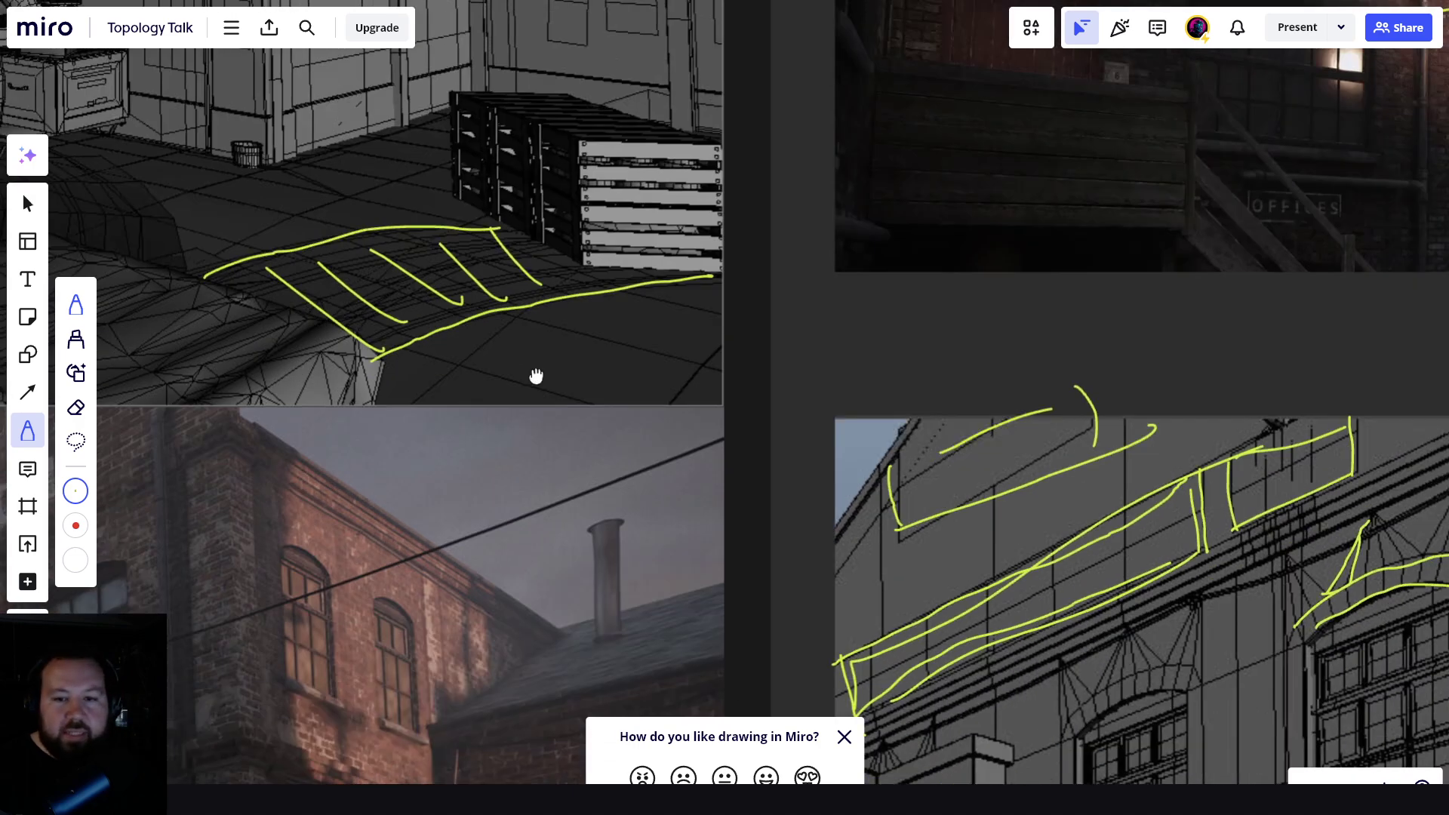
{"action": "scroll", "coordinate": [582, 333], "scroll_direction": "left", "scroll_amount": 2}
{"action": "scroll", "coordinate": [656, 409], "scroll_direction": "up", "scroll_amount": 5, "text": "ctrl"}
{"action": "scroll", "coordinate": [1008, 405], "scroll_direction": "down", "scroll_amount": 3}
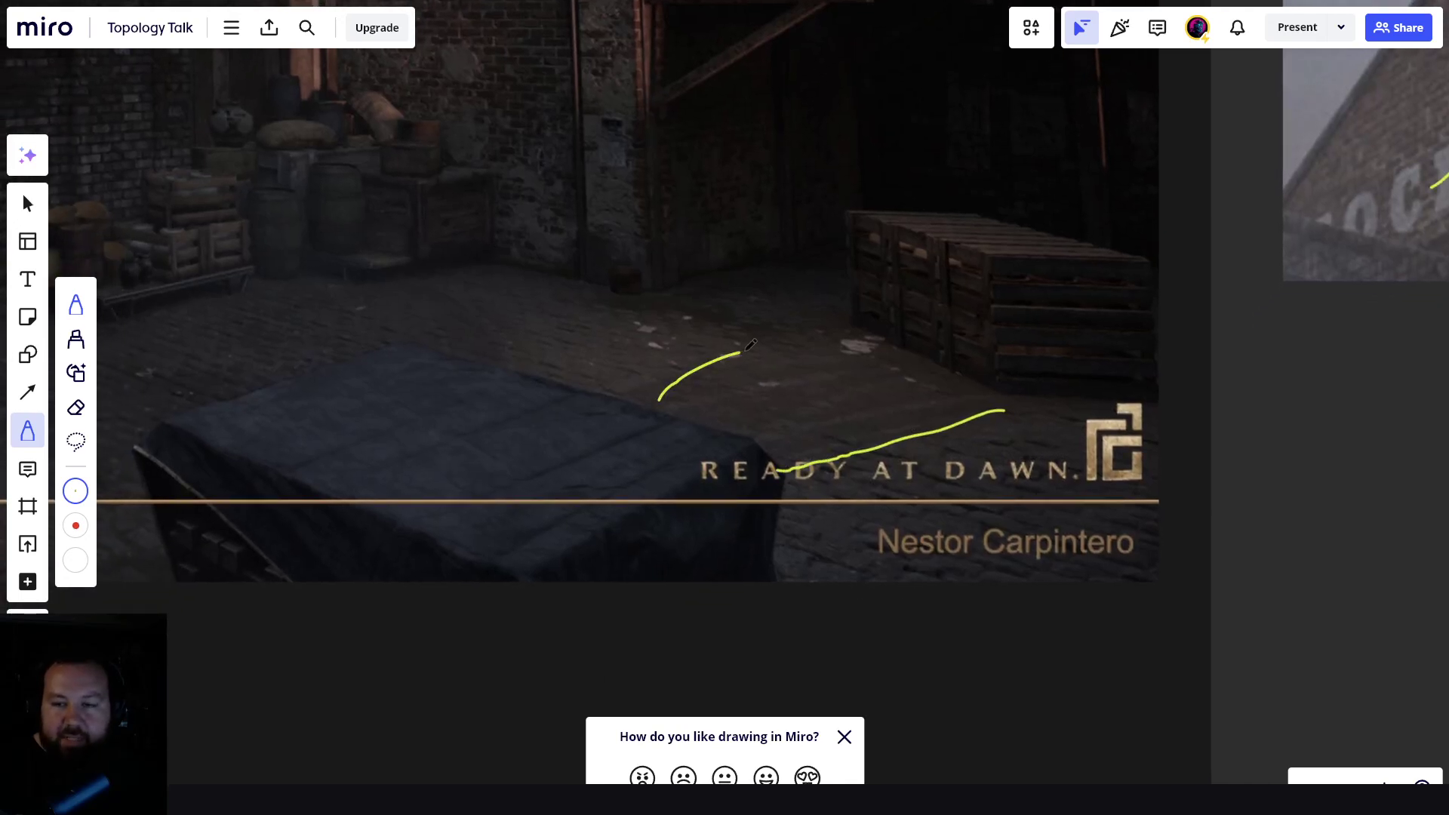
{"action": "left_click_drag", "start_coordinate": [745, 351], "coordinate": [842, 336]}
- Examine the ground and brick buildings in the courtyard render alongside its annotated close-ups
{"action": "scroll", "coordinate": [249, 321], "scroll_direction": "down", "scroll_amount": 1}
{"action": "mouse_move", "coordinate": [249, 320]}
{"action": "middle_mouse_down"}
{"action": "mouse_move", "coordinate": [562, 278]}
{"action": "mouse_move", "coordinate": [600, 238]}
{"action": "middle_mouse_up"}
{"action": "scroll", "coordinate": [600, 238], "scroll_direction": "down", "scroll_amount": 3}
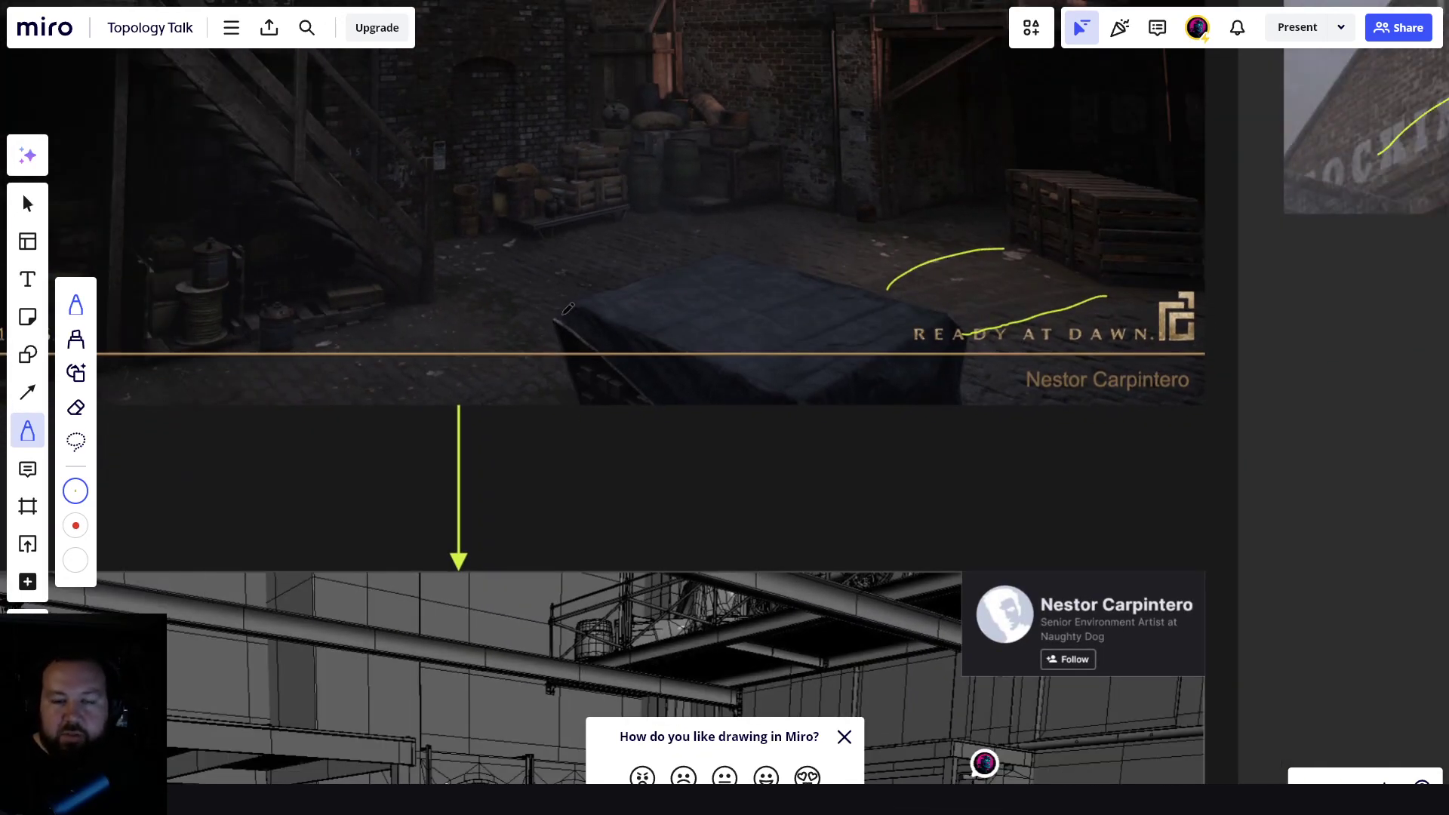
{"action": "scroll", "coordinate": [626, 329], "scroll_direction": "up", "scroll_amount": 3}
{"action": "scroll", "coordinate": [625, 330], "scroll_direction": "right", "scroll_amount": 6}
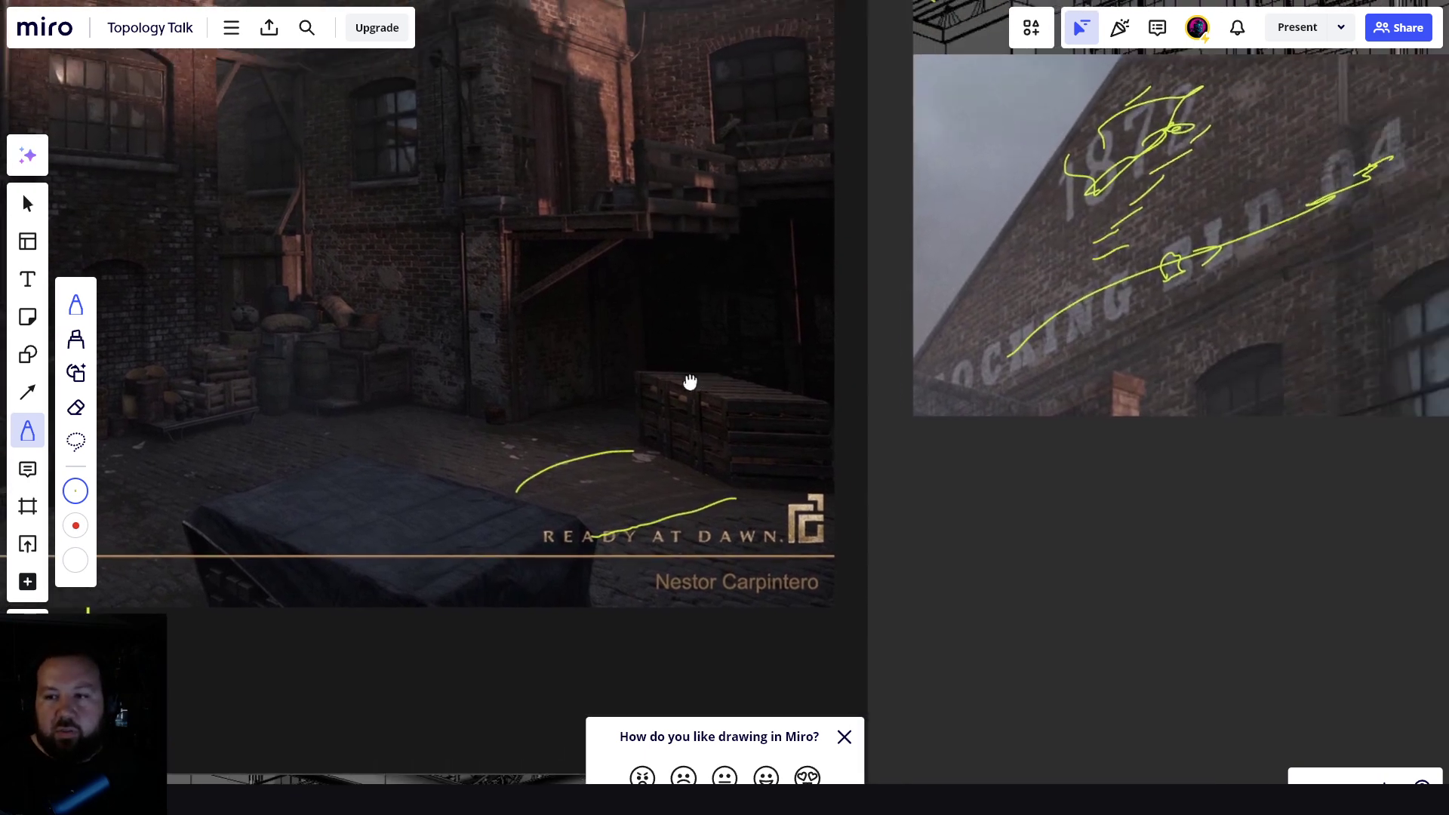
{"action": "scroll", "coordinate": [610, 324], "scroll_direction": "up", "scroll_amount": 5}
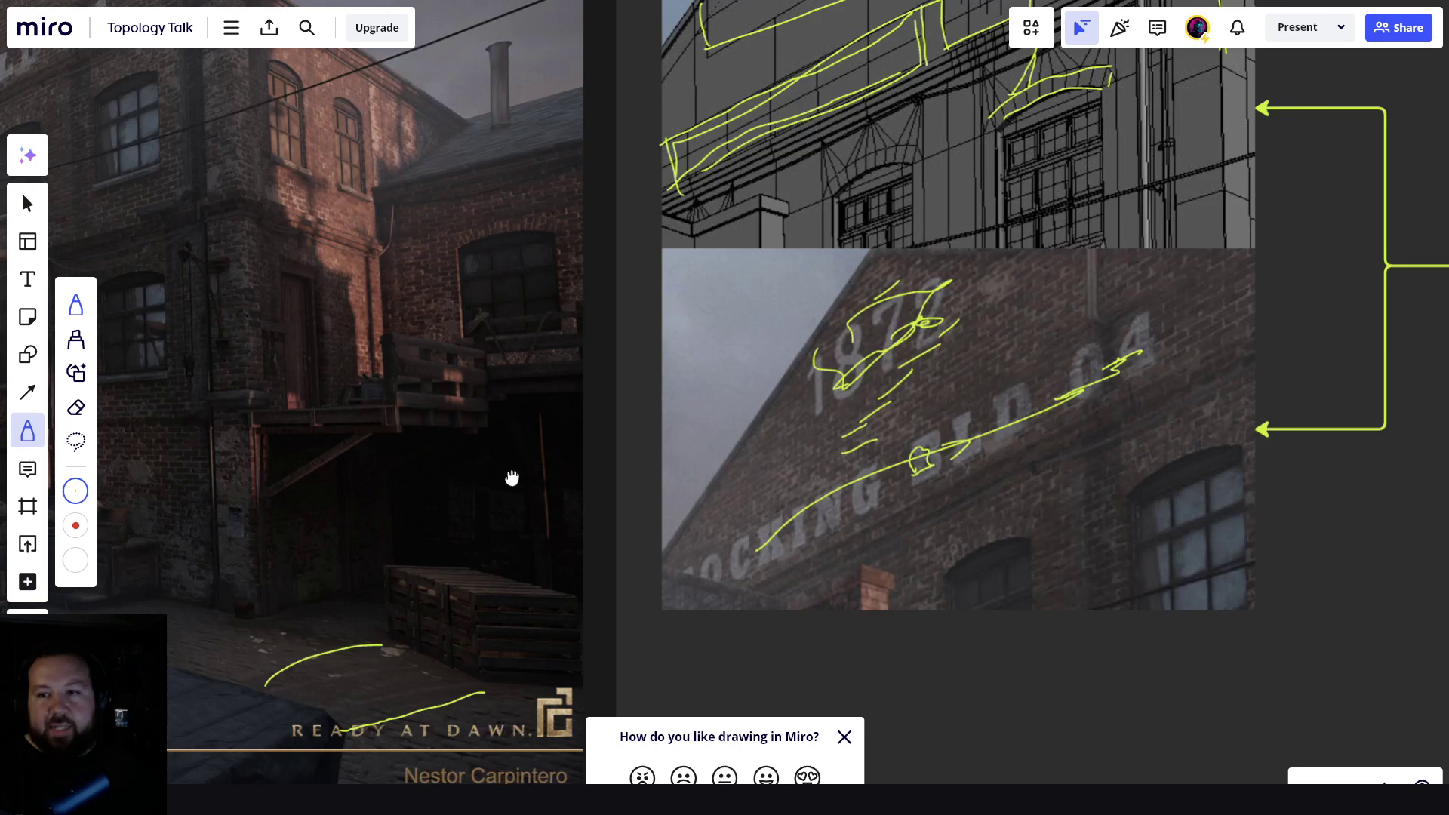
{"action": "scroll", "coordinate": [754, 414], "scroll_direction": "left", "scroll_amount": 4}
{"action": "scroll", "coordinate": [775, 408], "scroll_direction": "down", "scroll_amount": 3}
{"action": "scroll", "coordinate": [775, 408], "scroll_direction": "left", "scroll_amount": 3}
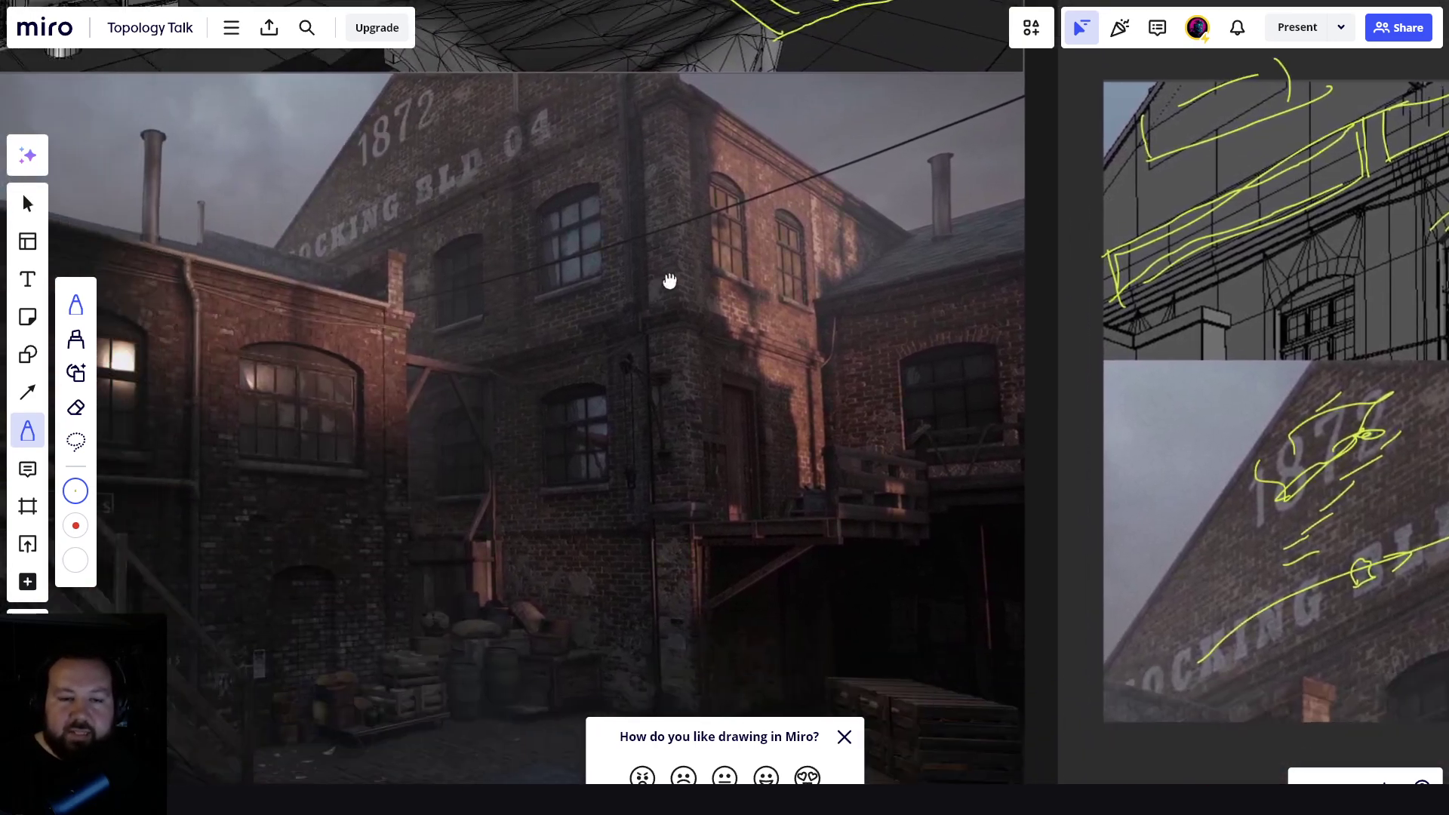
{"action": "scroll", "coordinate": [844, 280], "scroll_direction": "left", "scroll_amount": 3}
{"action": "scroll", "coordinate": [844, 281], "scroll_direction": "down", "scroll_amount": 5}
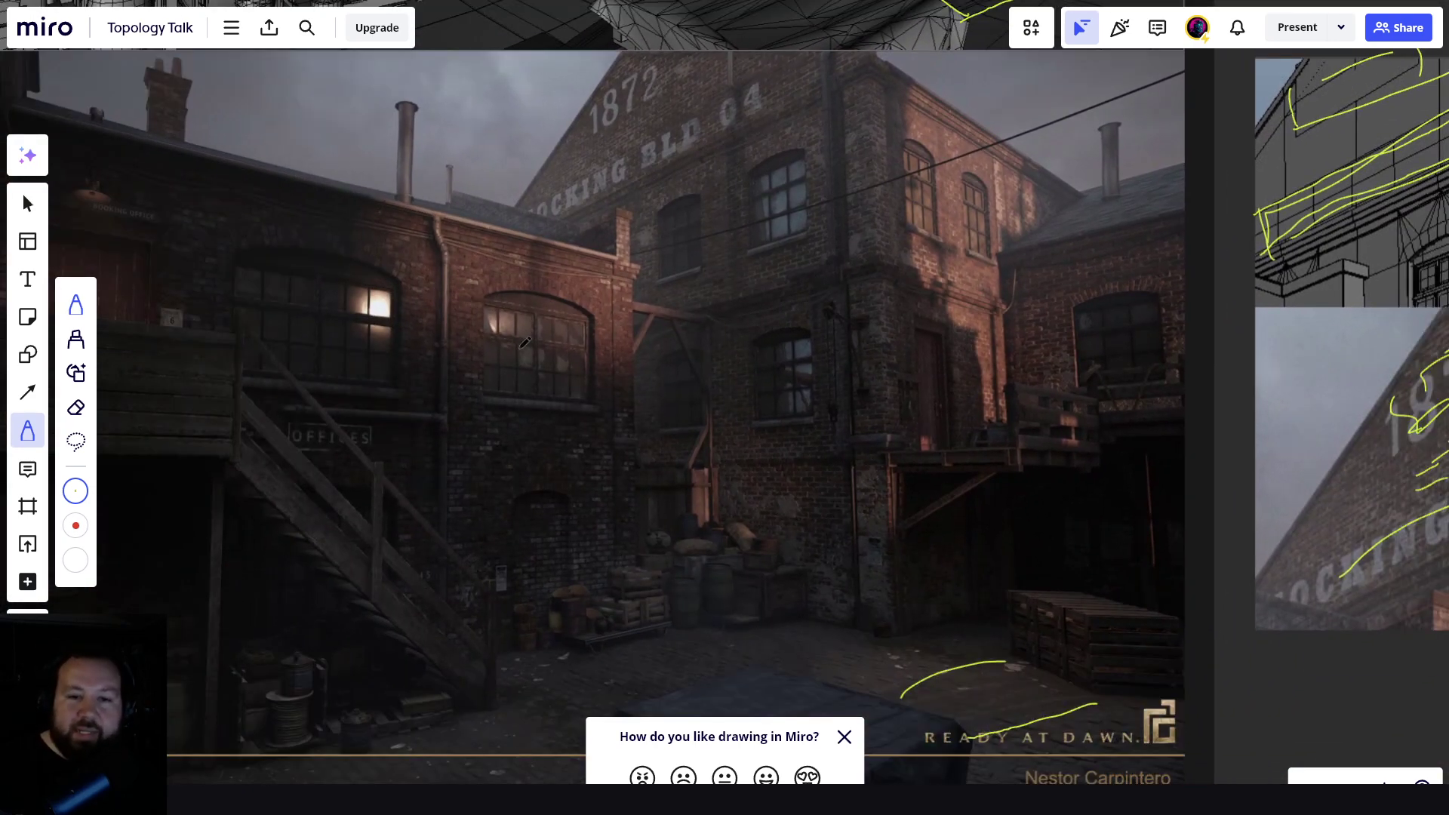
- Review the arched hallway wireframe, the corridor and workshop renders, and the courtyard references in sequence
{"action": "middle_click_drag", "start_coordinate": [924, 604], "coordinate": [812, 279]}
{"action": "scroll", "coordinate": [811, 280], "scroll_direction": "down", "scroll_amount": 3}
{"action": "middle_click_drag", "start_coordinate": [838, 382], "coordinate": [812, 156]}
{"action": "scroll", "coordinate": [650, 400], "scroll_direction": "up", "scroll_amount": 5}
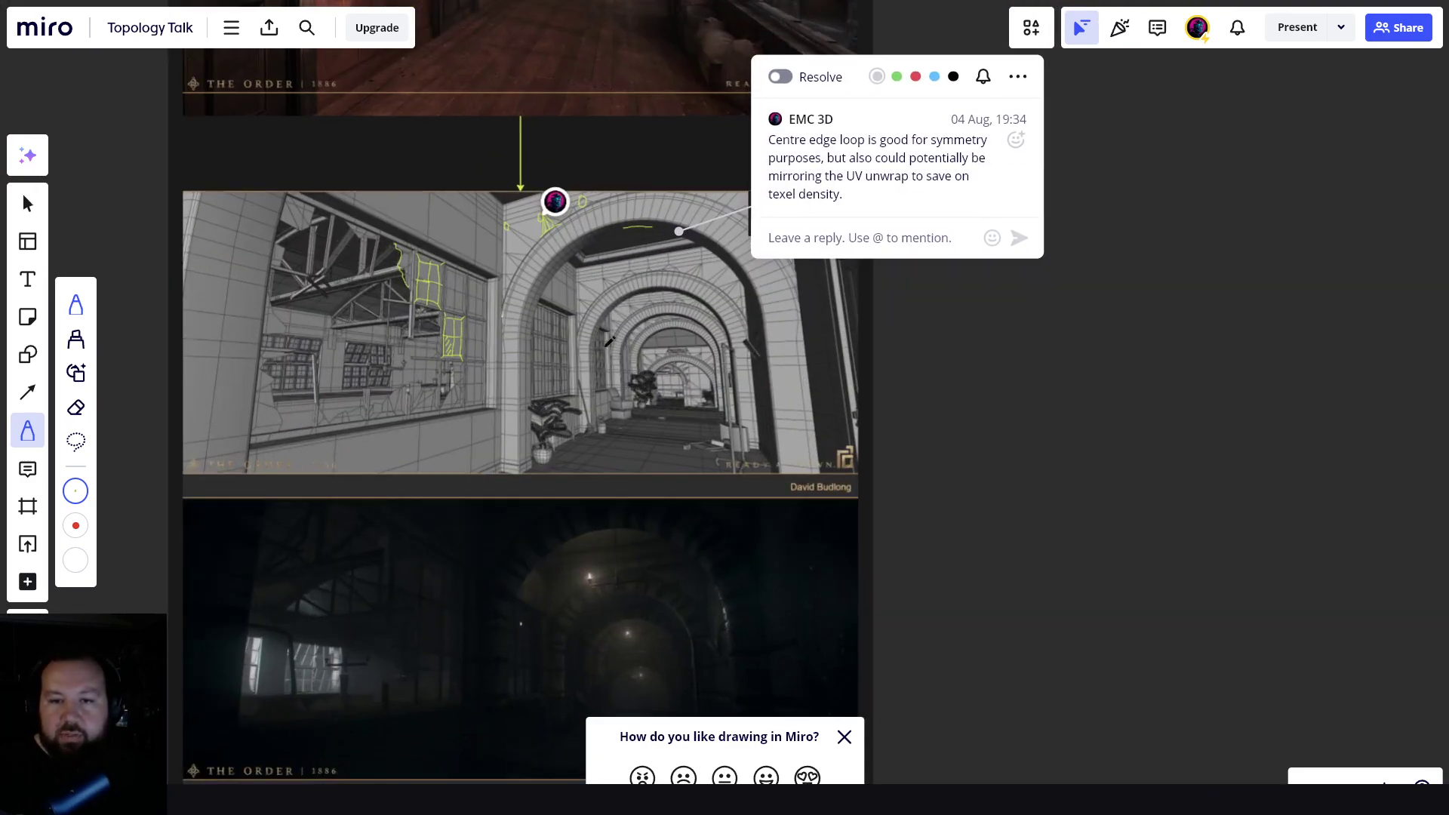
{"action": "middle_click_drag", "start_coordinate": [589, 317], "coordinate": [733, 501]}
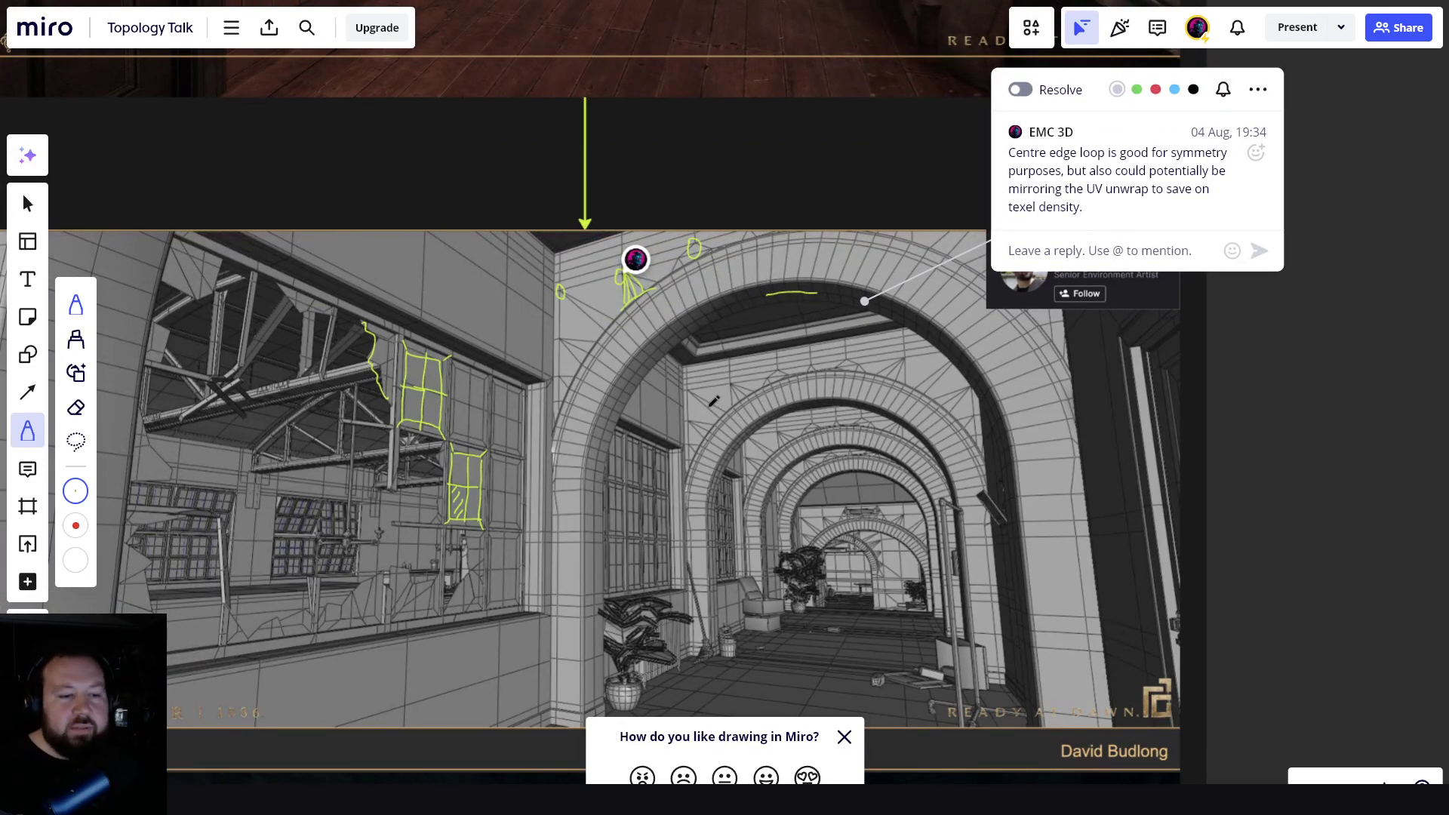
{"action": "scroll", "coordinate": [732, 306], "scroll_direction": "down", "scroll_amount": 4}
{"action": "middle_click_drag", "start_coordinate": [732, 306], "coordinate": [687, 608]}
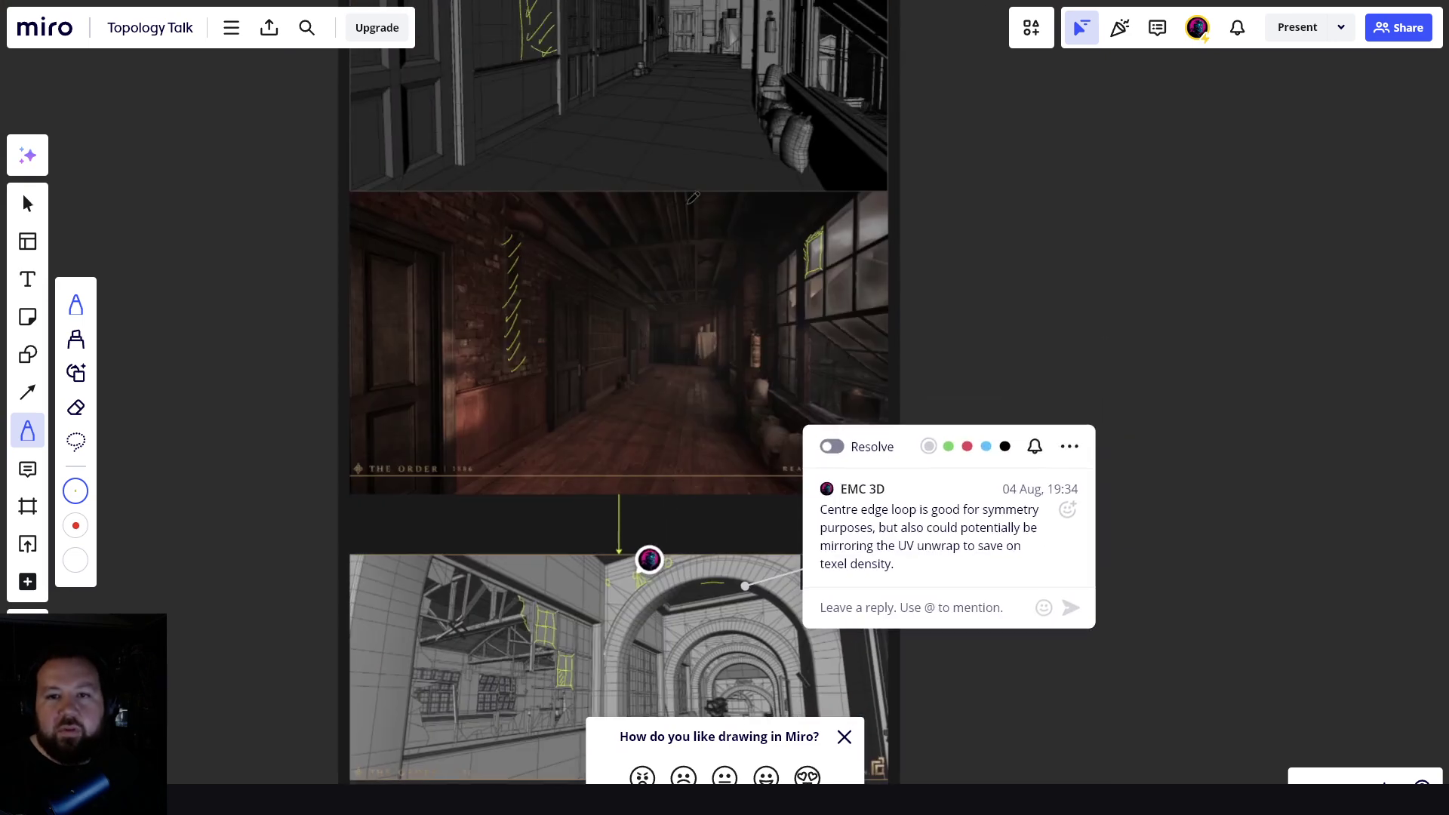
{"action": "middle_click_drag", "start_coordinate": [662, 114], "coordinate": [659, 361]}
{"action": "scroll", "coordinate": [663, 353], "scroll_direction": "up", "scroll_amount": 8}
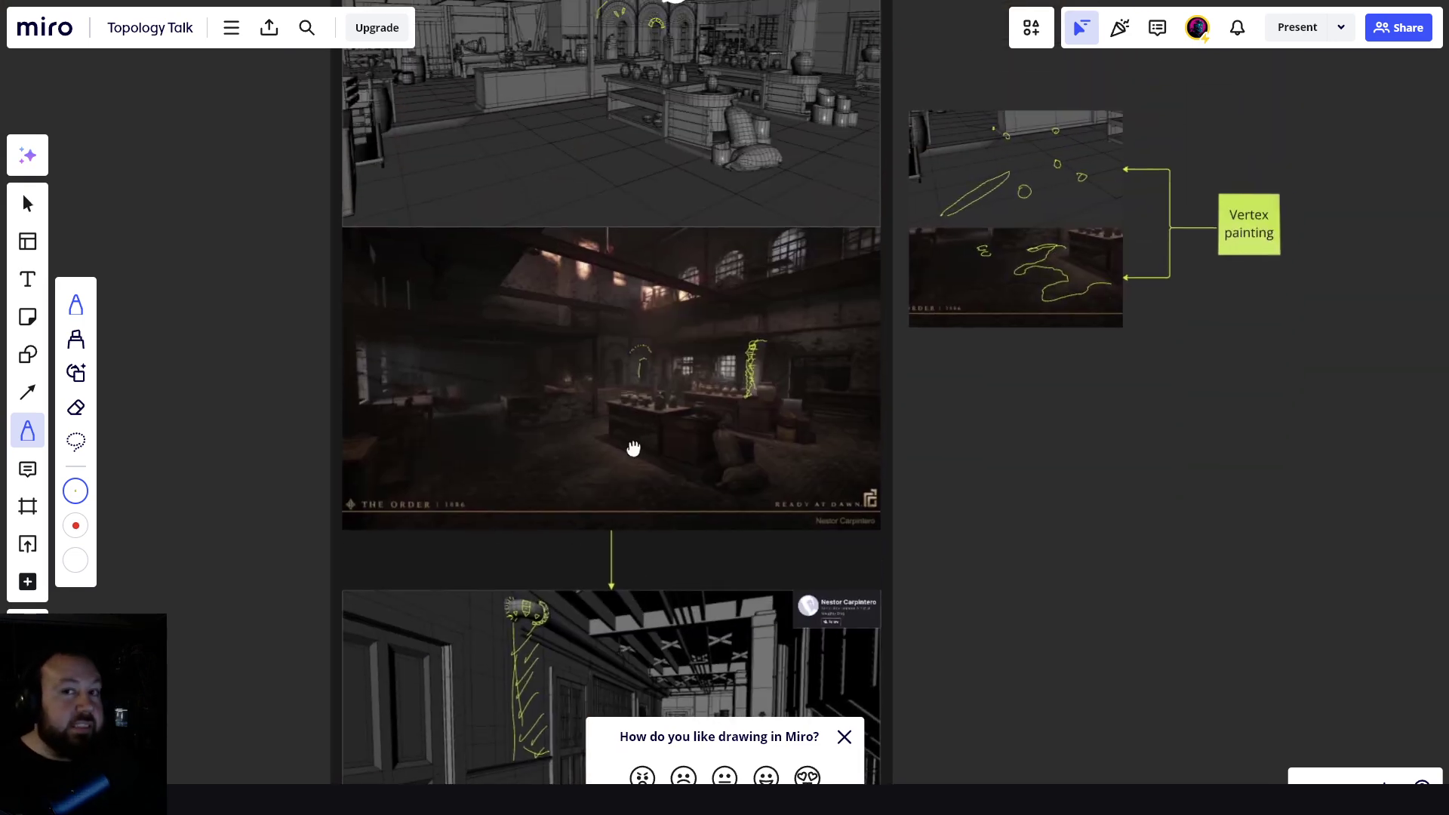
{"action": "scroll", "coordinate": [576, 383], "scroll_direction": "up", "scroll_amount": 1}
{"action": "scroll", "coordinate": [580, 353], "scroll_direction": "up", "scroll_amount": 3}
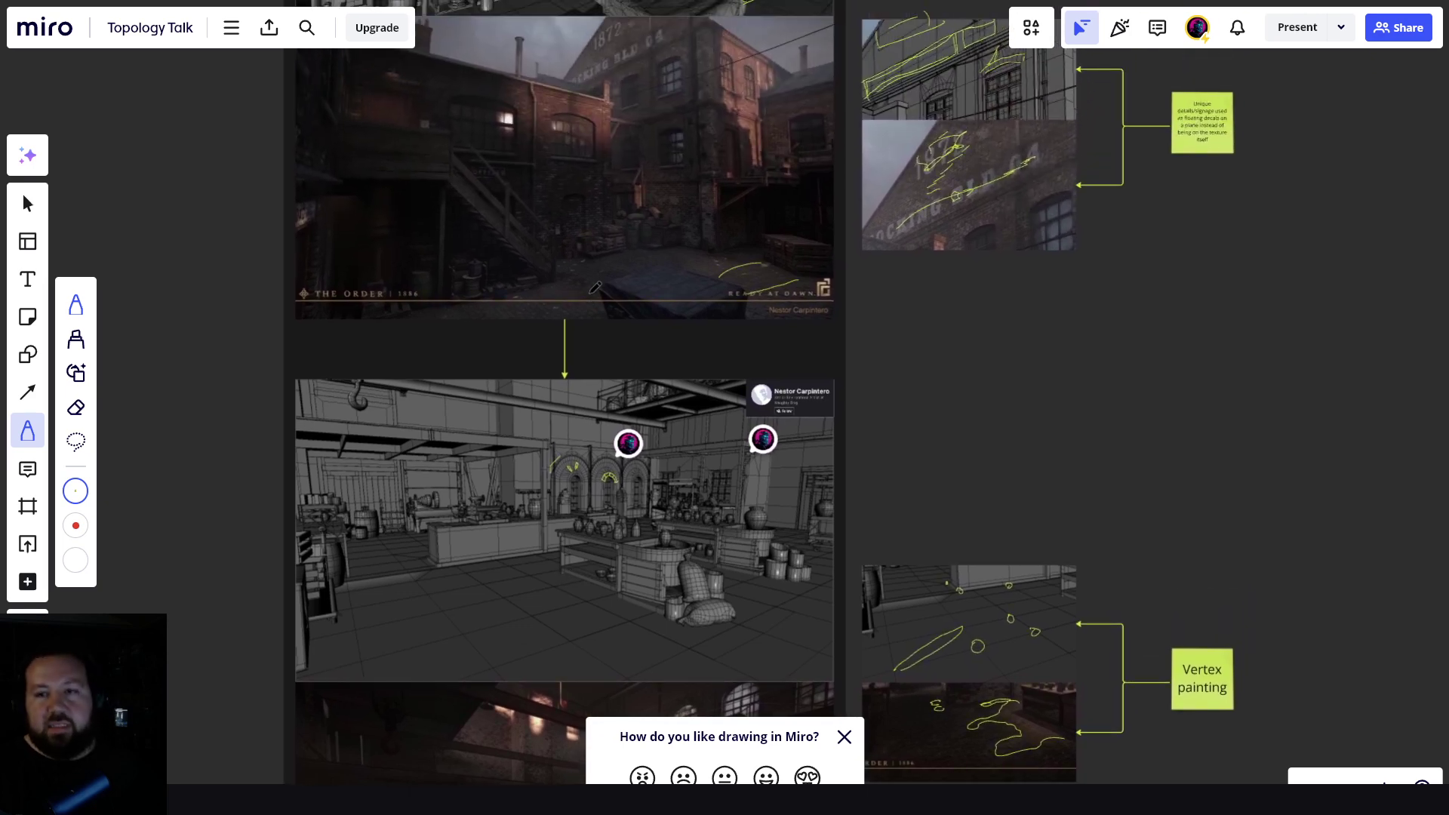
{"action": "scroll", "coordinate": [593, 422], "scroll_direction": "up", "scroll_amount": 3}
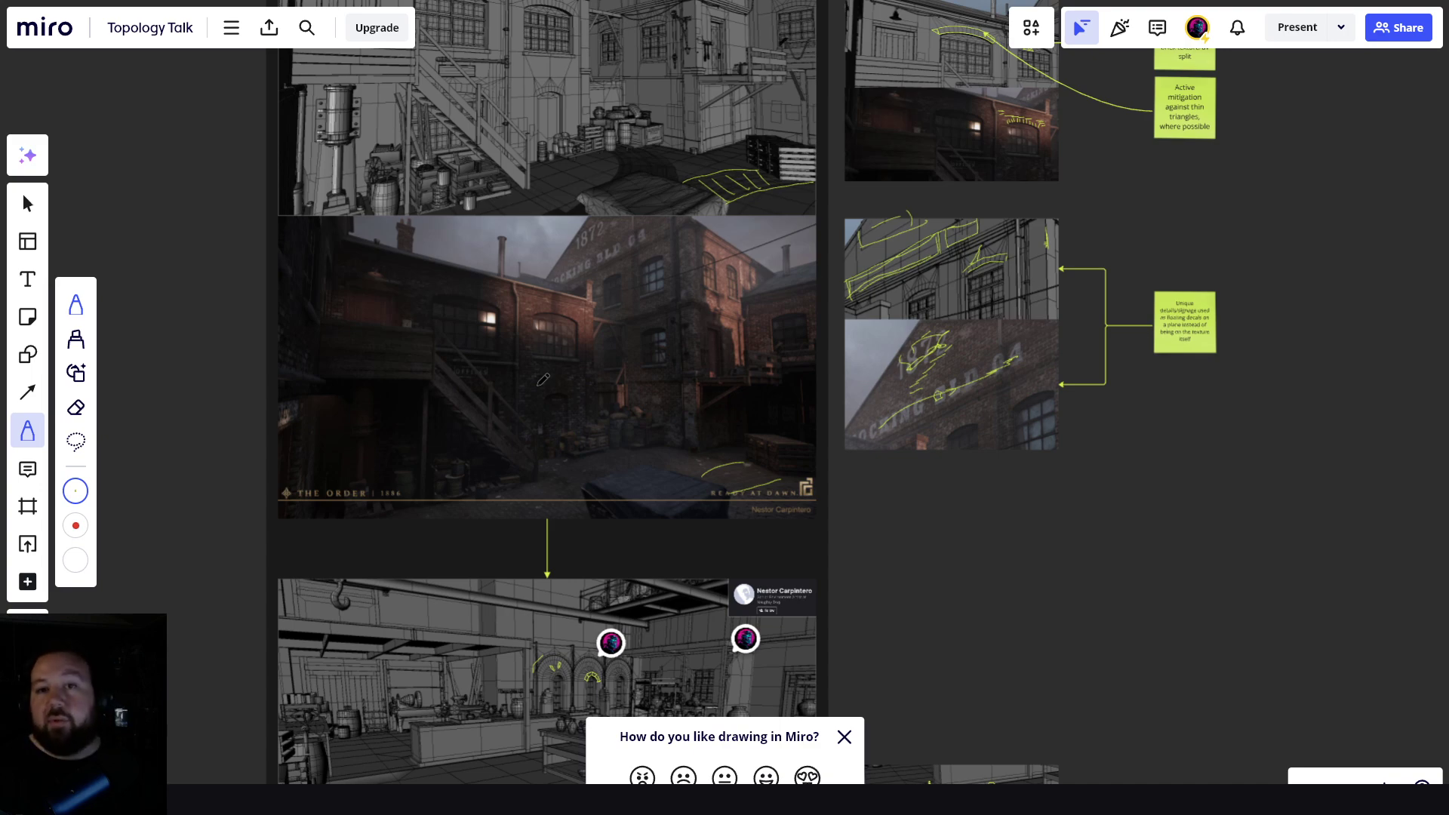
{"action": "middle_click_drag", "start_coordinate": [603, 195], "coordinate": [636, 413]}
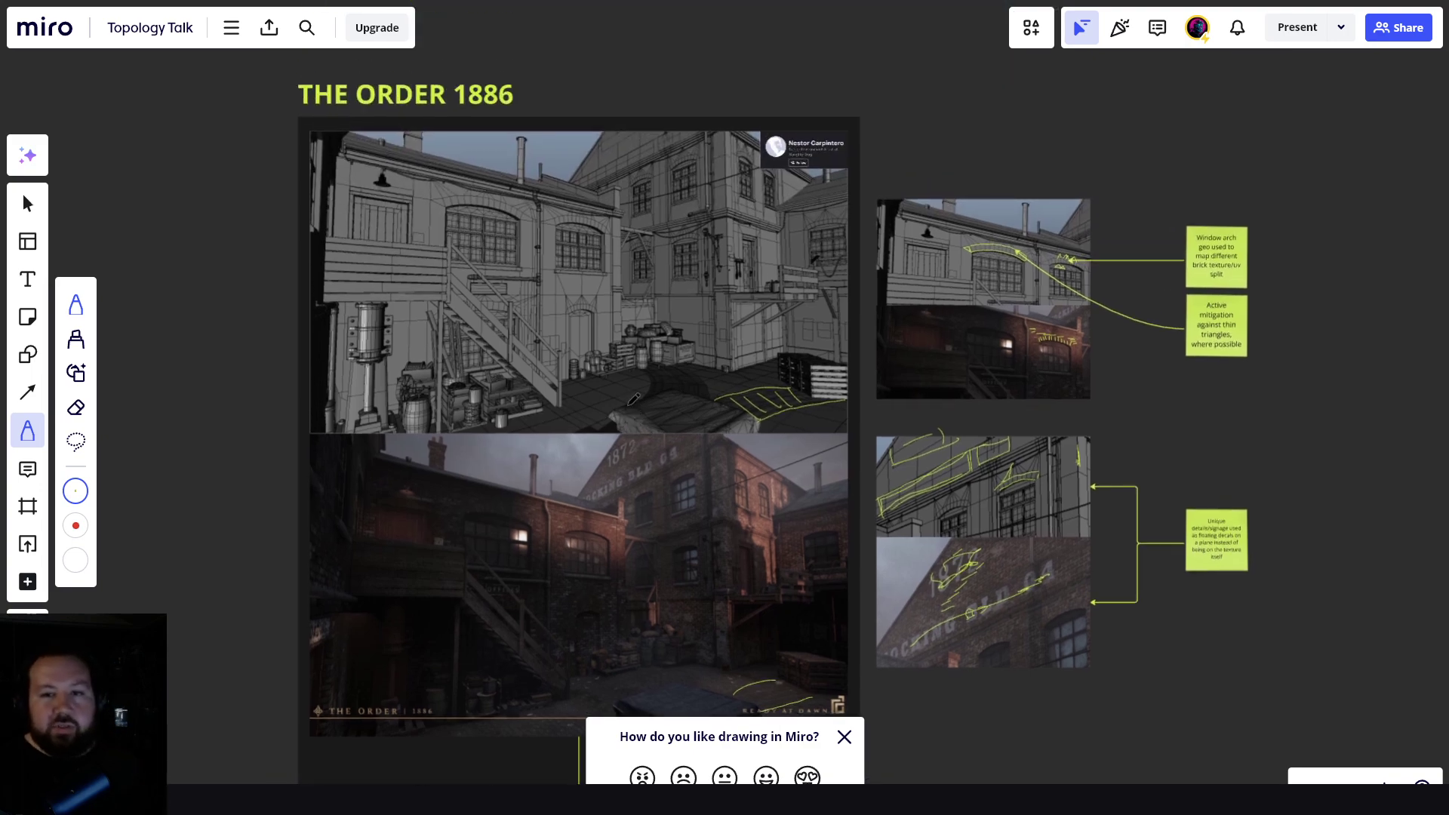
- Trace the triangle fans above the courtyard wireframe's door arch and the three edges running up to the window sill
{"action": "scroll", "coordinate": [603, 329], "scroll_direction": "up", "scroll_amount": 2}
{"action": "scroll", "coordinate": [606, 330], "scroll_direction": "up", "scroll_amount": 5, "text": "ctrl"}
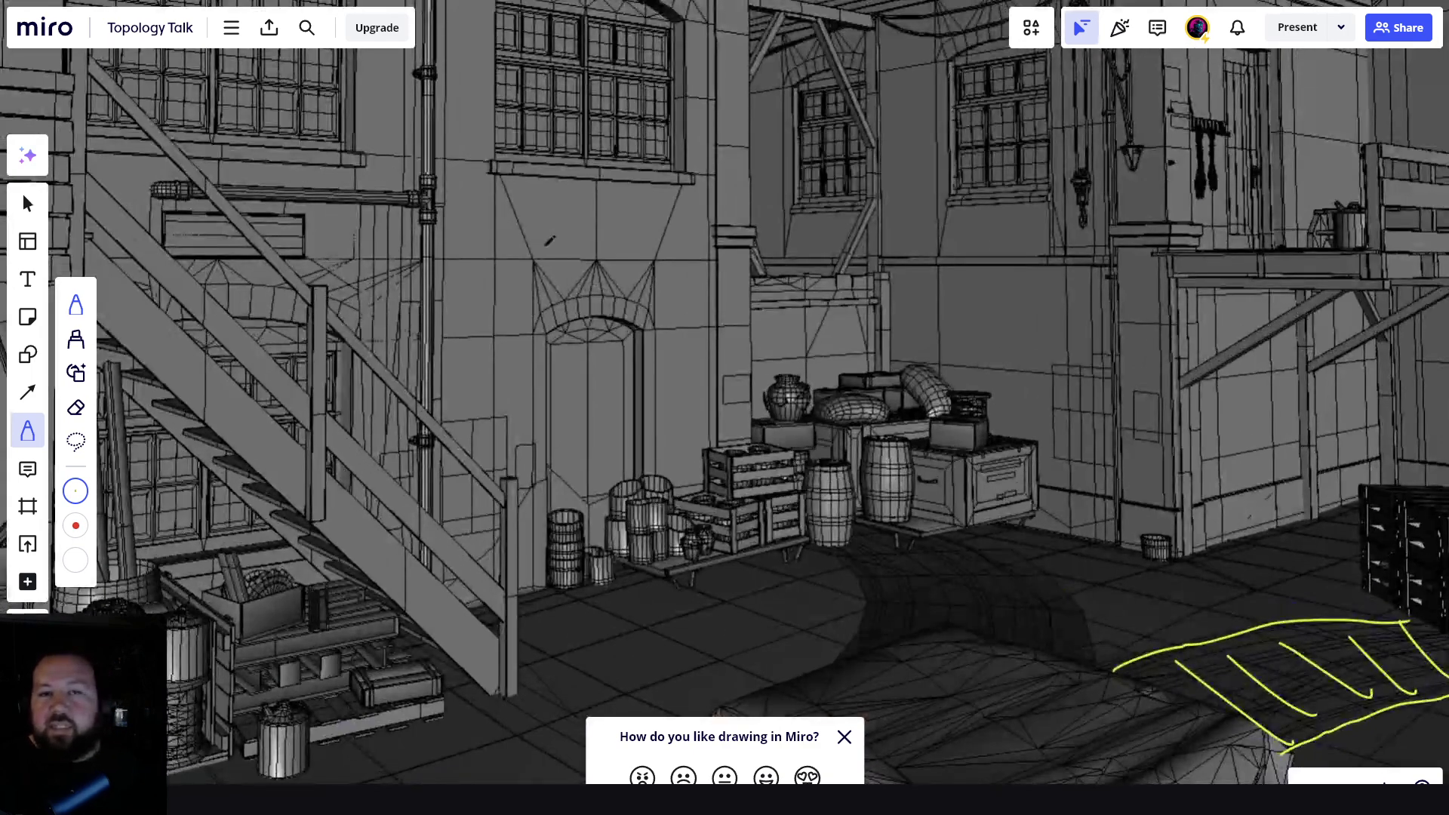
{"action": "scroll", "coordinate": [531, 268], "scroll_direction": "up", "scroll_amount": 3, "text": "ctrl"}
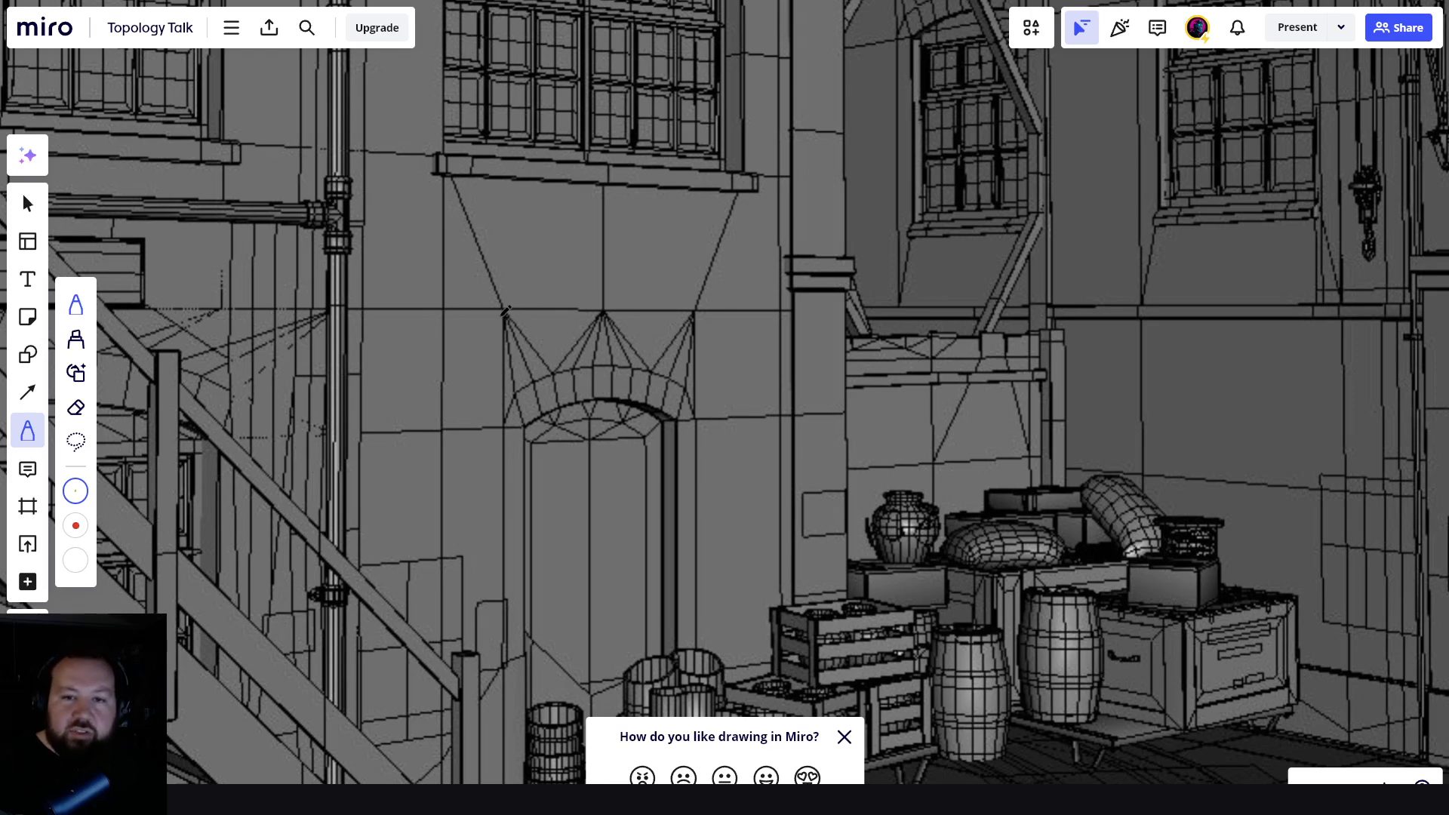
{"action": "left_click_drag", "start_coordinate": [503, 314], "coordinate": [495, 398]}
{"action": "left_click_drag", "start_coordinate": [503, 319], "coordinate": [549, 381]}
{"action": "mouse_move", "coordinate": [551, 373]}
{"action": "left_mouse_down"}
{"action": "mouse_move", "coordinate": [607, 309]}
{"action": "mouse_move", "coordinate": [640, 370]}
{"action": "mouse_move", "coordinate": [696, 317]}
{"action": "mouse_move", "coordinate": [695, 397]}
{"action": "left_mouse_up"}
{"action": "left_click_drag", "start_coordinate": [507, 315], "coordinate": [439, 170]}
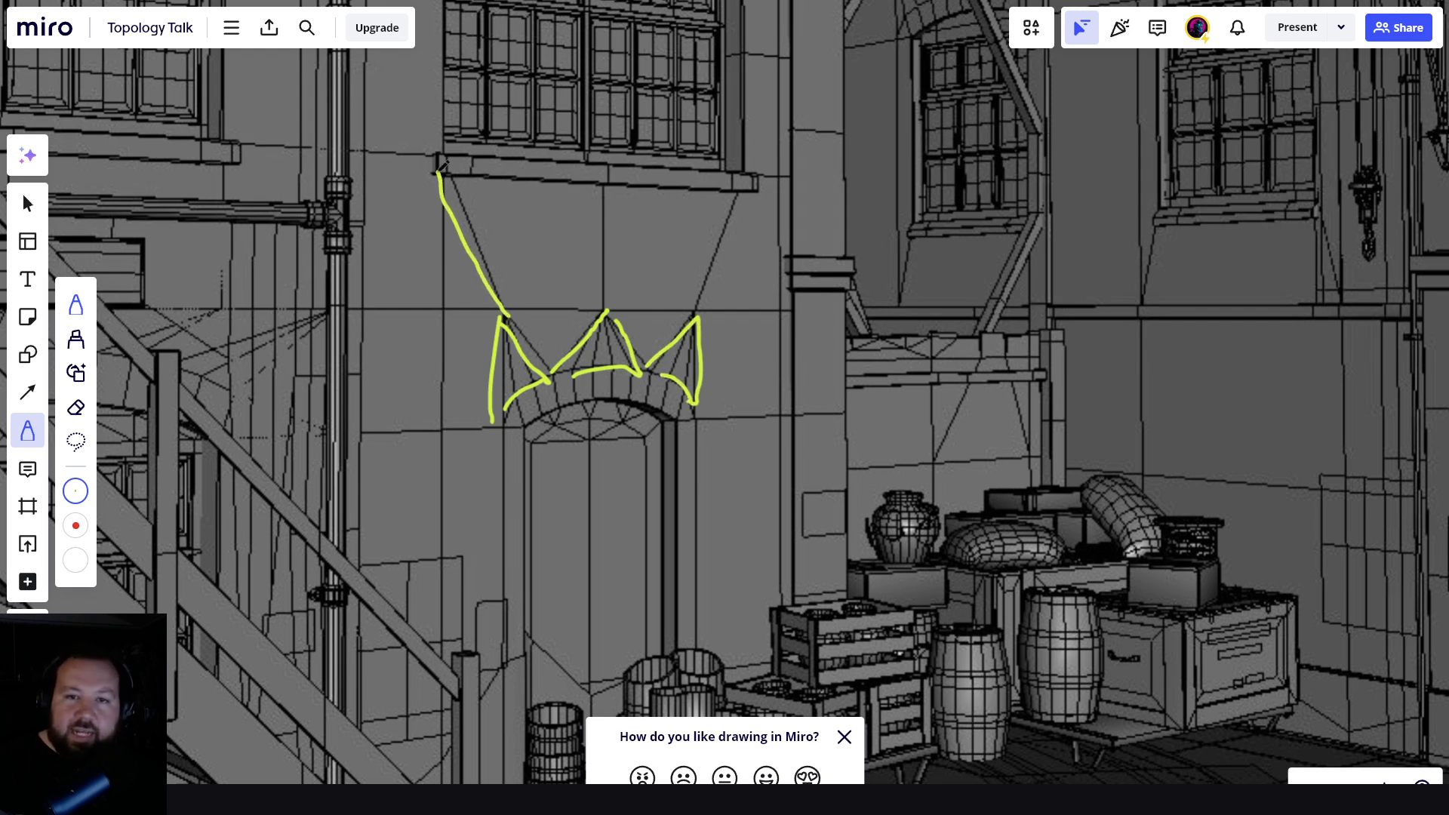
{"action": "left_click_drag", "start_coordinate": [684, 316], "coordinate": [726, 223]}
{"action": "left_click_drag", "start_coordinate": [606, 309], "coordinate": [603, 169]}
- Draw two small triangles over the wall topology above the arched window over the courtyard doorway
{"action": "scroll", "coordinate": [588, 376], "scroll_direction": "down", "scroll_amount": 3}
{"action": "scroll", "coordinate": [605, 160], "scroll_direction": "up", "scroll_amount": 3}
{"action": "middle_click_drag", "start_coordinate": [606, 161], "coordinate": [503, 402]}
{"action": "mouse_move", "coordinate": [502, 409]}
{"action": "left_mouse_down"}
{"action": "mouse_move", "coordinate": [543, 356]}
{"action": "mouse_move", "coordinate": [539, 411]}
{"action": "mouse_move", "coordinate": [503, 413]}
{"action": "left_mouse_up"}
{"action": "mouse_move", "coordinate": [571, 412]}
{"action": "left_mouse_down"}
{"action": "mouse_move", "coordinate": [615, 366]}
{"action": "mouse_move", "coordinate": [641, 427]}
{"action": "mouse_move", "coordinate": [571, 423]}
{"action": "left_mouse_up"}
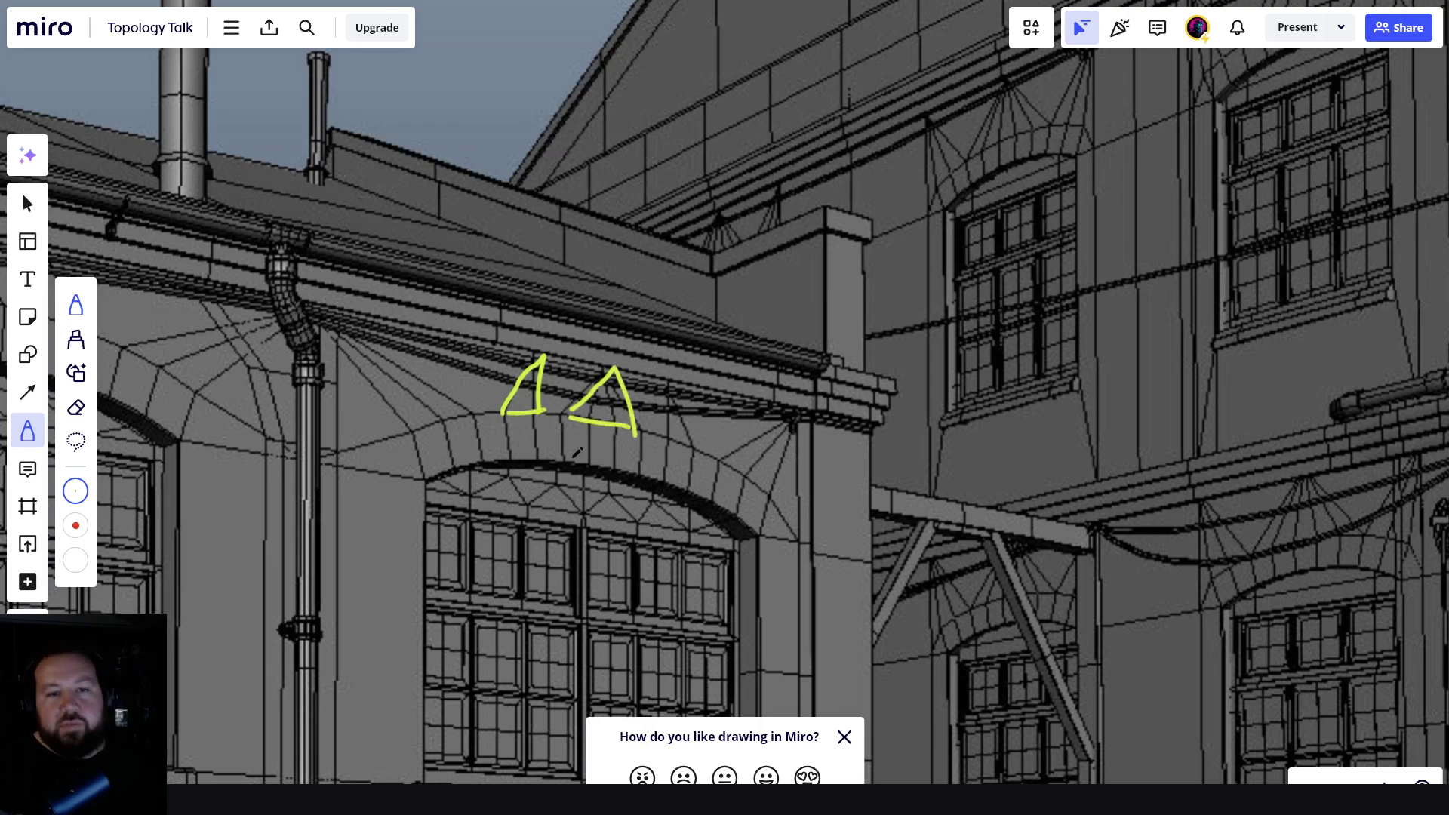
- Examine the annotated courtyard wireframe, its close-ups and render, and the workshop render leading down to the corridor wireframe
{"action": "scroll", "coordinate": [543, 433], "scroll_direction": "down", "scroll_amount": 3}
{"action": "scroll", "coordinate": [524, 438], "scroll_direction": "down", "scroll_amount": 3}
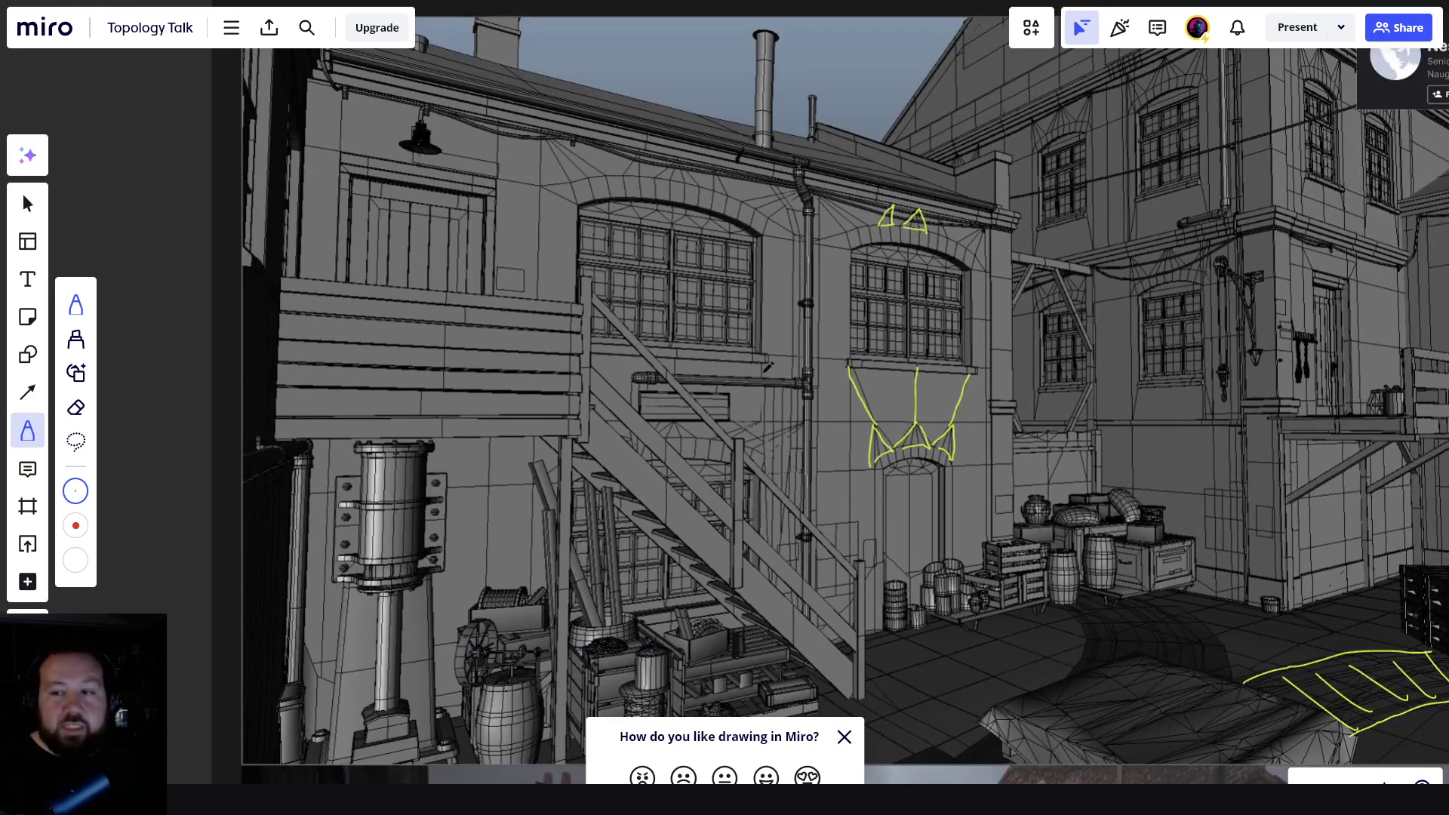
{"action": "scroll", "coordinate": [645, 372], "scroll_direction": "right", "scroll_amount": 10}
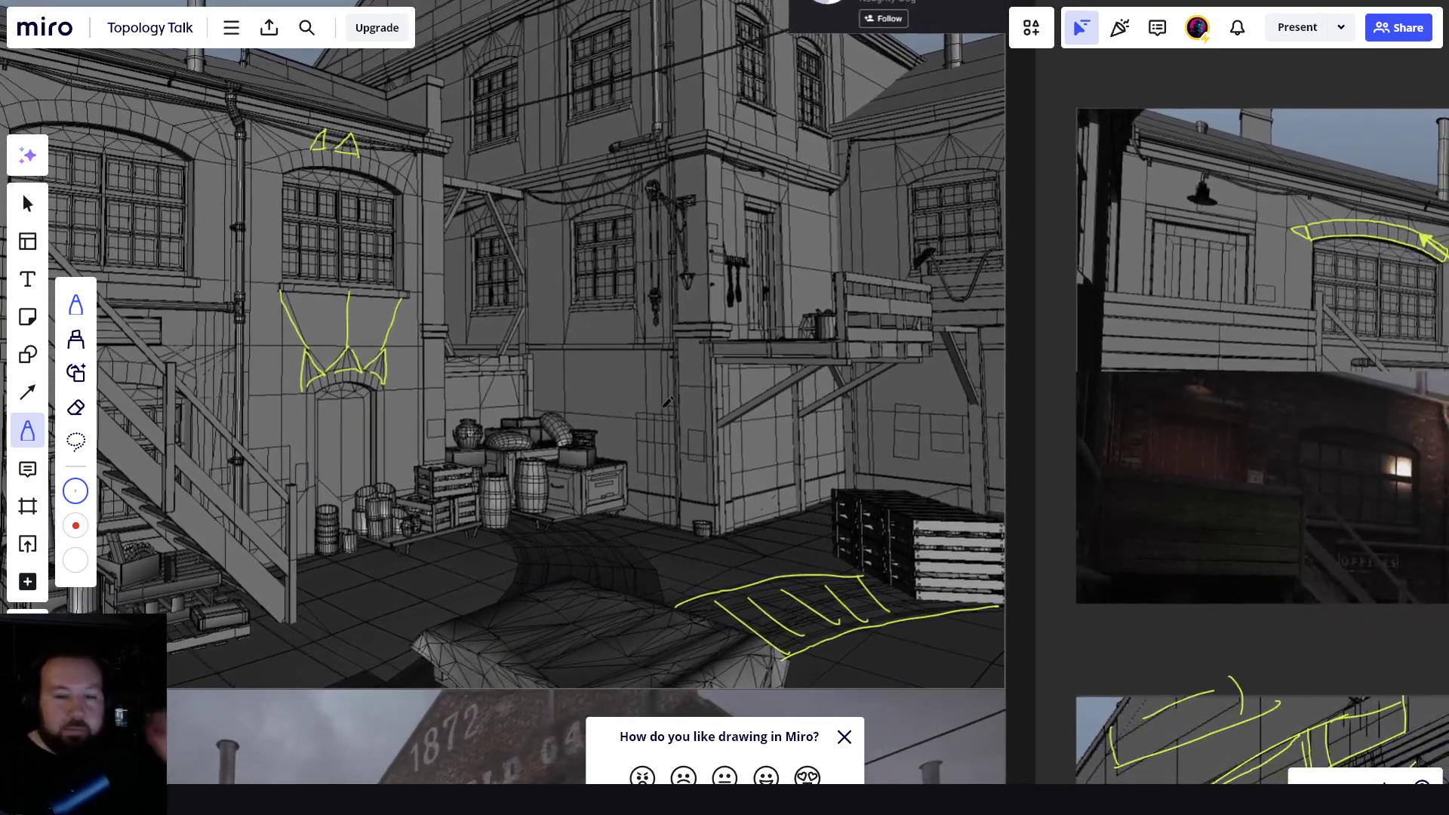
{"action": "scroll", "coordinate": [692, 349], "scroll_direction": "down", "scroll_amount": 8}
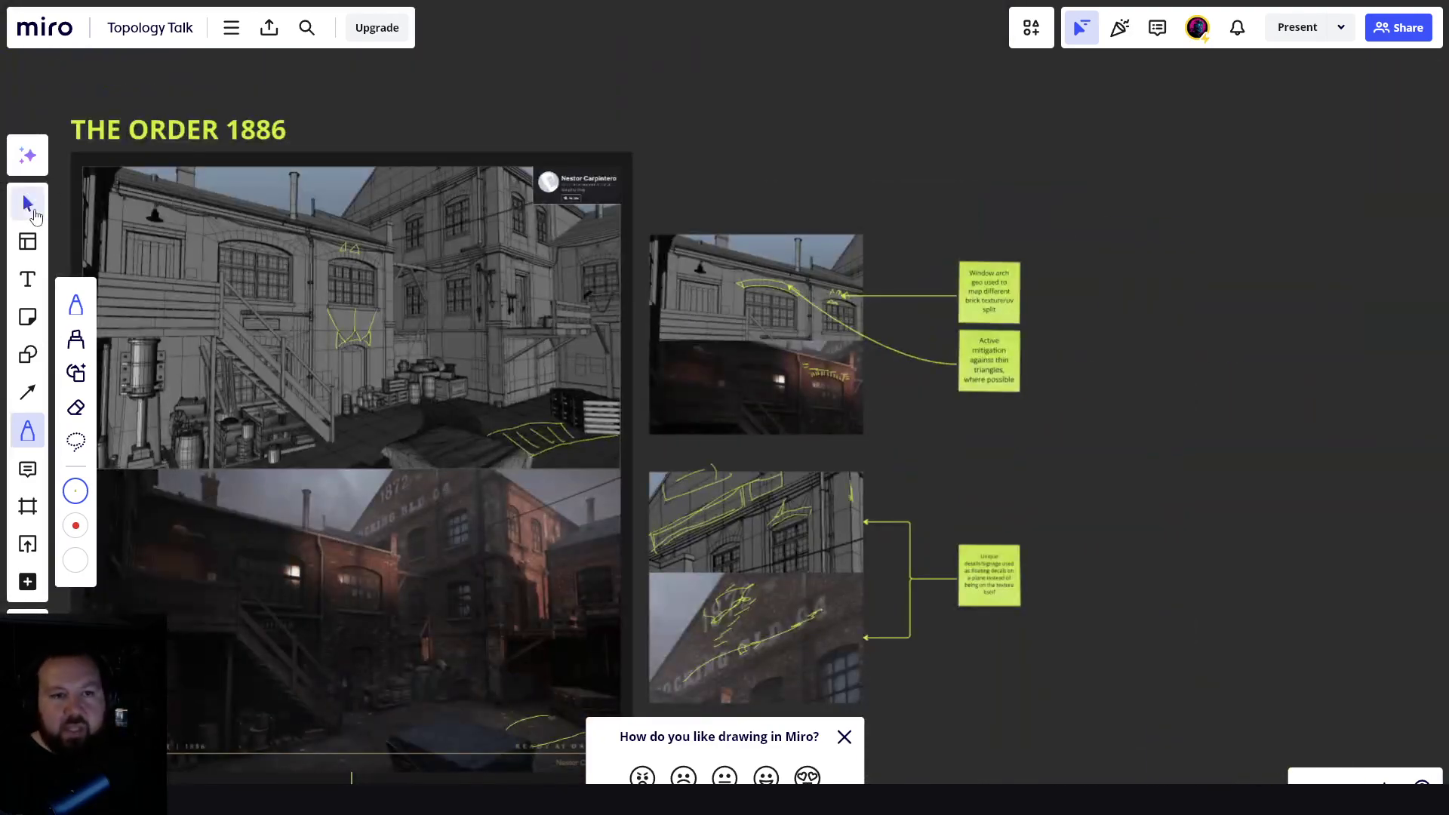
{"action": "left_click", "coordinate": [27, 202]}
{"action": "scroll", "coordinate": [542, 286], "scroll_direction": "up", "scroll_amount": 5}
{"action": "scroll", "coordinate": [475, 464], "scroll_direction": "down", "scroll_amount": 3}
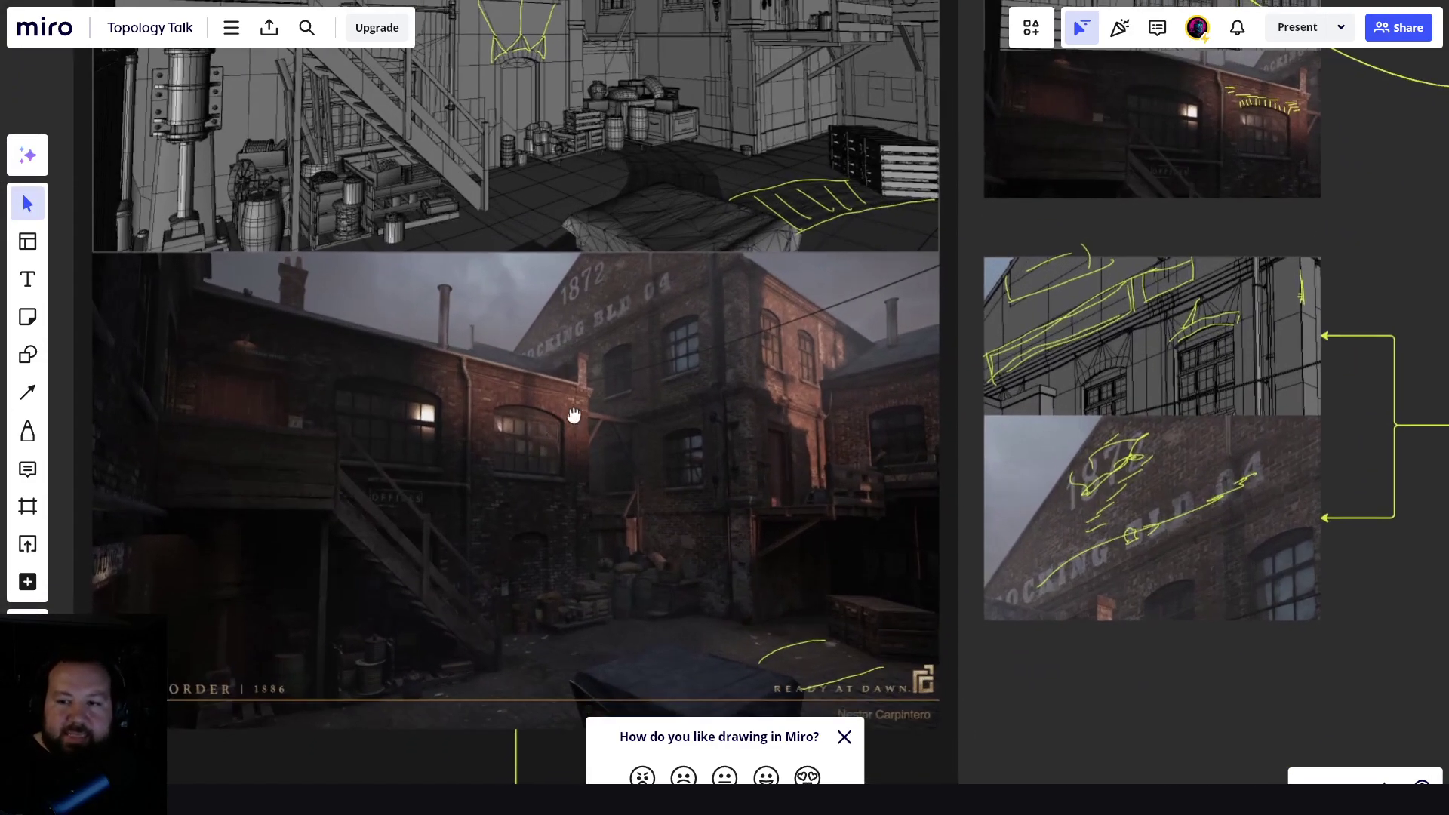
{"action": "scroll", "coordinate": [460, 427], "scroll_direction": "left", "scroll_amount": 3}
{"action": "scroll", "coordinate": [556, 401], "scroll_direction": "up", "scroll_amount": 5}
{"action": "middle_click_drag", "start_coordinate": [519, 386], "coordinate": [505, 457]}
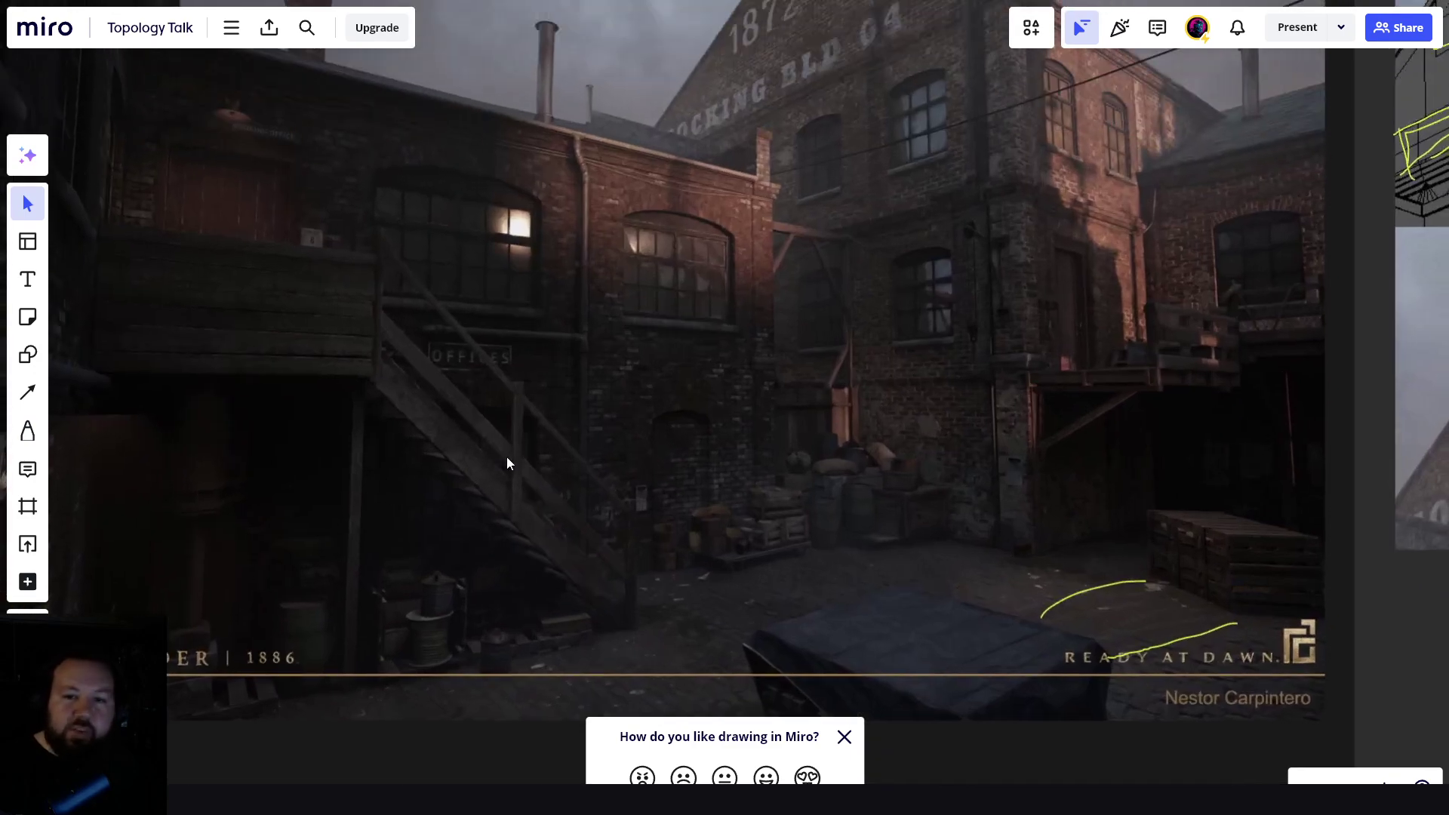
{"action": "scroll", "coordinate": [569, 439], "scroll_direction": "down", "scroll_amount": 3}
{"action": "middle_click_drag", "start_coordinate": [569, 504], "coordinate": [573, 323]}
{"action": "scroll", "coordinate": [587, 423], "scroll_direction": "up", "scroll_amount": 4}
{"action": "middle_click_drag", "start_coordinate": [587, 423], "coordinate": [614, 324]}
{"action": "scroll", "coordinate": [637, 414], "scroll_direction": "down", "scroll_amount": 5}
{"action": "middle_click_drag", "start_coordinate": [630, 459], "coordinate": [629, 194]}
{"action": "scroll", "coordinate": [630, 188], "scroll_direction": "down", "scroll_amount": 3}
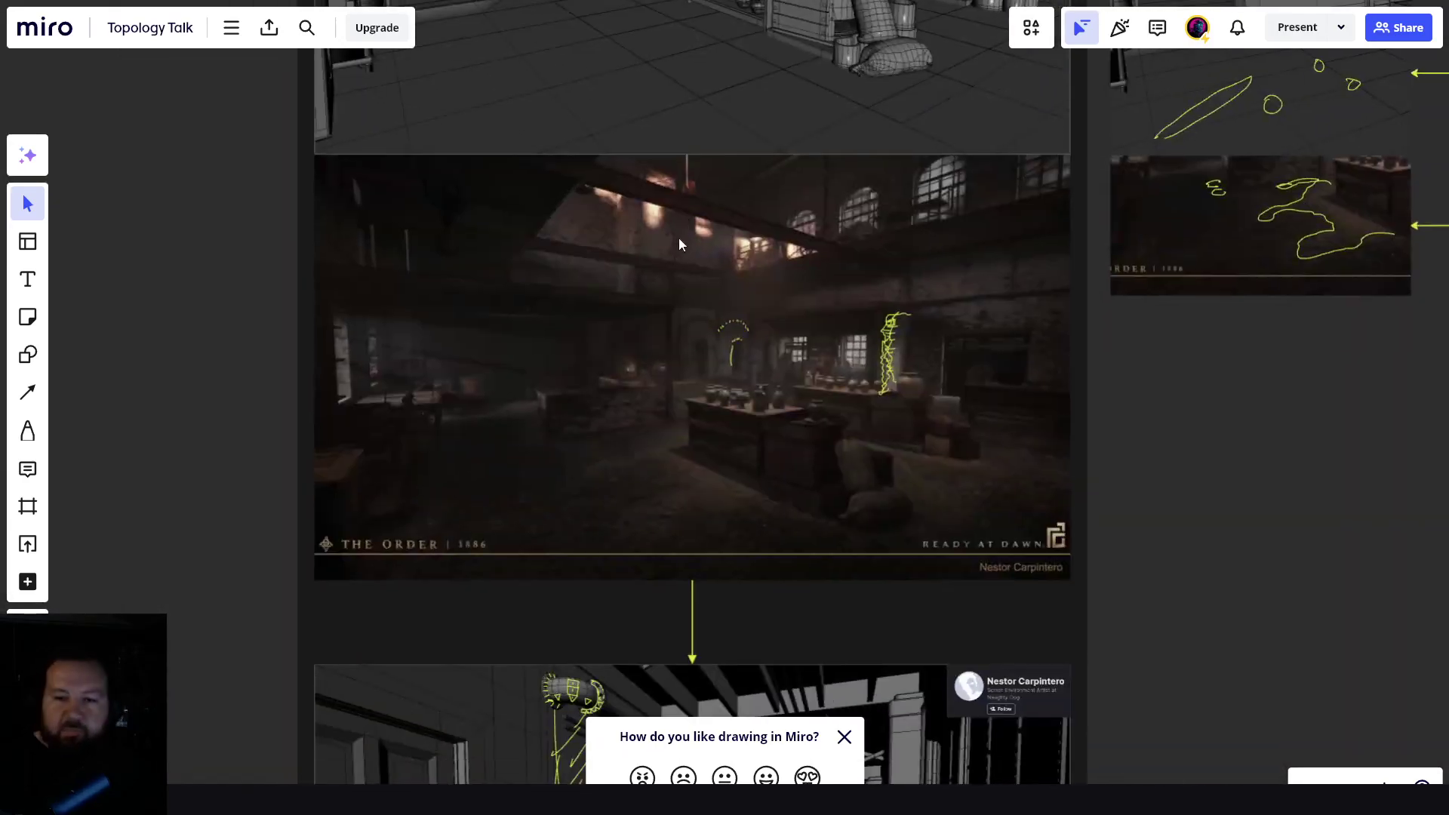
{"action": "scroll", "coordinate": [678, 237], "scroll_direction": "up", "scroll_amount": 3}
{"action": "scroll", "coordinate": [694, 272], "scroll_direction": "down", "scroll_amount": 5}
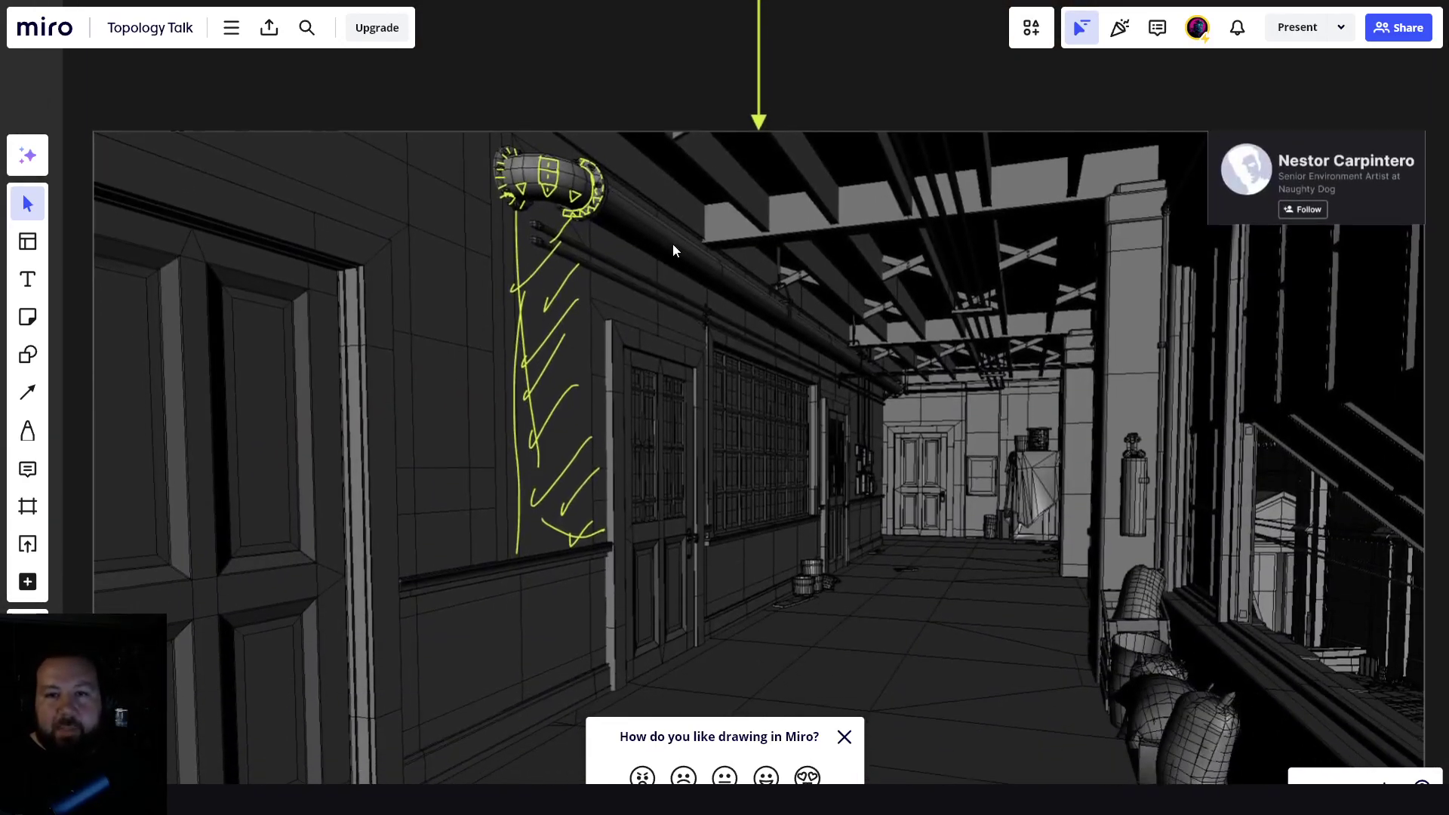
- Move the curved stroke tracing the pipe elbow's flange in the corridor wireframe onto the middle of the elbow
{"action": "middle_click_drag", "start_coordinate": [540, 216], "coordinate": [545, 426]}
{"action": "scroll", "coordinate": [569, 355], "scroll_direction": "up", "scroll_amount": 3}
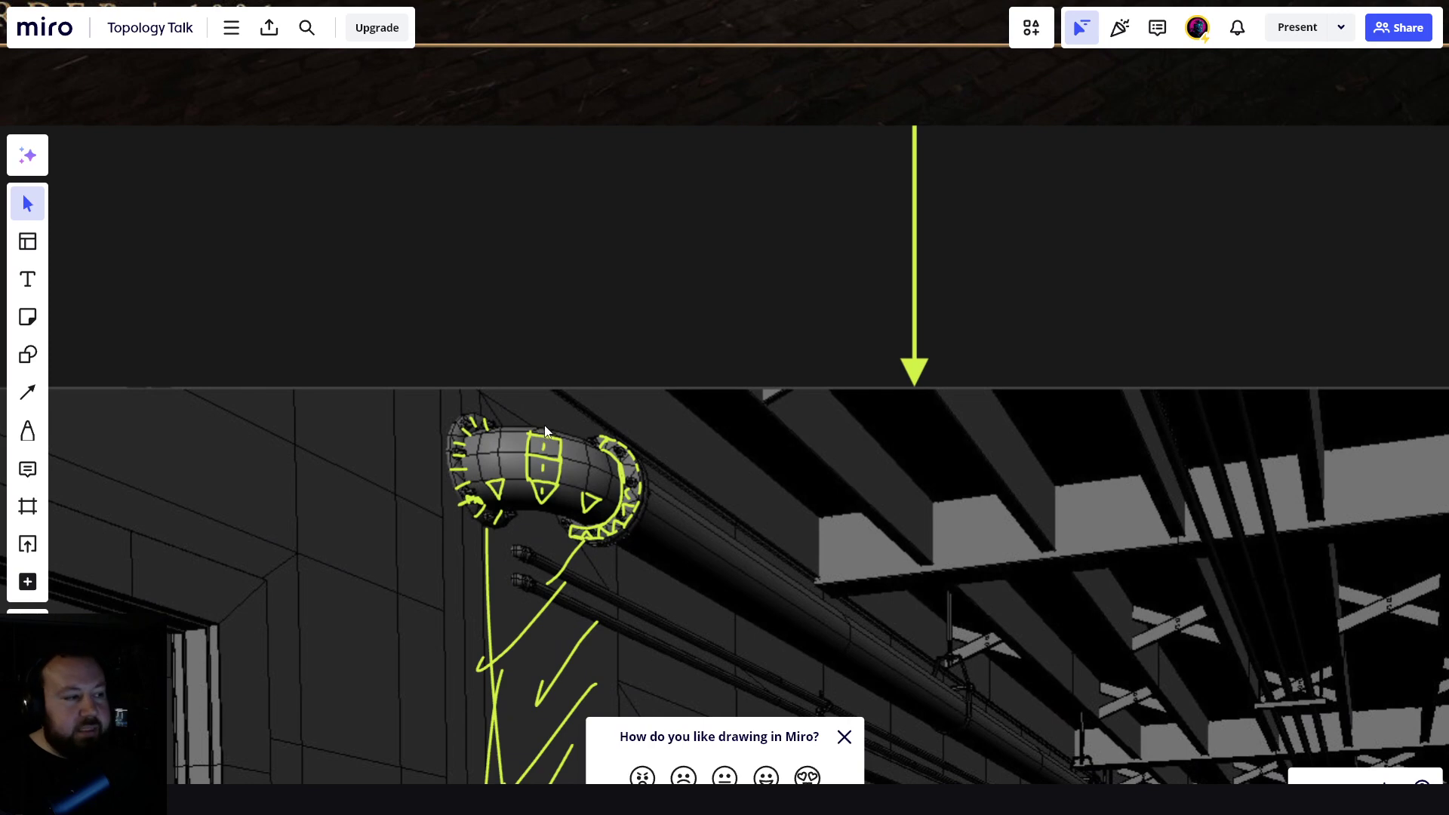
{"action": "scroll", "coordinate": [537, 472], "scroll_direction": "up", "scroll_amount": 2}
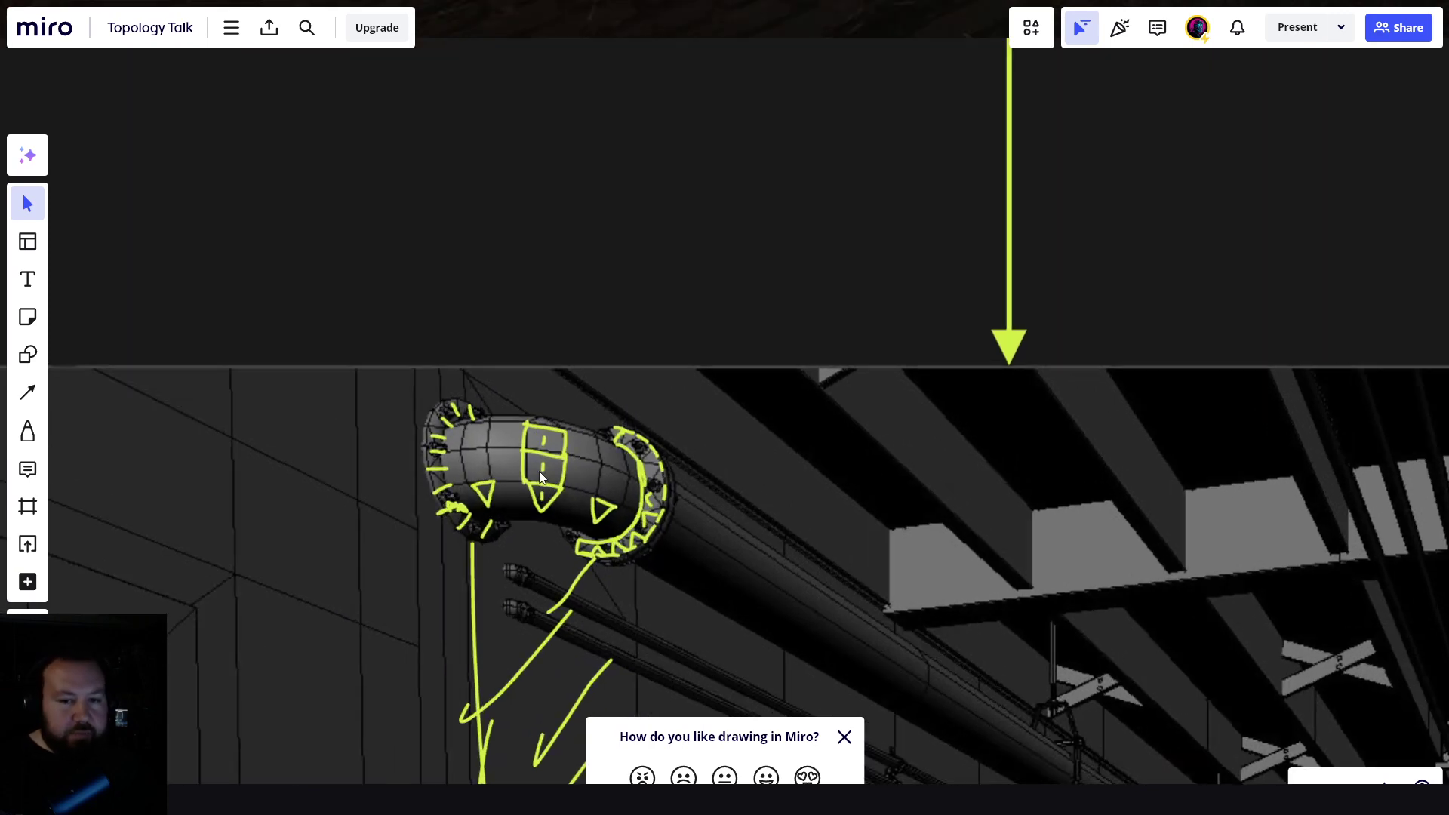
{"action": "scroll", "coordinate": [537, 453], "scroll_direction": "up", "scroll_amount": 2}
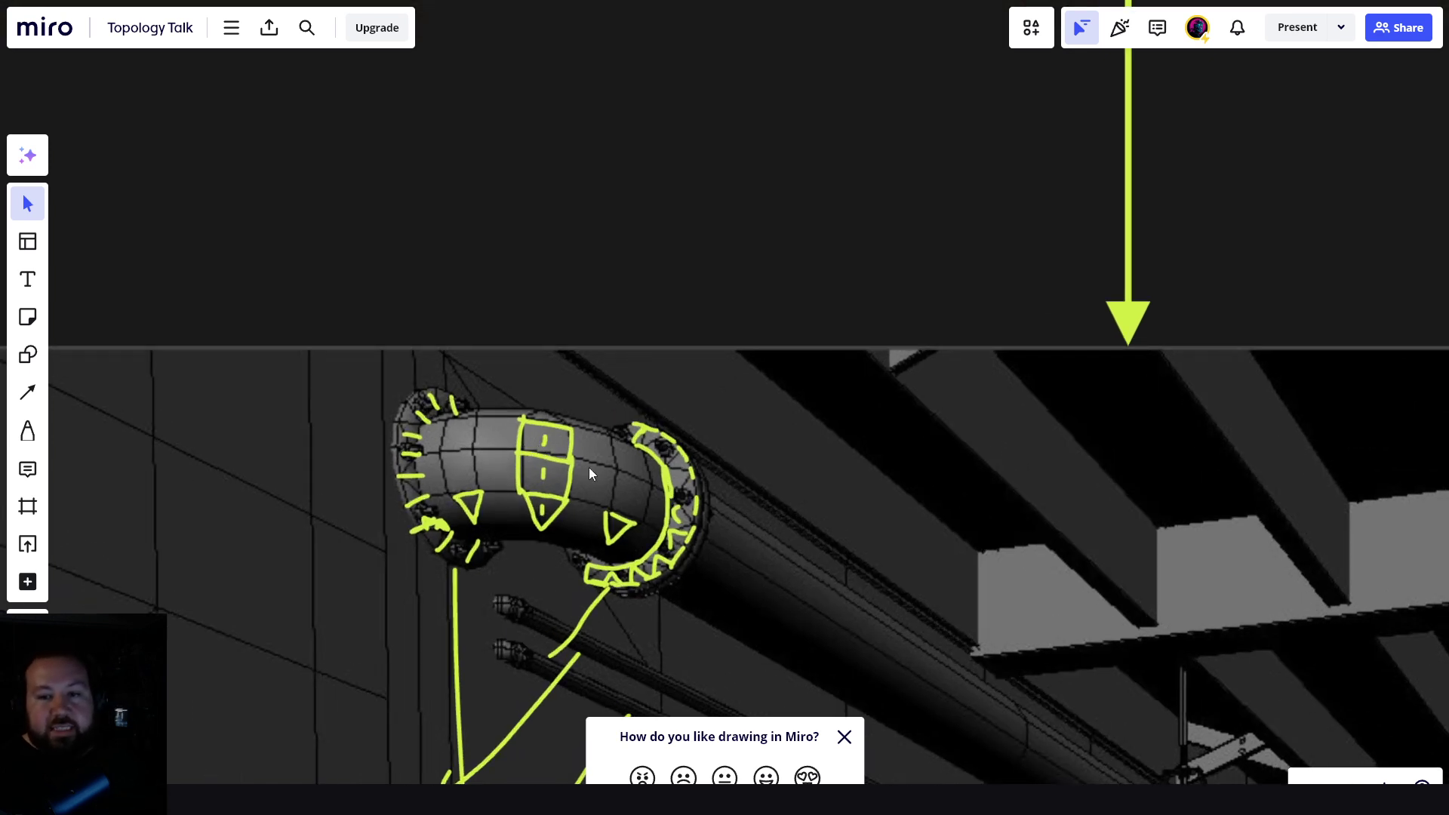
{"action": "scroll", "coordinate": [583, 456], "scroll_direction": "down", "scroll_amount": 1}
{"action": "scroll", "coordinate": [582, 456], "scroll_direction": "up", "scroll_amount": 3}
{"action": "left_click", "coordinate": [651, 436]}
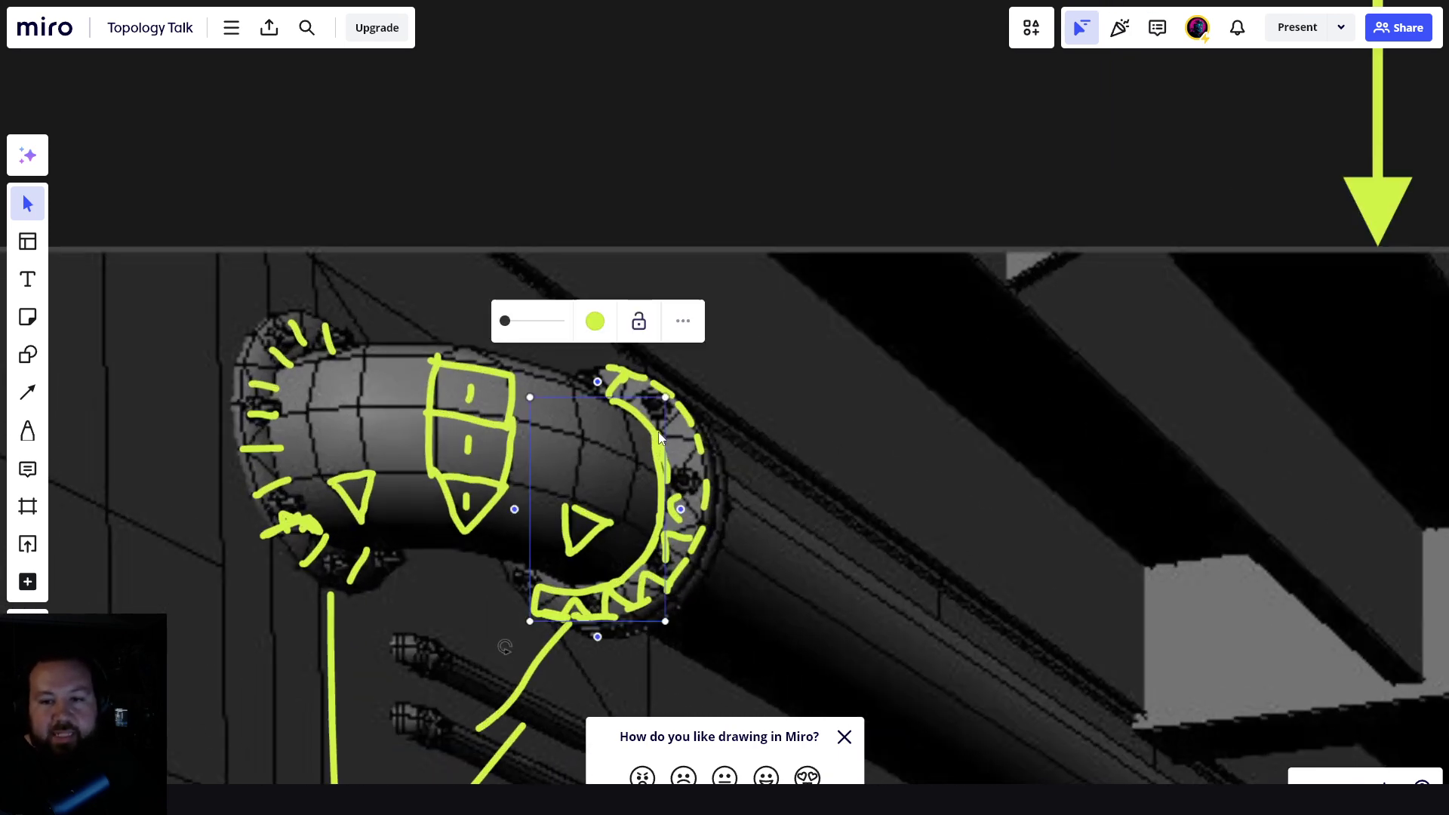
{"action": "left_click_drag", "start_coordinate": [634, 450], "coordinate": [513, 459]}
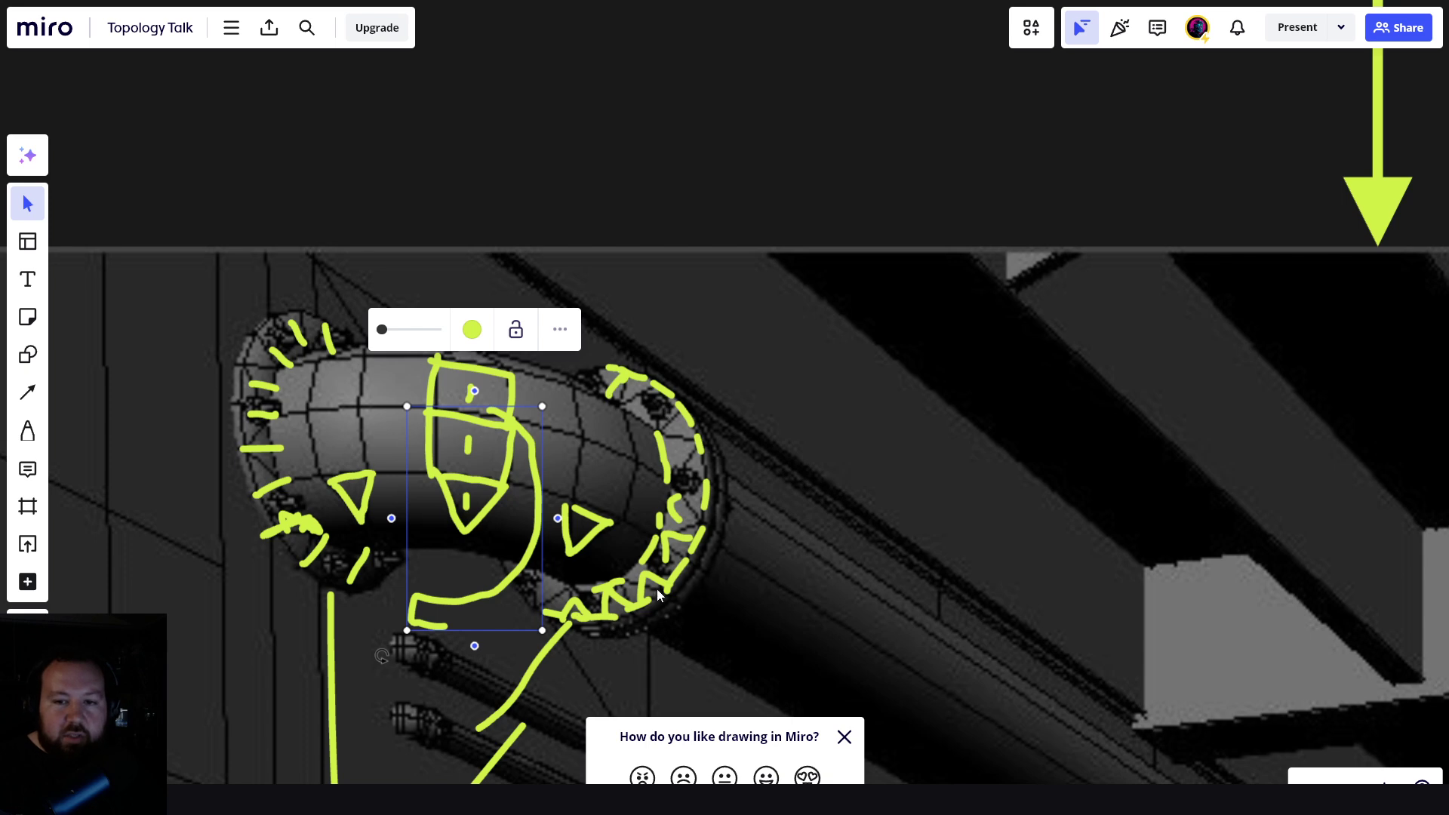
- Review the full column of The Order 1886 references from the corridor wireframe back up to the courtyard heading
{"action": "scroll", "coordinate": [657, 590], "scroll_direction": "down", "scroll_amount": 10}
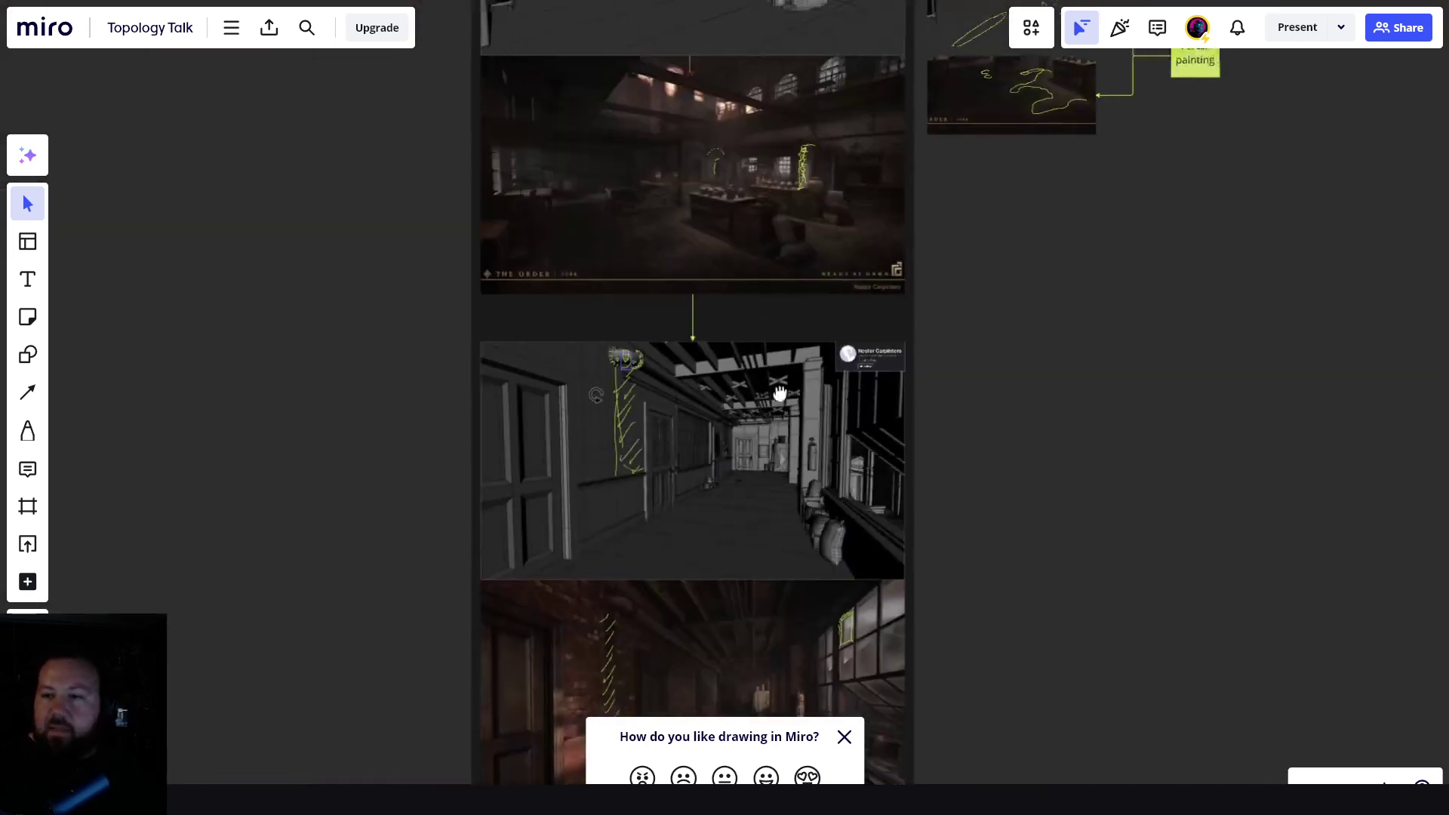
{"action": "middle_click_drag", "start_coordinate": [780, 393], "coordinate": [662, 476]}
{"action": "scroll", "coordinate": [663, 477], "scroll_direction": "down", "scroll_amount": 3}
{"action": "middle_click_drag", "start_coordinate": [726, 397], "coordinate": [731, 545]}
{"action": "middle_click_drag", "start_coordinate": [747, 375], "coordinate": [741, 422]}
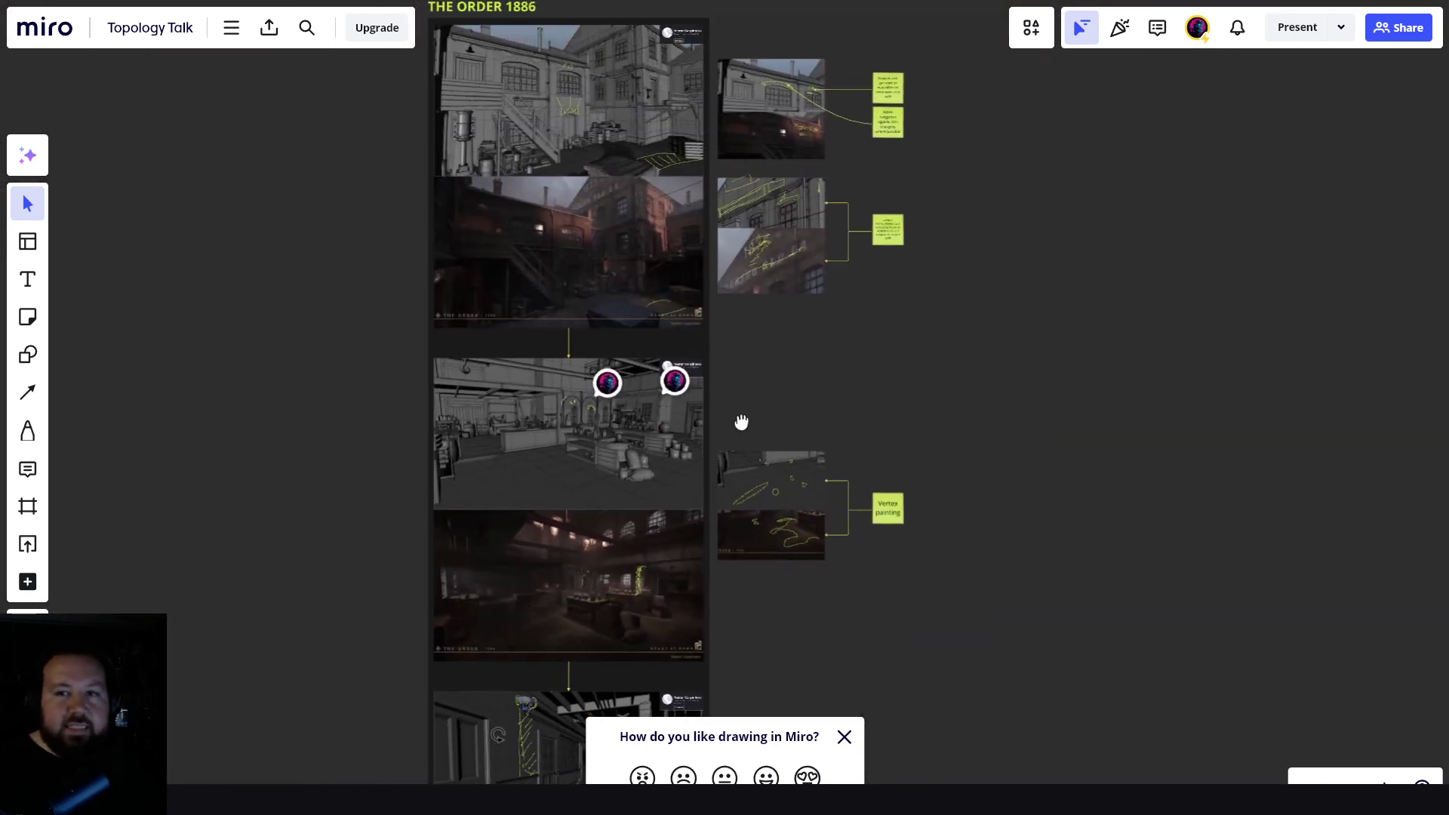
{"action": "right_click_drag", "start_coordinate": [741, 421], "coordinate": [739, 539]}
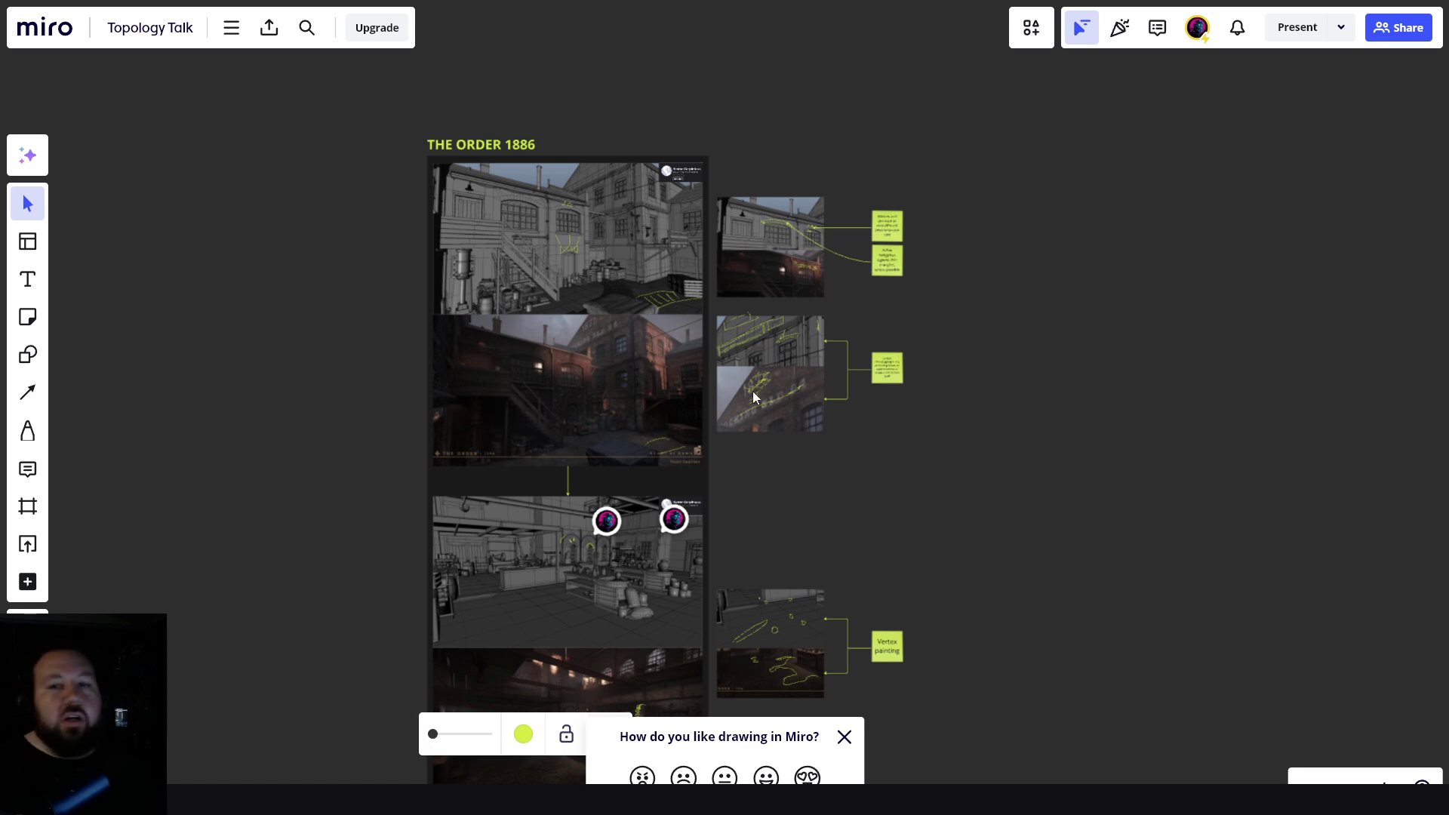
{"action": "right_click_drag", "start_coordinate": [754, 397], "coordinate": [760, 470]}
{"action": "scroll", "coordinate": [767, 327], "scroll_direction": "up", "scroll_amount": 6}
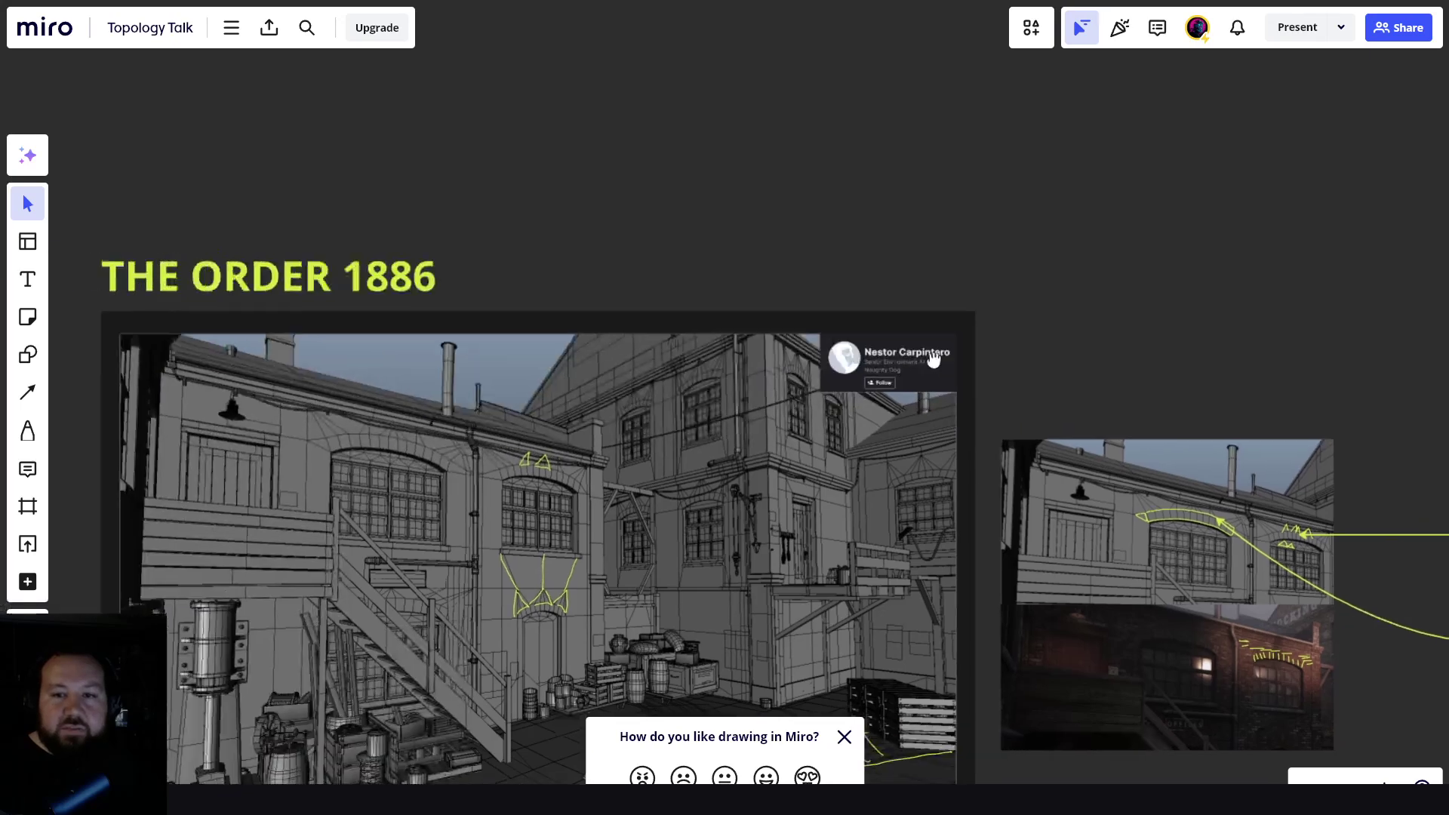
{"action": "right_click_drag", "start_coordinate": [933, 359], "coordinate": [1009, 362]}
{"action": "scroll", "coordinate": [757, 317], "scroll_direction": "down", "scroll_amount": 6}
{"action": "right_click_drag", "start_coordinate": [871, 369], "coordinate": [785, 143]}
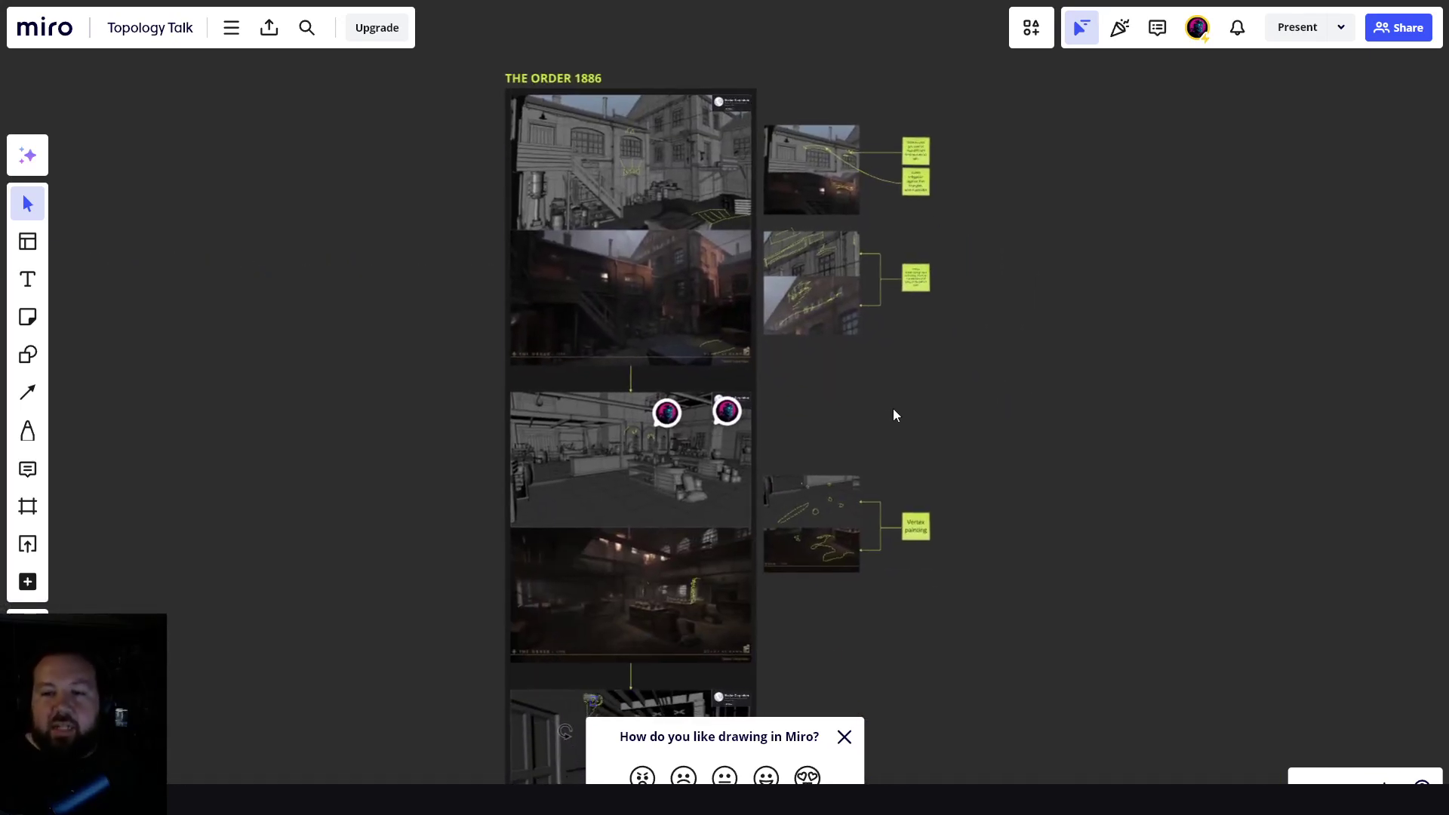
- Look through the references down to the arched hallway render and back to the courtyard wireframe with its window arch notes
{"action": "right_click_drag", "start_coordinate": [836, 415], "coordinate": [834, 334]}
{"action": "right_click_drag", "start_coordinate": [834, 523], "coordinate": [857, 341]}
{"action": "scroll", "coordinate": [836, 477], "scroll_direction": "up", "scroll_amount": 2}
{"action": "right_click_drag", "start_coordinate": [827, 438], "coordinate": [909, 321]}
{"action": "scroll", "coordinate": [872, 456], "scroll_direction": "up", "scroll_amount": 2}
{"action": "right_click_drag", "start_coordinate": [852, 543], "coordinate": [890, 329]}
{"action": "right_click_drag", "start_coordinate": [876, 491], "coordinate": [914, 317]}
{"action": "scroll", "coordinate": [876, 463], "scroll_direction": "up", "scroll_amount": 3}
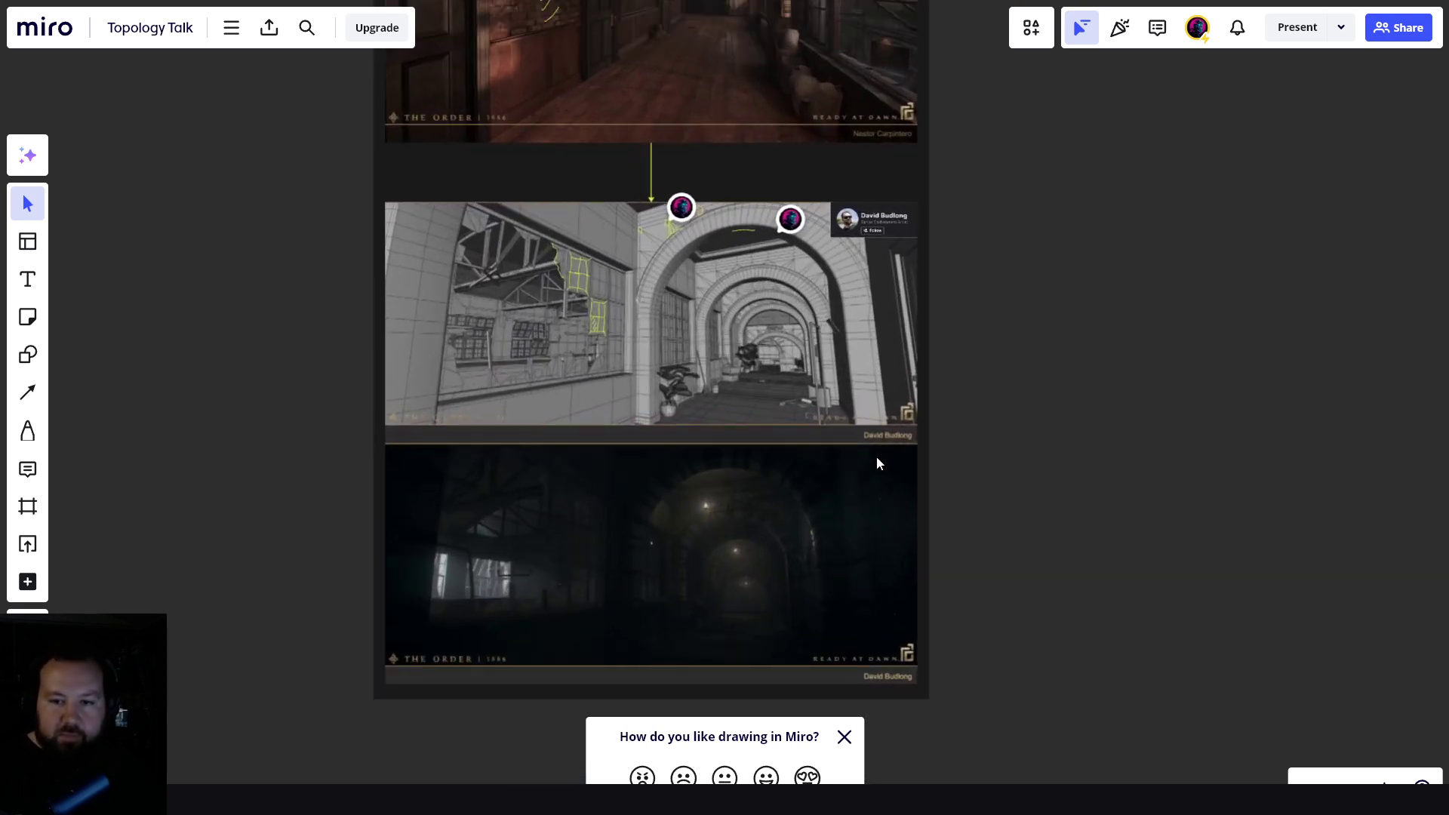
{"action": "scroll", "coordinate": [872, 468], "scroll_direction": "up", "scroll_amount": 5}
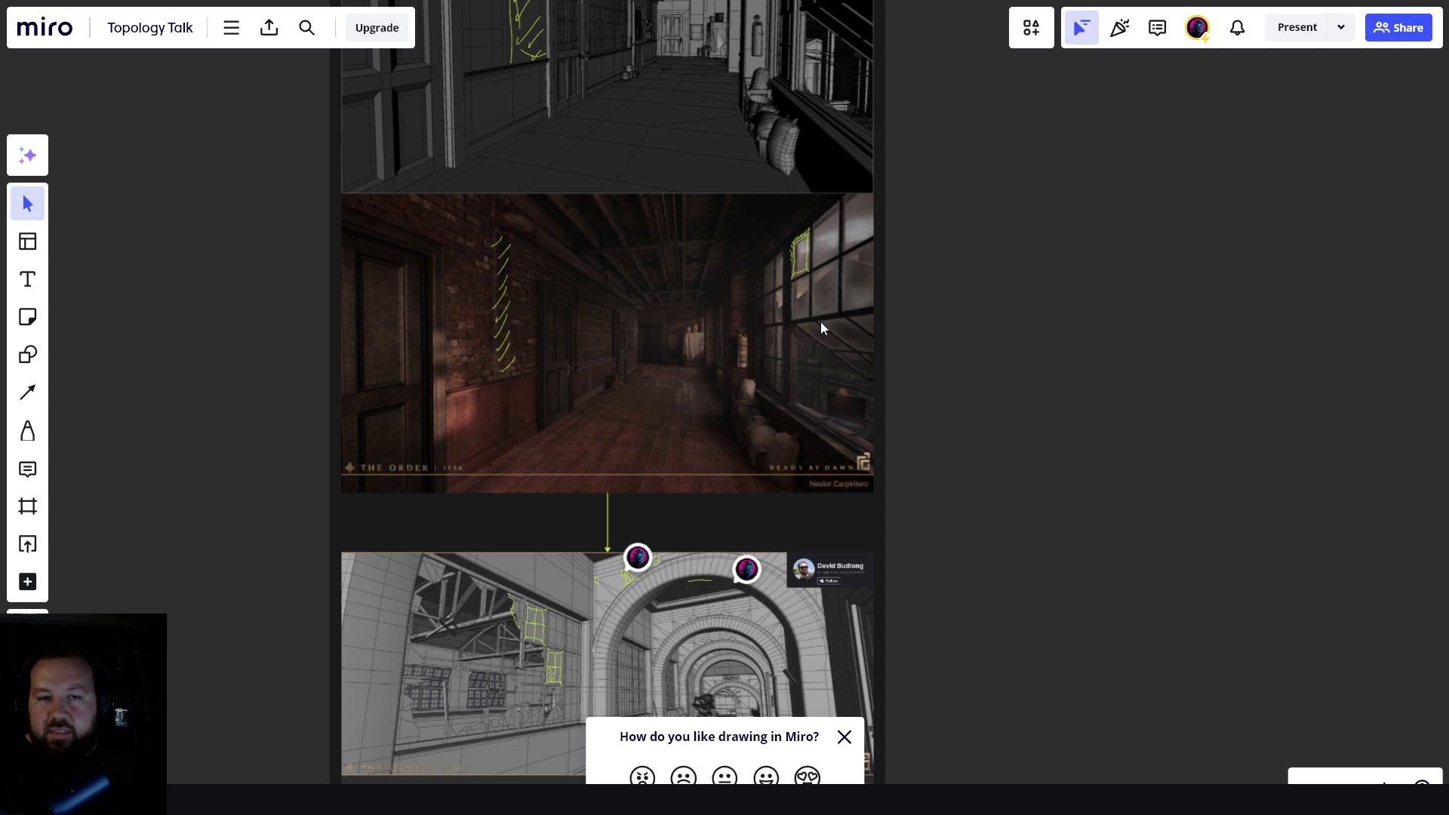
{"action": "scroll", "coordinate": [821, 321], "scroll_direction": "up", "scroll_amount": 20}
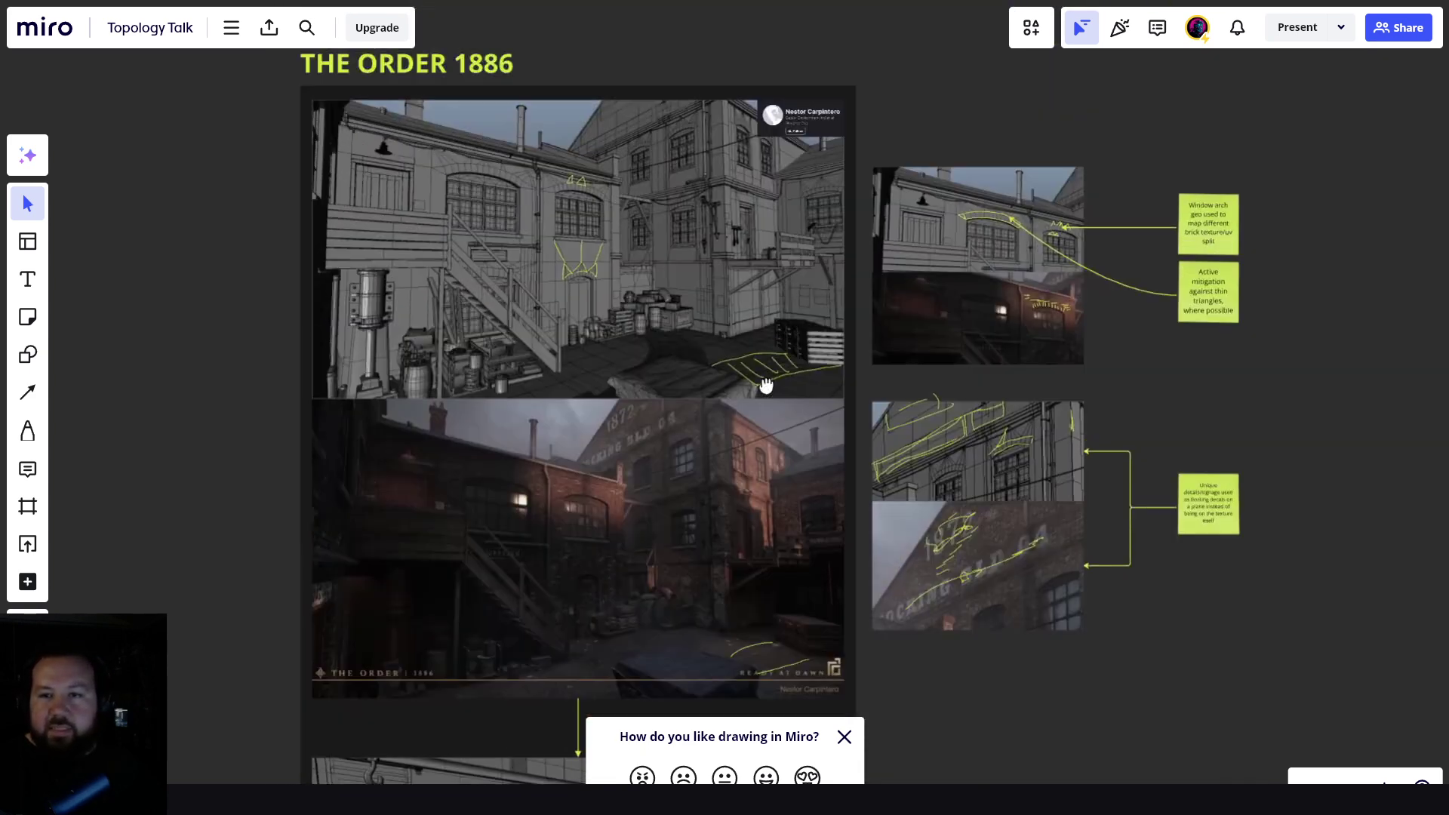
{"action": "scroll", "coordinate": [771, 453], "scroll_direction": "up", "scroll_amount": 4}
{"action": "right_click_drag", "start_coordinate": [766, 384], "coordinate": [848, 378]}
{"action": "scroll", "coordinate": [818, 385], "scroll_direction": "down", "scroll_amount": 1}
{"action": "right_click_drag", "start_coordinate": [940, 392], "coordinate": [775, 386]}
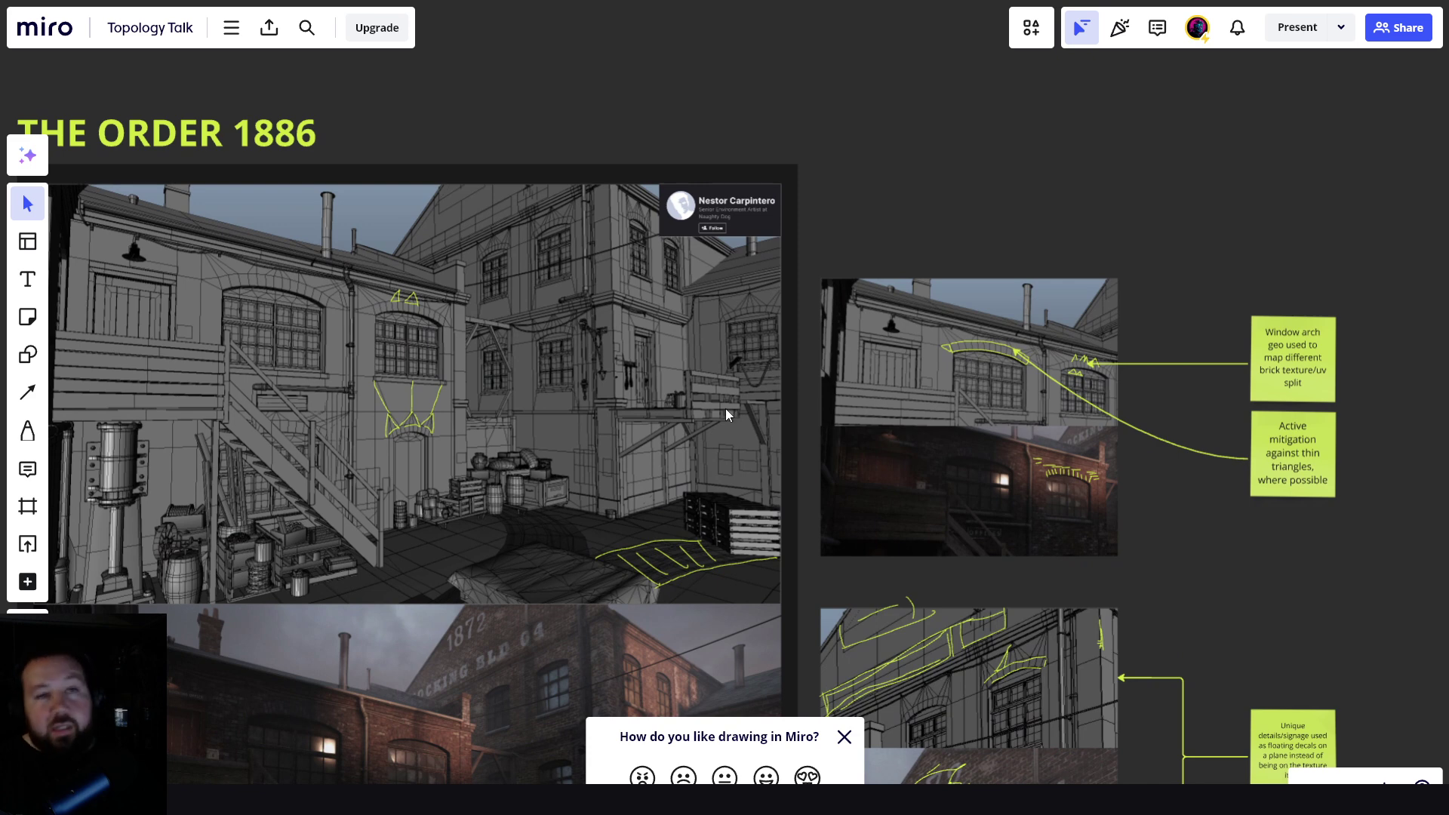
{"action": "right_click_drag", "start_coordinate": [844, 294], "coordinate": [900, 298]}
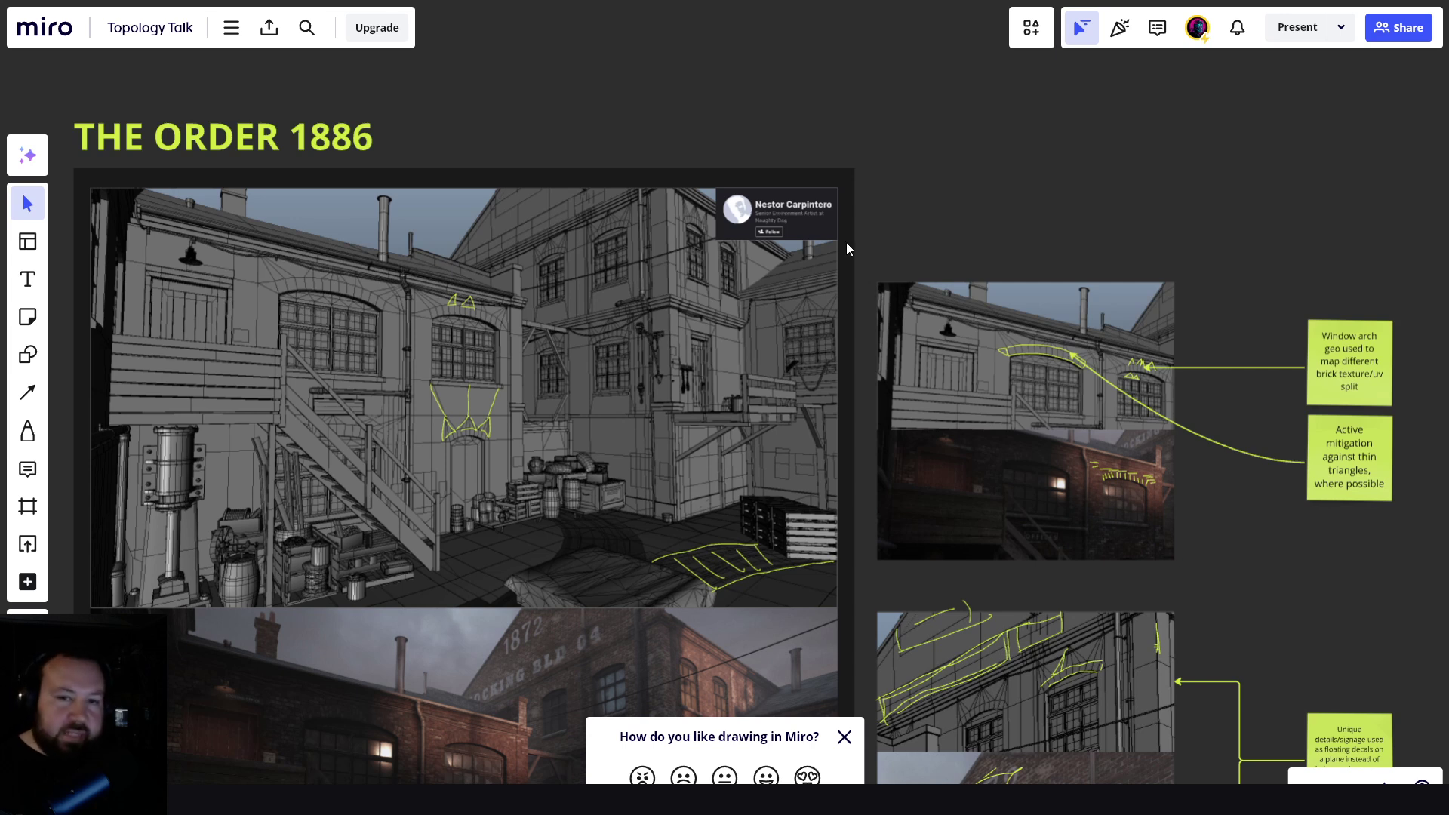